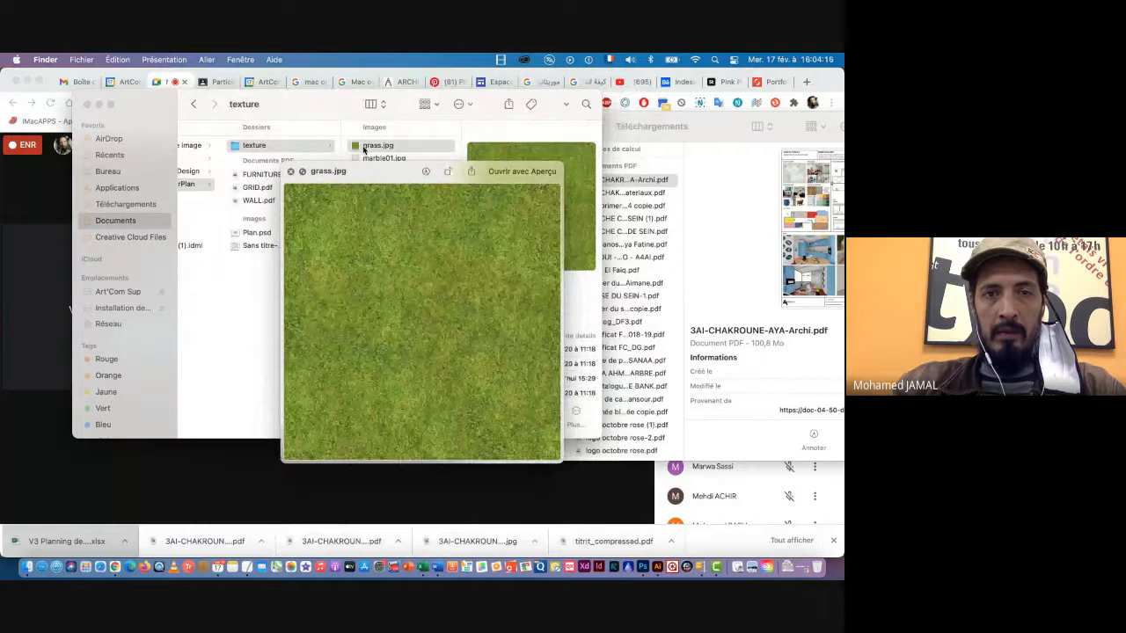
# Preview the grass, marble, plant, tile and wood images in the texture folder, through wood02.jpg
pyautogui.press('Down')
pyautogui.press('Down')
pyautogui.press('Down')
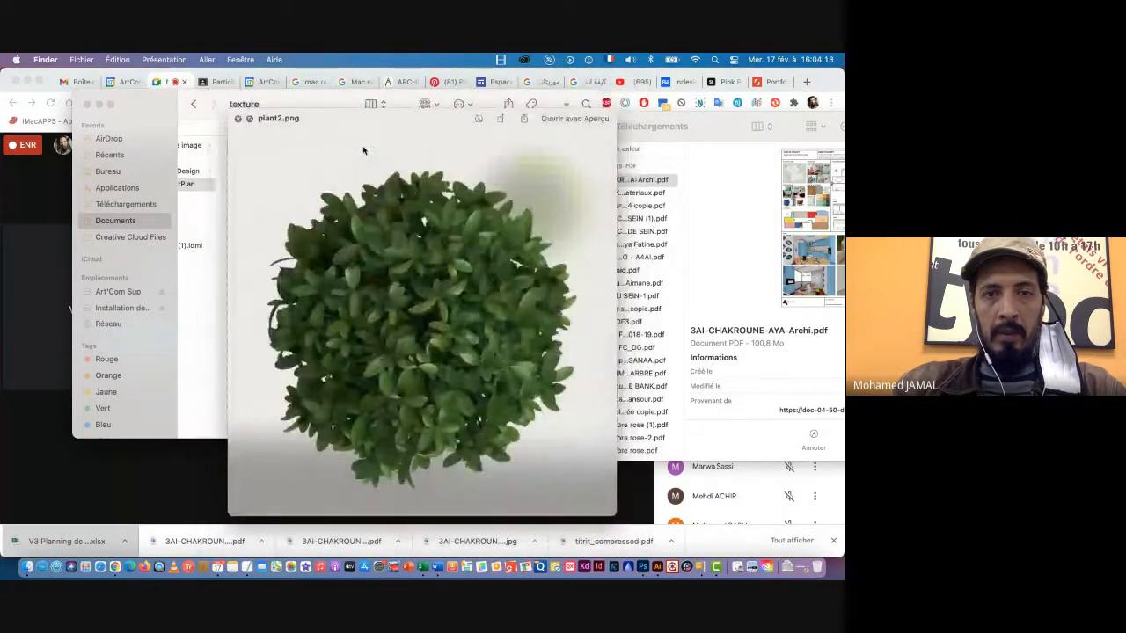
pyautogui.press('Down')
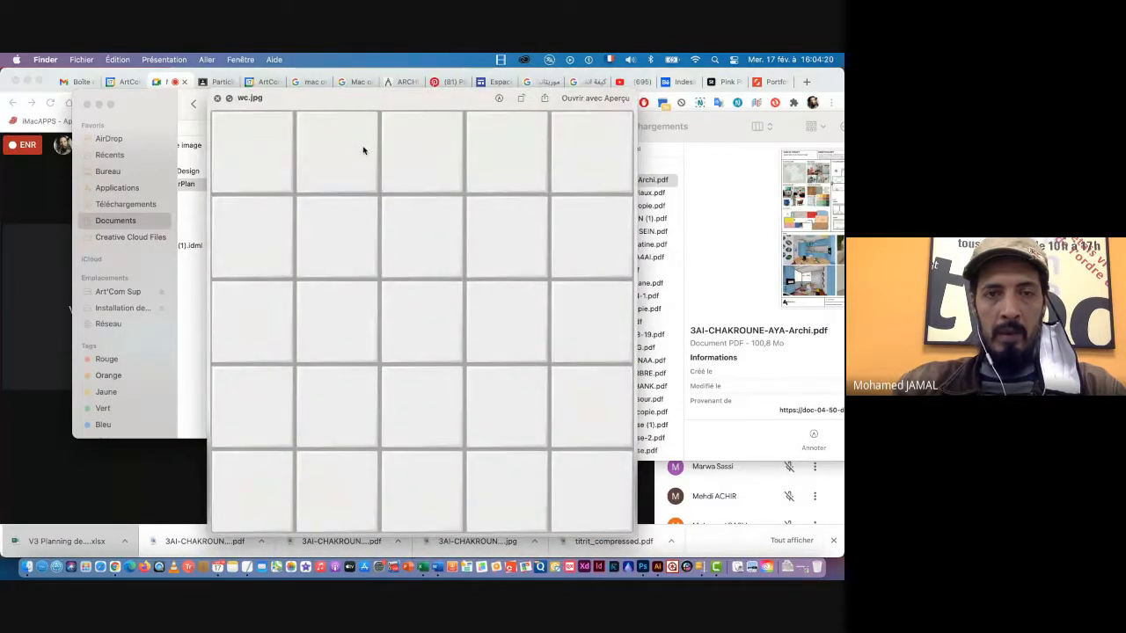
pyautogui.press('Down')
pyautogui.press('Up')
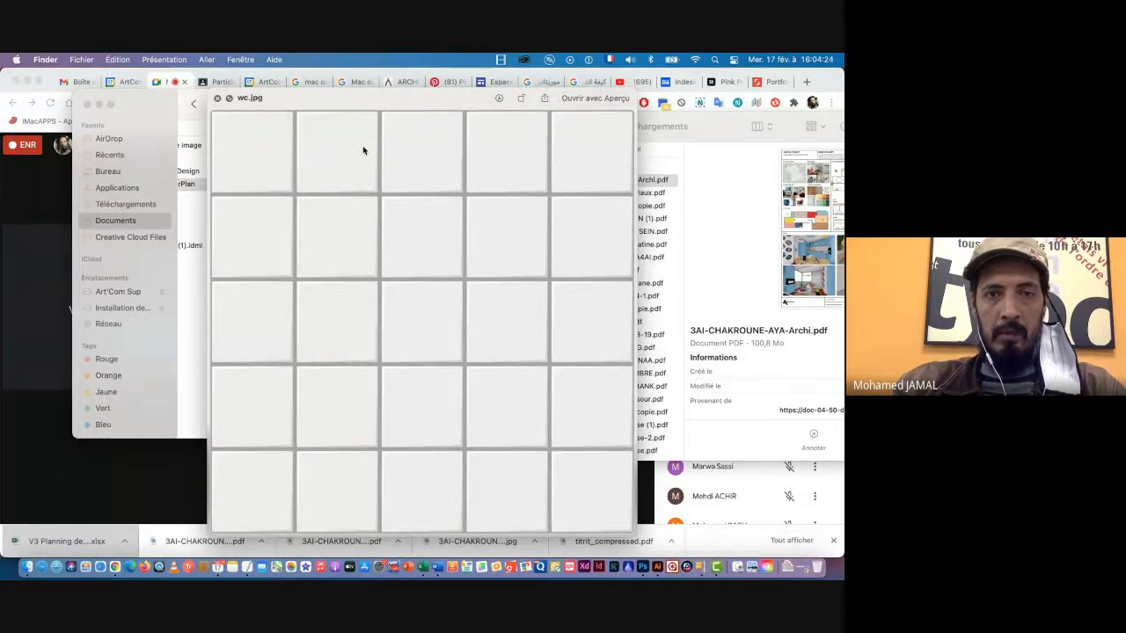
pyautogui.press('Down')
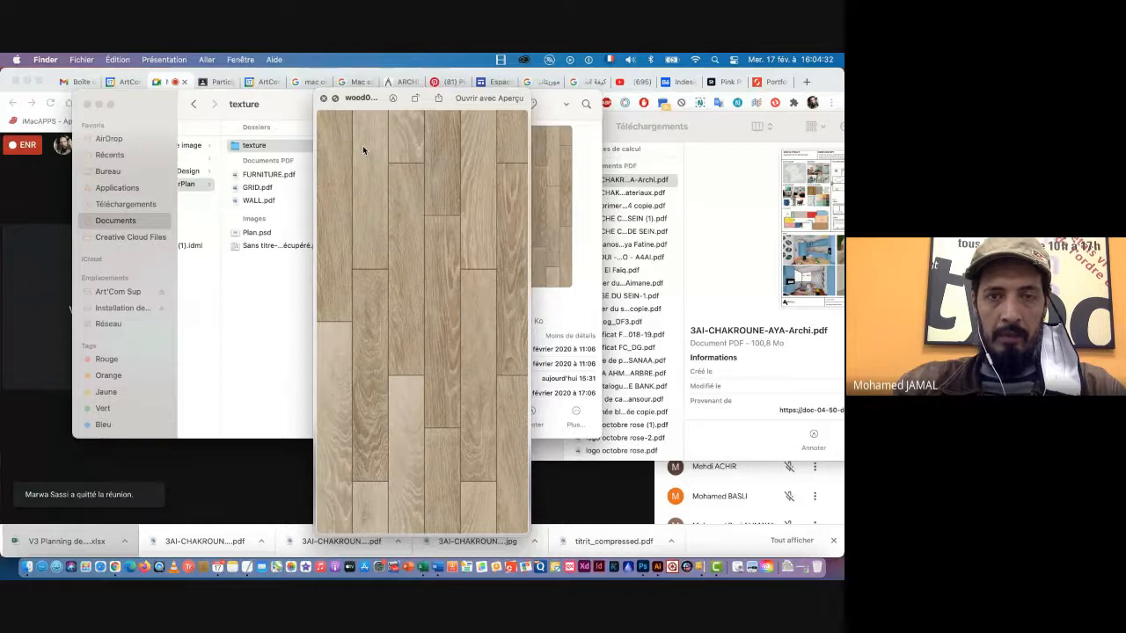
pyautogui.press('space')
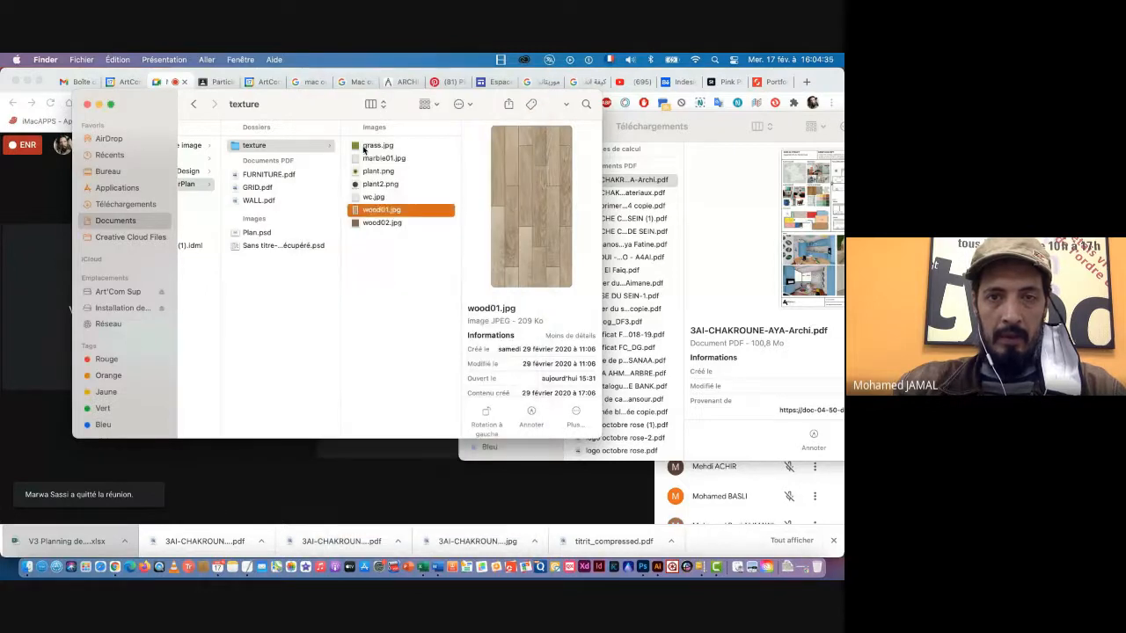
pyautogui.press('Down')
pyautogui.press('space')
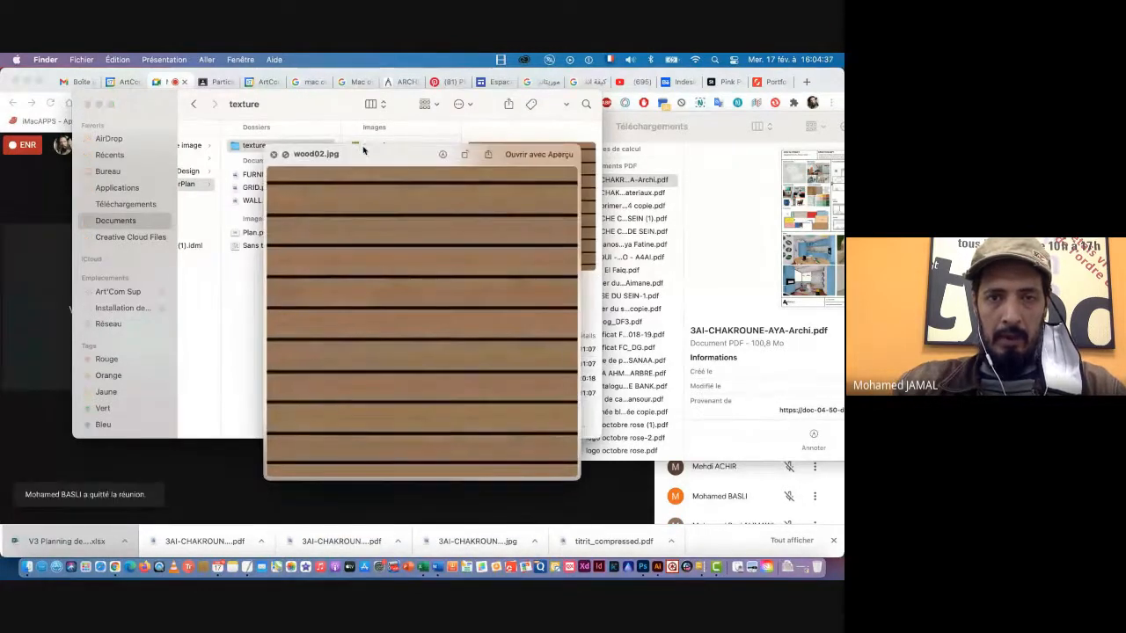
pyautogui.press('space')
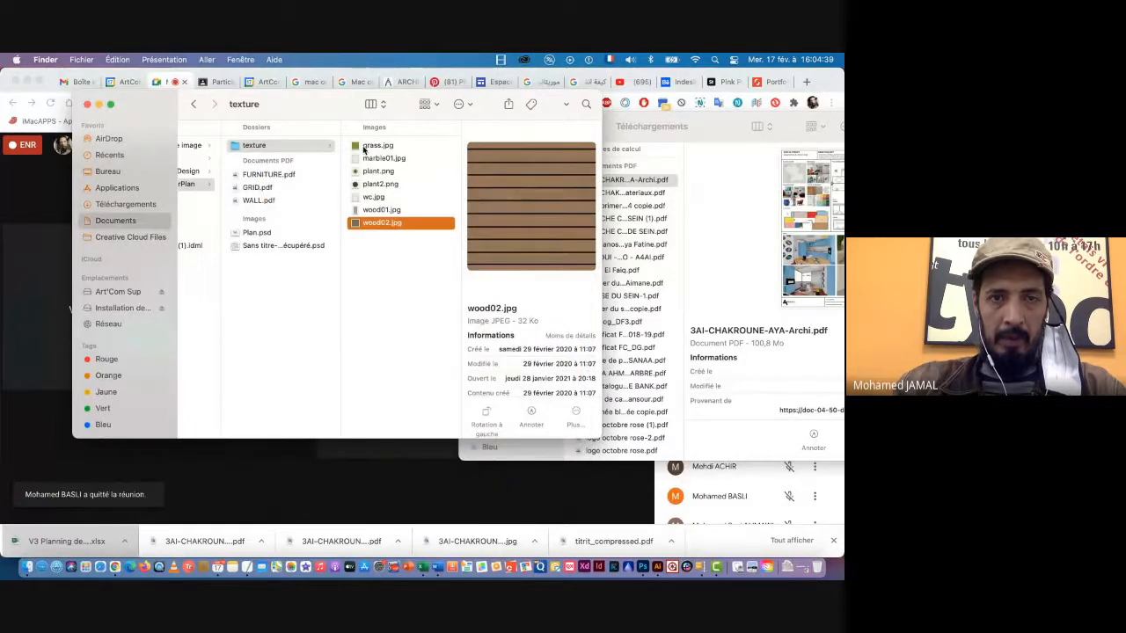
# Preview FURNITURE.pdf, GRID.pdf, WALL.pdf, Plan.psd and Sans titre-5-Récupéré.psd in the floor plan folder
pyautogui.press('Left')
pyautogui.press('Down')
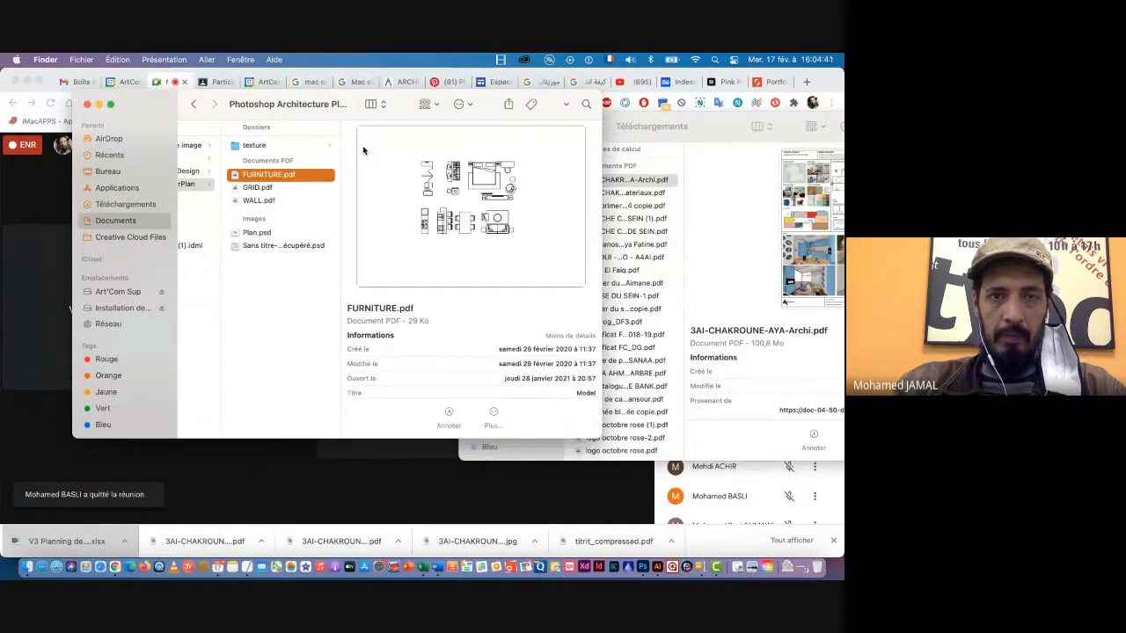
pyautogui.press('space')
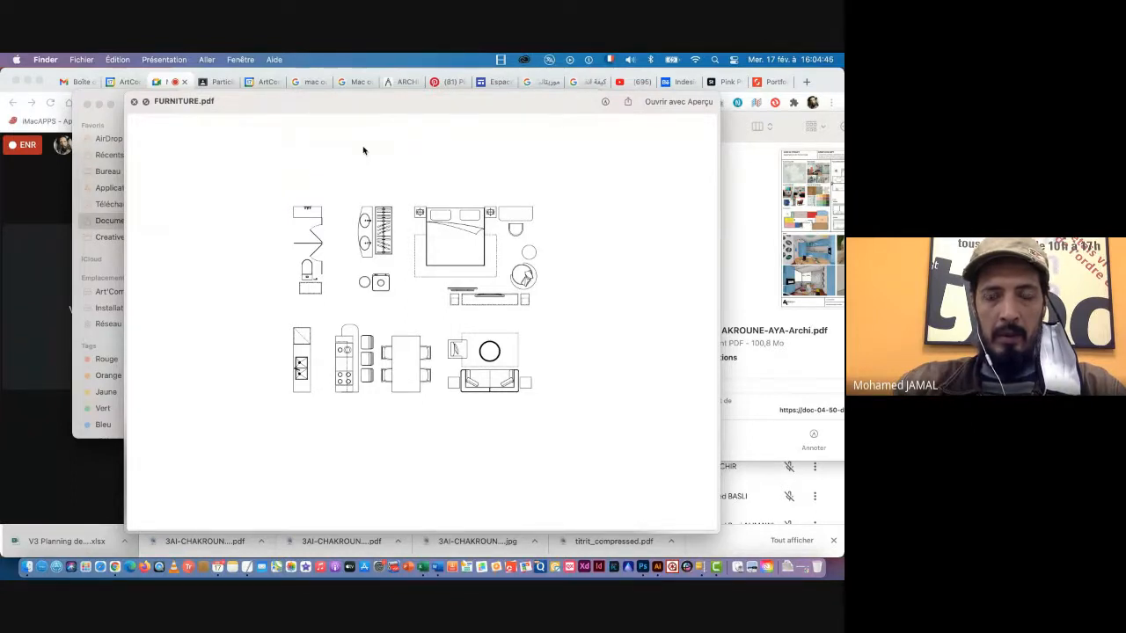
pyautogui.press('Down')
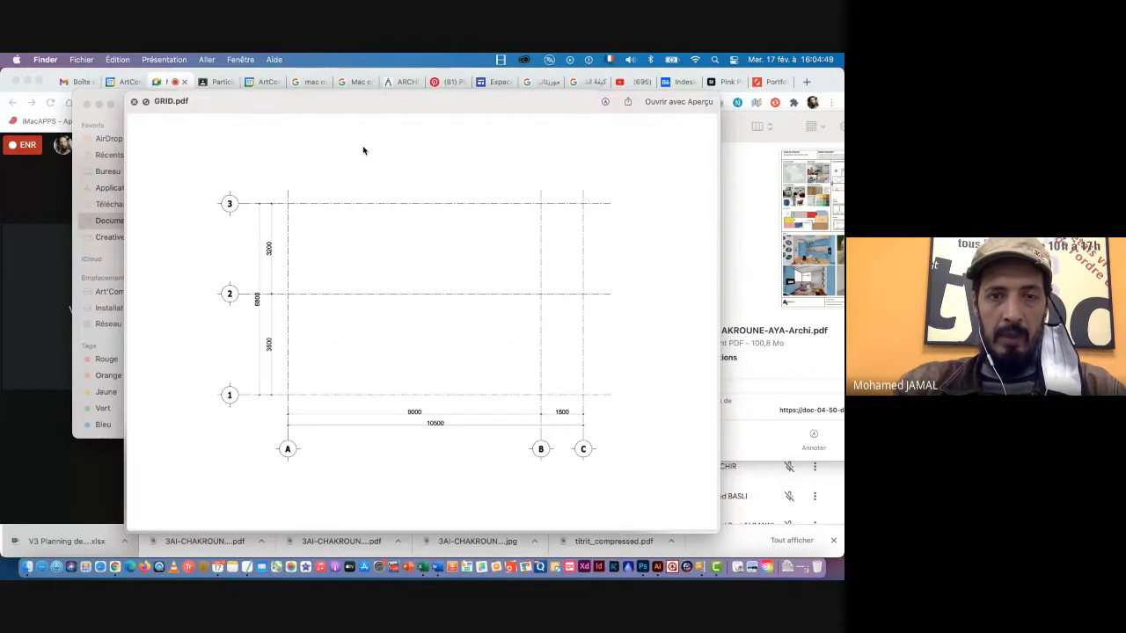
pyautogui.press('Down')
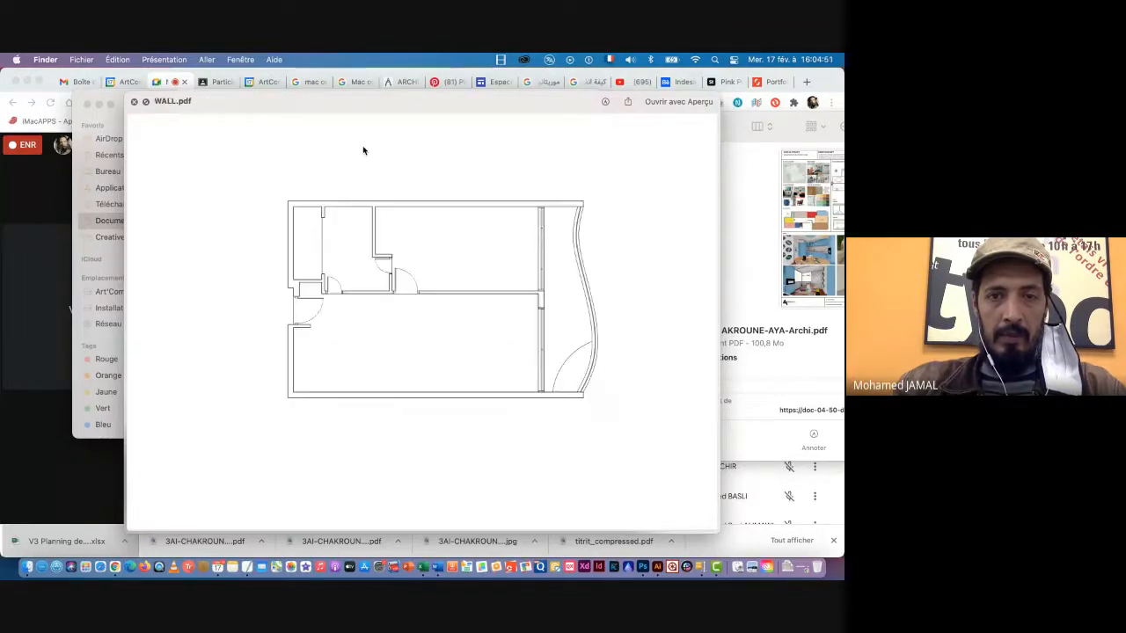
pyautogui.press('space')
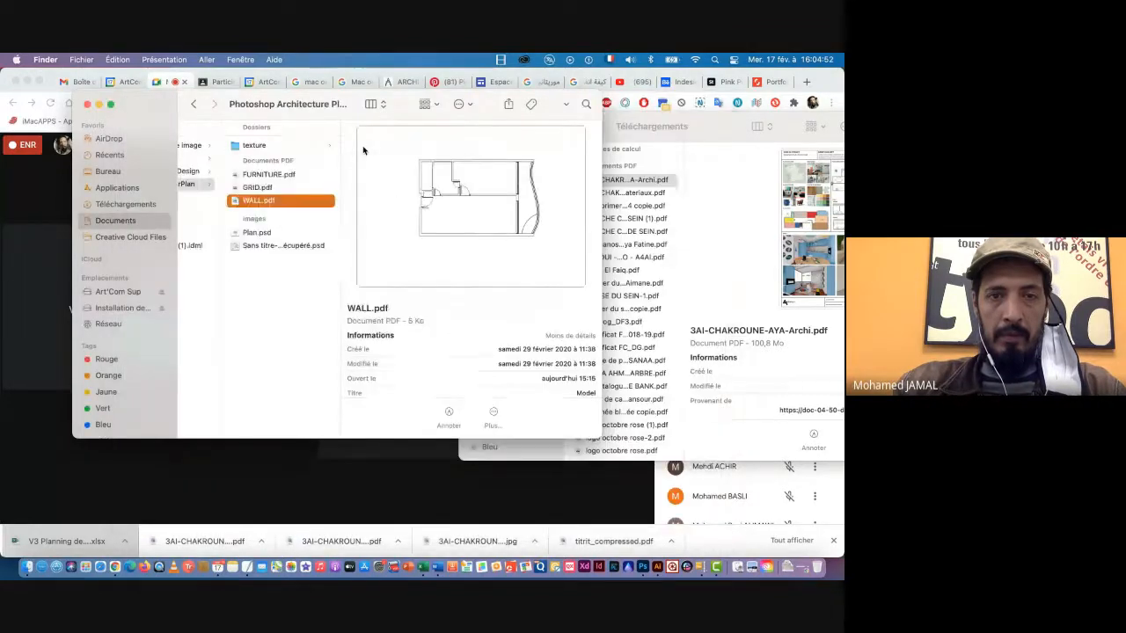
pyautogui.press('Down')
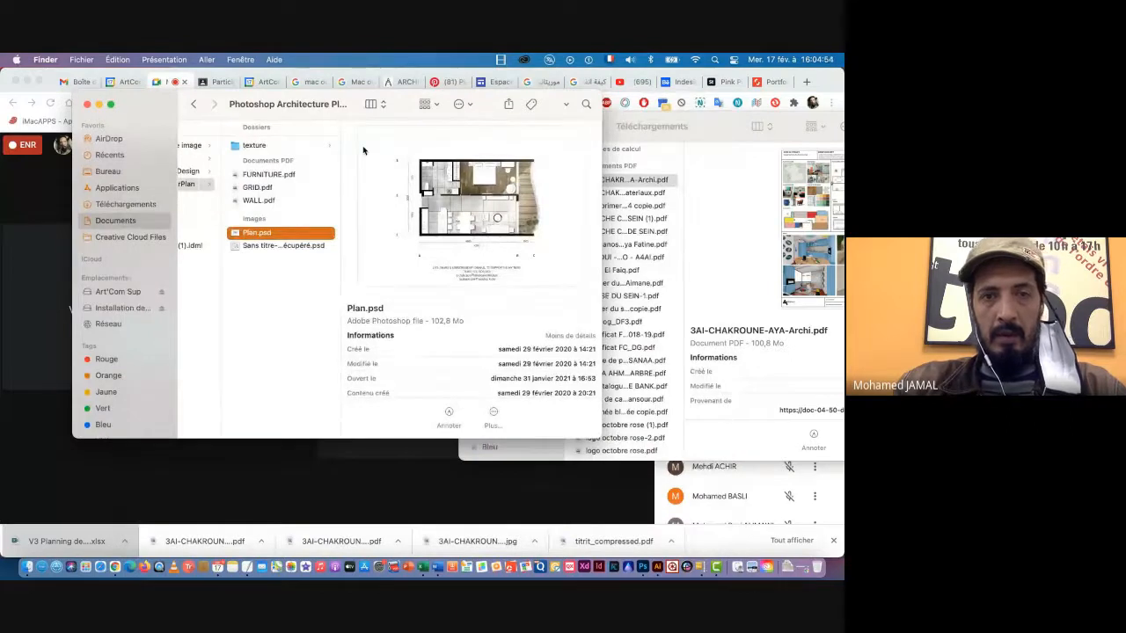
pyautogui.press('space')
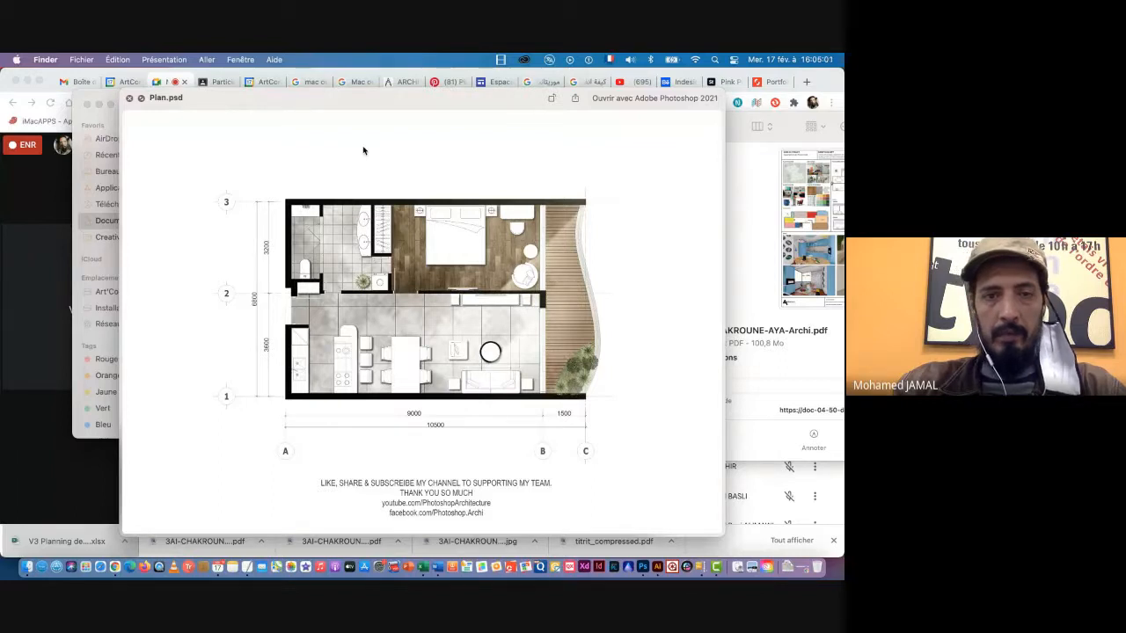
pyautogui.press('Down')
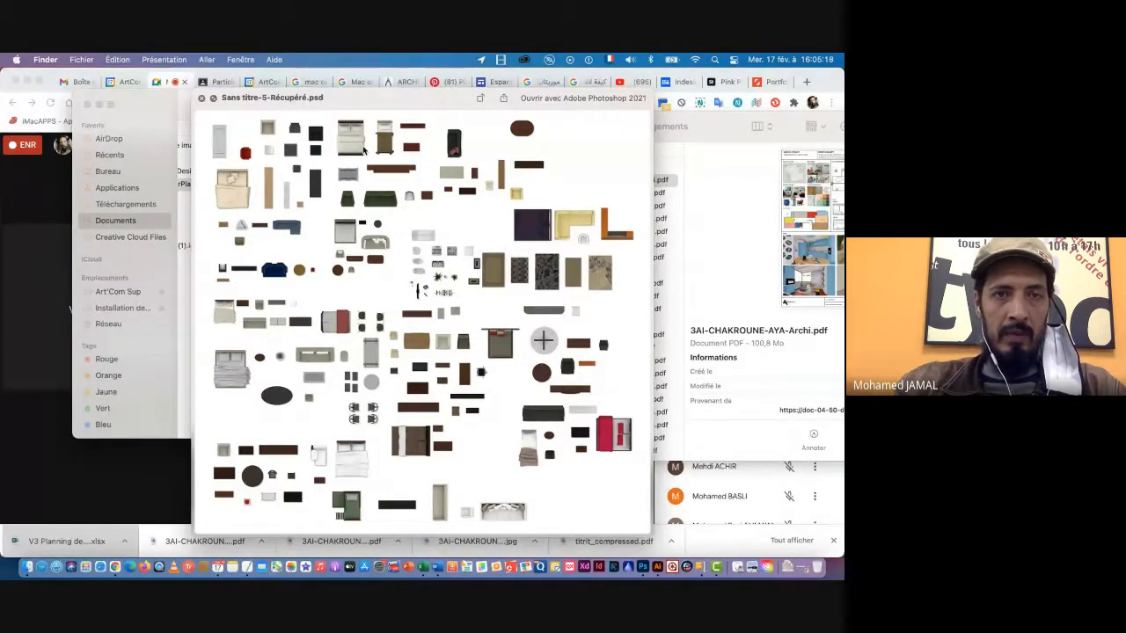
pyautogui.press('space')
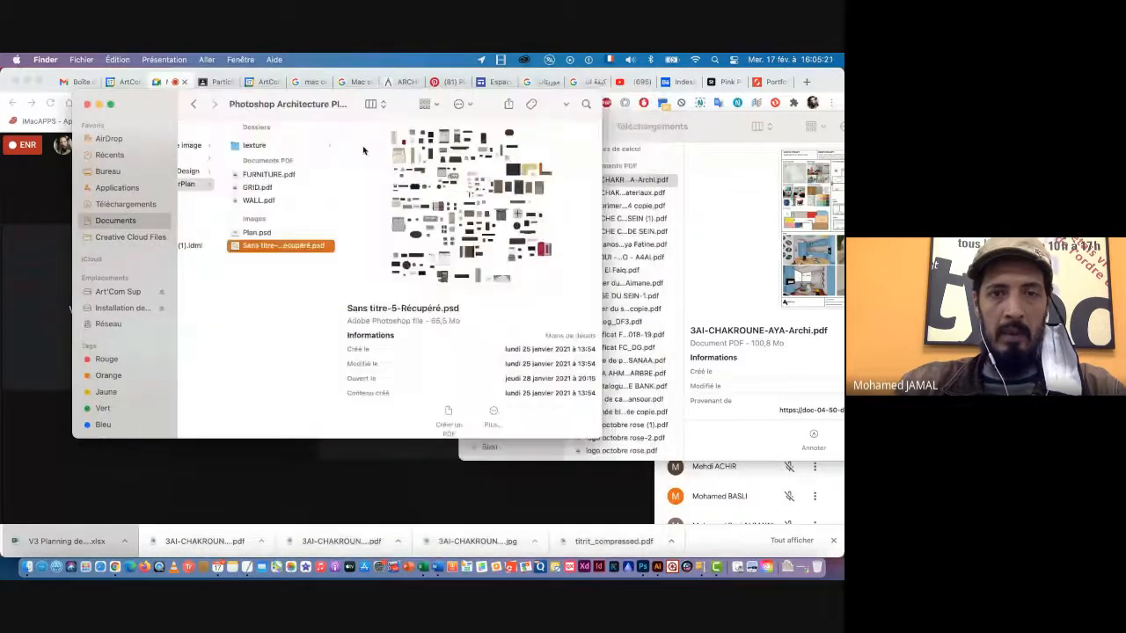
pyautogui.click(283, 280)
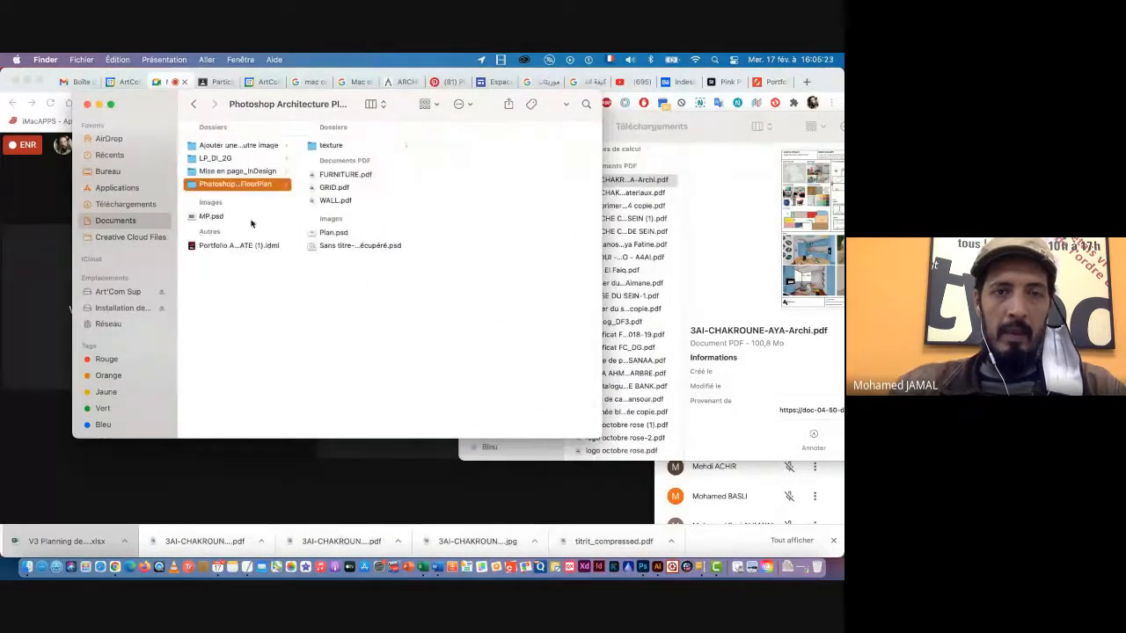
# Switch to Photoshop and close the open WALL.pdf floor plan document
pyautogui.press('super+Tab')
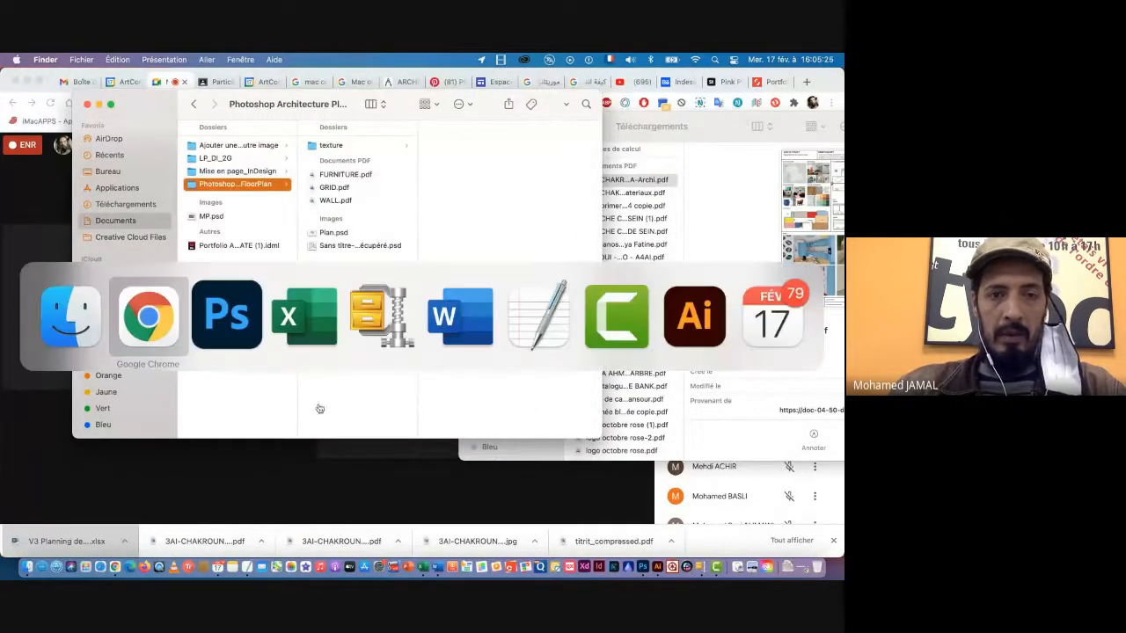
pyautogui.click(219, 327)
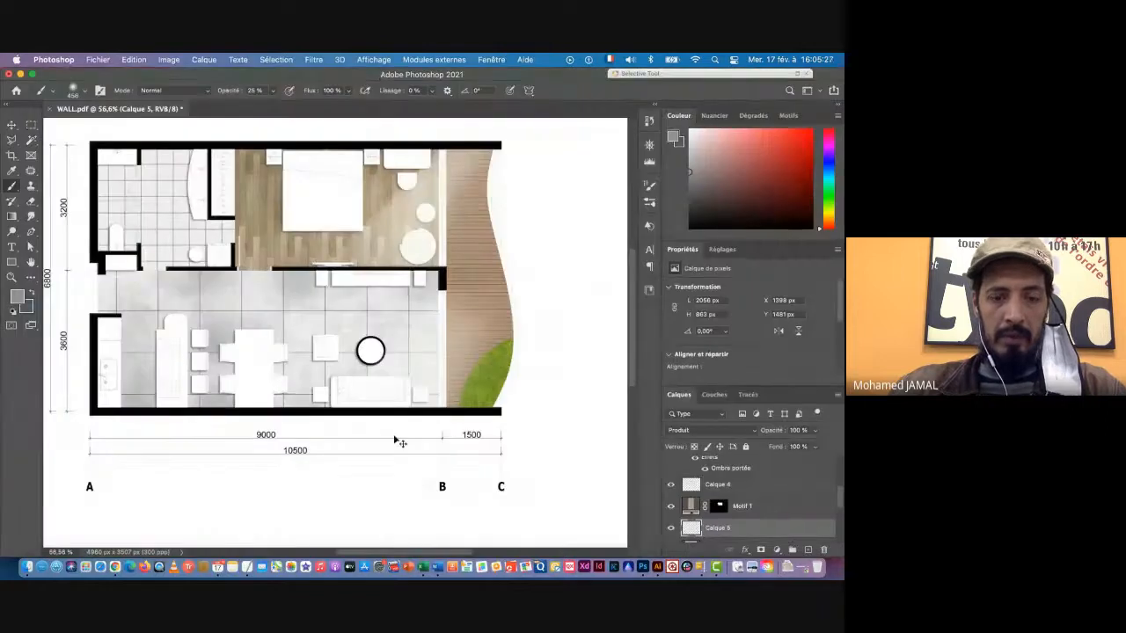
pyautogui.press('super+q')
pyautogui.click(422, 275)
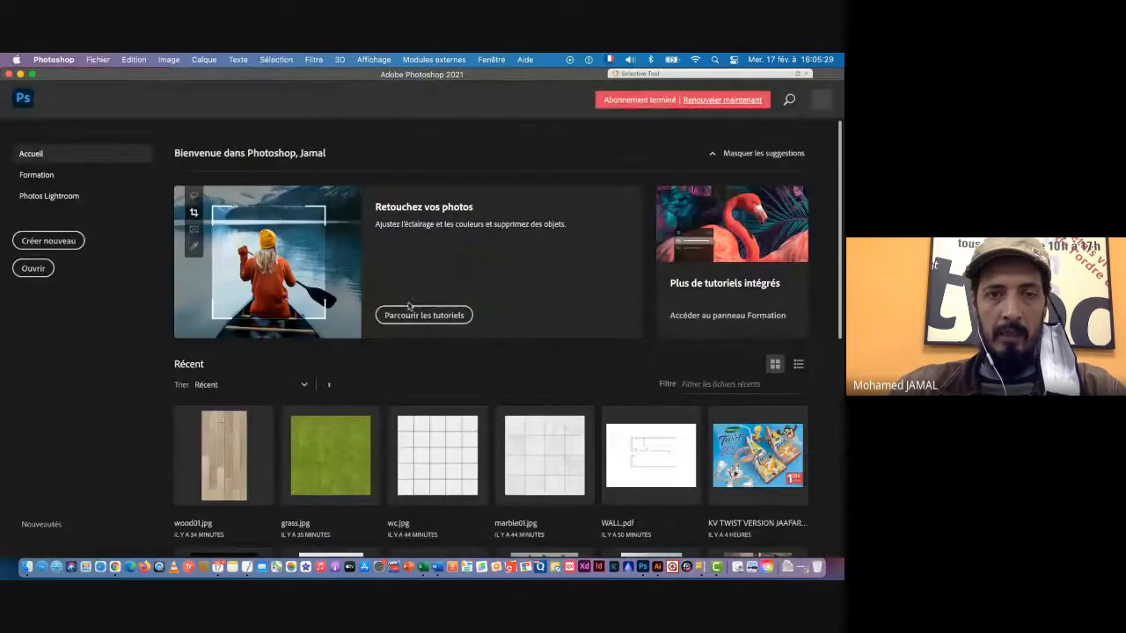
# Switch to Finder and open WALL.pdf from the floor plan folder in Photoshop
pyautogui.press('super+Tab')
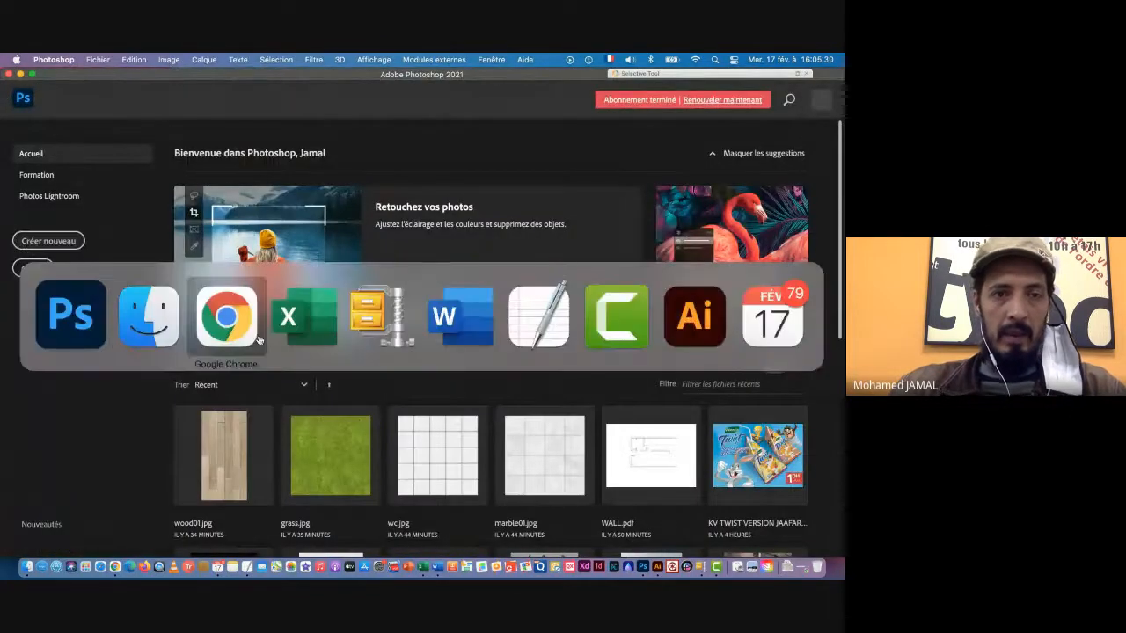
pyautogui.click(134, 317)
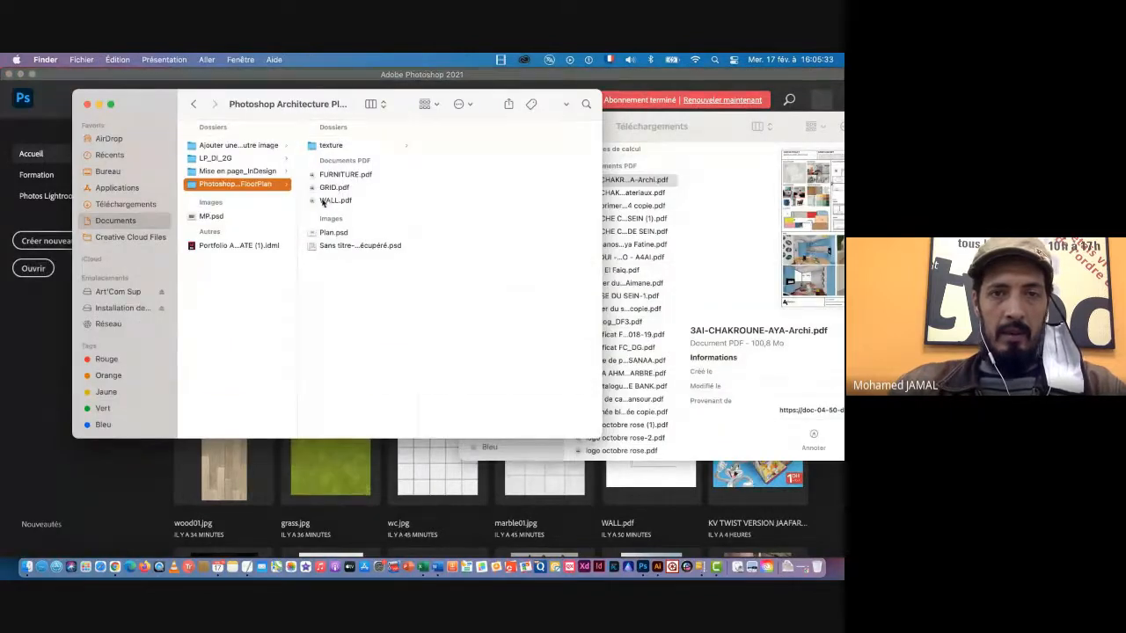
pyautogui.click(325, 202)
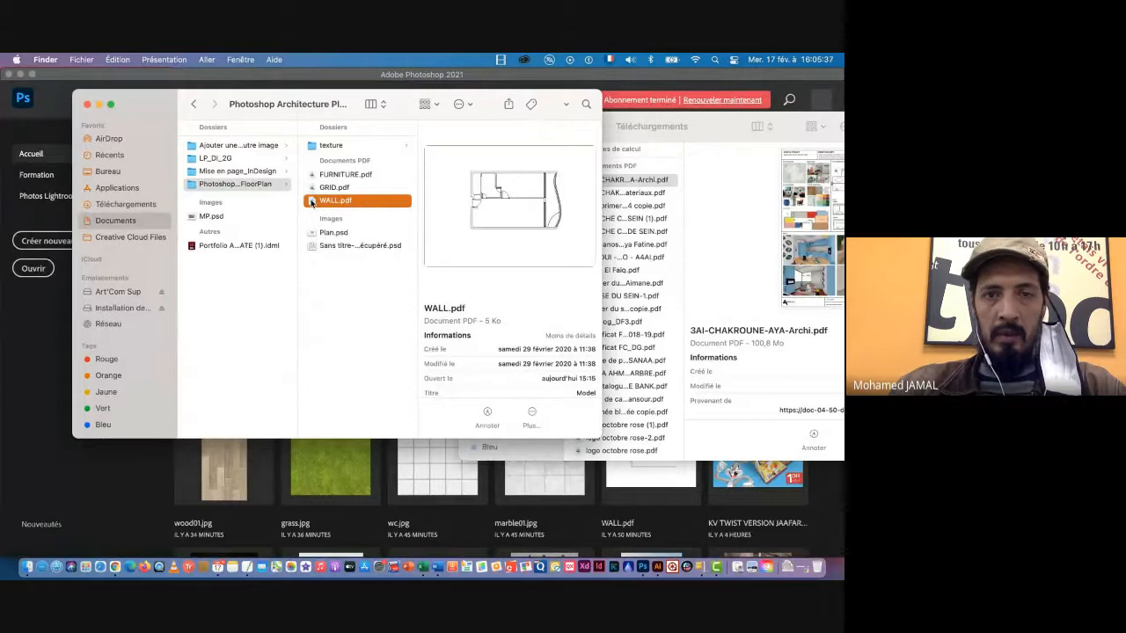
pyautogui.moveTo(311, 204); pyautogui.dragTo(644, 570)
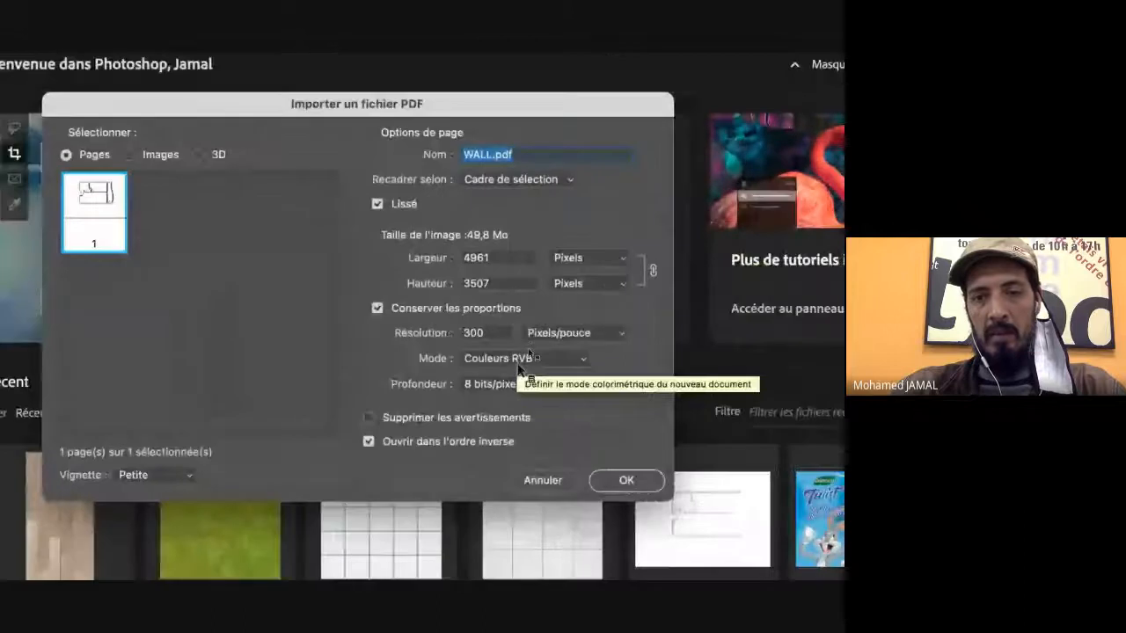
# Import the WALL.pdf page with the colour mode set to Couleurs CMJN
pyautogui.click(518, 360)
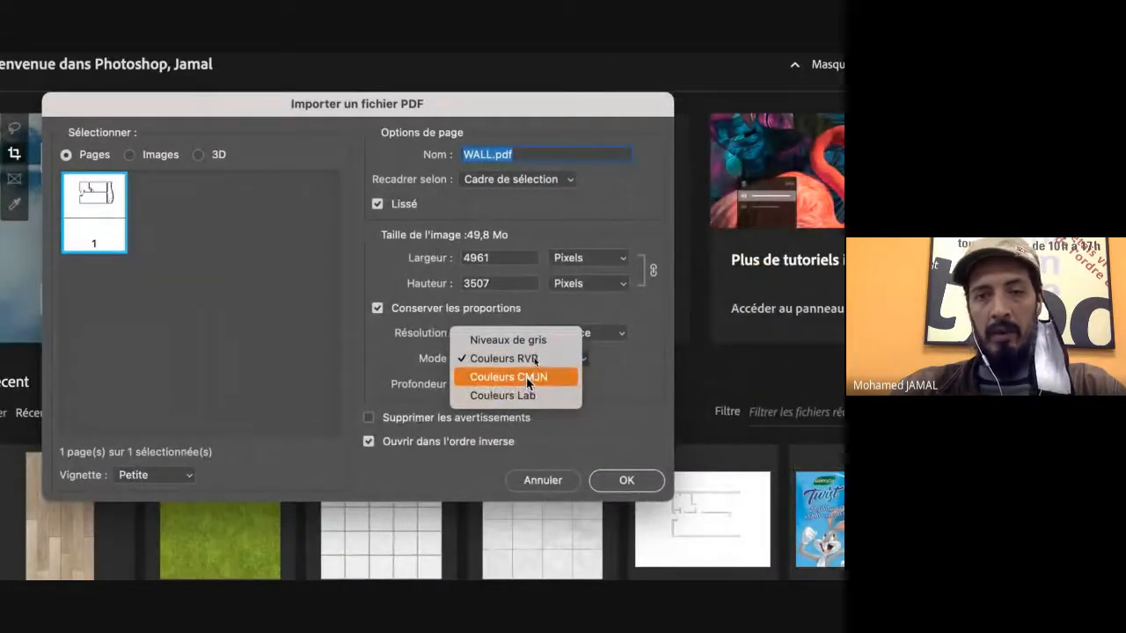
pyautogui.click(526, 376)
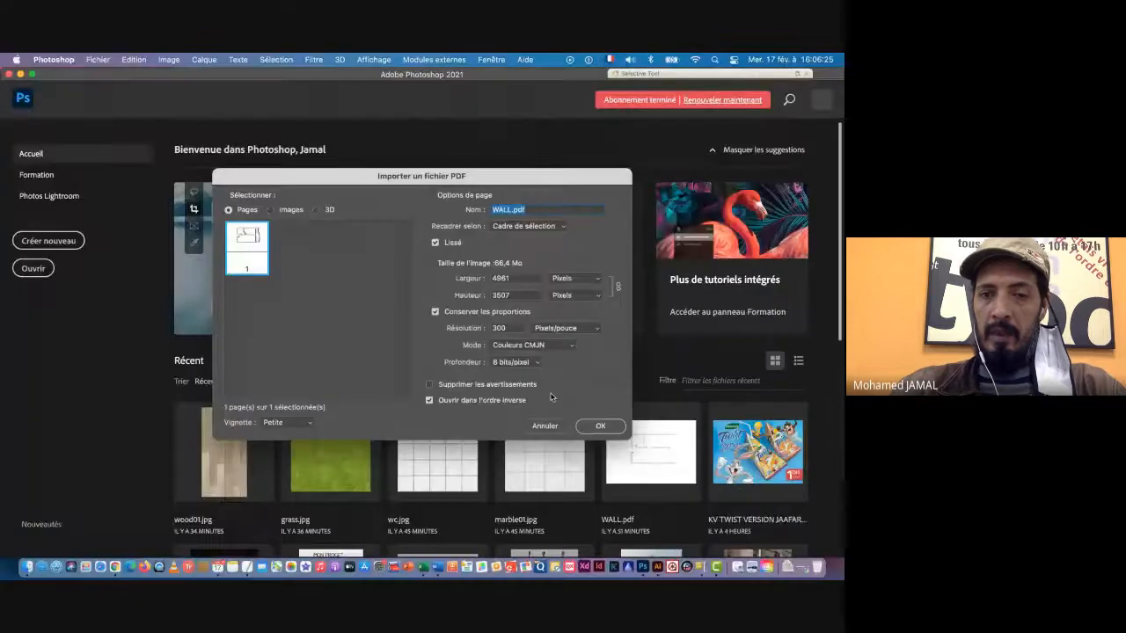
pyautogui.click(599, 427)
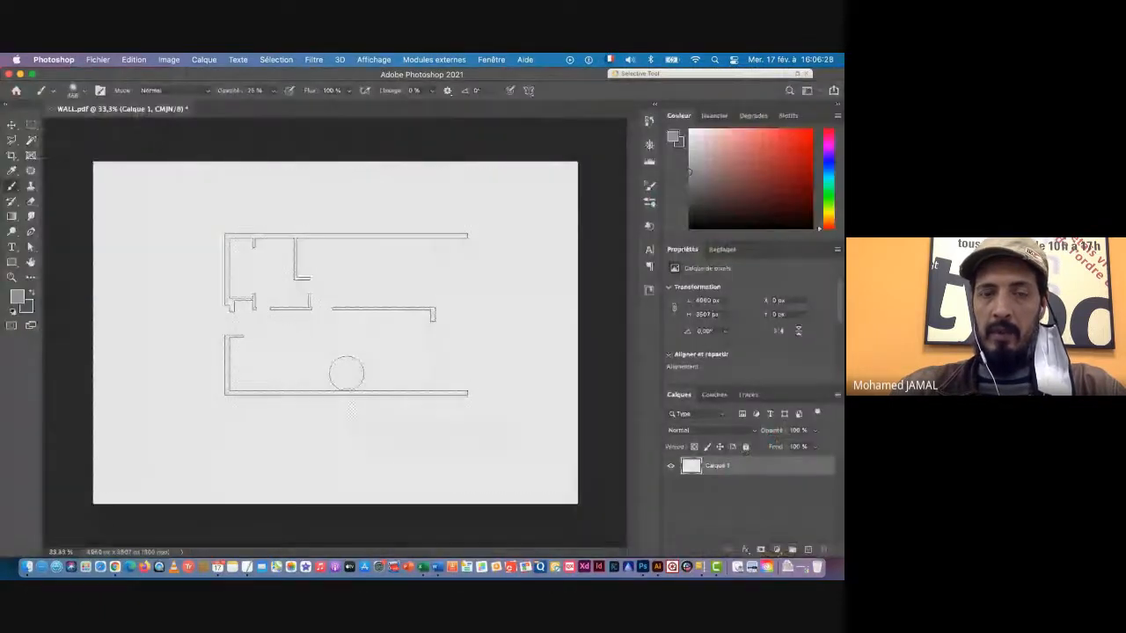
# Add a solid colour fill layer in white (ffffff) to the wall drawing
pyautogui.click(11, 125)
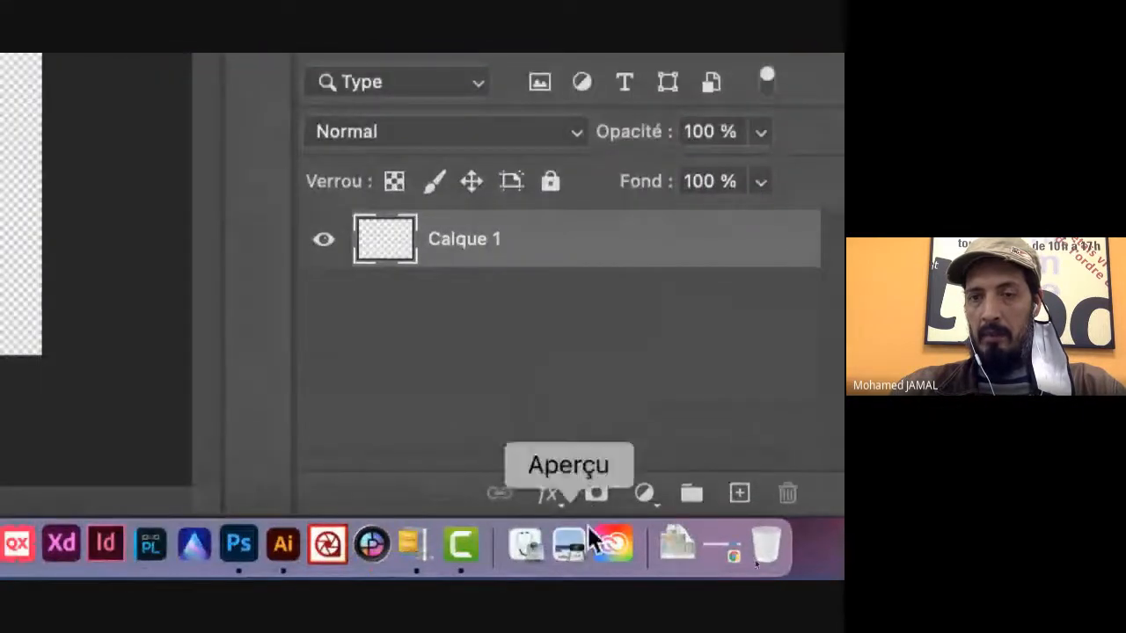
pyautogui.click(643, 494)
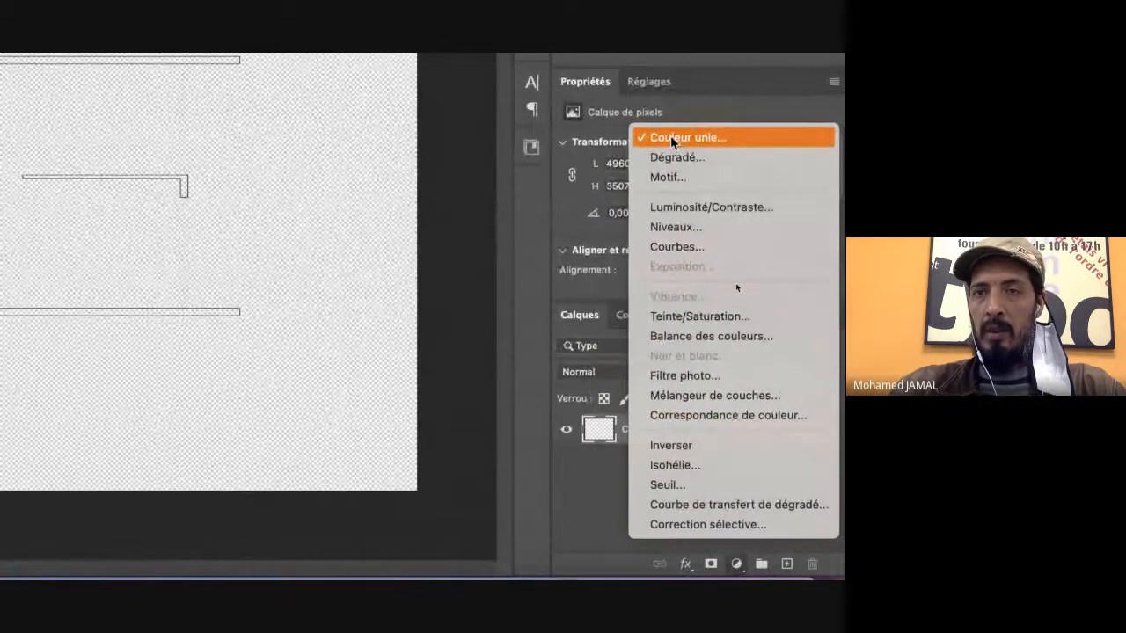
pyautogui.click(680, 144)
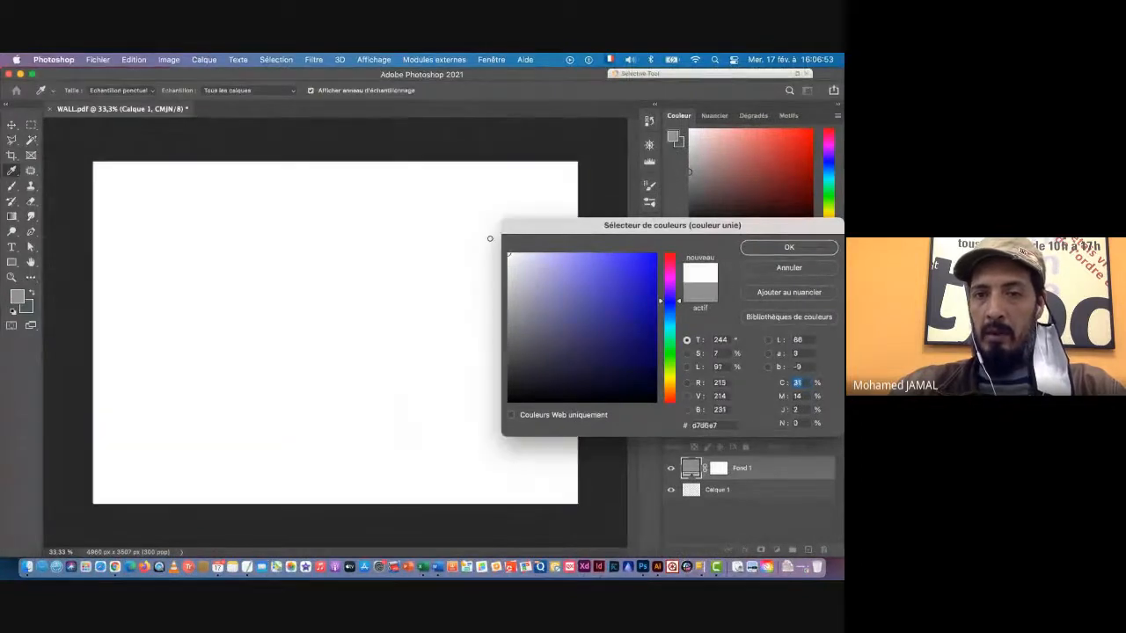
pyautogui.click(508, 255)
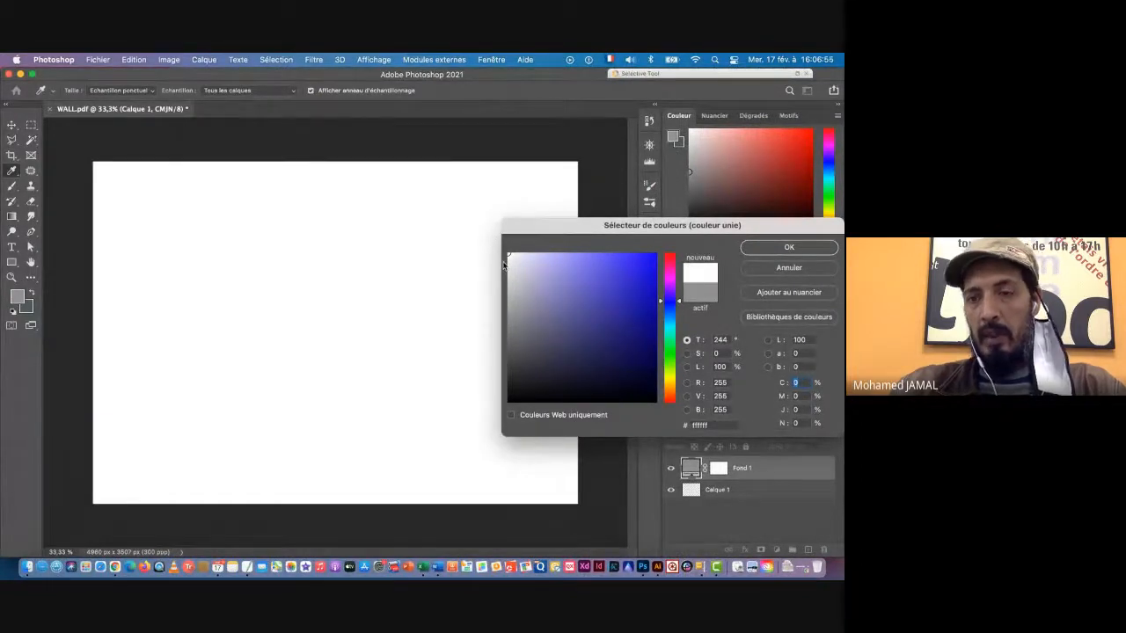
pyautogui.click(769, 252)
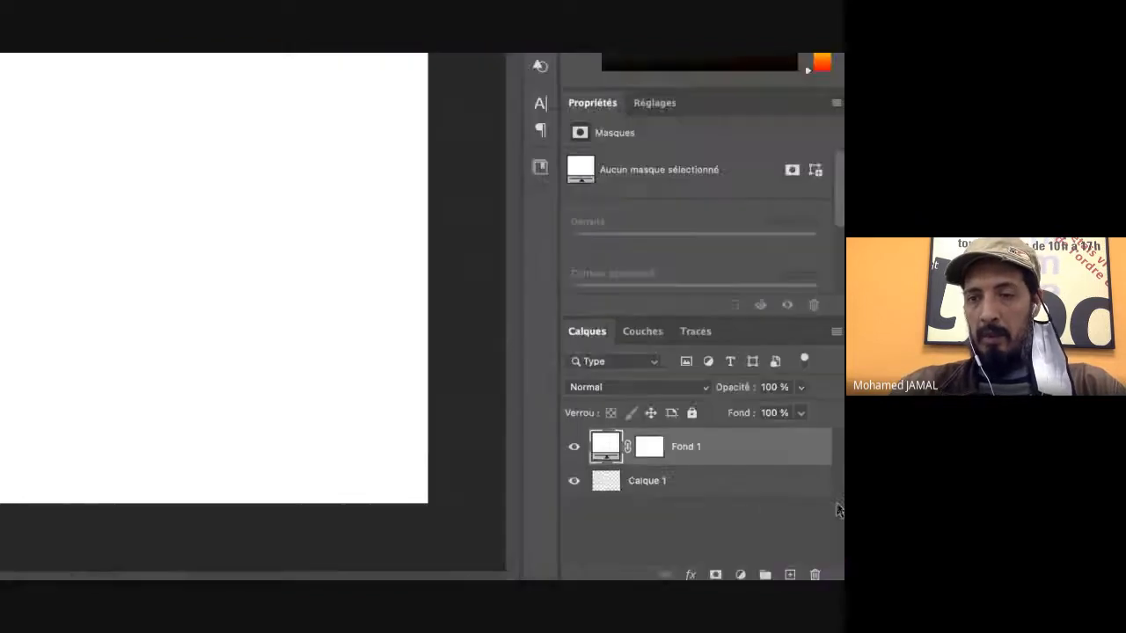
# Place the white fill layer beneath Calque 1, check it by toggling its visibility, and make Calque 1 active
pyautogui.moveTo(717, 449); pyautogui.dragTo(711, 494)
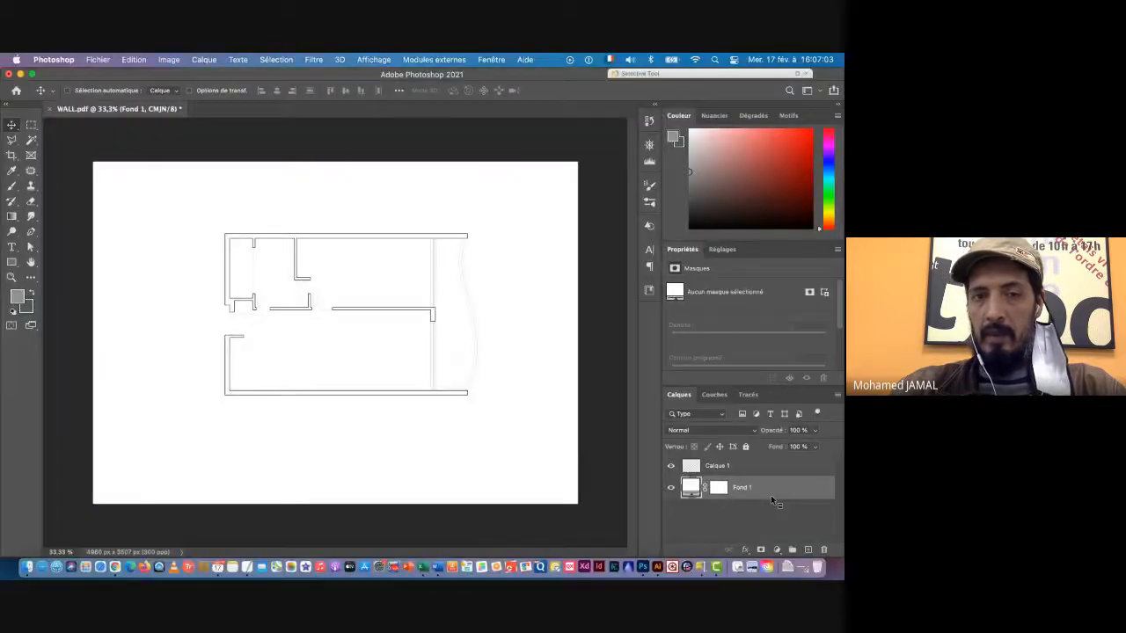
pyautogui.click(671, 488)
pyautogui.click(671, 488)
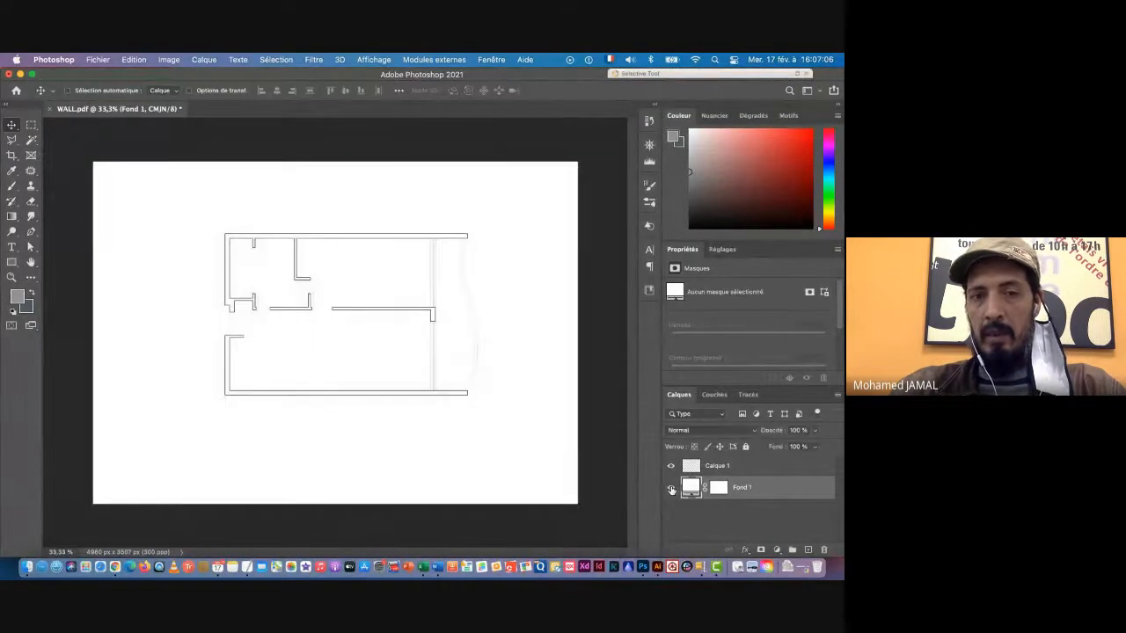
pyautogui.click(738, 467)
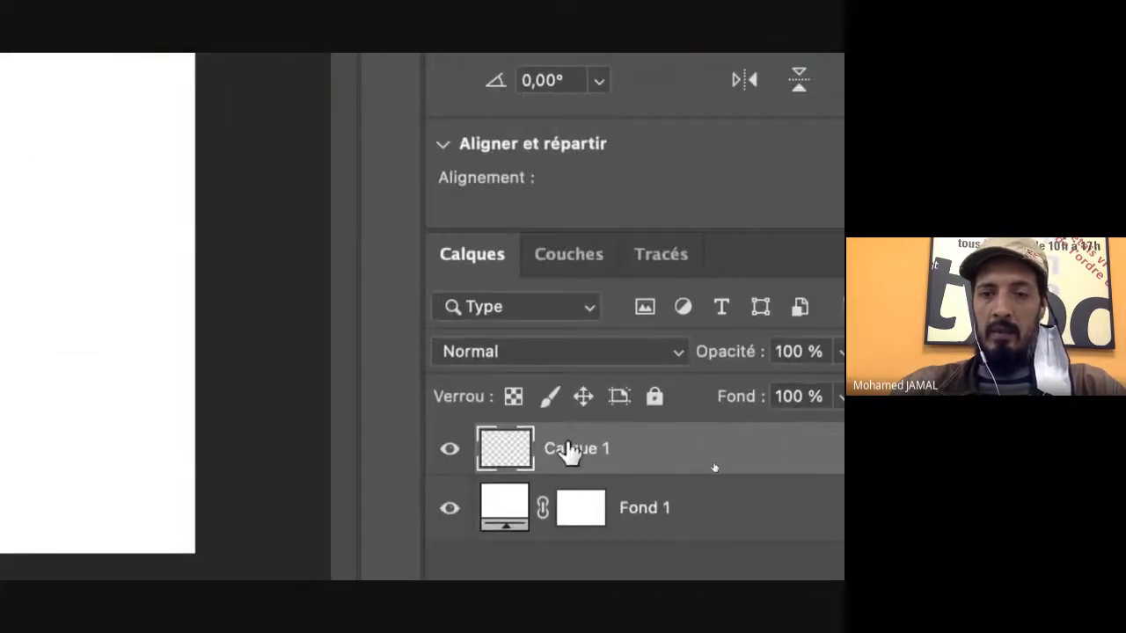
# Rename the Calque 1 layer to Plan
pyautogui.doubleClick(573, 452)
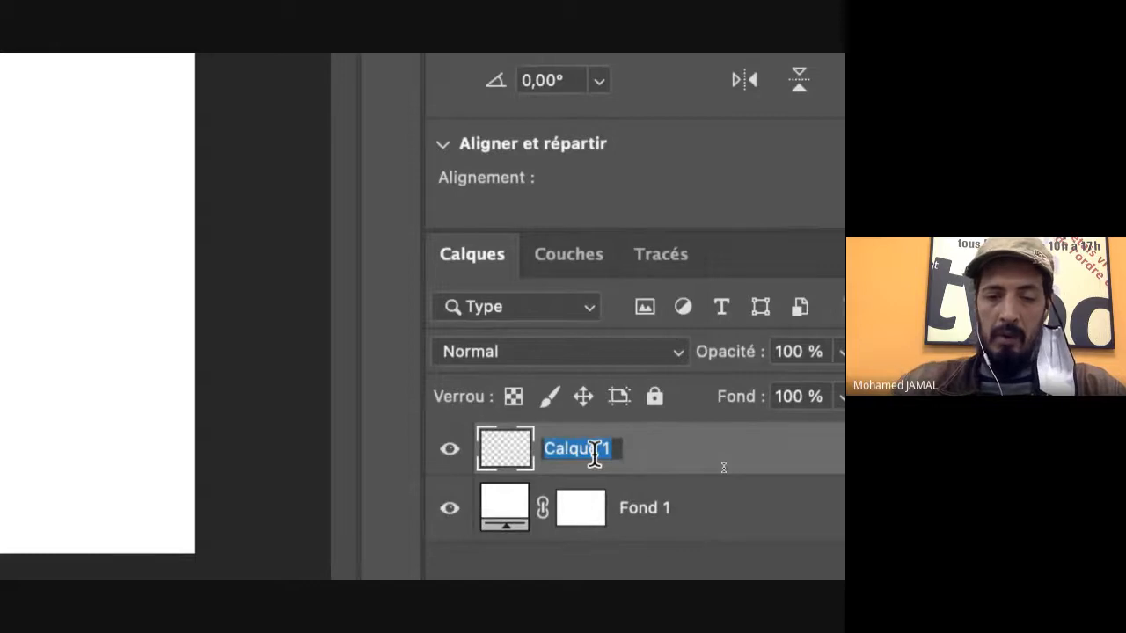
pyautogui.write('Plan')
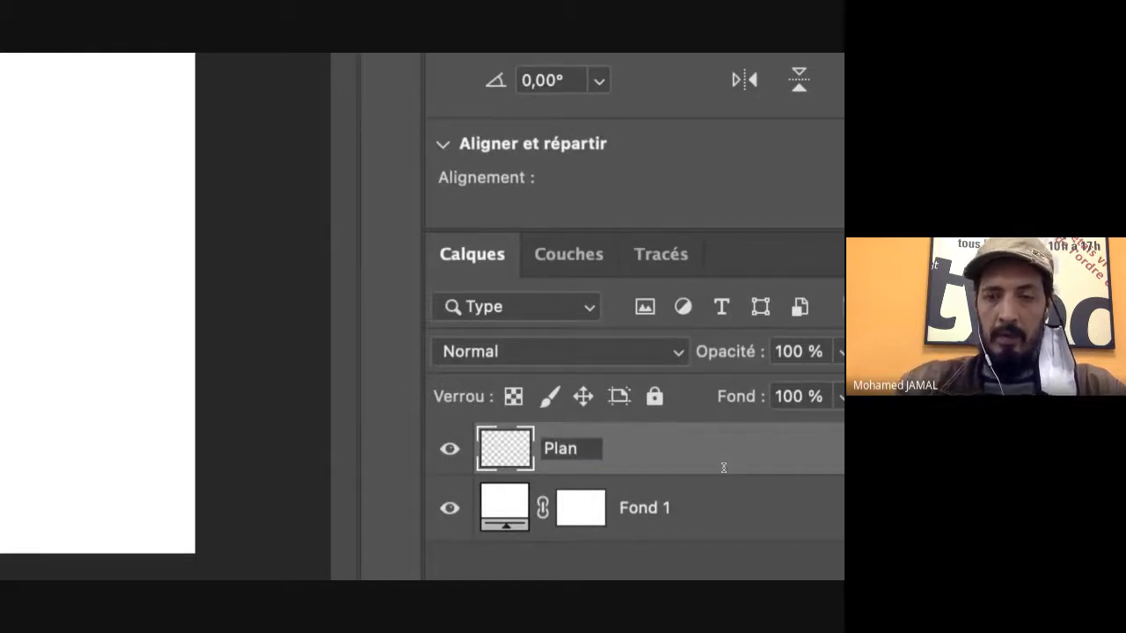
pyautogui.press('Return')
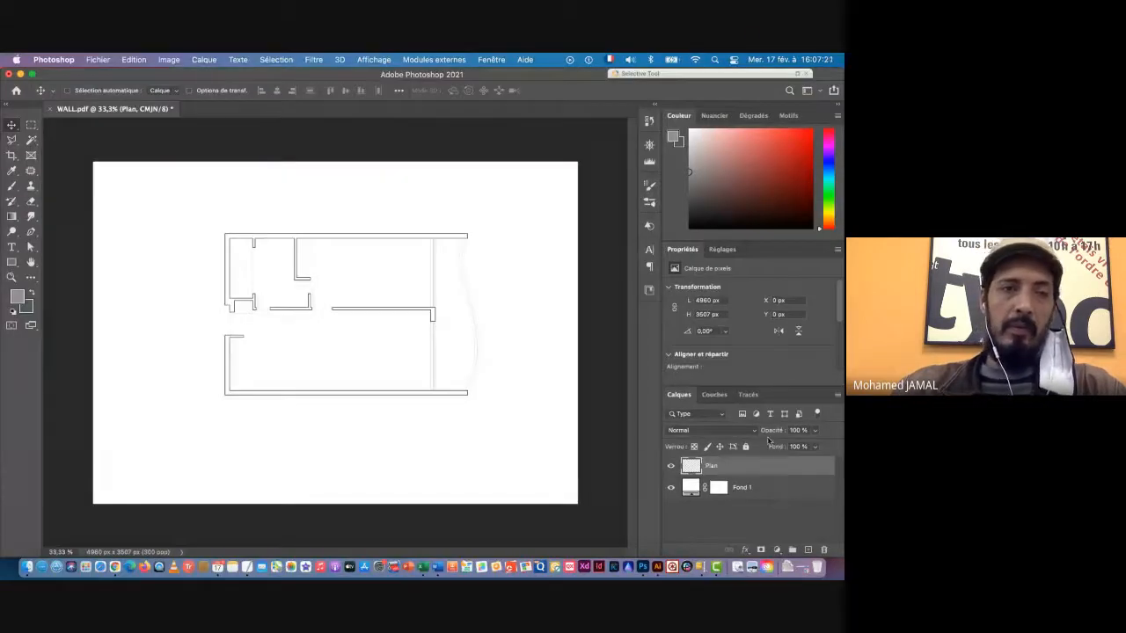
# Switch to Finder and place GRID.pdf from the floor plan folder into the wall document as a smart object at its default size
pyautogui.press('super+Tab')
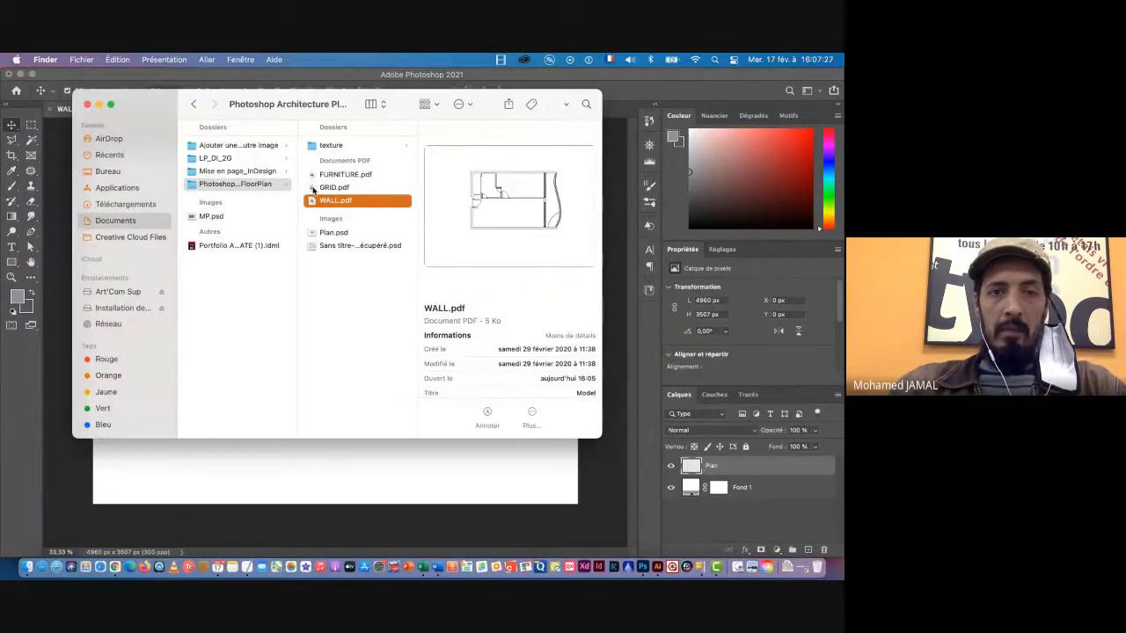
pyautogui.click(322, 176)
pyautogui.click(323, 189)
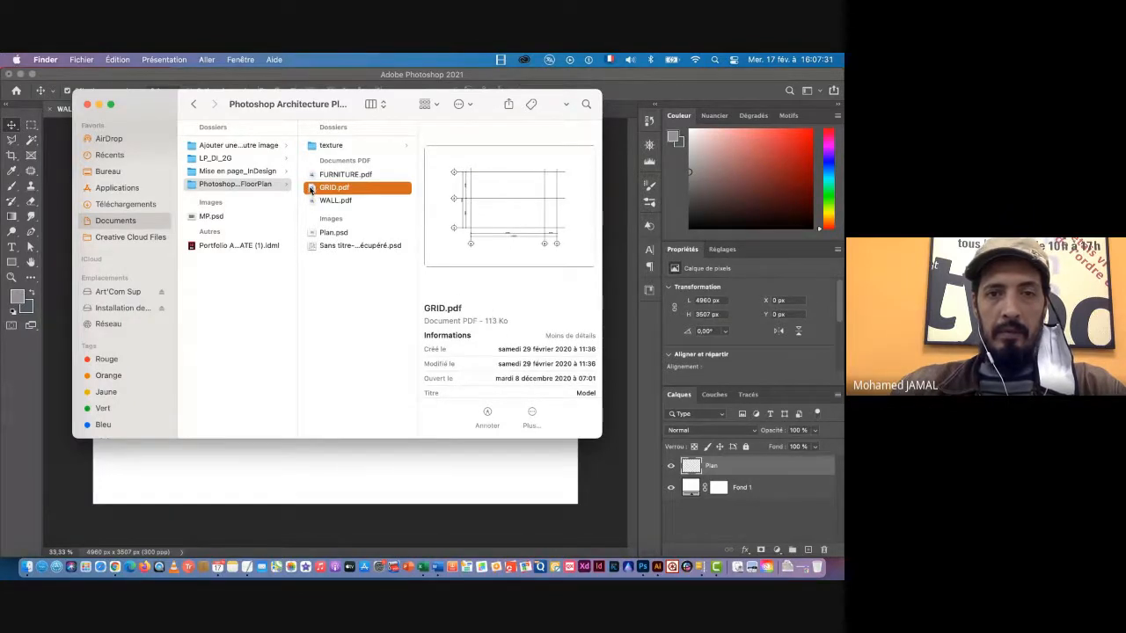
pyautogui.moveTo(312, 189); pyautogui.dragTo(384, 471)
pyautogui.moveTo(359, 464)
pyautogui.mouseDown()
pyautogui.moveTo(331, 459)
pyautogui.moveTo(370, 465)
pyautogui.moveTo(357, 465)
pyautogui.mouseUp()
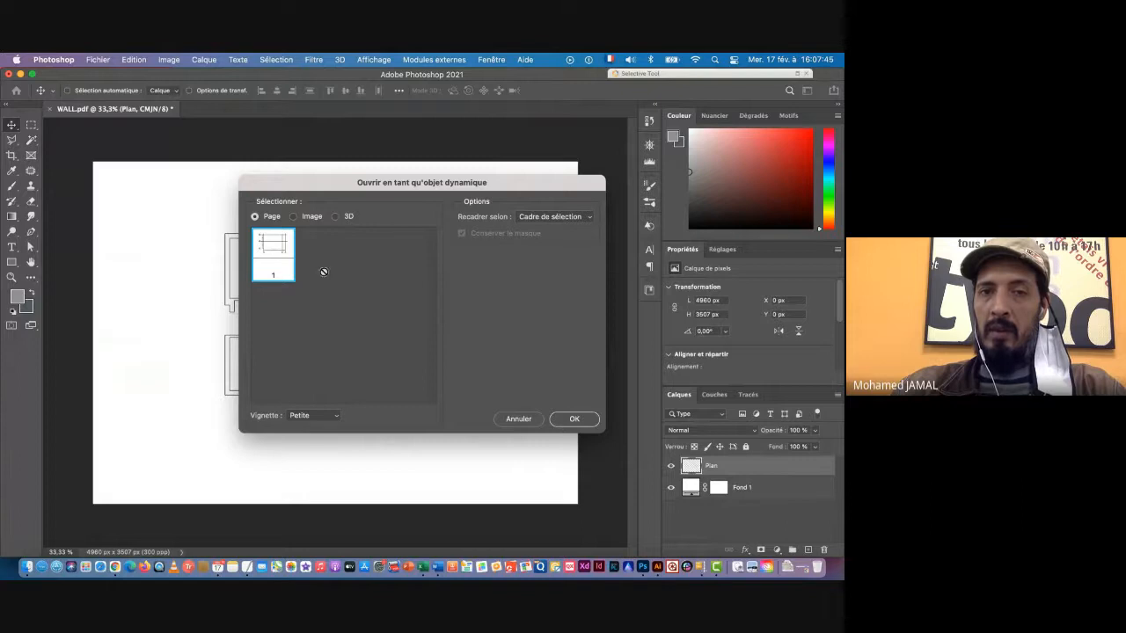
pyautogui.click(573, 420)
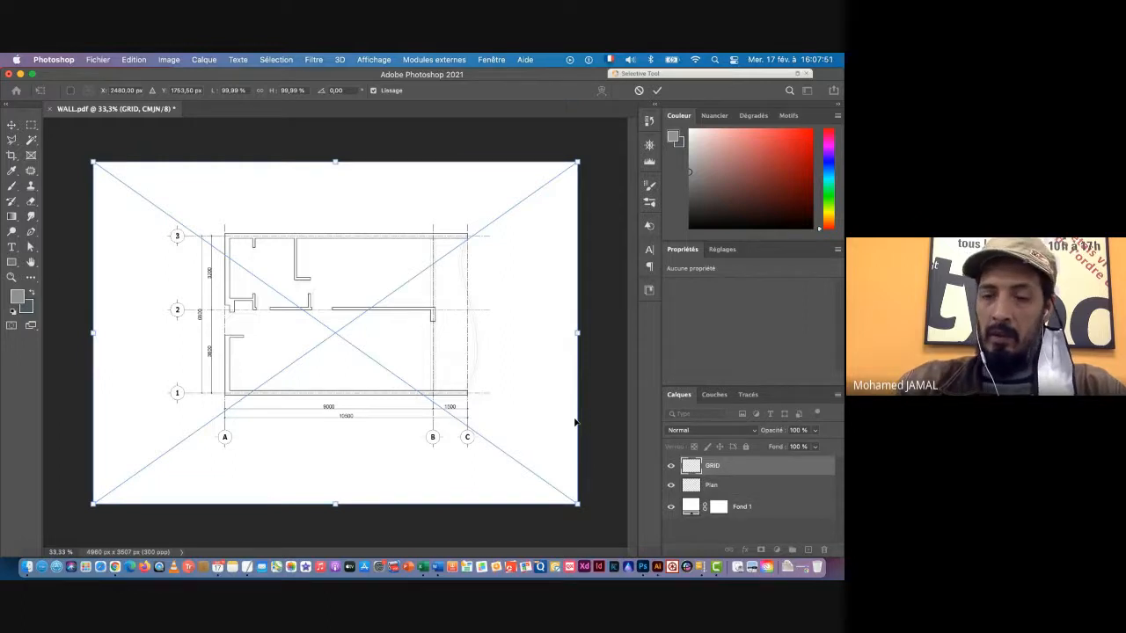
pyautogui.press('Return')
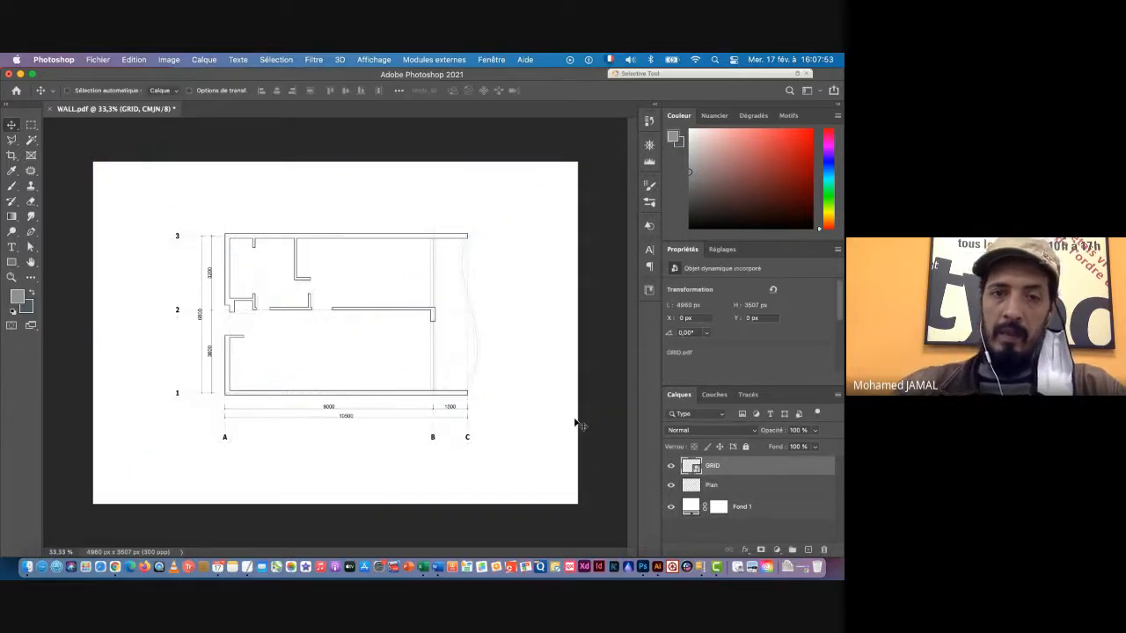
# Switch to Finder and place FURNITURE.pdf into the wall document as a smart object at its default size and position
pyautogui.click(26, 567)
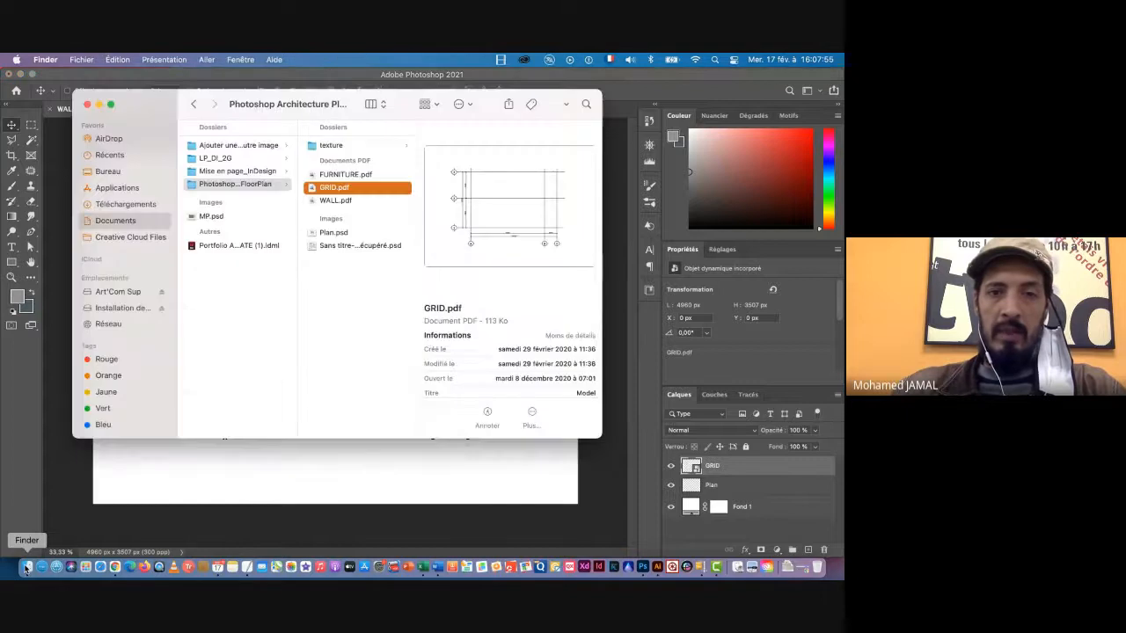
pyautogui.click(322, 176)
pyautogui.moveTo(311, 176); pyautogui.dragTo(359, 464)
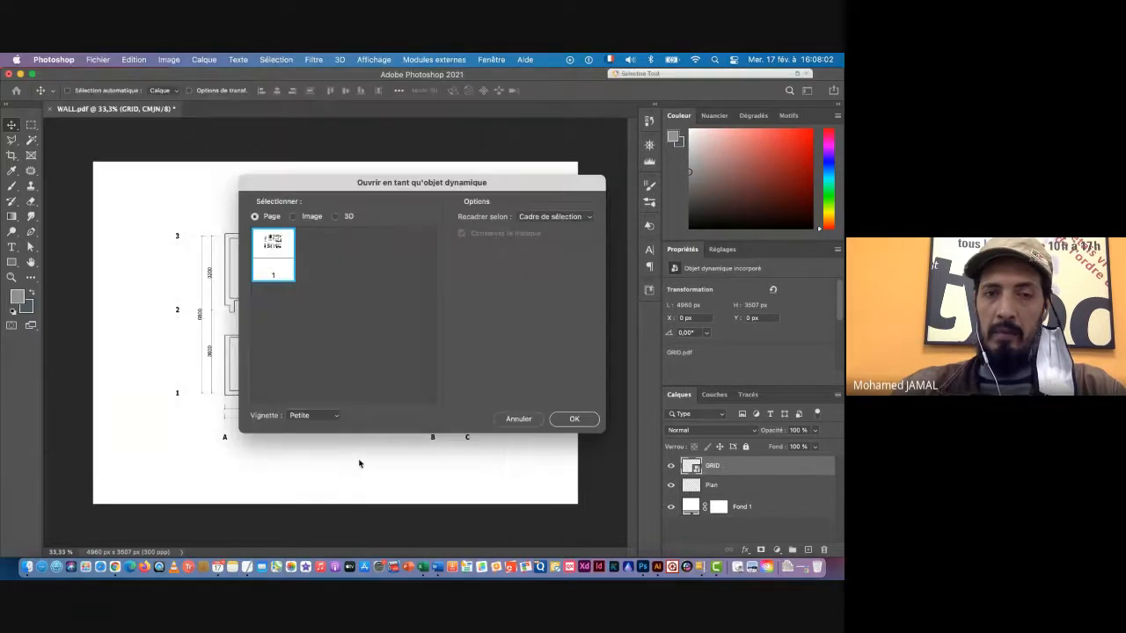
pyautogui.click(574, 419)
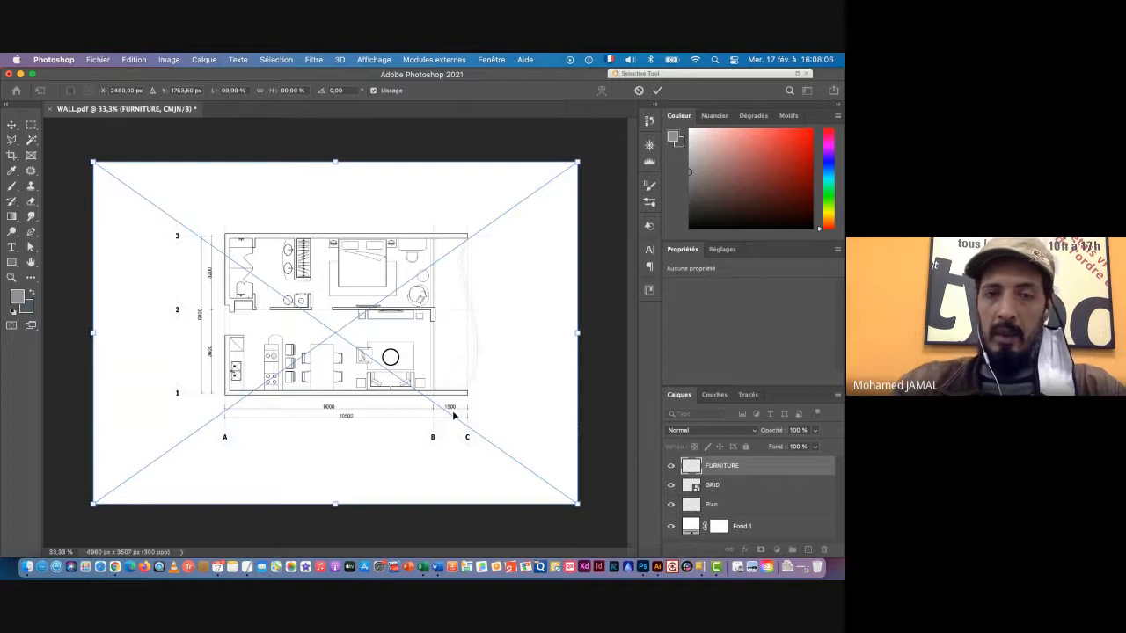
pyautogui.press('Return')
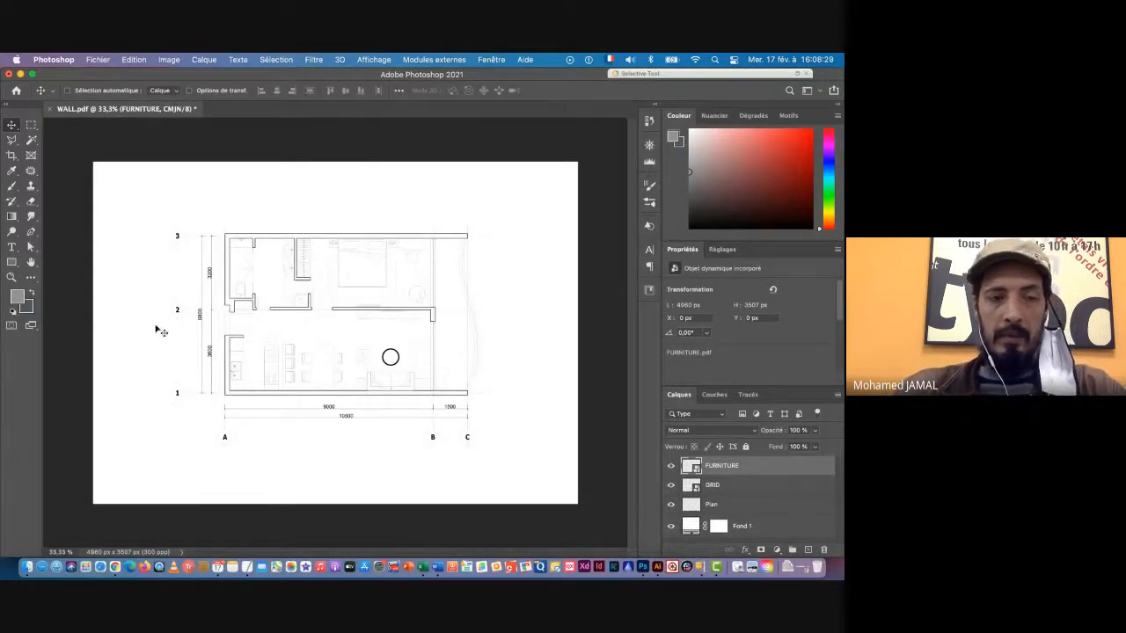
# Switch to Finder and open marble01.jpg, wc.jpg, wood01.jpg and wood02.jpg from the texture folder in Photoshop
pyautogui.click(27, 568)
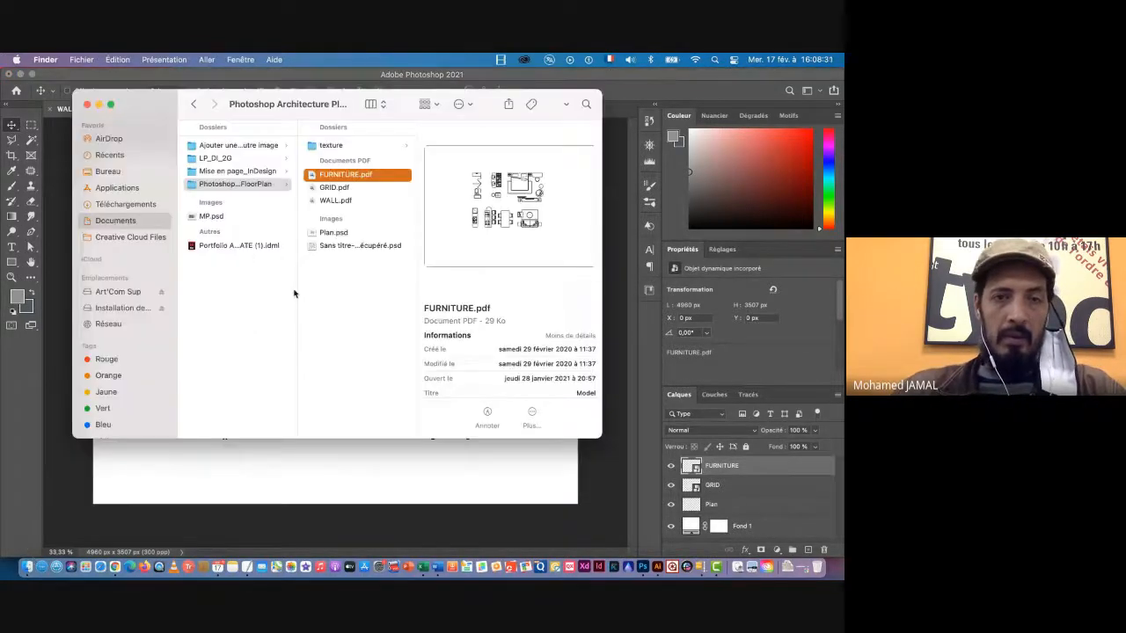
pyautogui.click(314, 147)
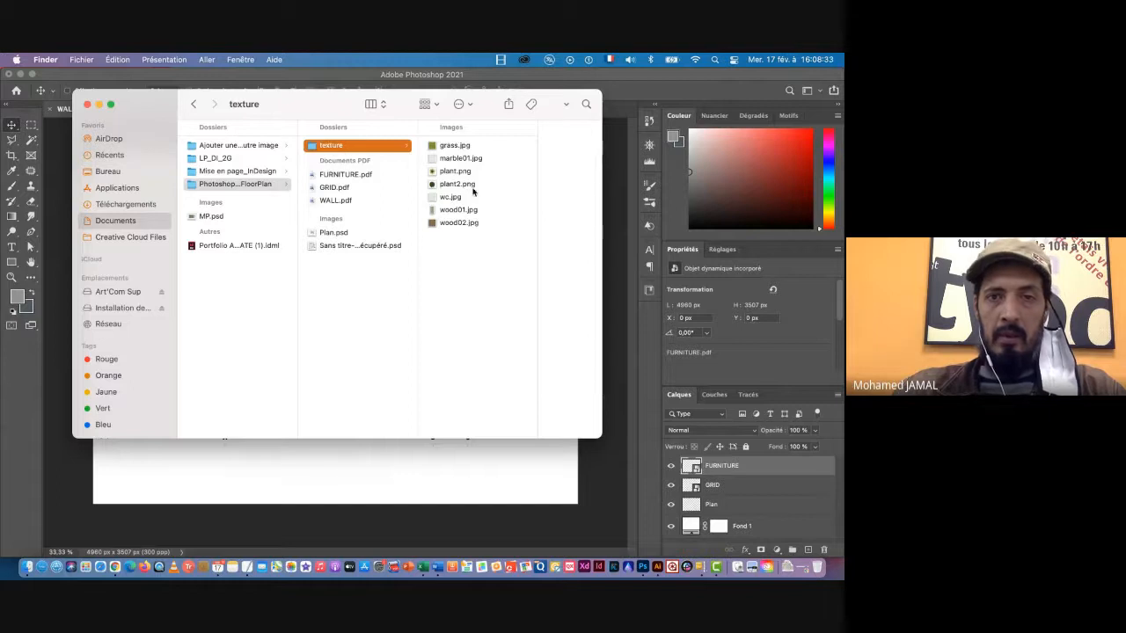
pyautogui.click(456, 159)
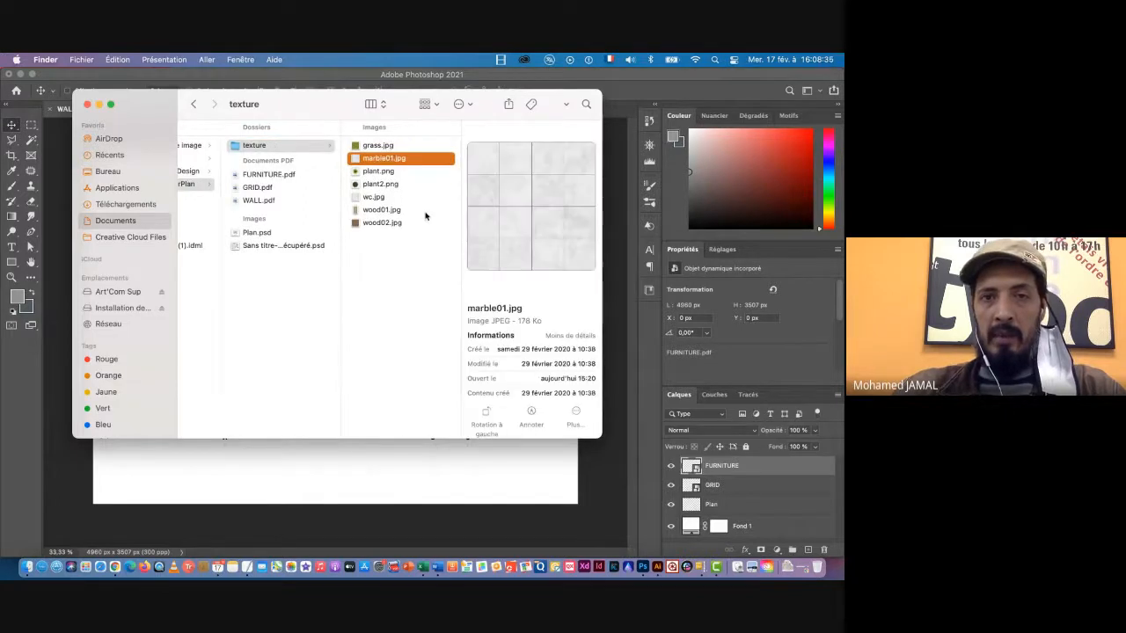
pyautogui.keyDown('super'); pyautogui.click(371, 197); pyautogui.keyUp('super')
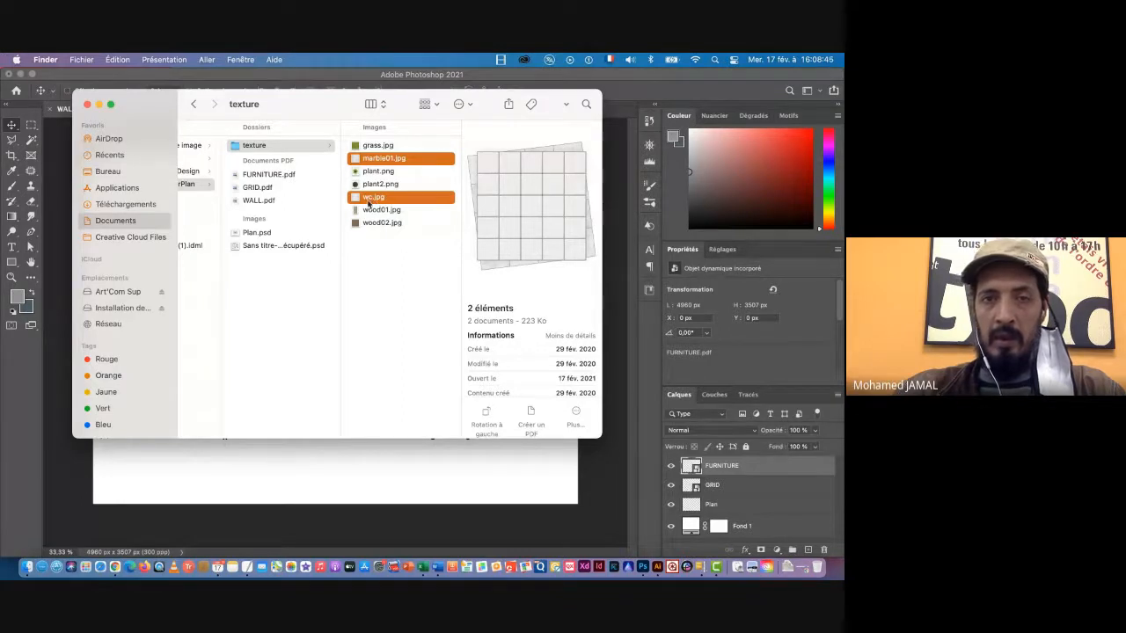
pyautogui.keyDown('super'); pyautogui.click(371, 213); pyautogui.keyUp('super')
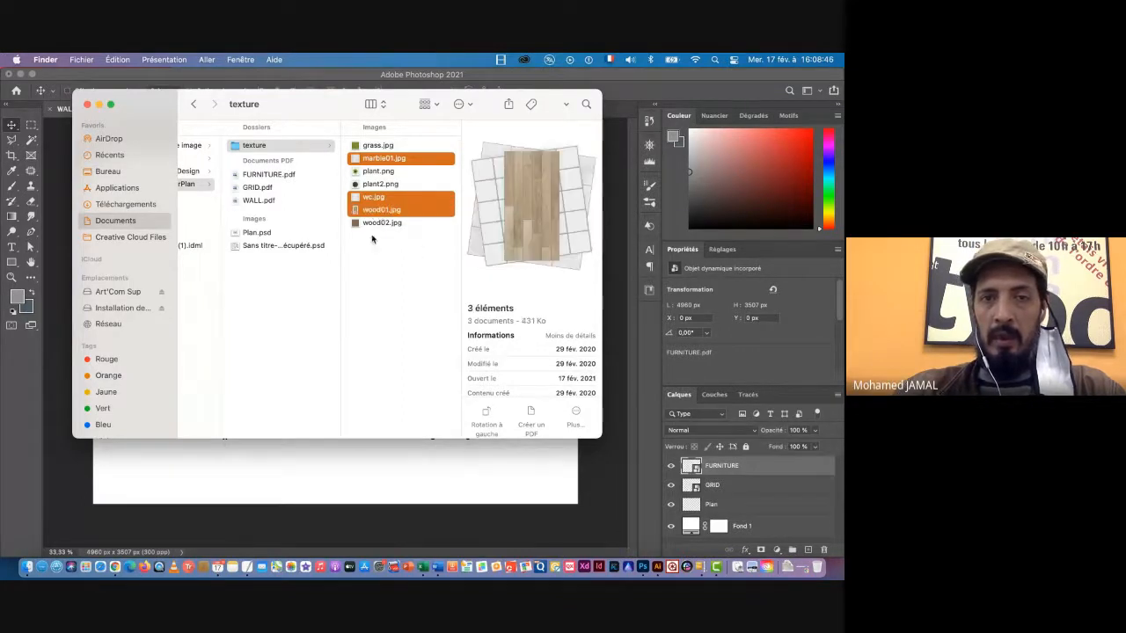
pyautogui.keyDown('super'); pyautogui.click(371, 224); pyautogui.keyUp('super')
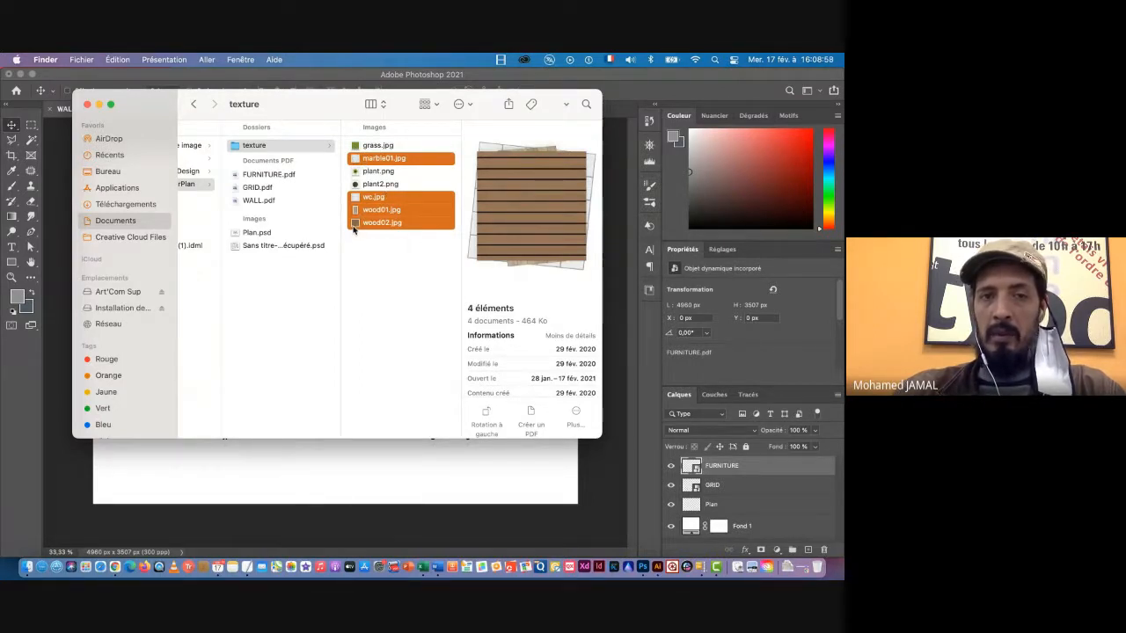
pyautogui.moveTo(355, 161); pyautogui.dragTo(643, 569)
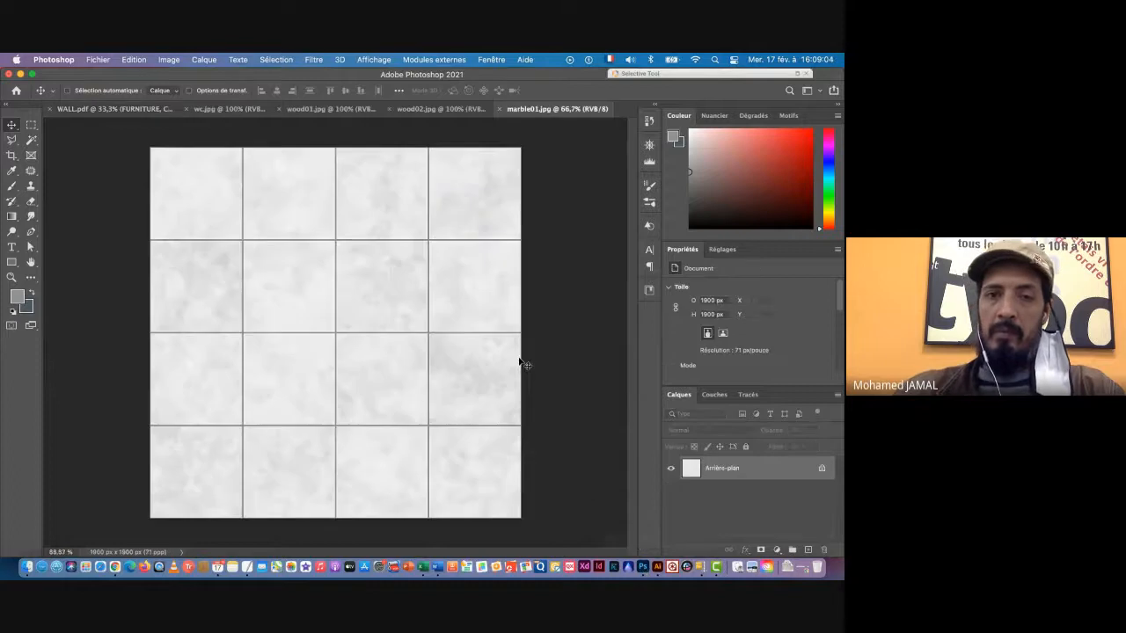
# Define the entire wc.jpg image as a pattern named wc.jpg, and close that image
pyautogui.click(436, 109)
pyautogui.click(329, 109)
pyautogui.click(227, 109)
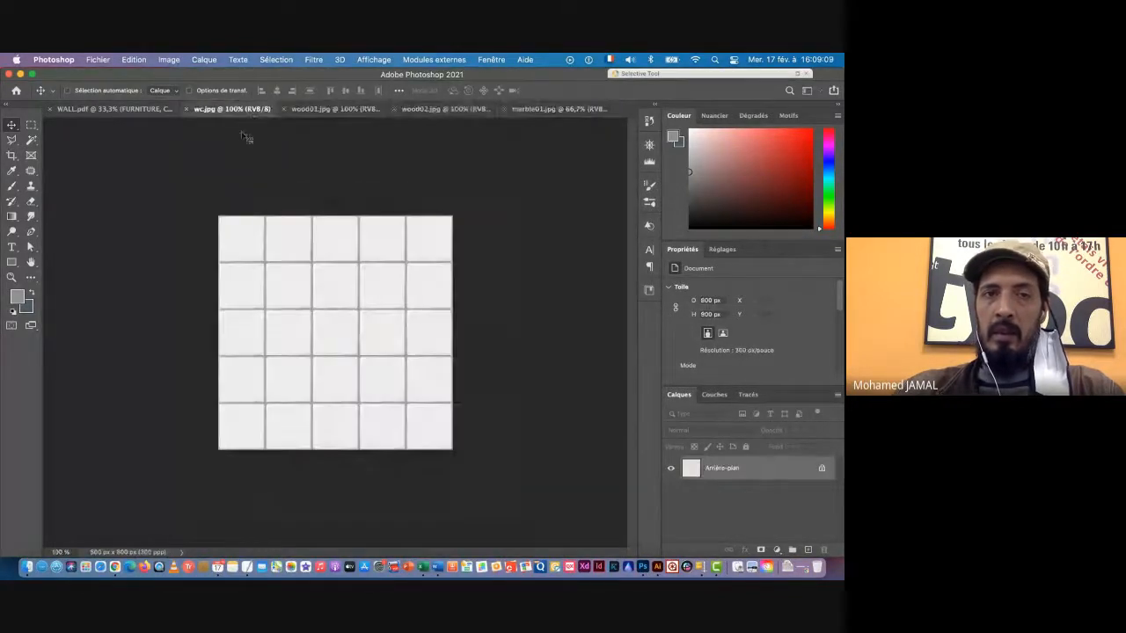
pyautogui.click(274, 60)
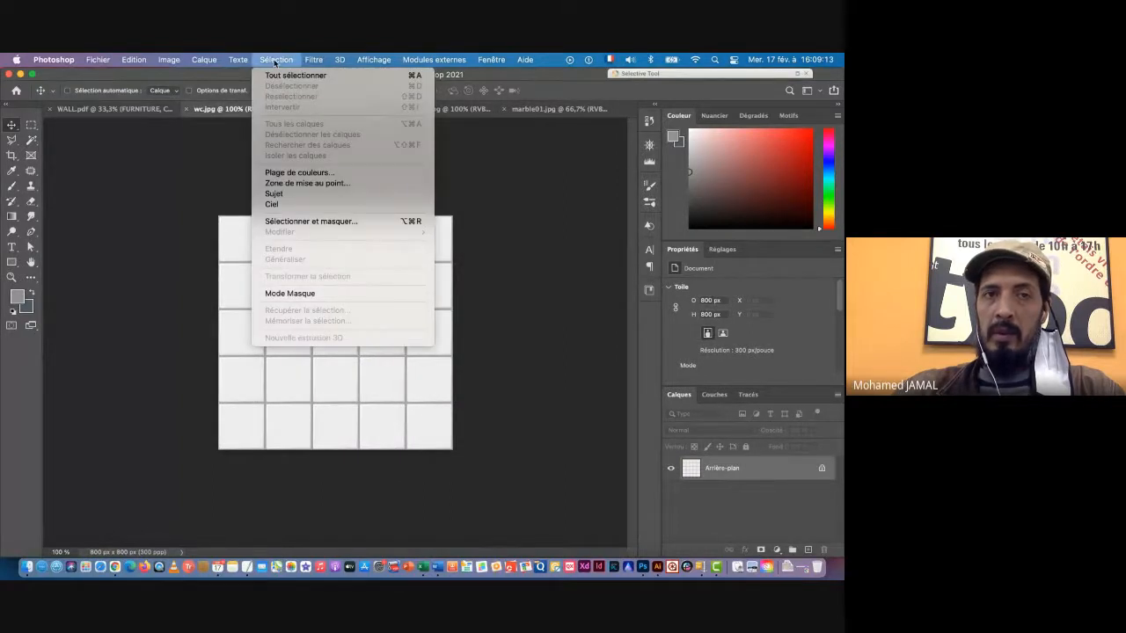
pyautogui.click(280, 76)
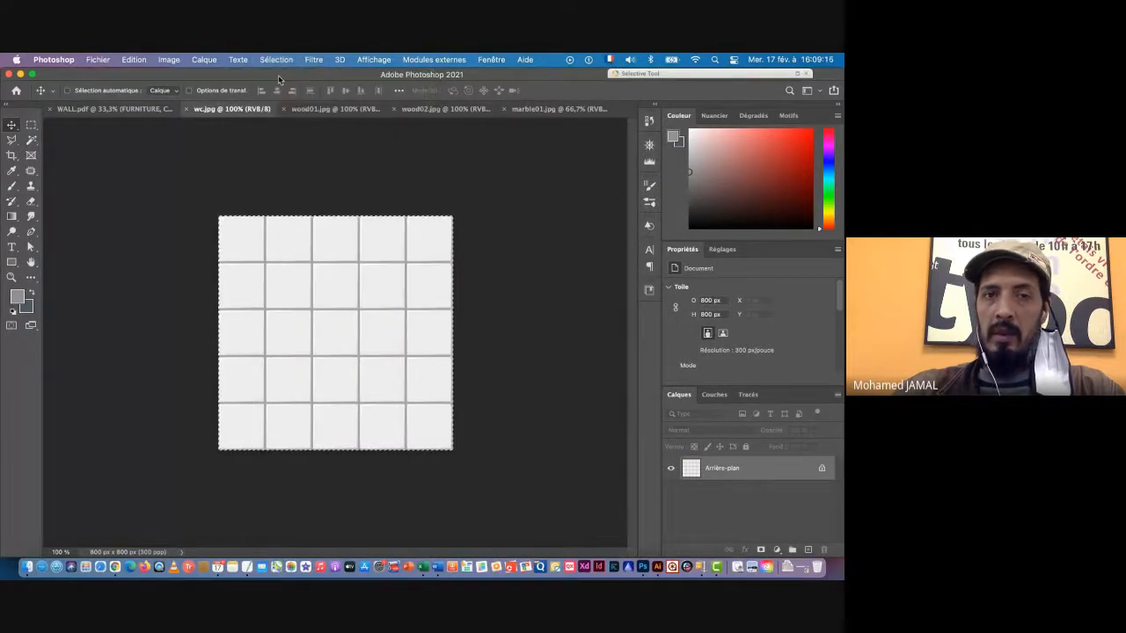
pyautogui.click(134, 59)
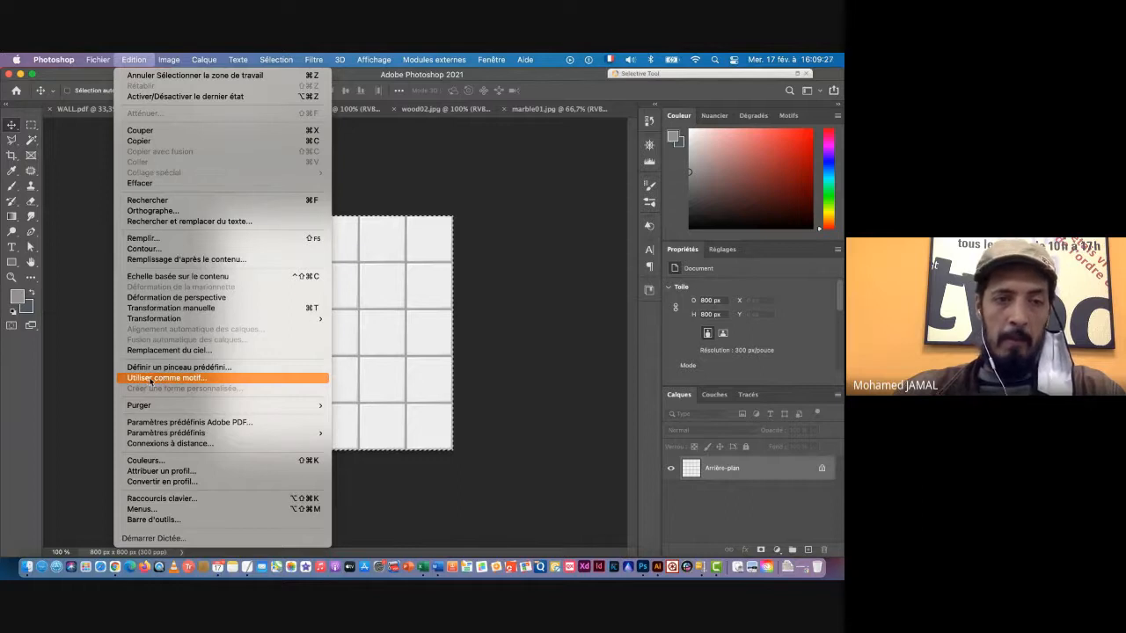
pyautogui.click(156, 378)
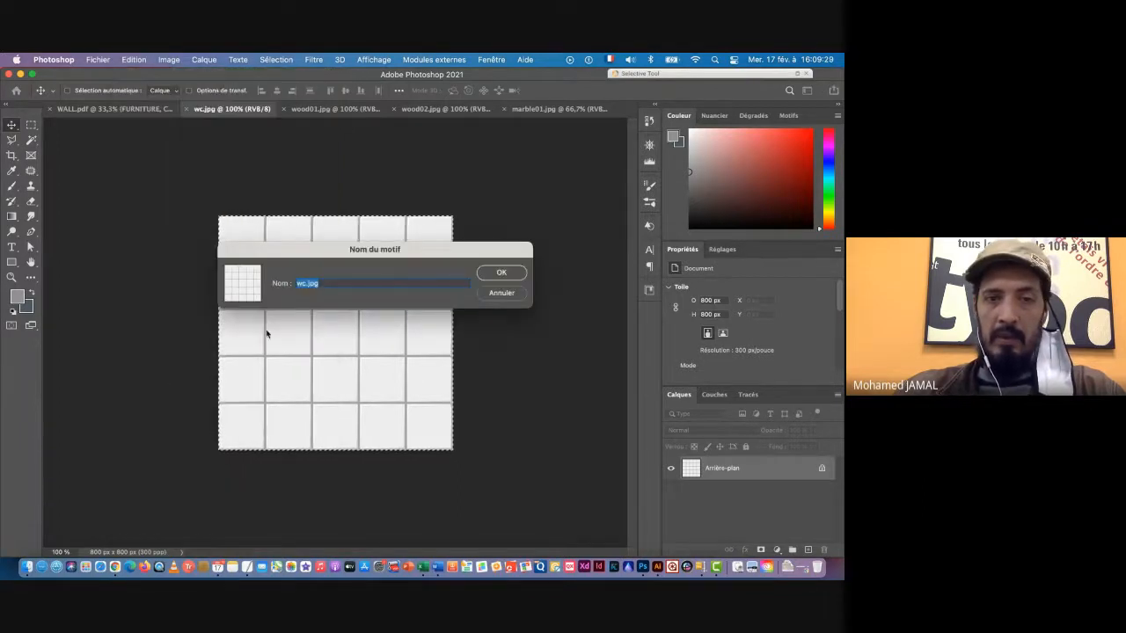
pyautogui.click(501, 273)
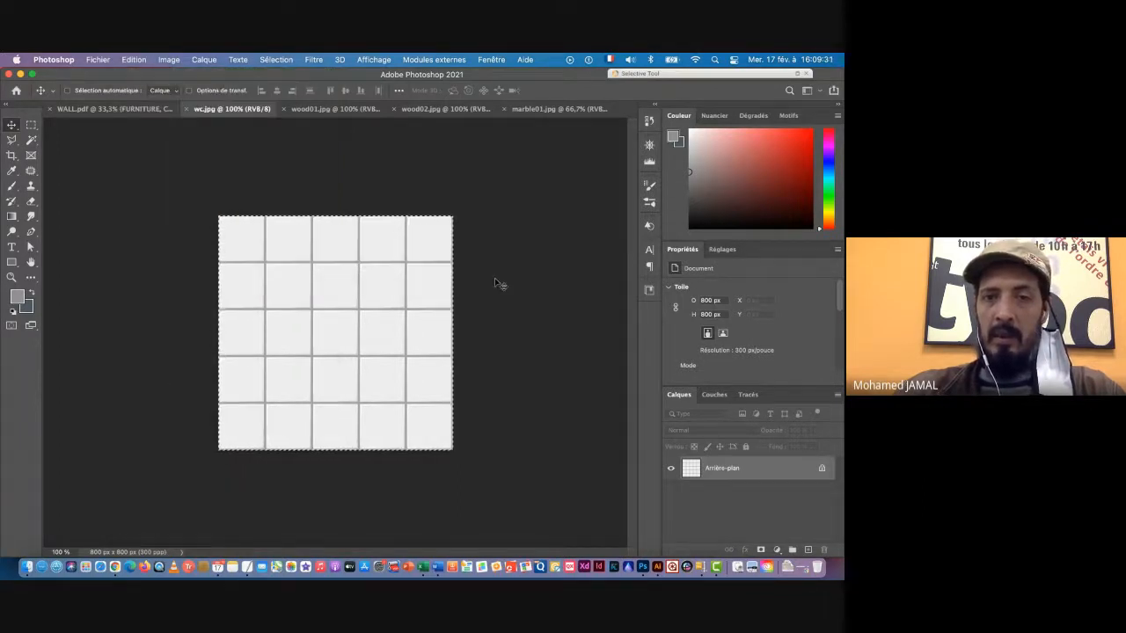
pyautogui.click(188, 109)
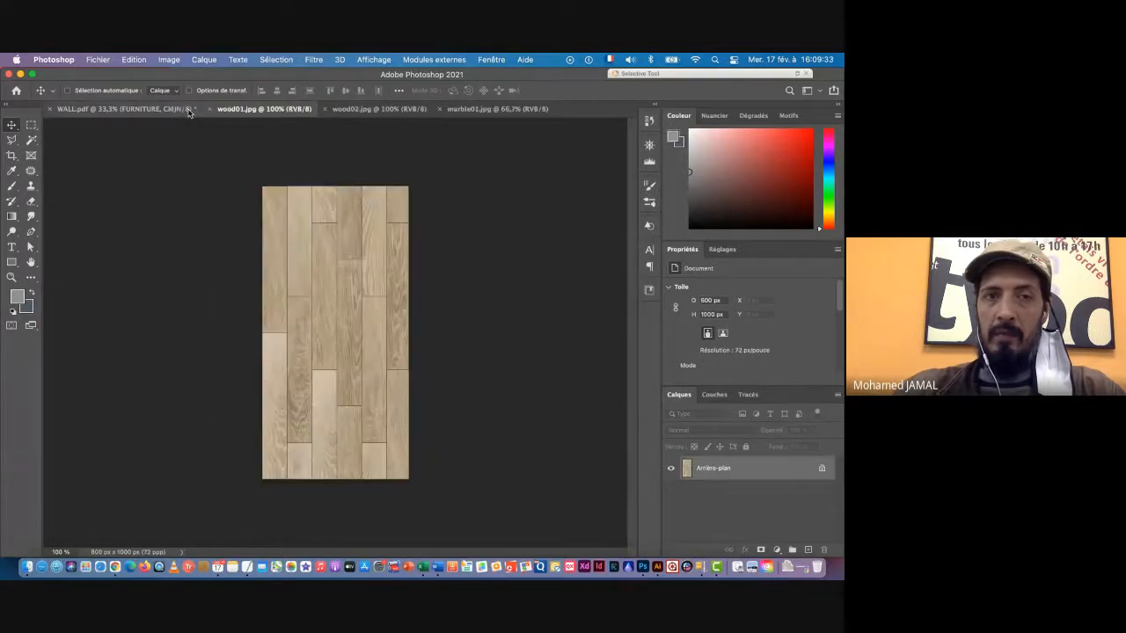
# Define the entire wood01.jpg image as a pattern with its default name, and close that image
pyautogui.click(270, 60)
pyautogui.click(276, 76)
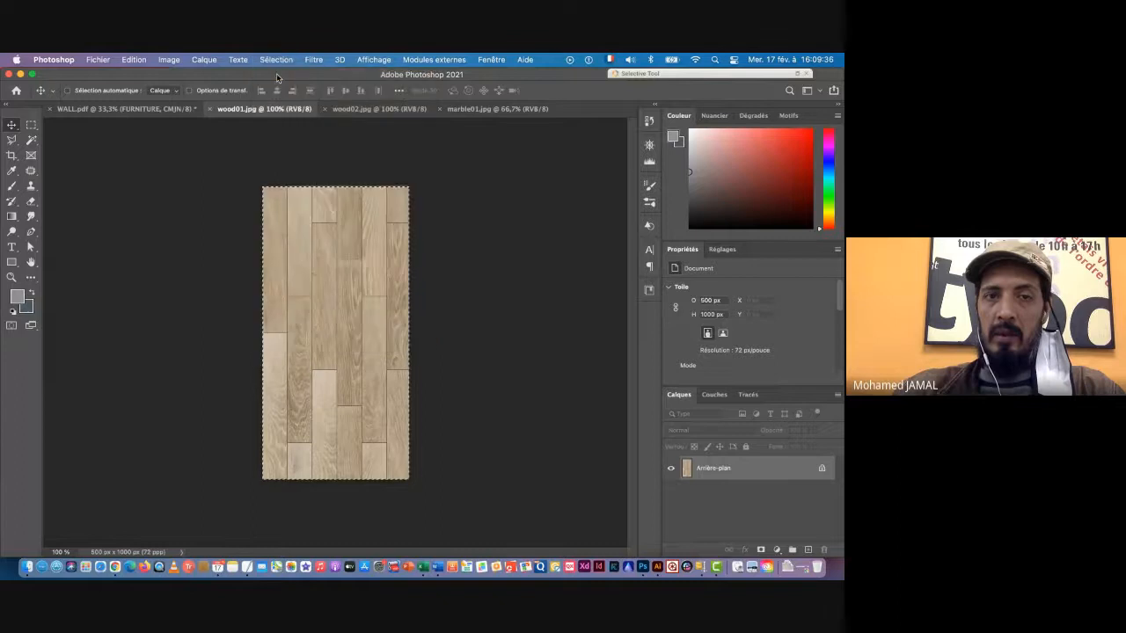
pyautogui.click(134, 60)
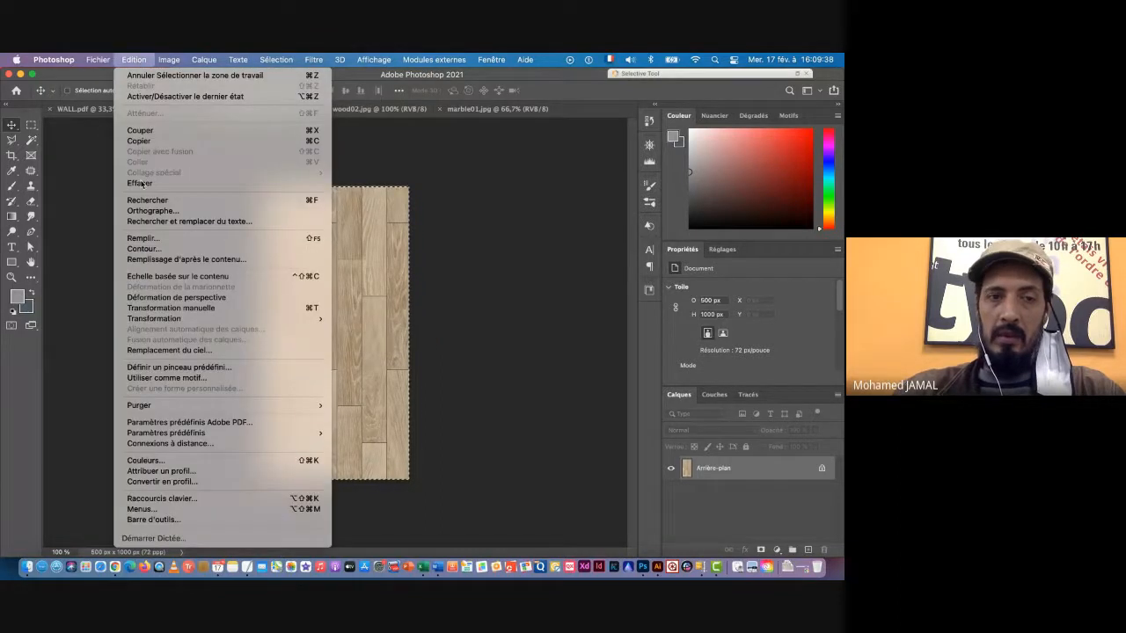
pyautogui.click(165, 378)
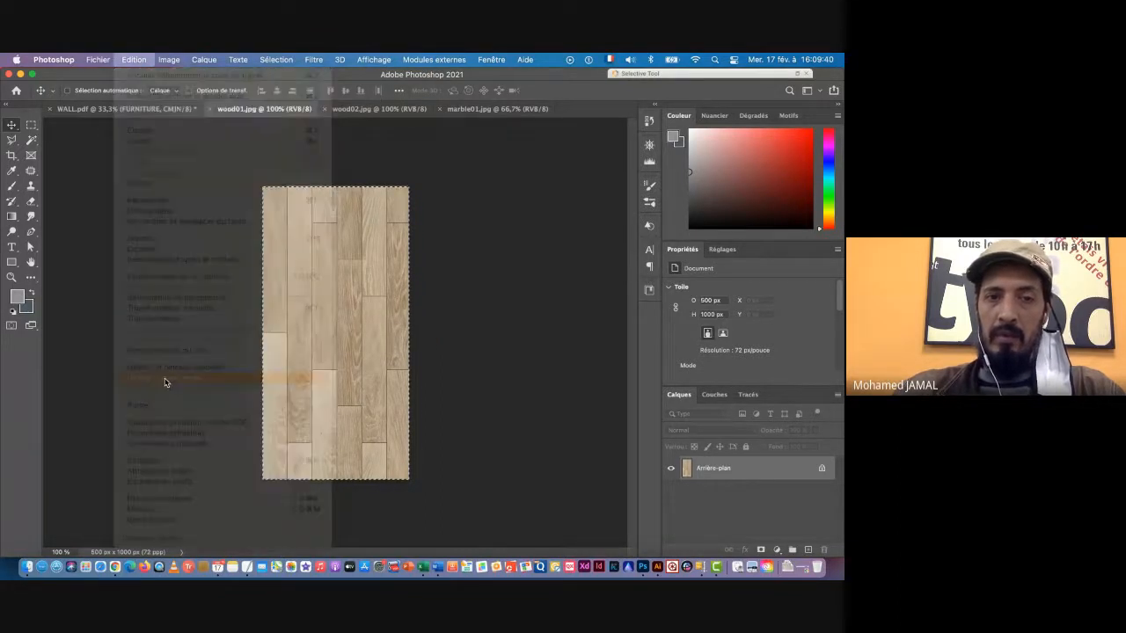
pyautogui.click(498, 275)
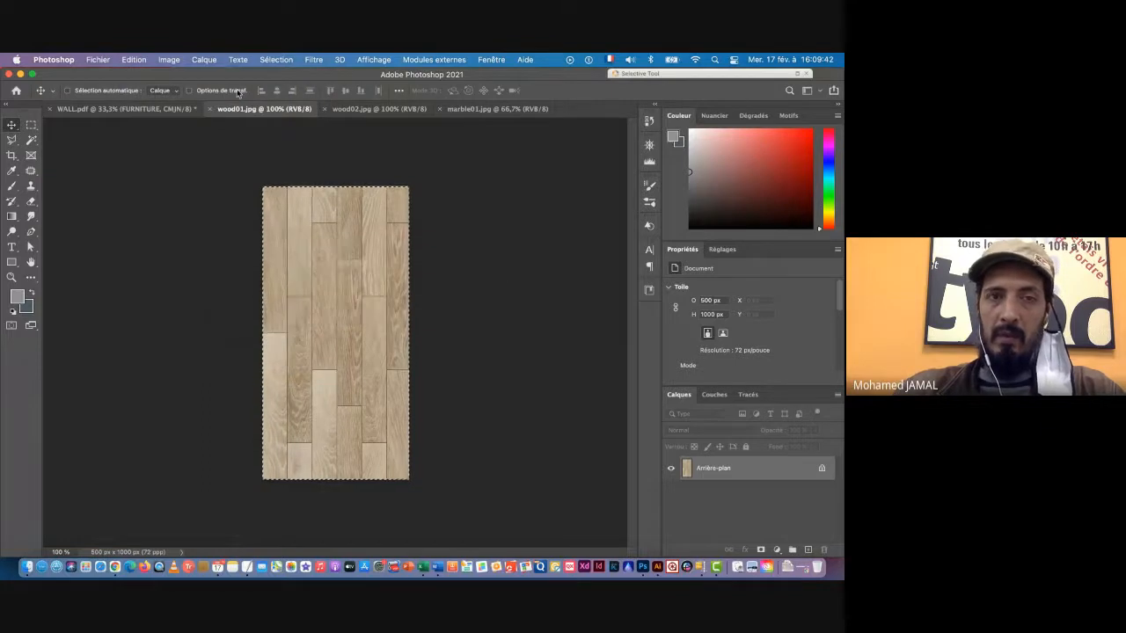
pyautogui.click(211, 109)
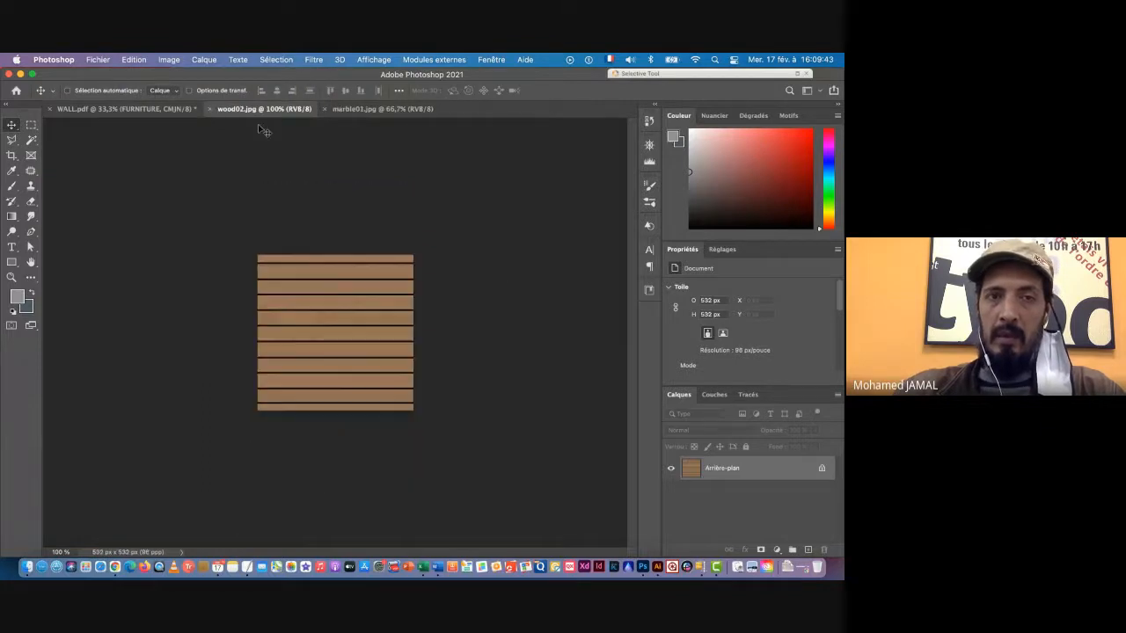
# Select the whole wood02.jpg image and define it as a pattern with its default name
pyautogui.click(274, 60)
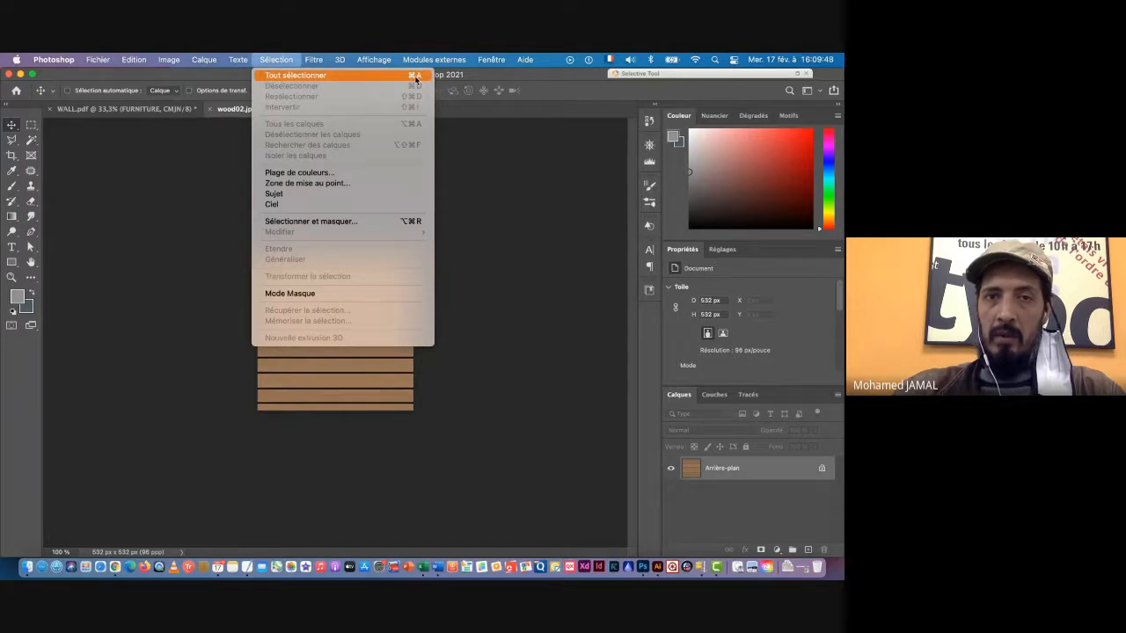
pyautogui.click(299, 76)
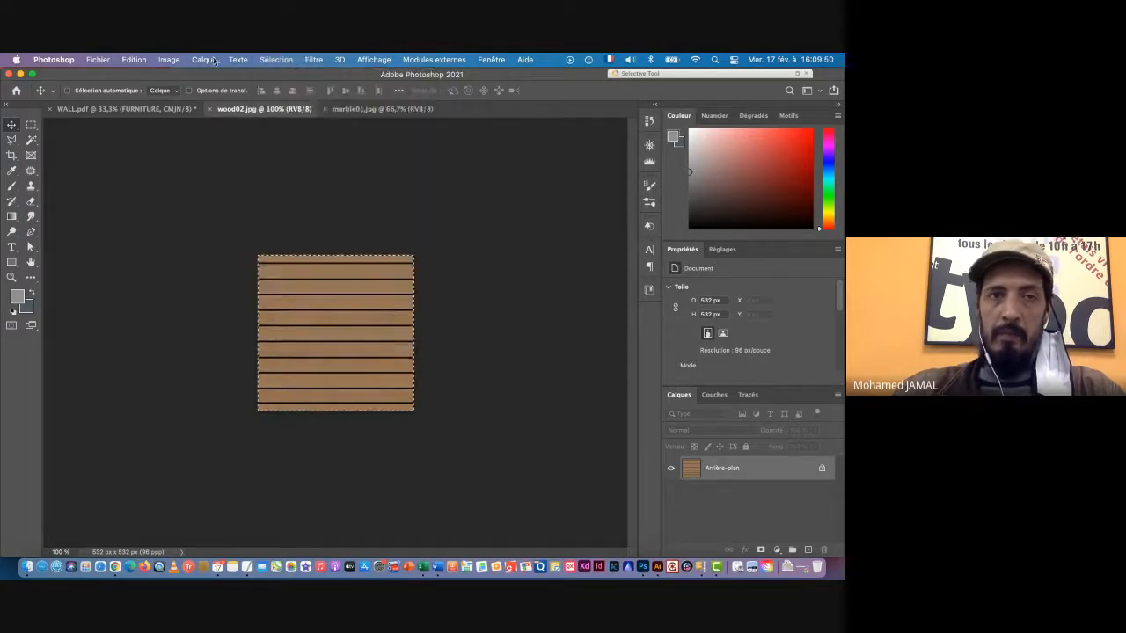
pyautogui.click(139, 60)
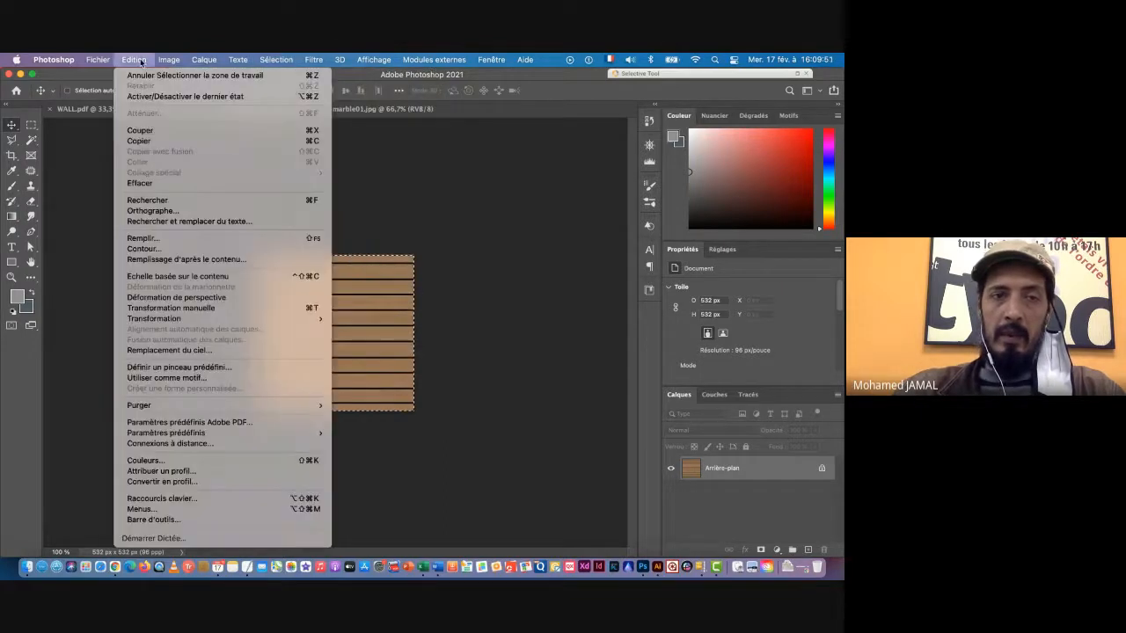
pyautogui.click(171, 378)
pyautogui.click(501, 274)
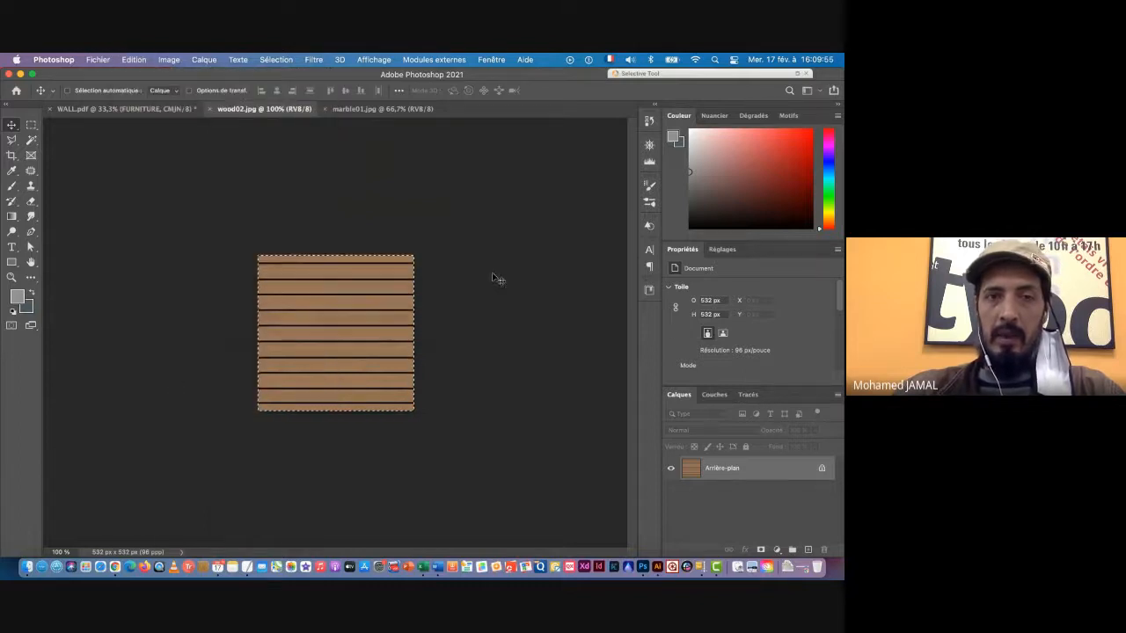
# Close wood02.jpg, and define the entire marble01.jpg image as a pattern with its default name before closing it too
pyautogui.click(211, 110)
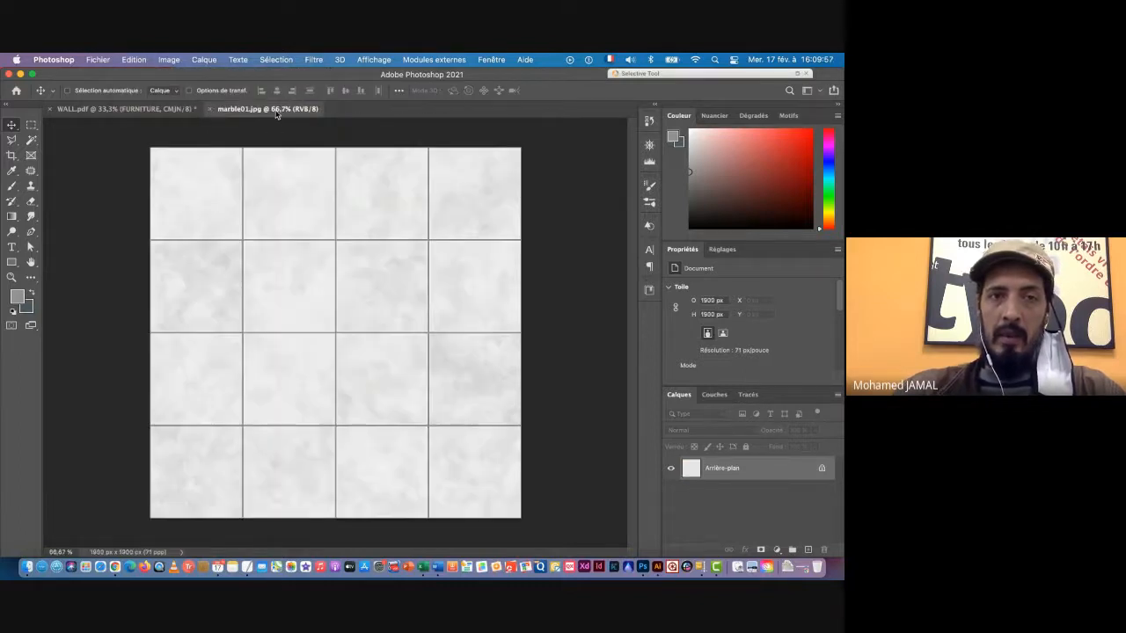
pyautogui.click(276, 60)
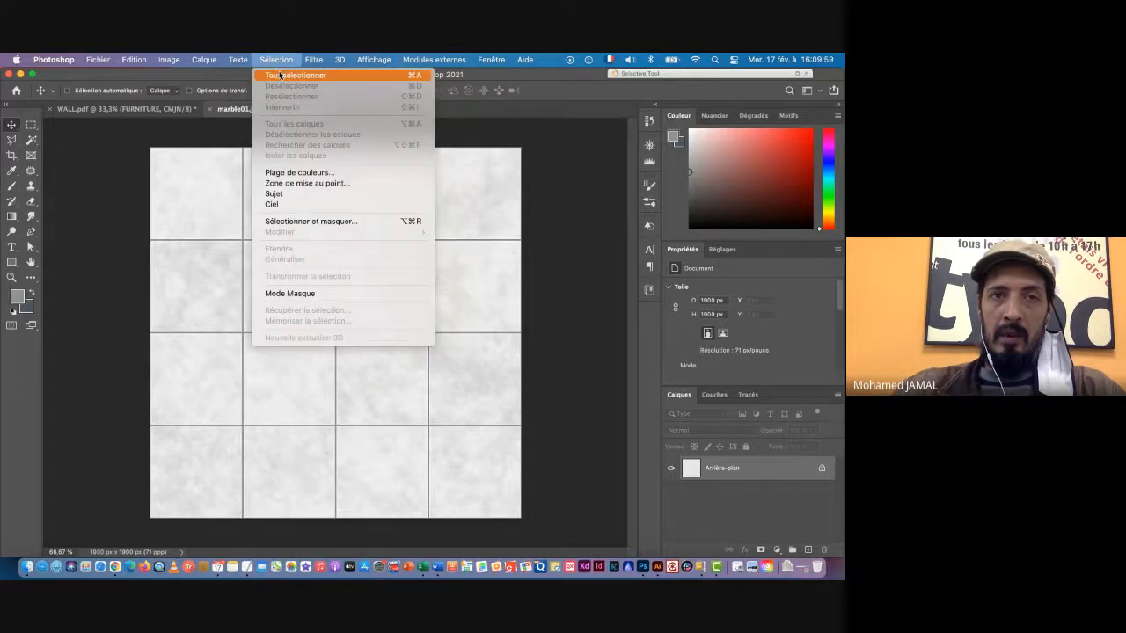
pyautogui.click(279, 76)
pyautogui.click(136, 60)
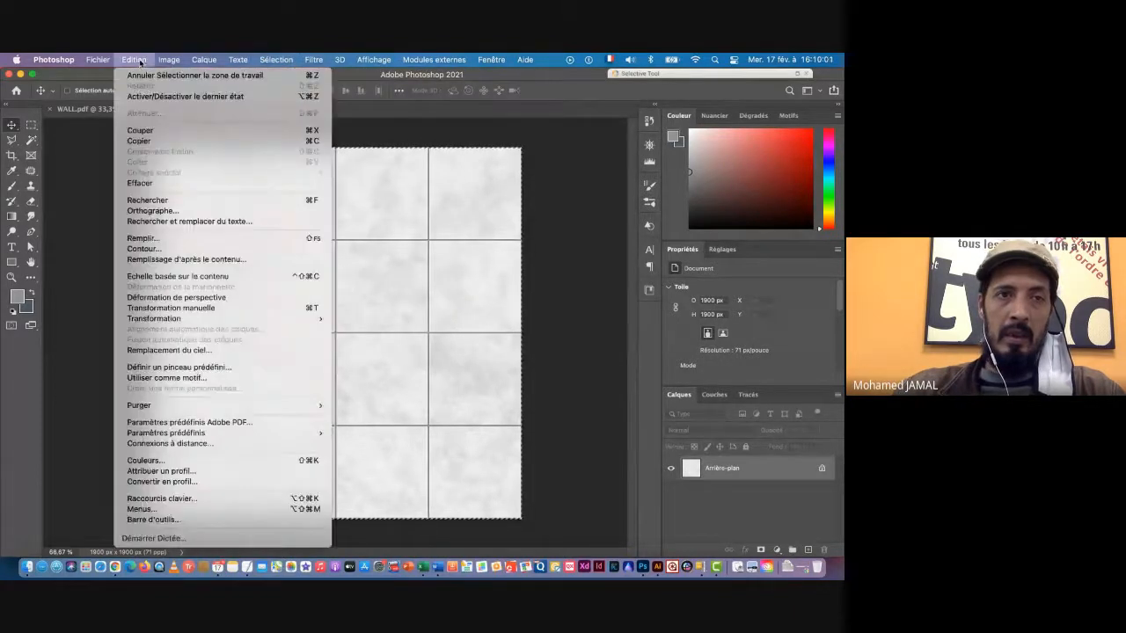
pyautogui.click(166, 377)
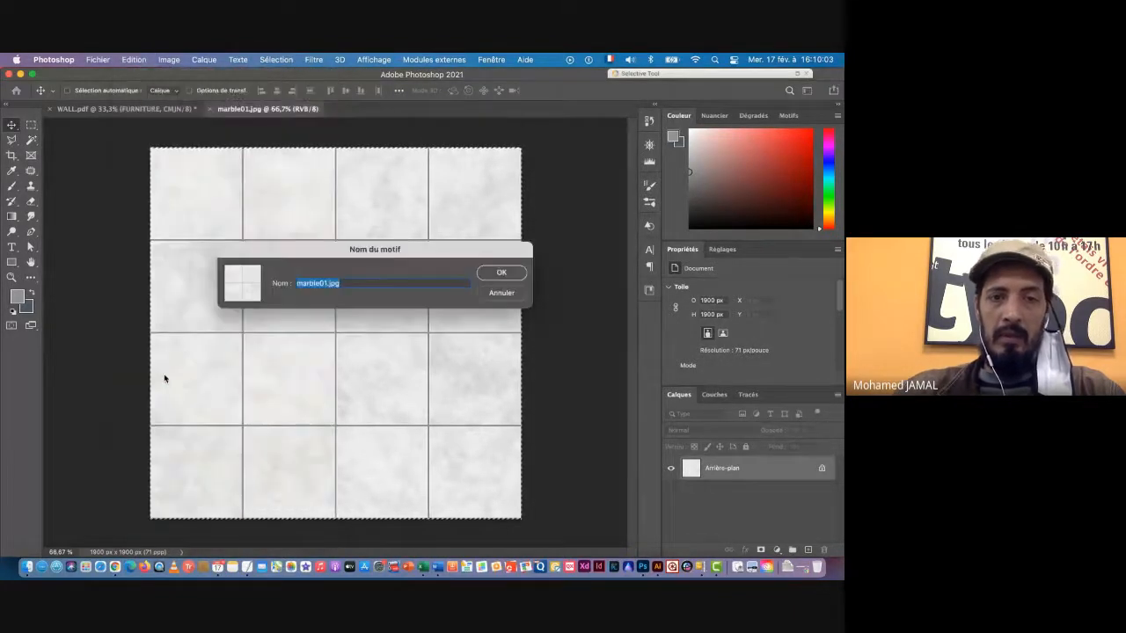
pyautogui.click(501, 272)
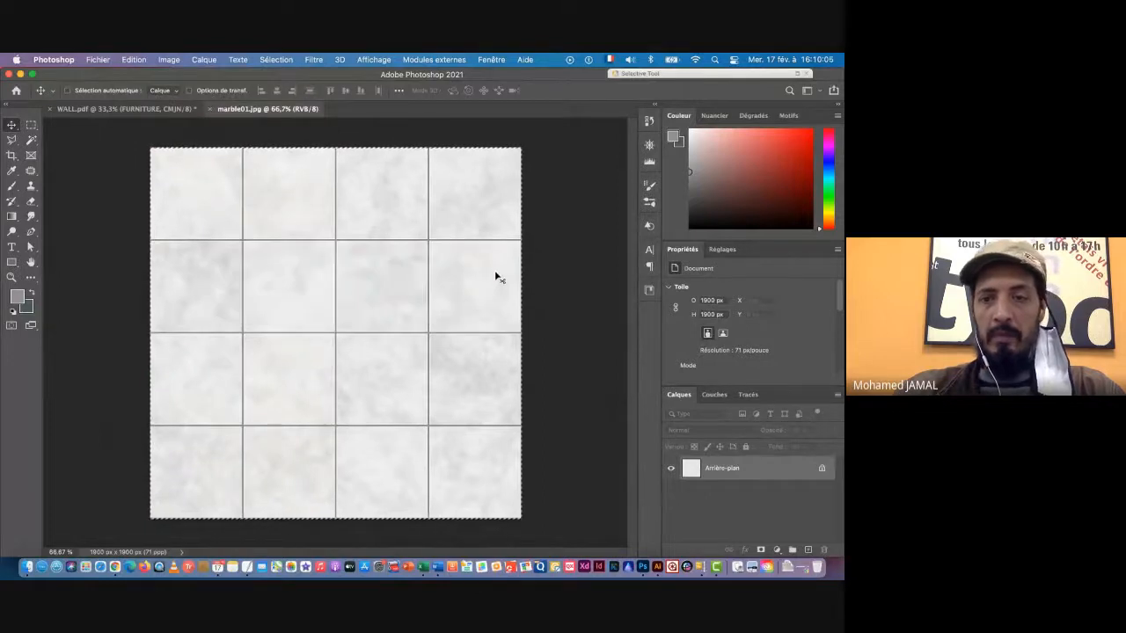
pyautogui.click(211, 109)
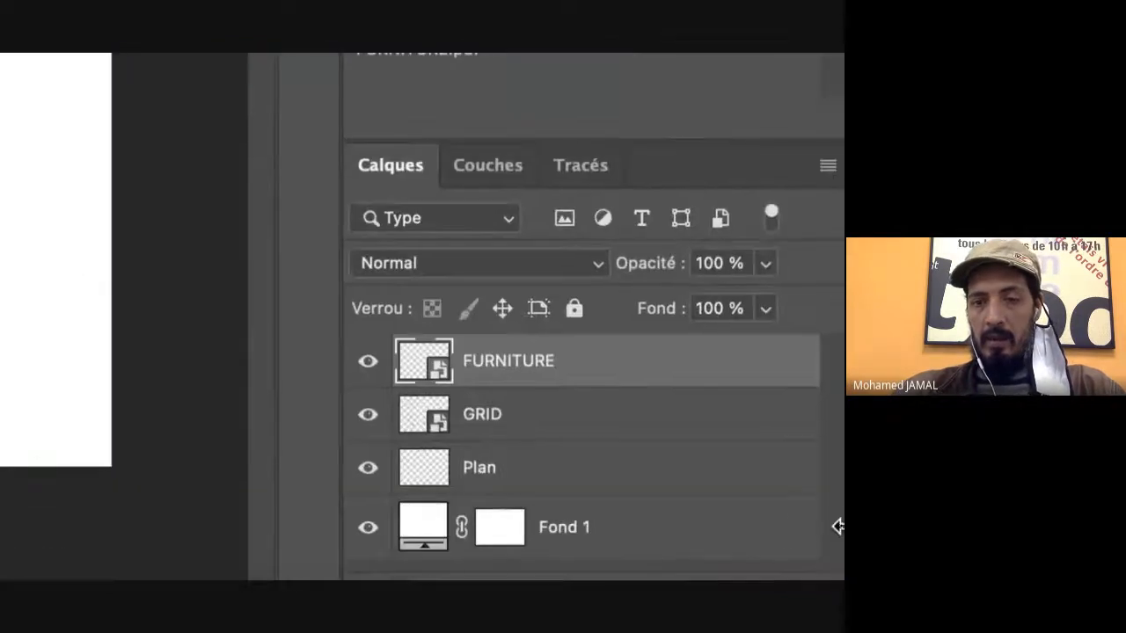
# Select the terrace floor between grid lines B and C on the Plan layer with the Magic Wand
pyautogui.click(568, 482)
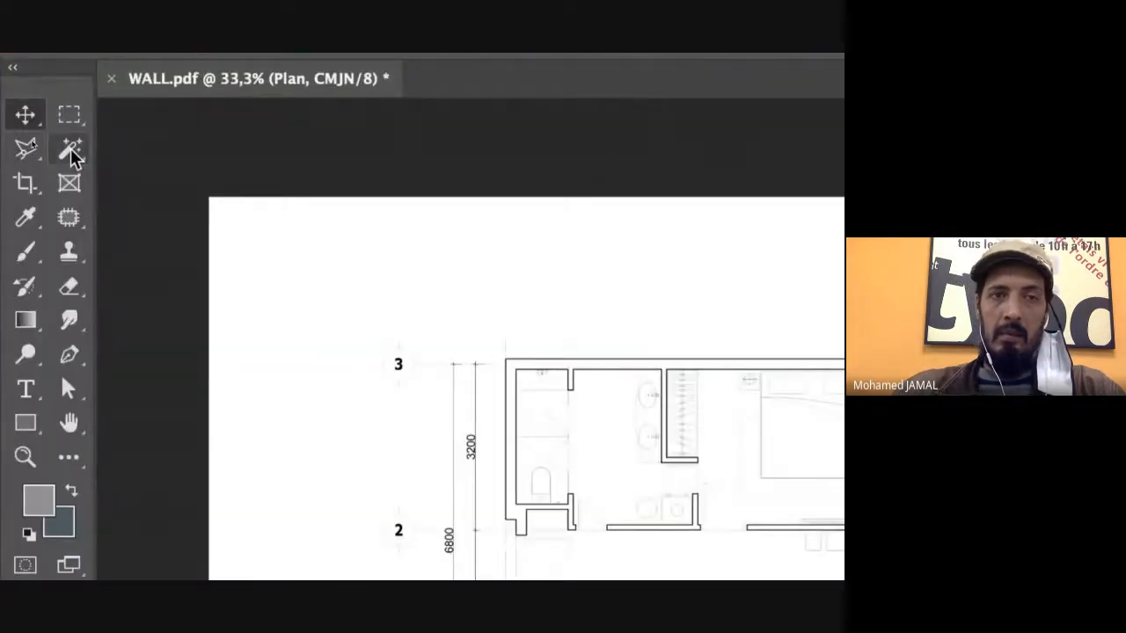
pyautogui.click(70, 152)
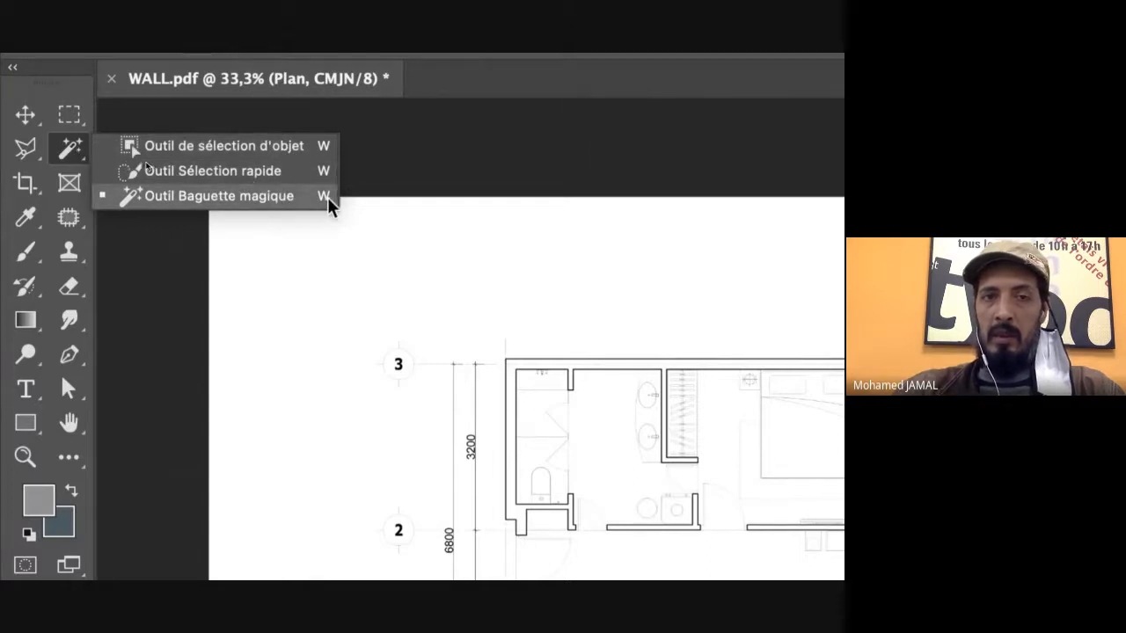
pyautogui.click(304, 201)
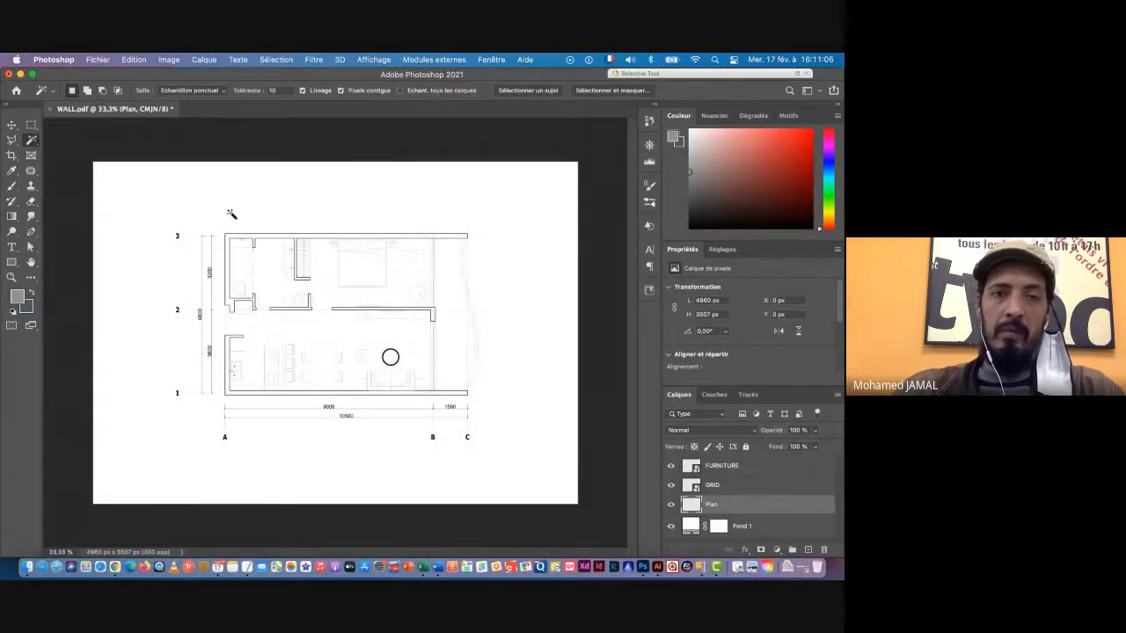
pyautogui.moveTo(308, 365); pyautogui.dragTo(322, 364)
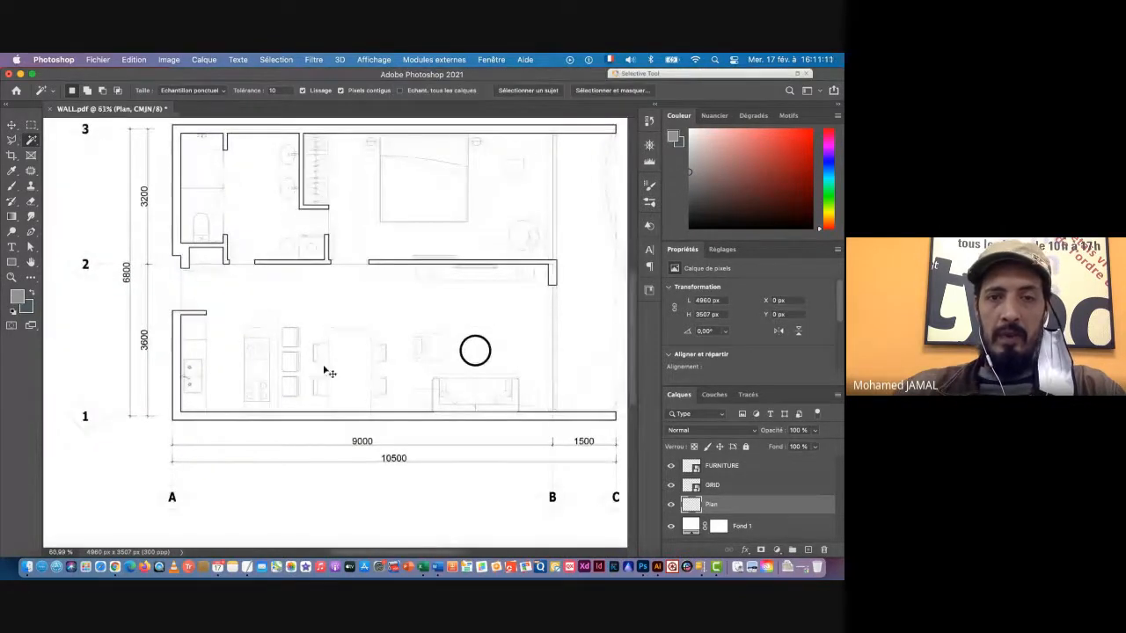
pyautogui.moveTo(452, 326); pyautogui.dragTo(326, 325)
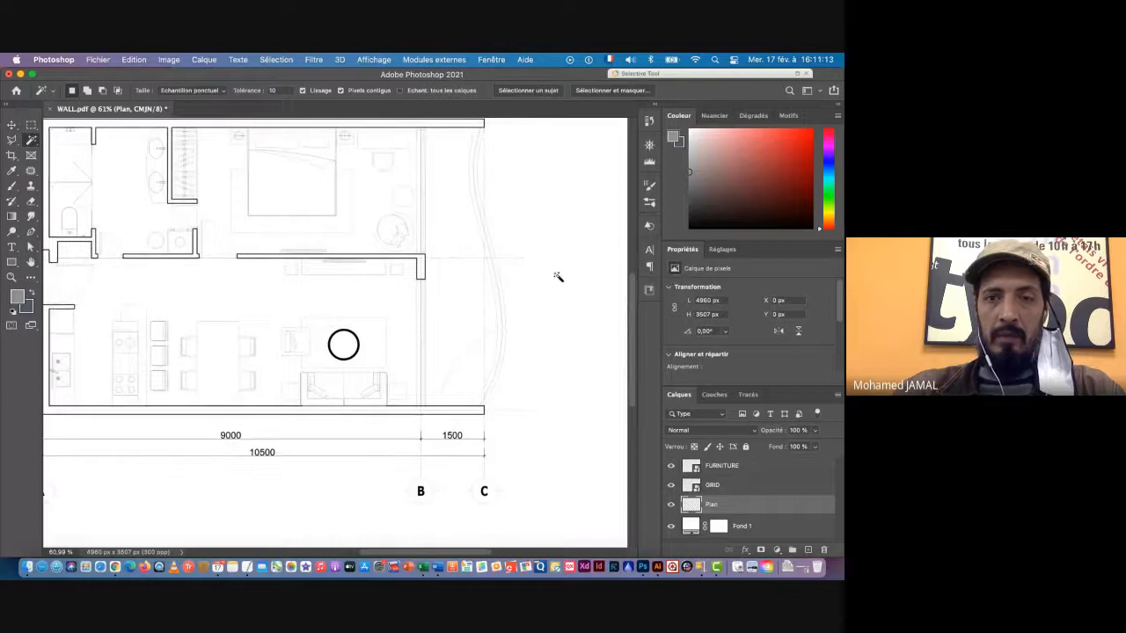
pyautogui.click(456, 294)
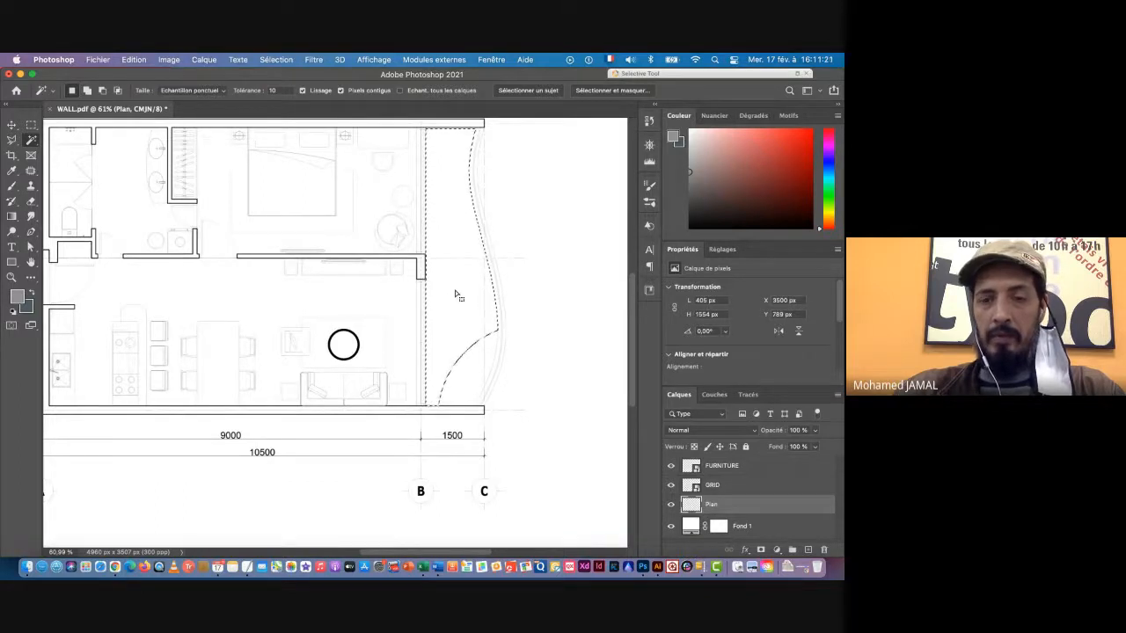
# Add a pattern fill layer over the terrace selection using the wood02.jpg decking pattern
pyautogui.scroll(-1, 460, 299)
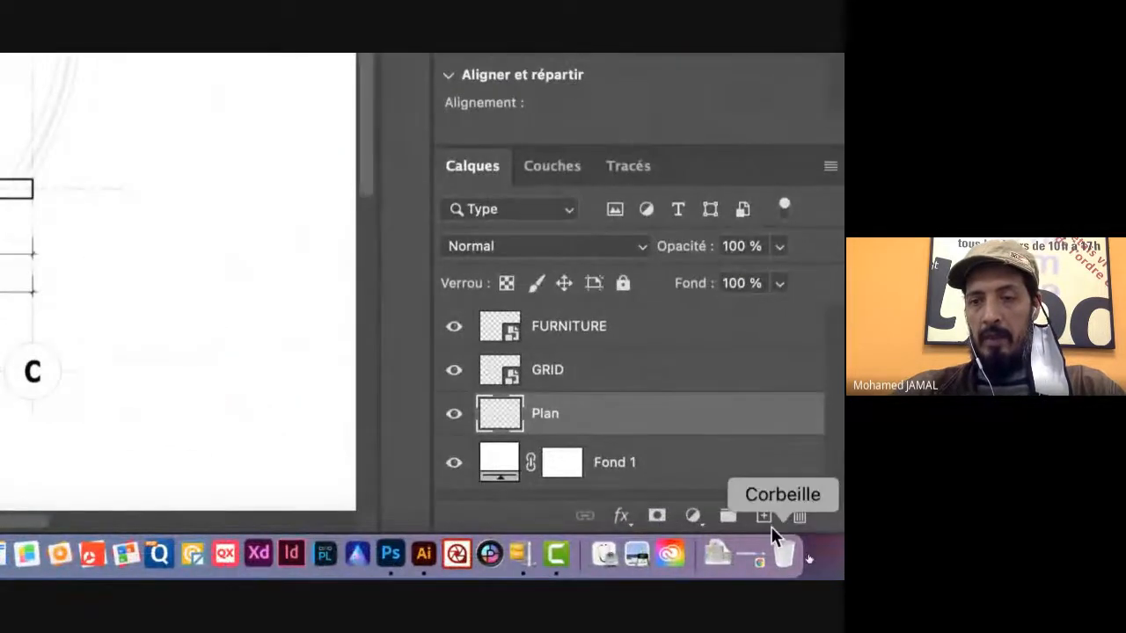
pyautogui.click(692, 516)
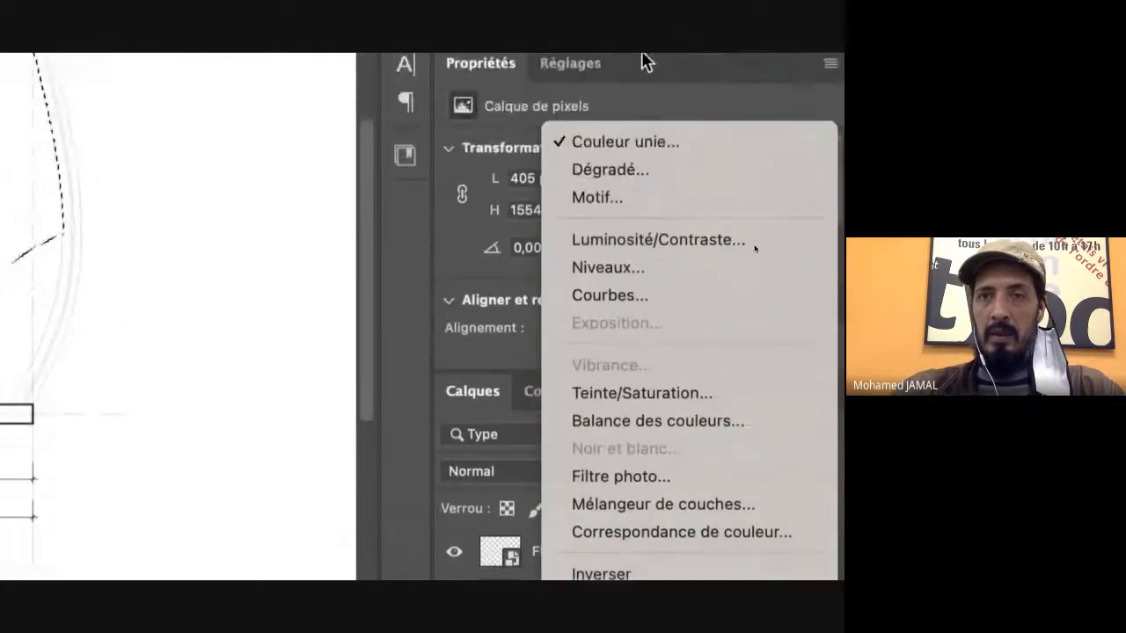
pyautogui.click(617, 196)
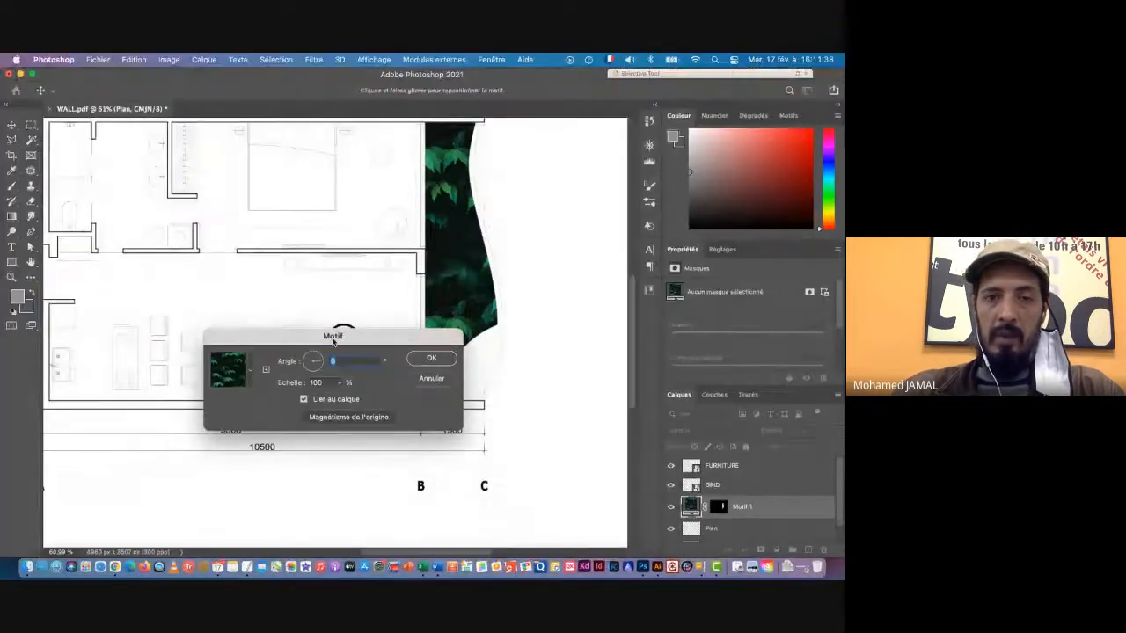
pyautogui.moveTo(339, 327); pyautogui.dragTo(352, 247)
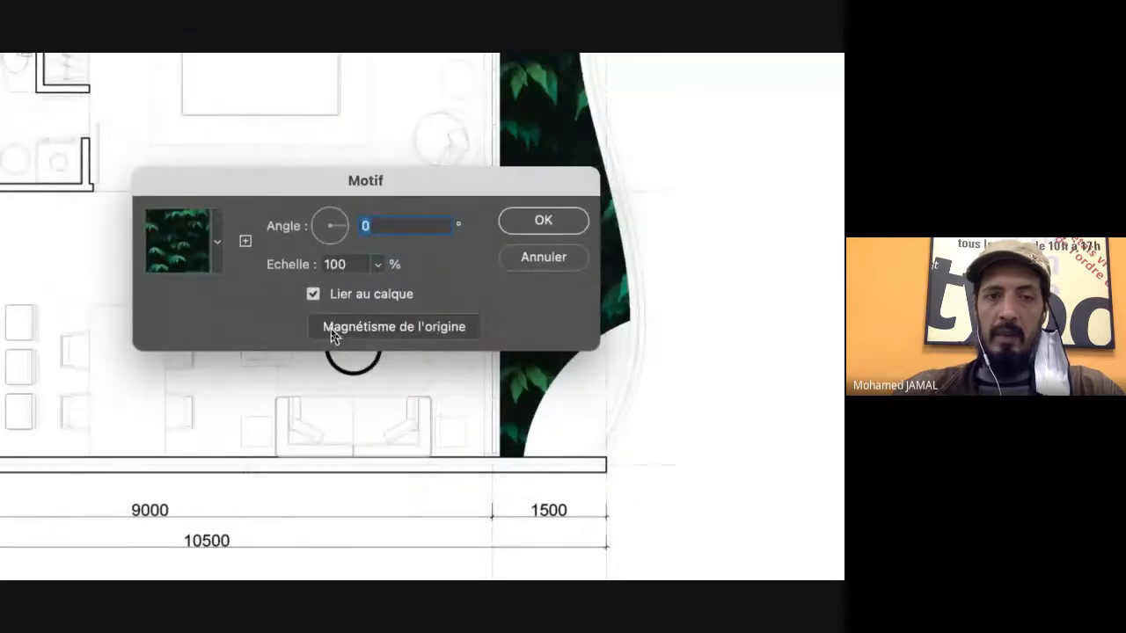
pyautogui.click(218, 242)
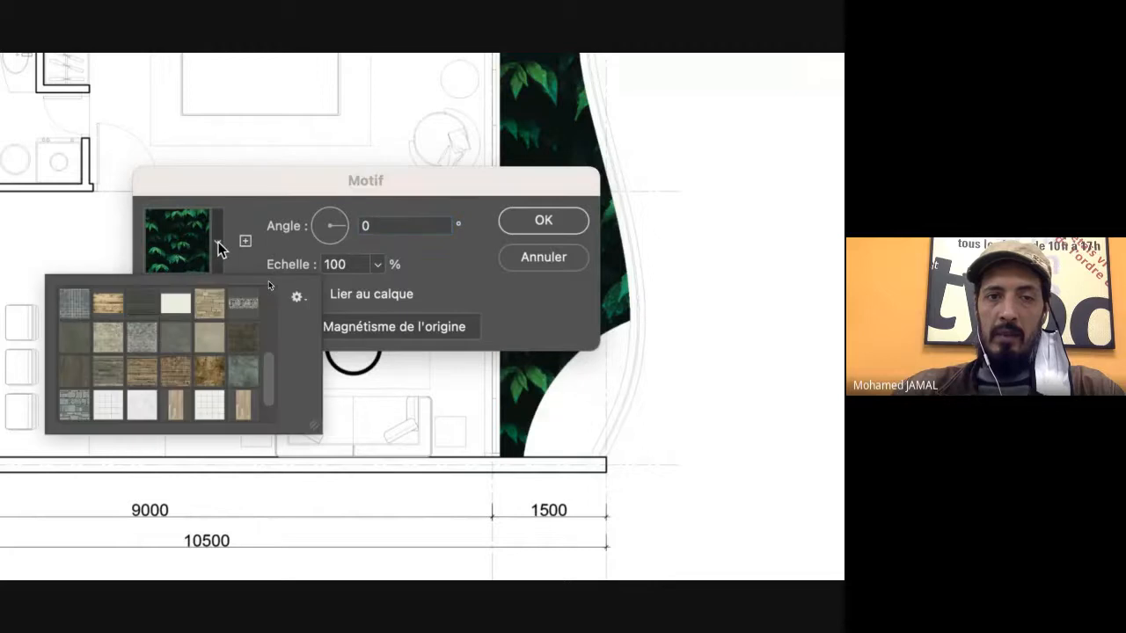
pyautogui.moveTo(269, 376); pyautogui.dragTo(273, 409)
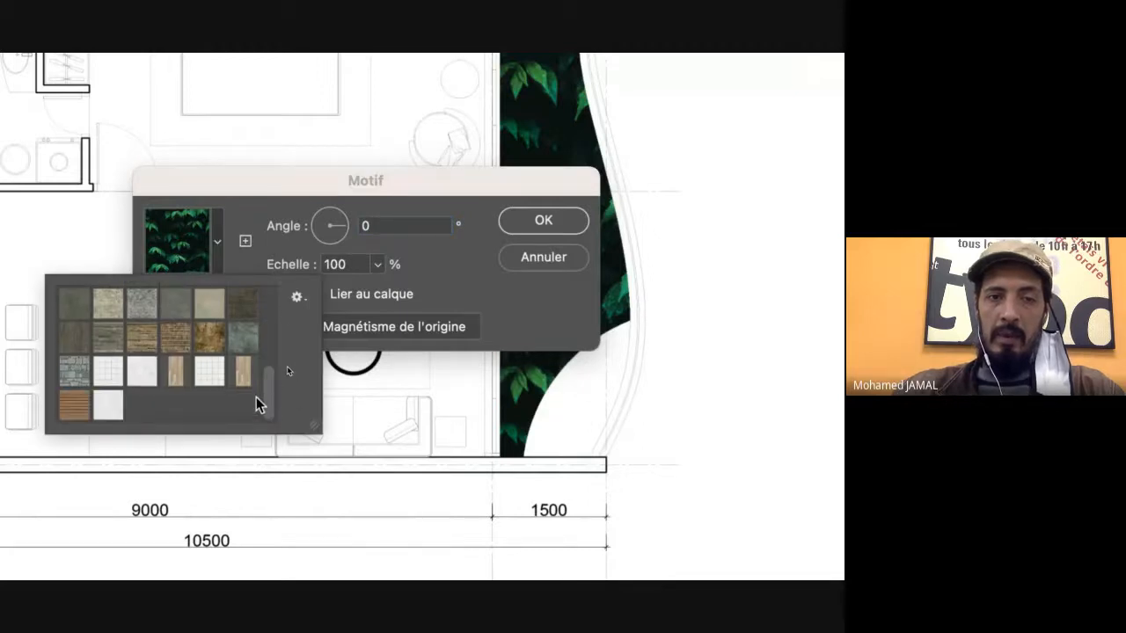
pyautogui.click(70, 403)
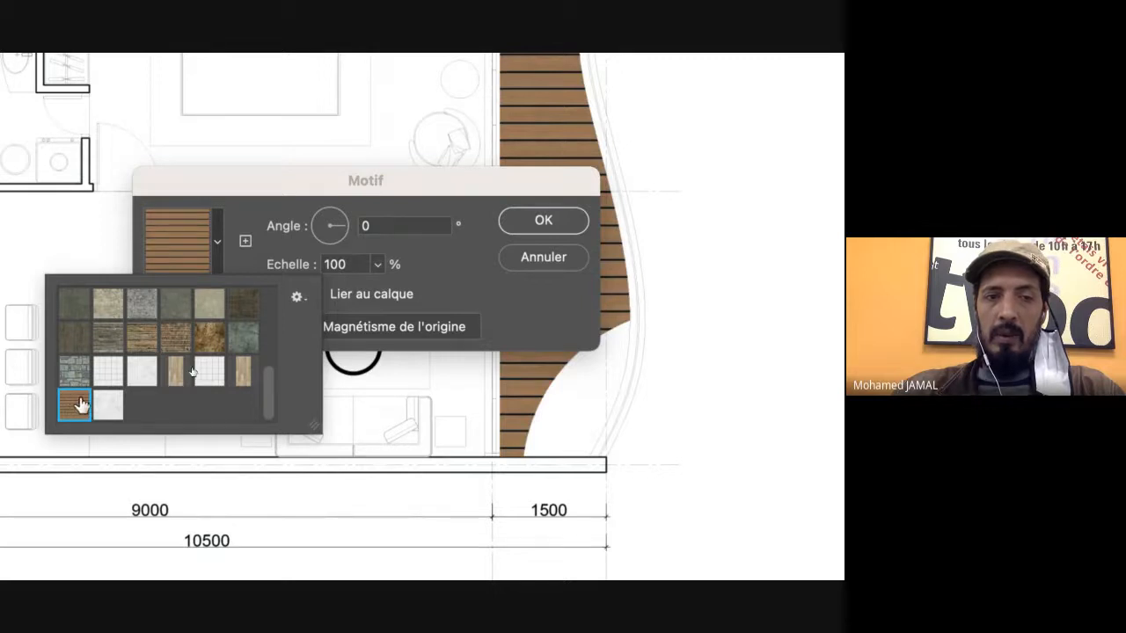
pyautogui.click(488, 268)
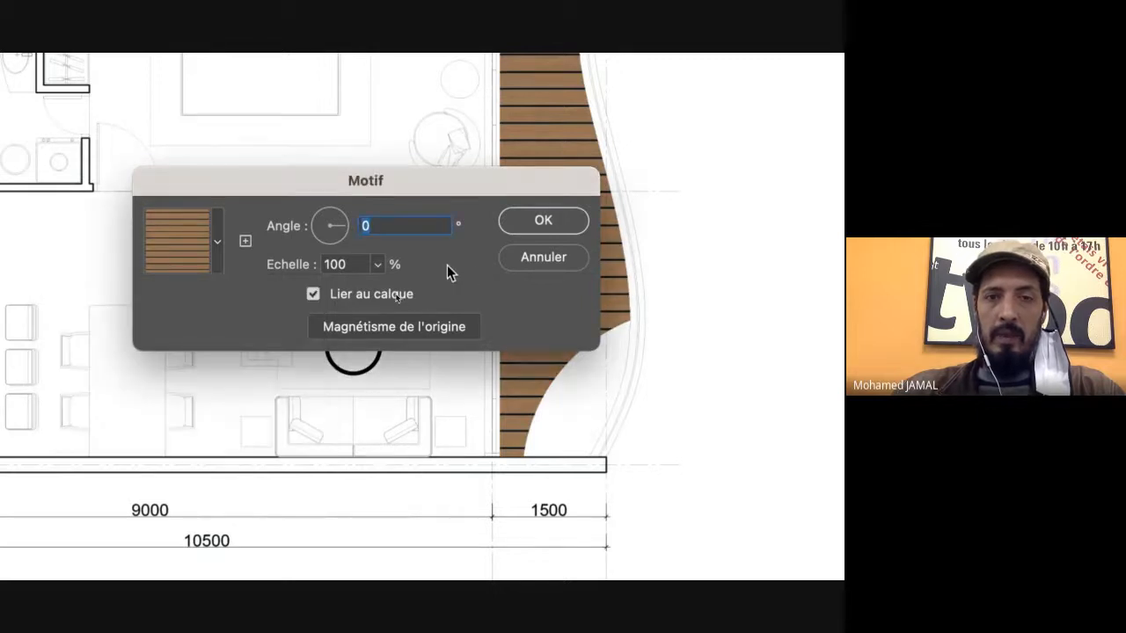
# Set the terrace decking pattern's scale to 50% and apply the fill
pyautogui.moveTo(354, 266); pyautogui.dragTo(293, 255)
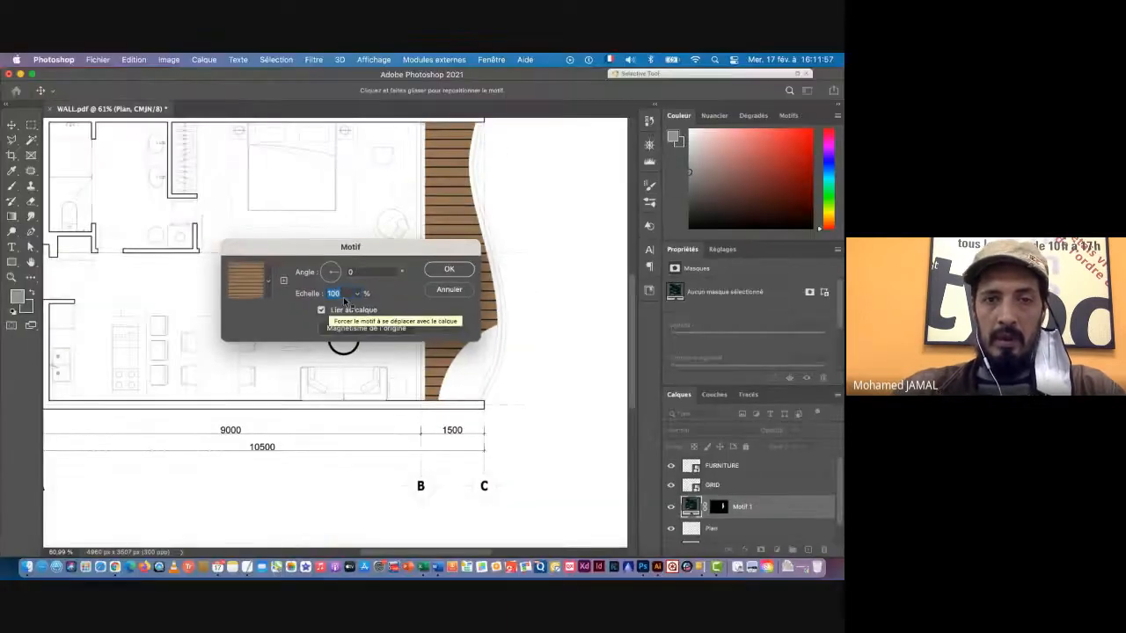
pyautogui.moveTo(395, 190); pyautogui.dragTo(132, 266)
pyautogui.moveTo(221, 295); pyautogui.dragTo(262, 285)
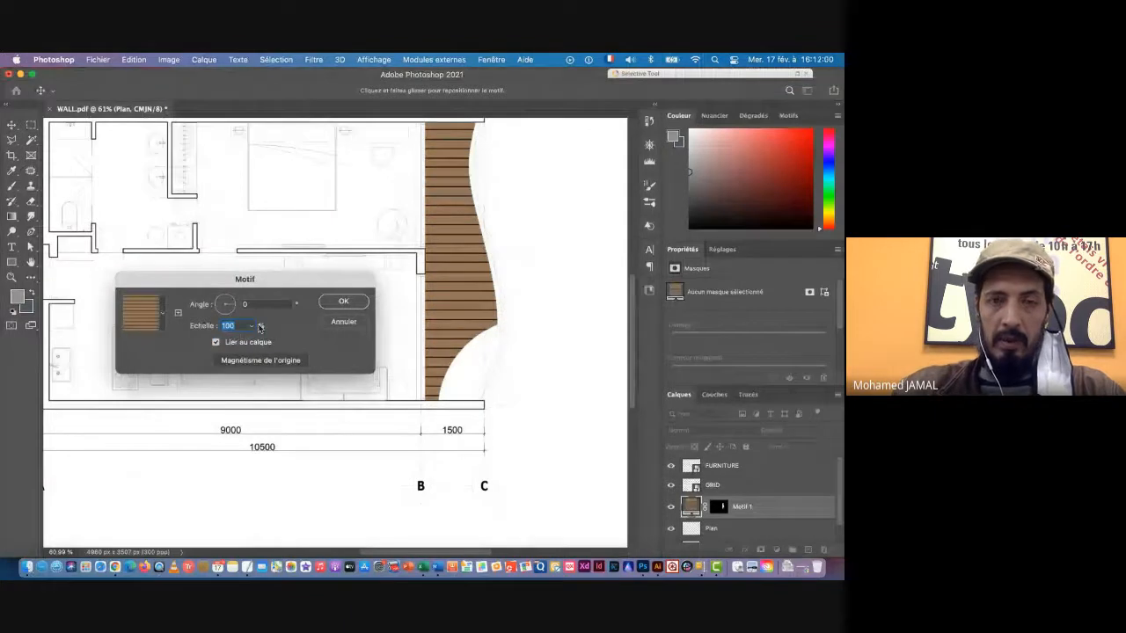
pyautogui.hotkey('shift', 'Down')
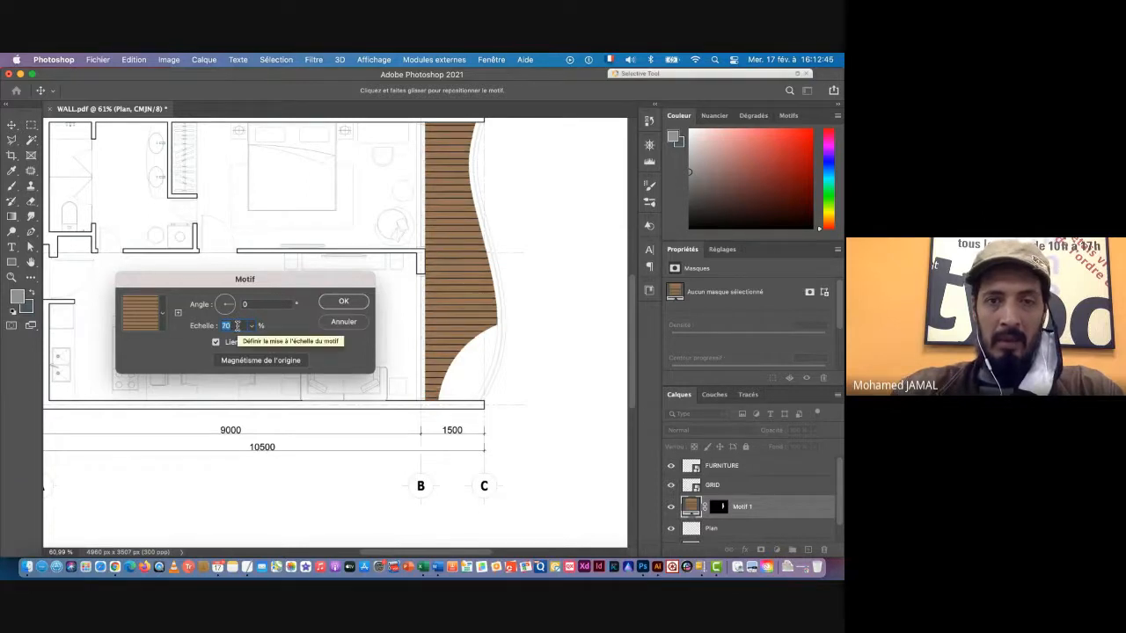
pyautogui.hotkey('shift', 'Down')
pyautogui.hotkey('shift', 'Down')
pyautogui.hotkey('shift', 'Down')
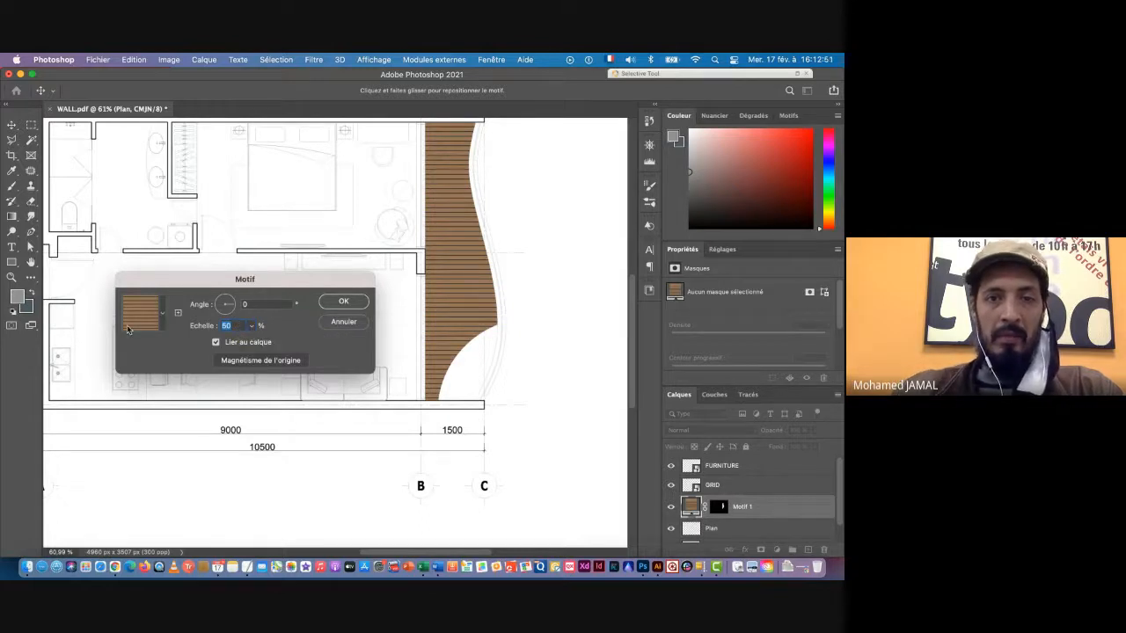
pyautogui.click(341, 301)
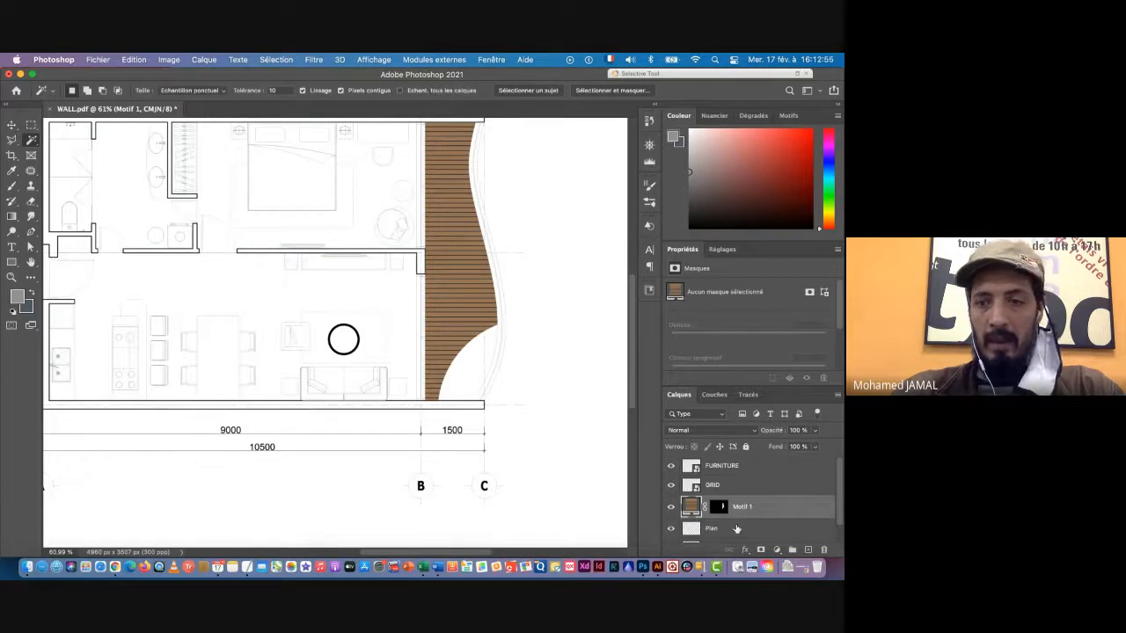
# Select the bedroom floor area on the Plan layer with the Magic Wand
pyautogui.scroll(-2, 779, 519)
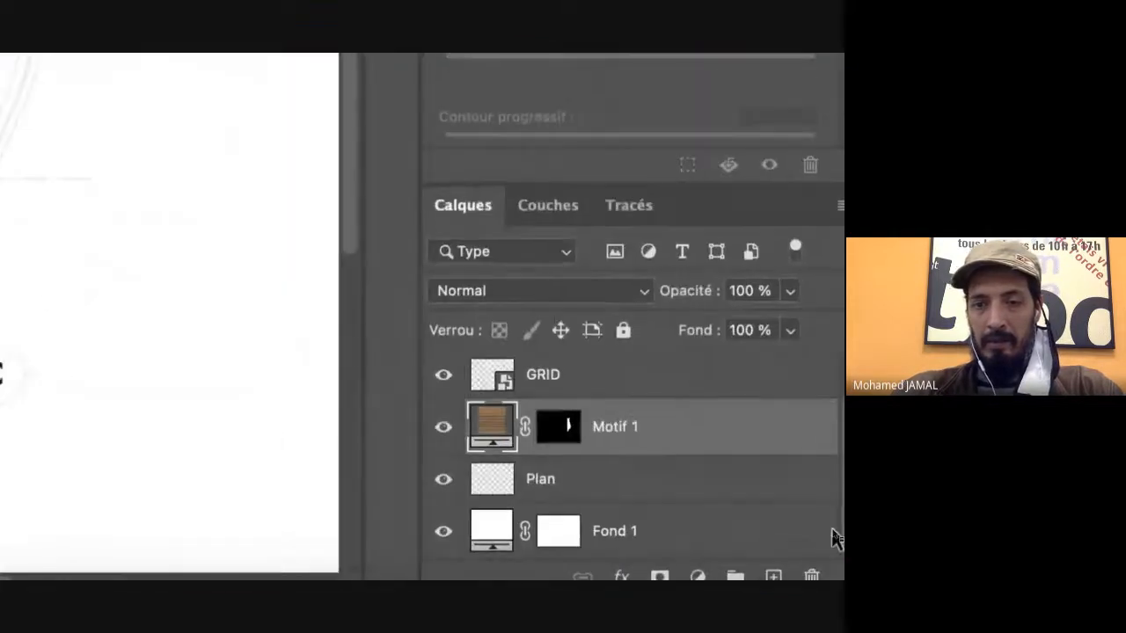
pyautogui.click(567, 483)
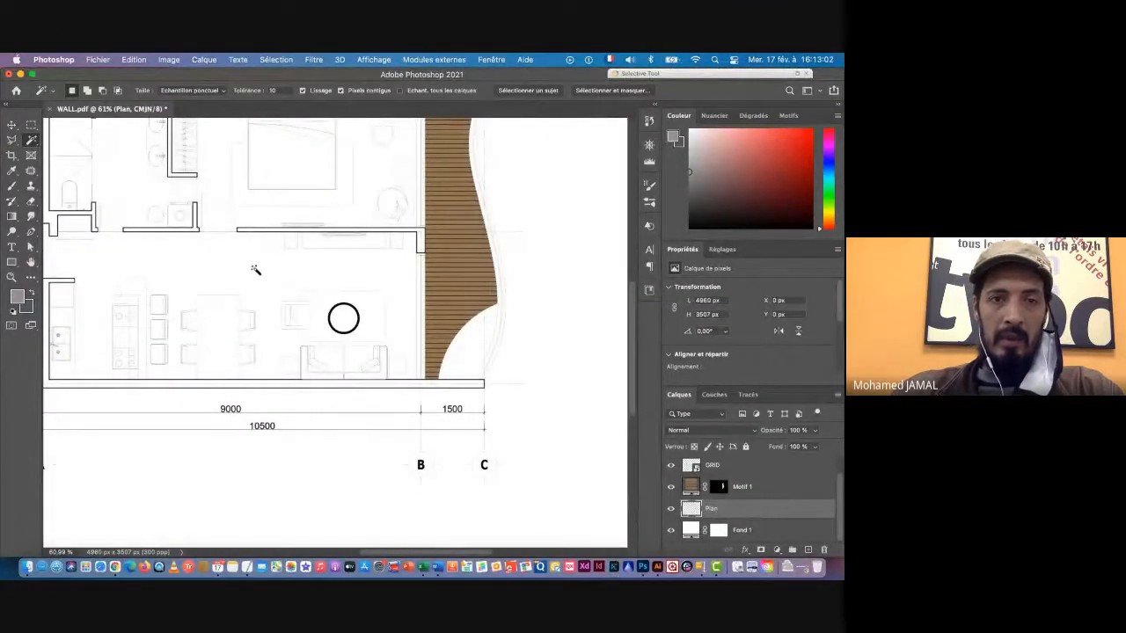
pyautogui.scroll(3, 373, 201)
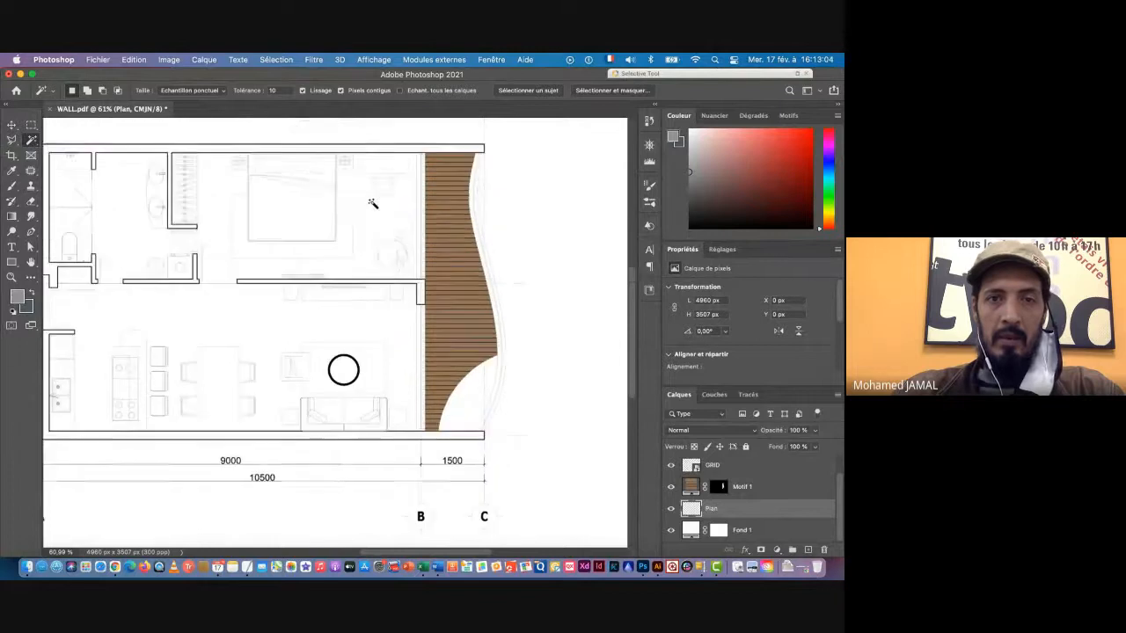
pyautogui.click(370, 307)
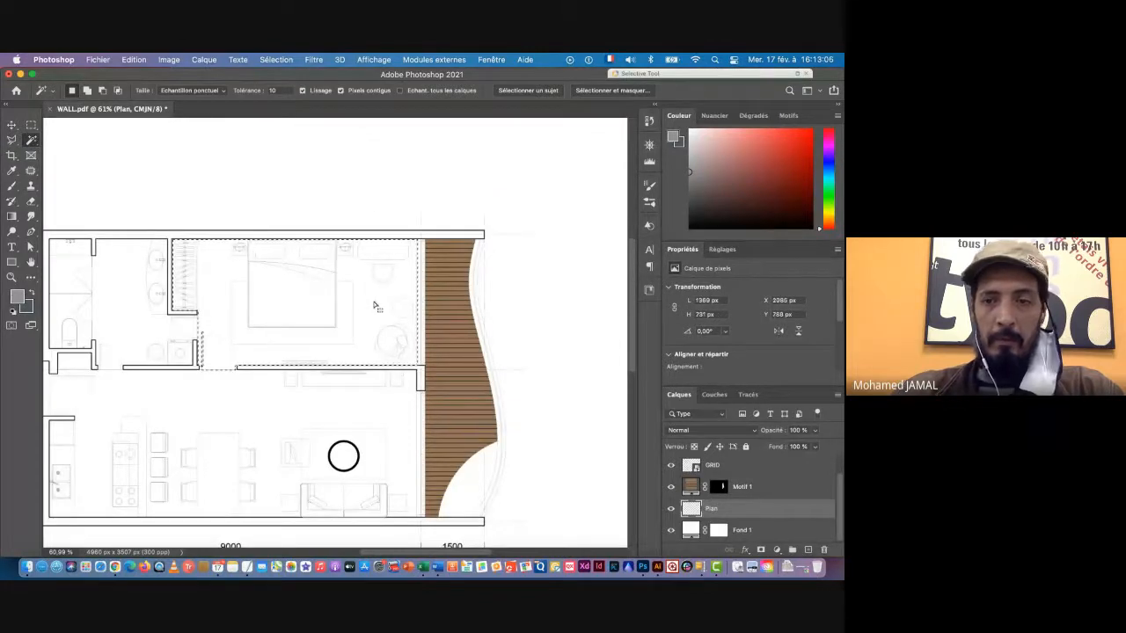
# Add a pattern fill layer over the bedroom selection using the light wood plank parquet pattern
pyautogui.click(776, 550)
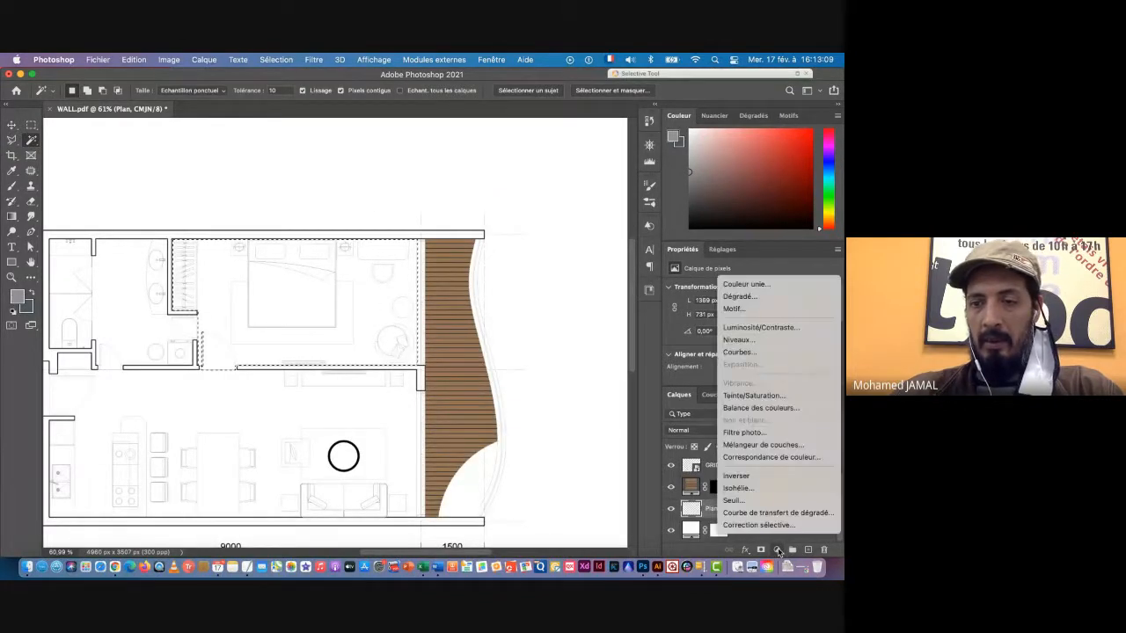
pyautogui.click(739, 310)
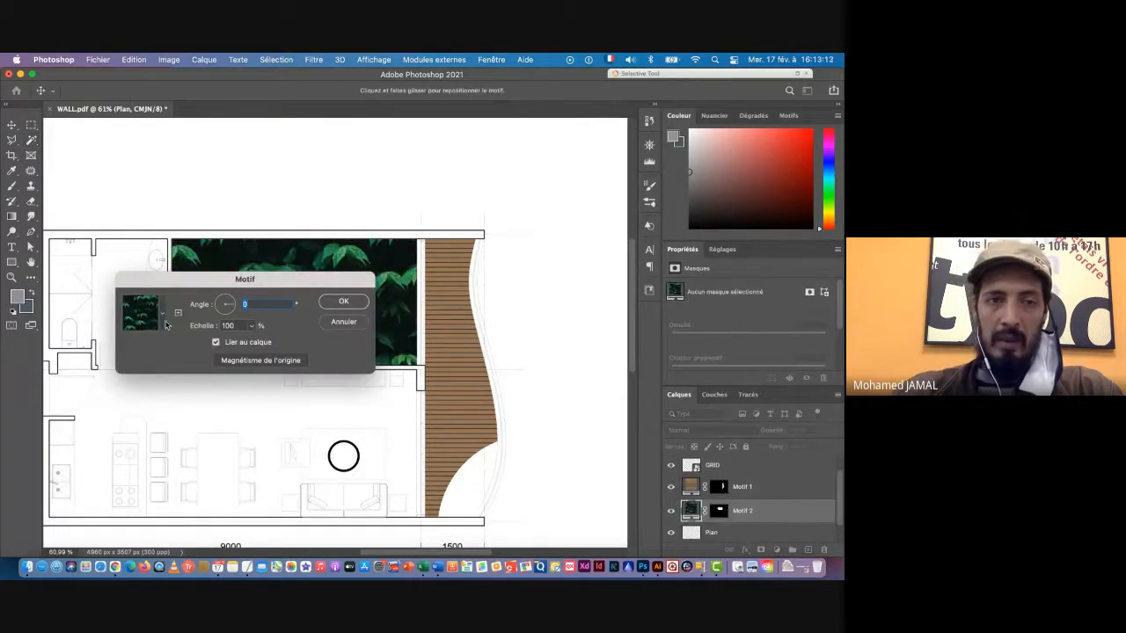
pyautogui.click(162, 312)
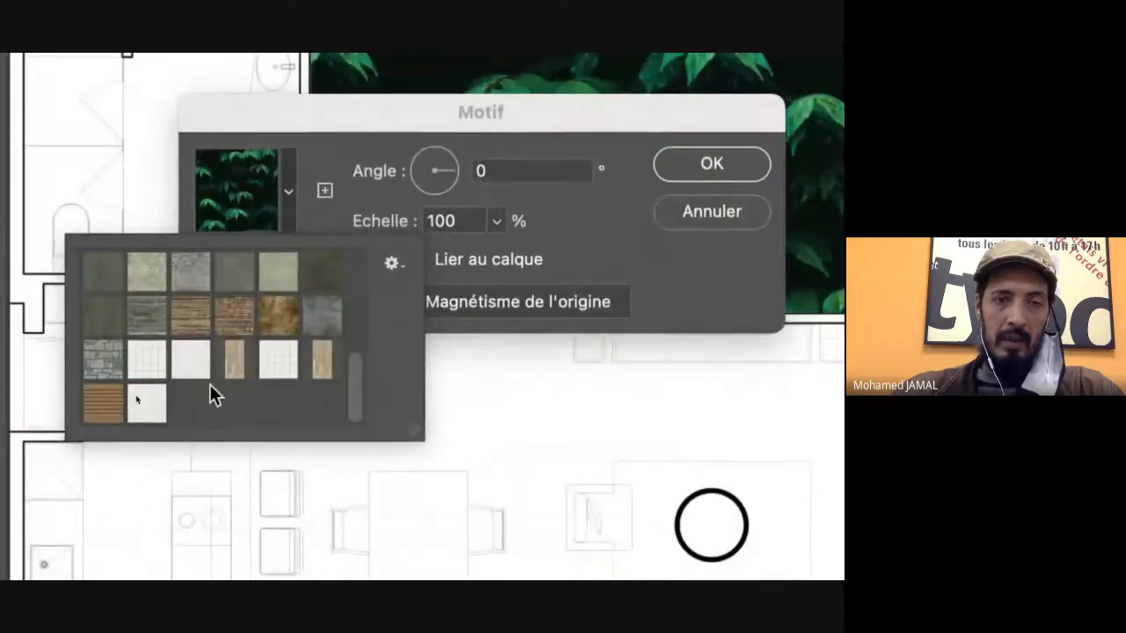
pyautogui.click(324, 362)
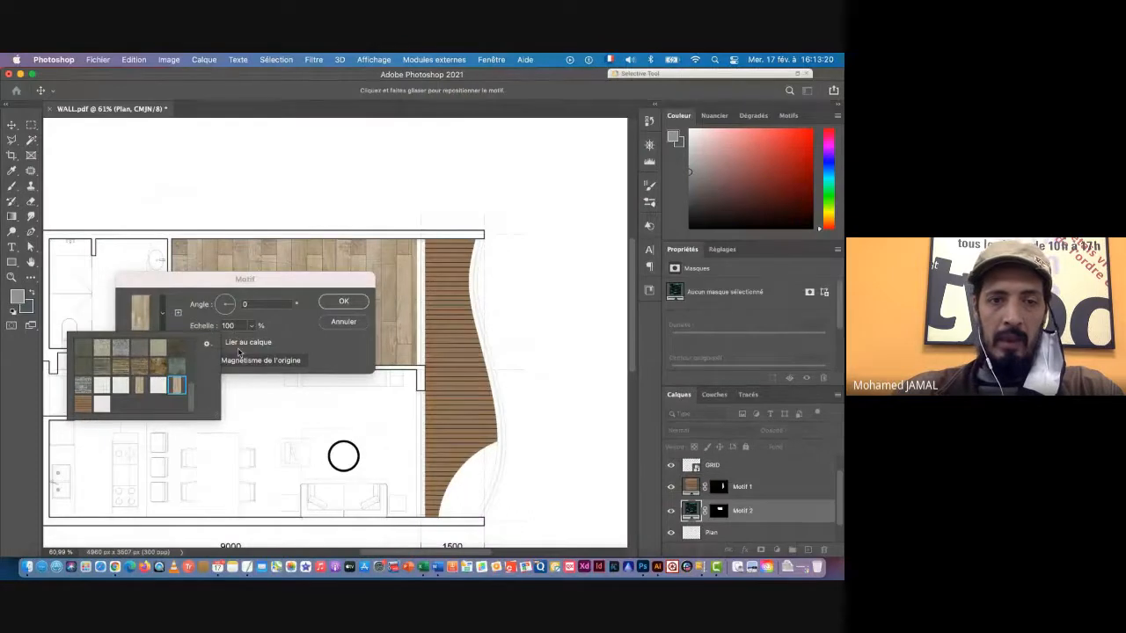
pyautogui.click(284, 338)
pyautogui.moveTo(254, 282); pyautogui.dragTo(466, 305)
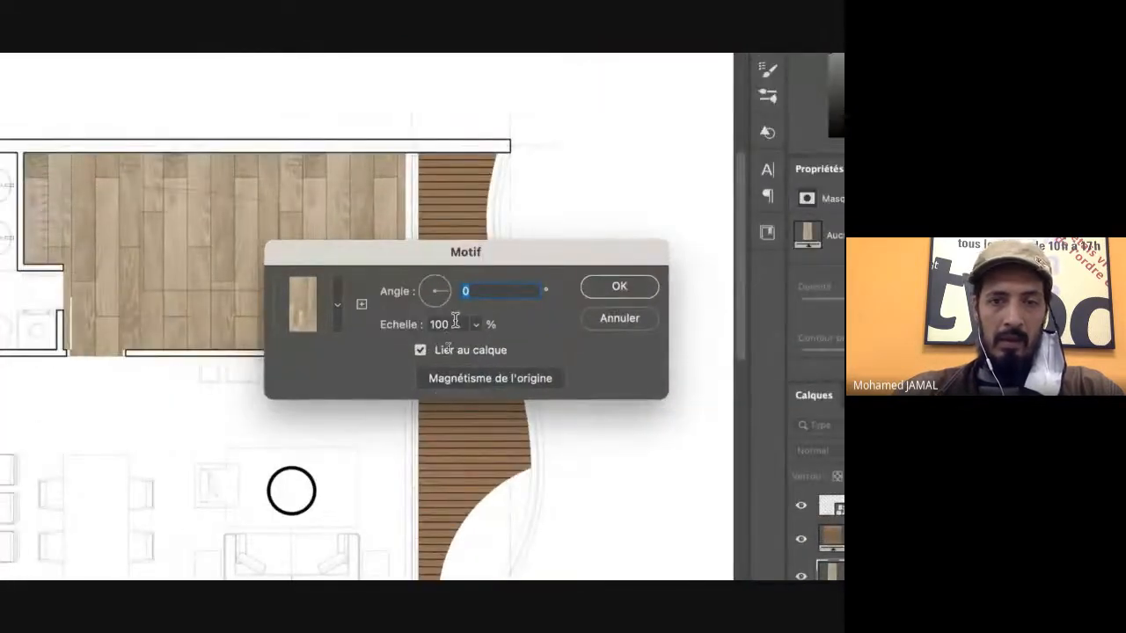
# Set the bedroom parquet pattern's scale to 50% and apply the fill
pyautogui.doubleClick(449, 323)
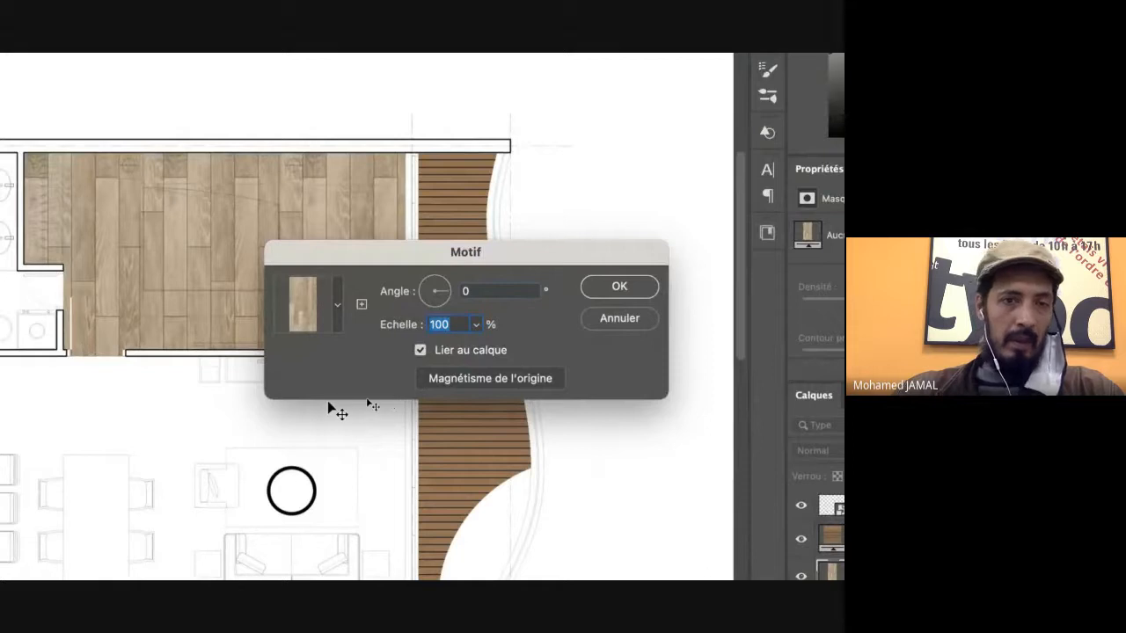
pyautogui.hotkey('shift', 'Down')
pyautogui.hotkey('shift', 'Down')
pyautogui.hotkey('shift', 'Down')
pyautogui.hotkey('shift', 'Down')
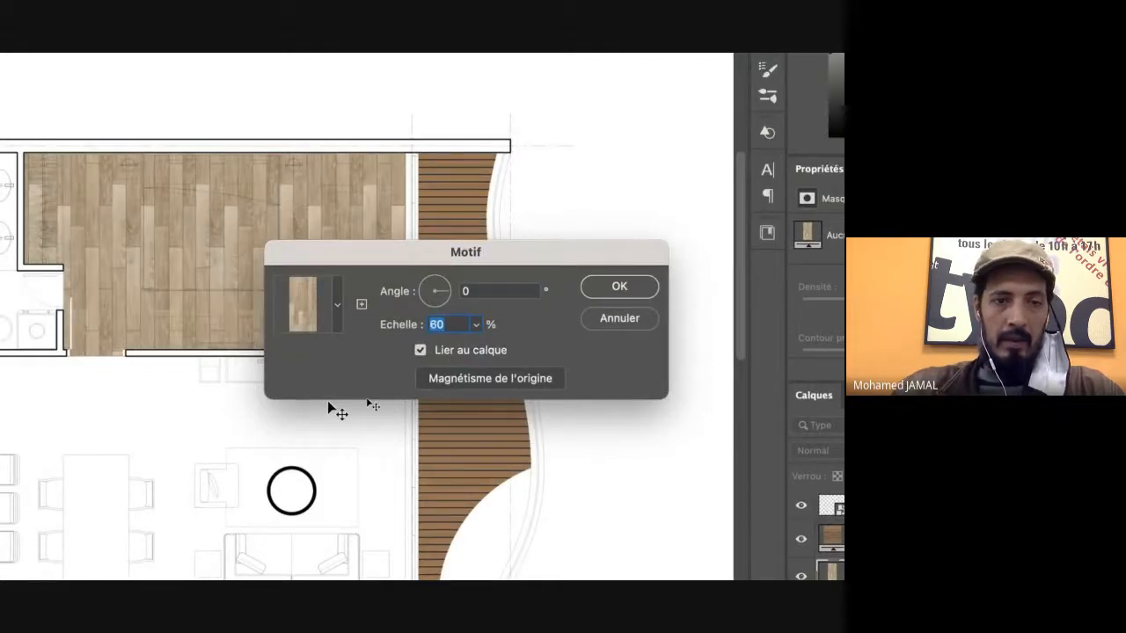
pyautogui.hotkey('shift', 'Down')
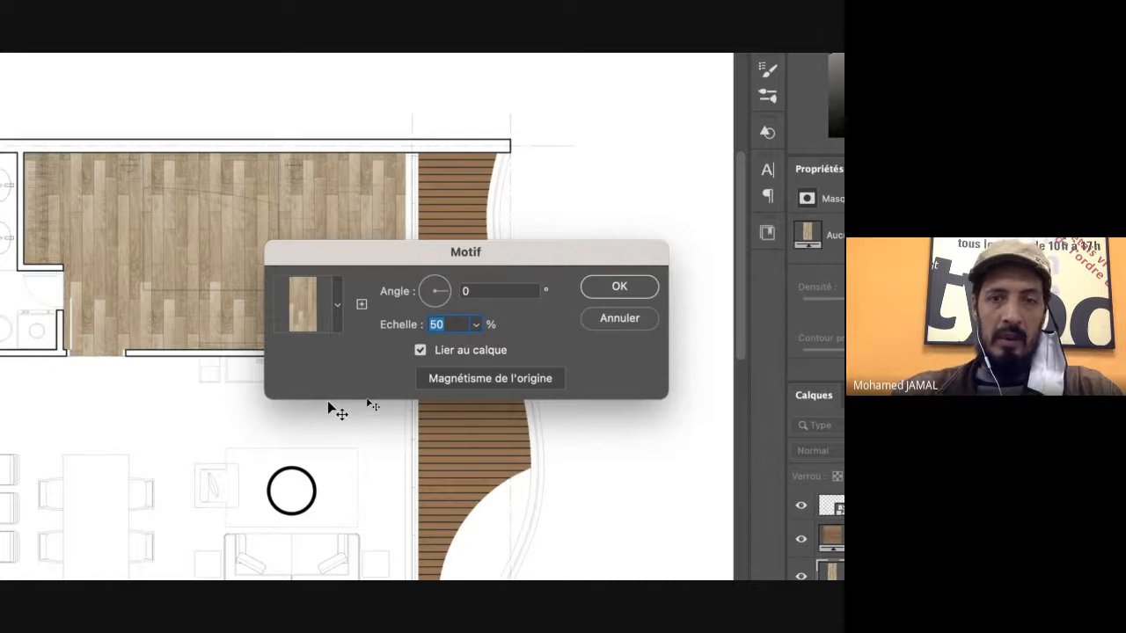
pyautogui.click(618, 290)
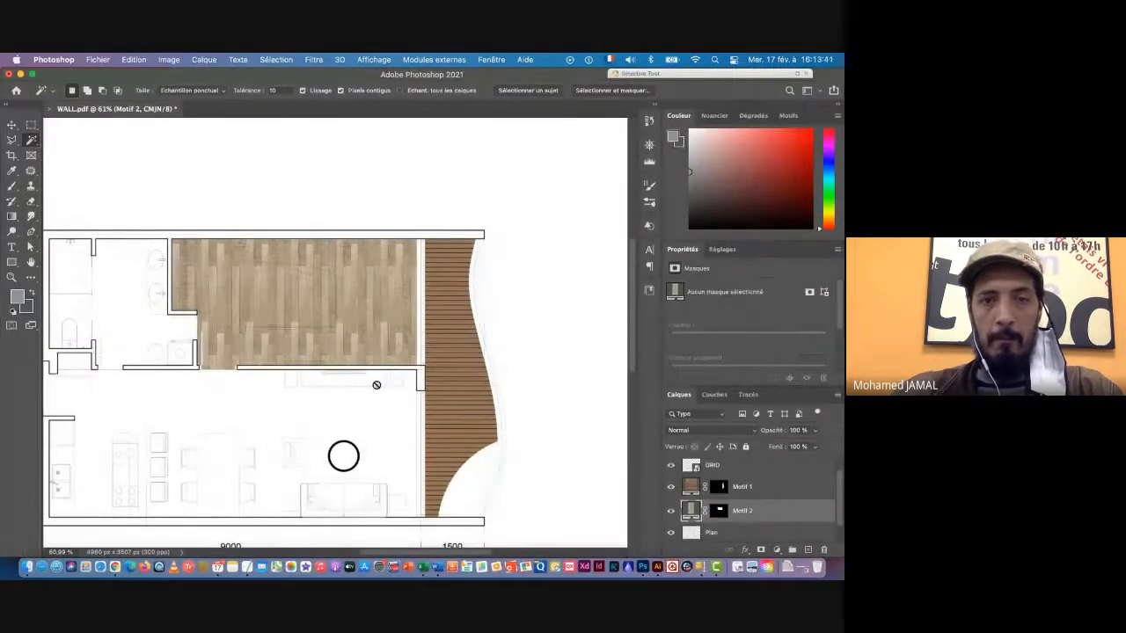
# Select the bathroom floor on the Plan layer with the Magic Wand, adding the adjoining shower and toilet area to the selection
pyautogui.scroll(-1, 761, 517)
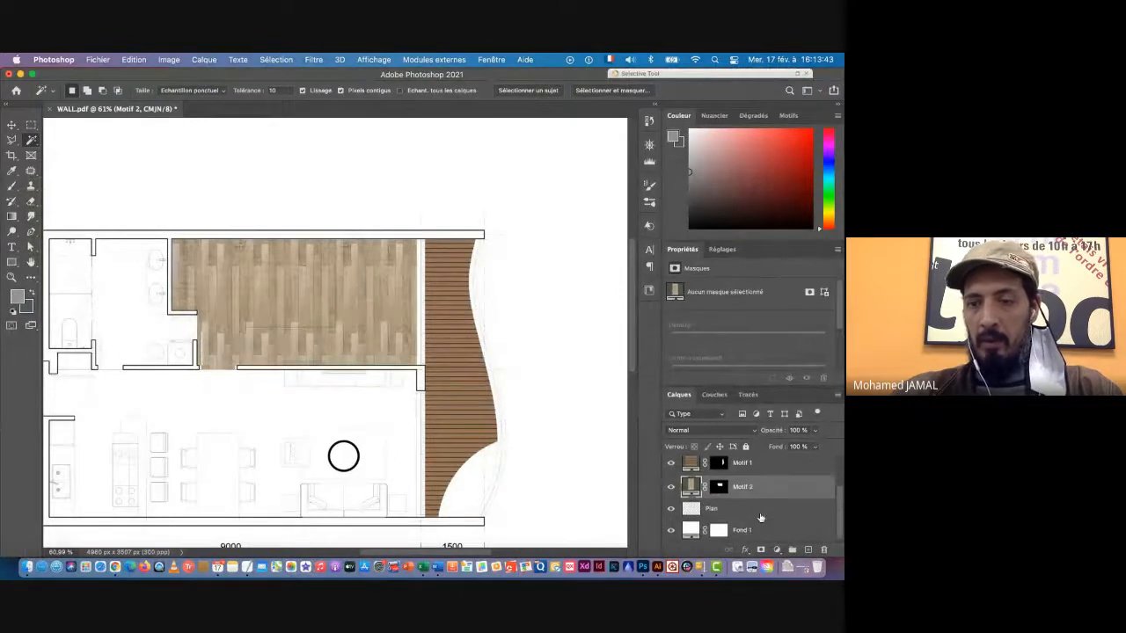
pyautogui.click(724, 510)
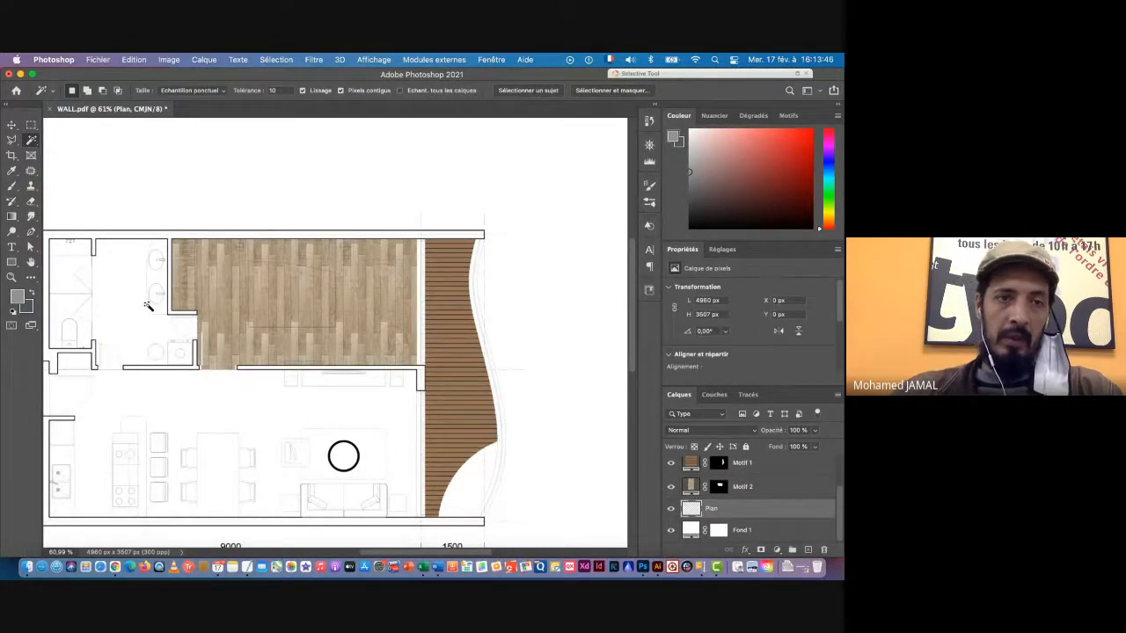
pyautogui.click(120, 287)
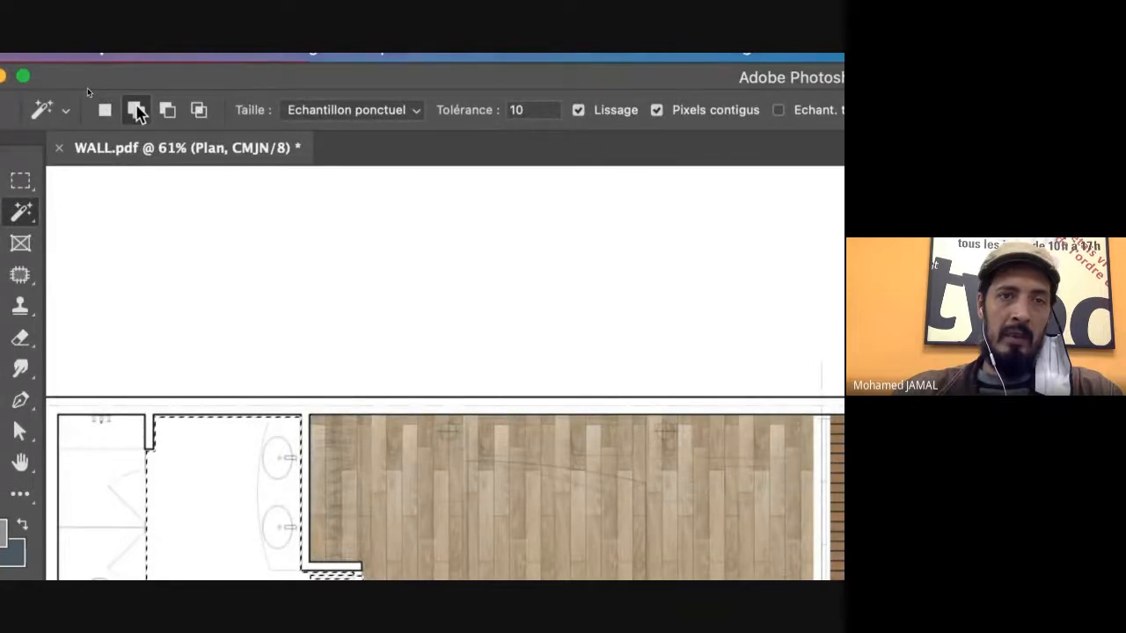
pyautogui.click(136, 111)
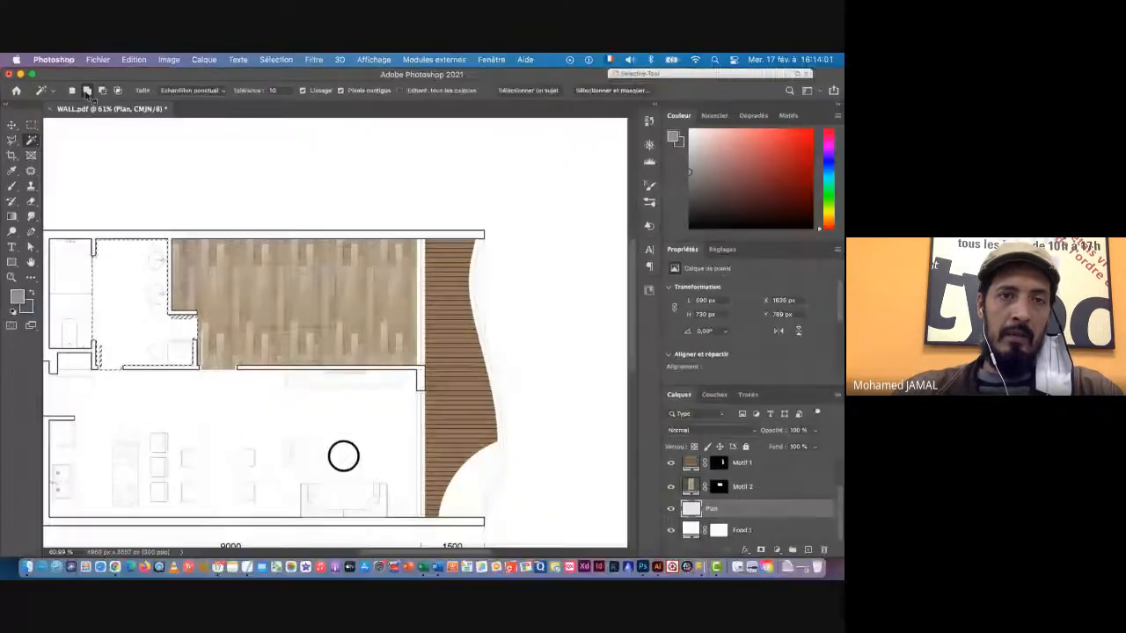
pyautogui.click(74, 287)
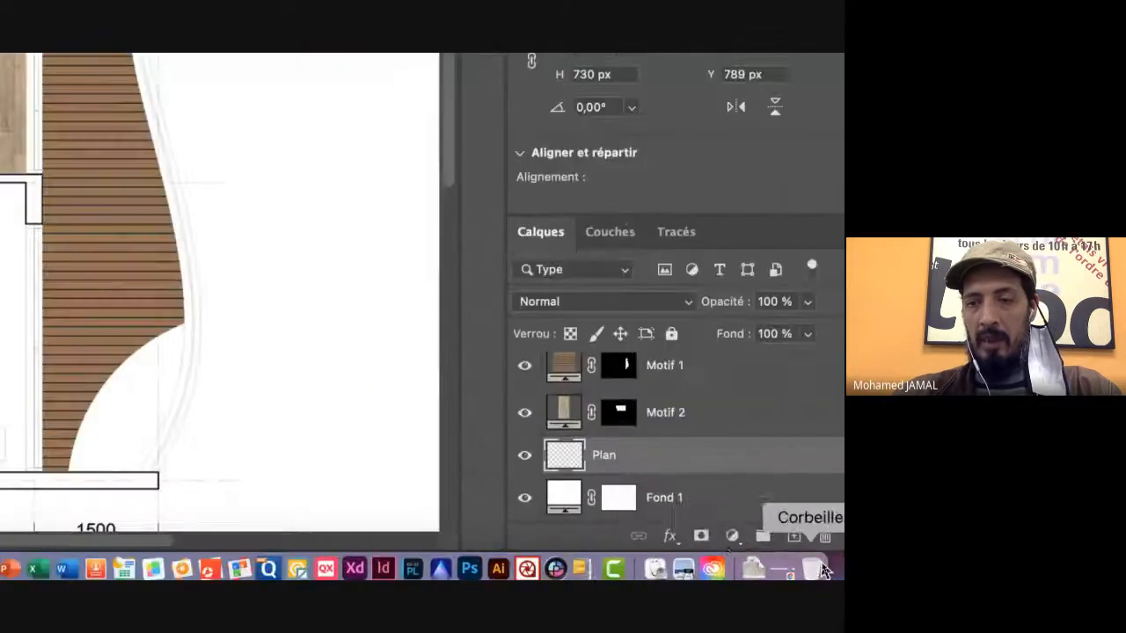
# Add a pattern fill layer over the bathroom selection using the white square tile grid pattern
pyautogui.click(773, 549)
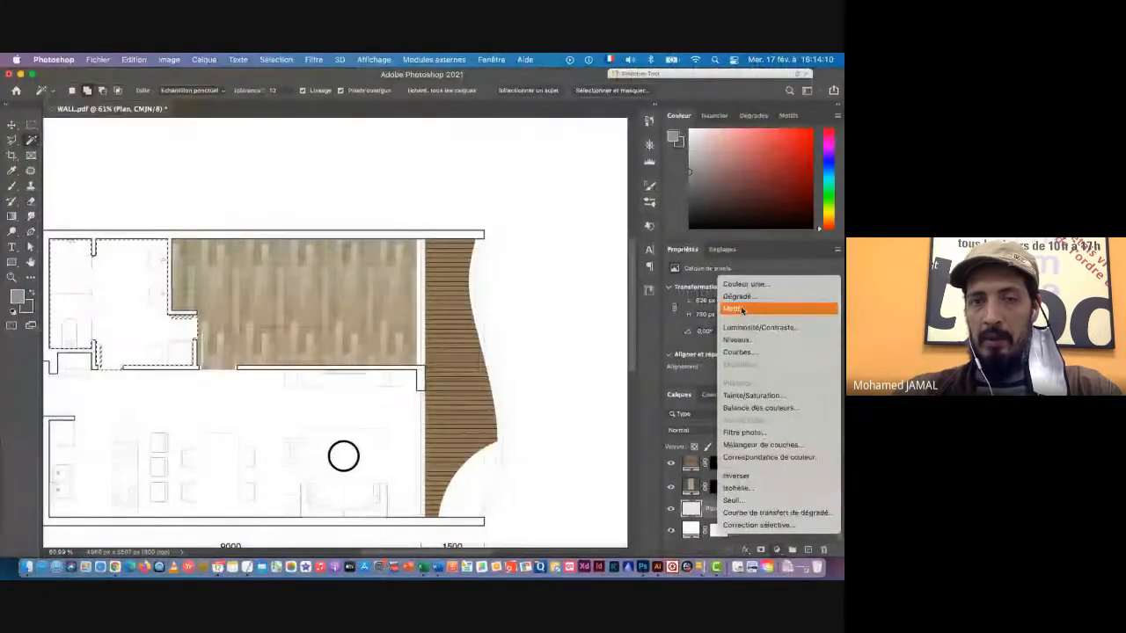
pyautogui.click(741, 310)
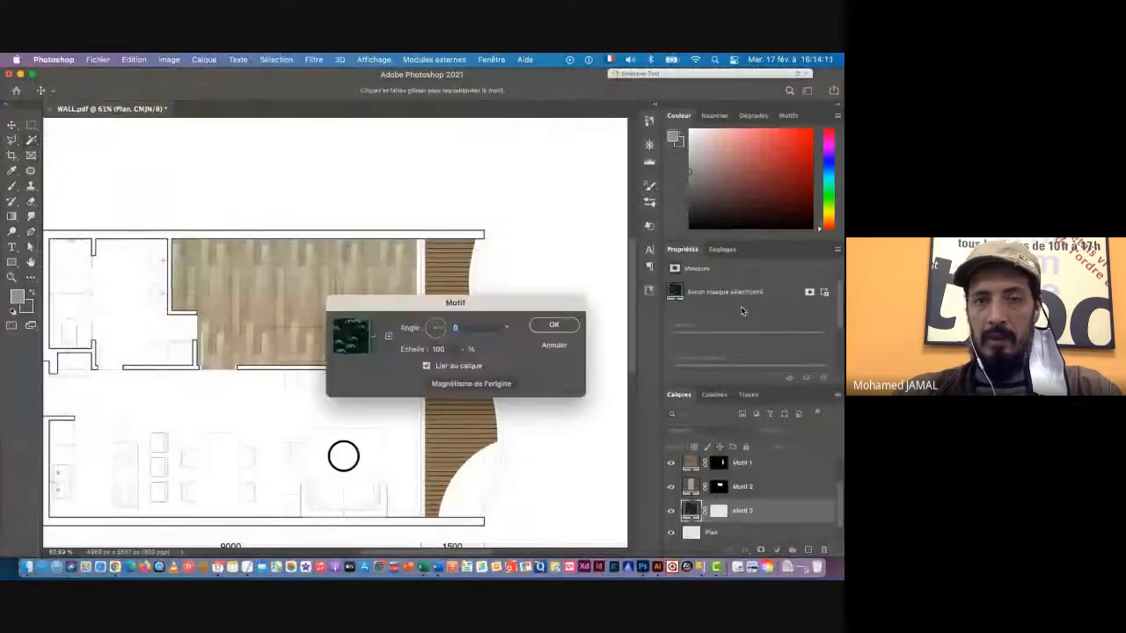
pyautogui.click(374, 338)
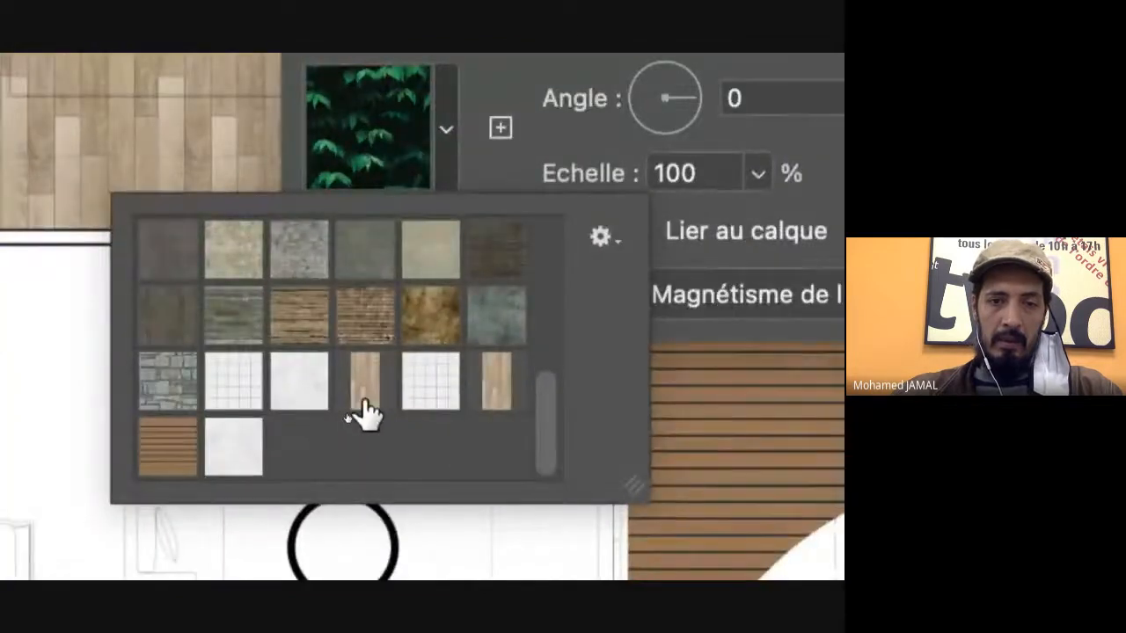
pyautogui.click(427, 396)
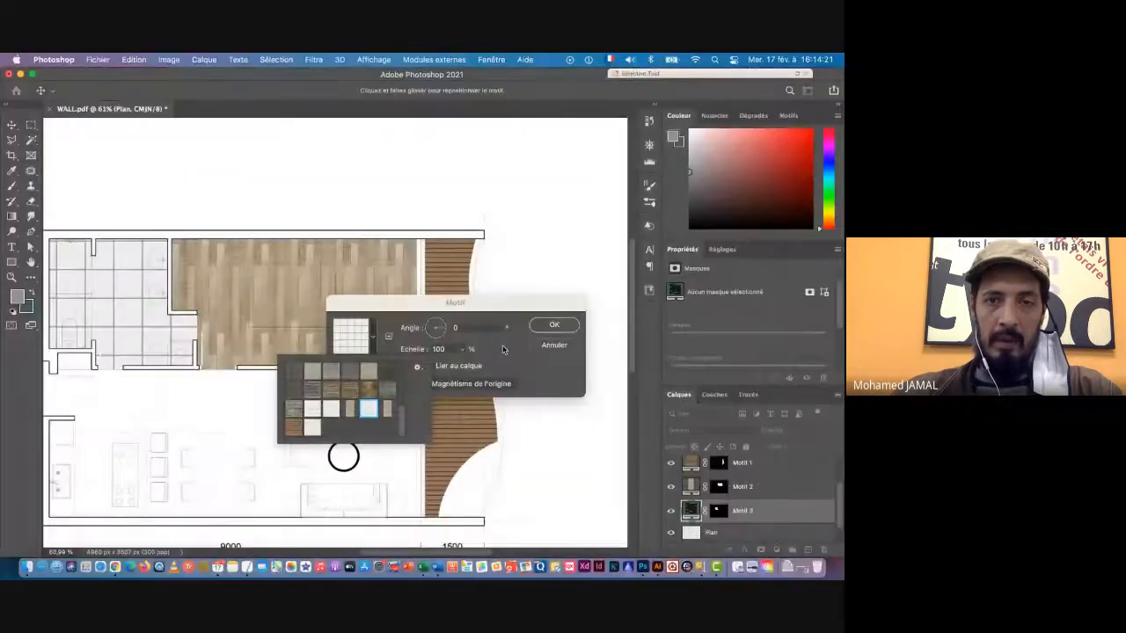
pyautogui.click(786, 225)
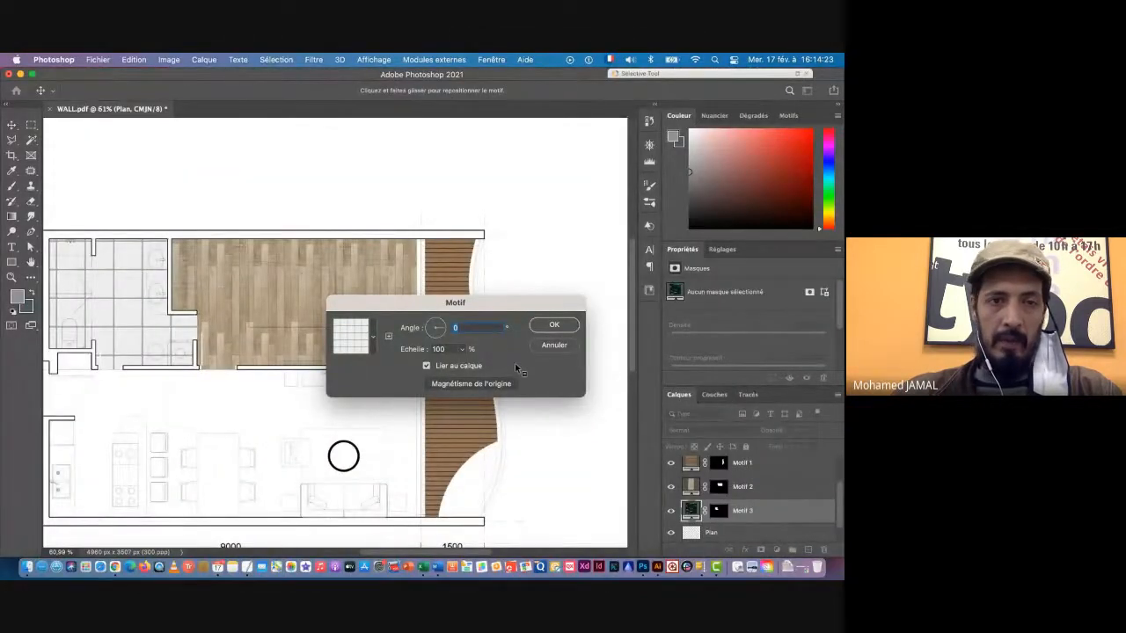
# Set the bathroom tile pattern's scale to 43% and apply the fill
pyautogui.moveTo(449, 350); pyautogui.dragTo(397, 345)
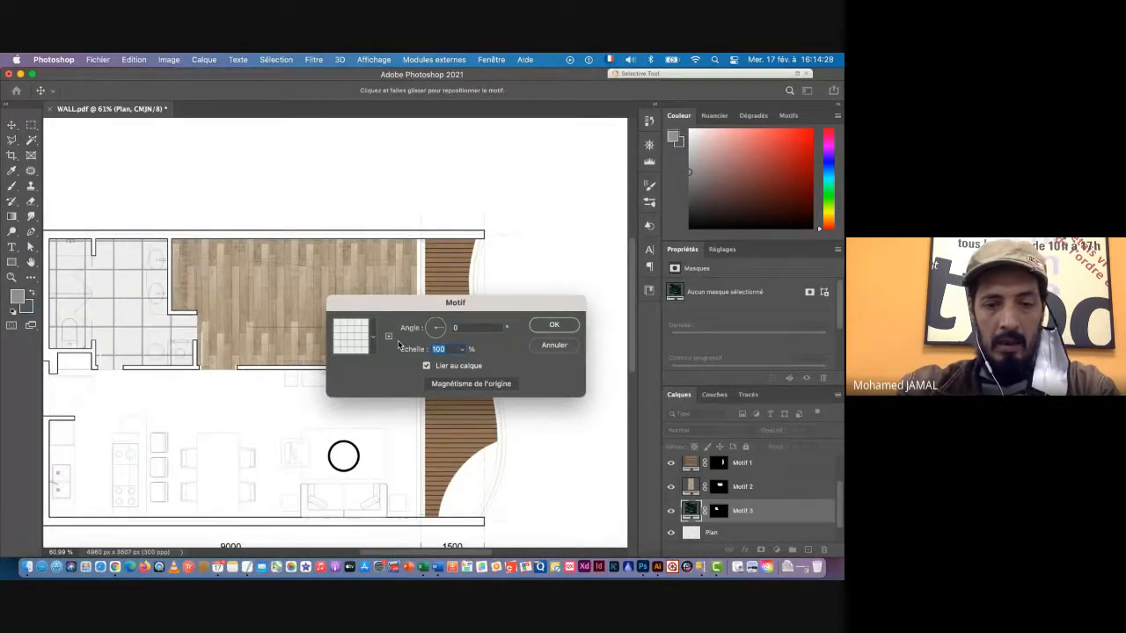
pyautogui.write('43')
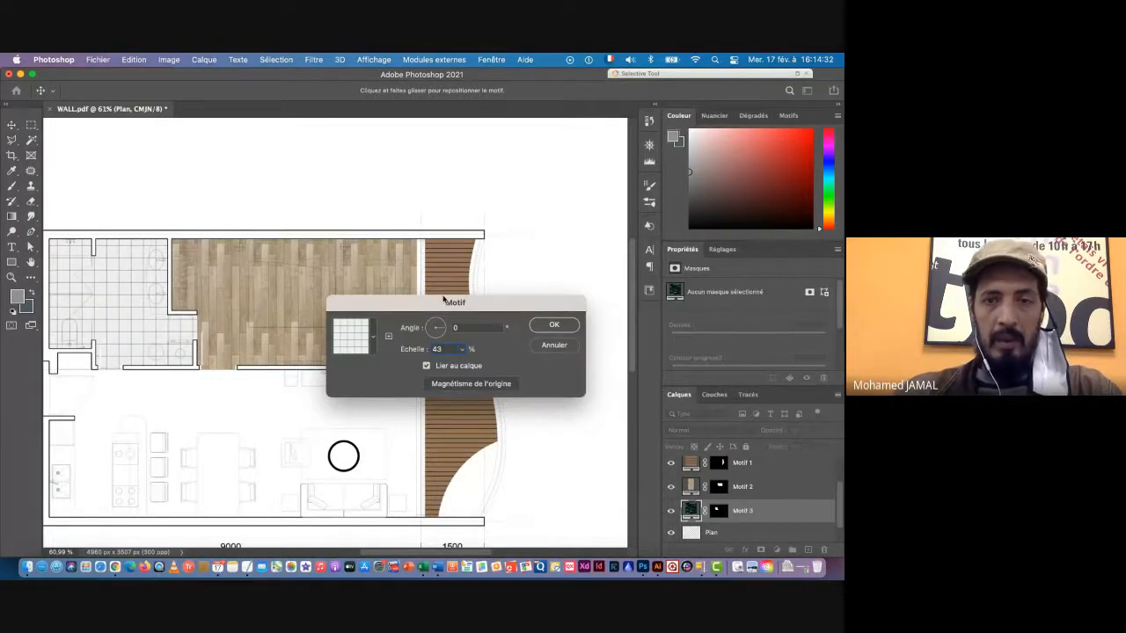
pyautogui.click(551, 326)
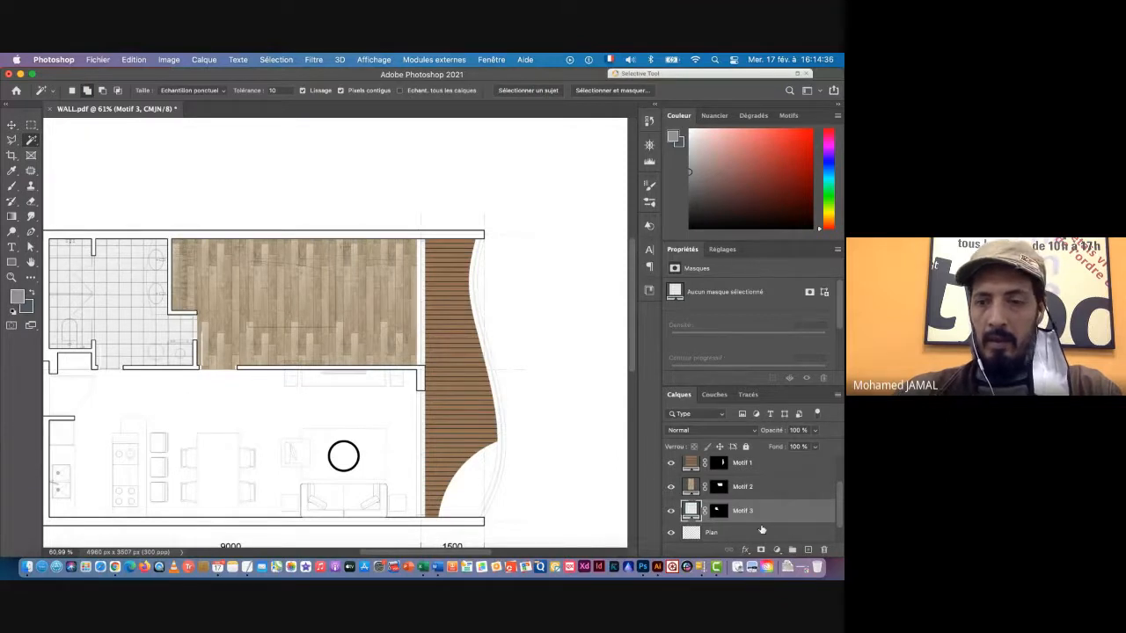
# Select the living room and kitchen floor on the Plan layer with the Magic Wand
pyautogui.scroll(-1, 761, 529)
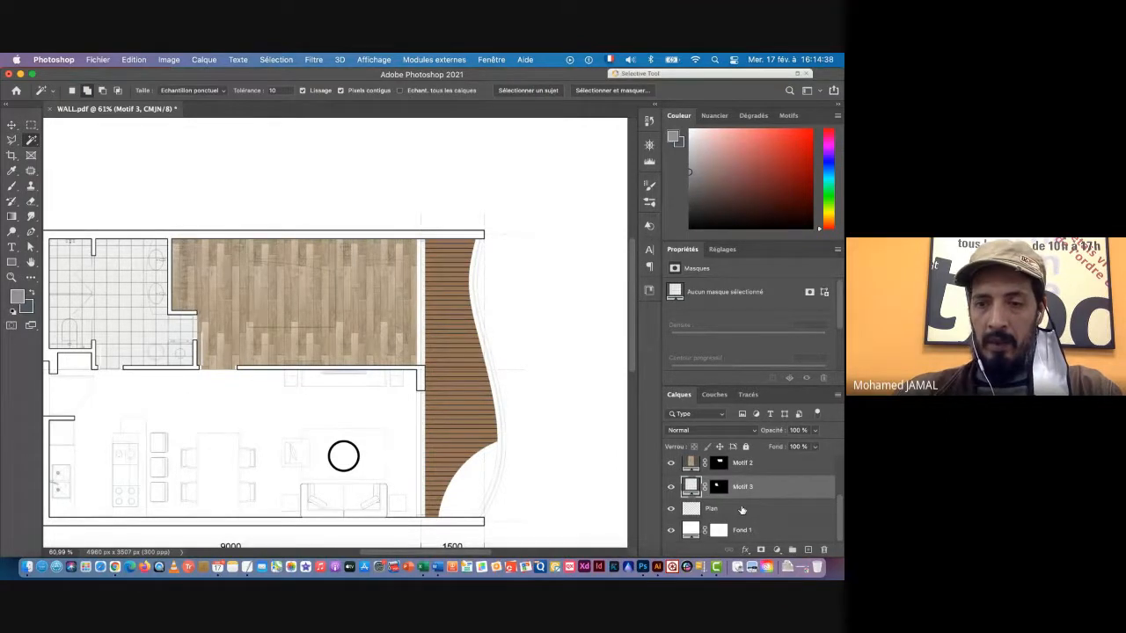
pyautogui.click(740, 509)
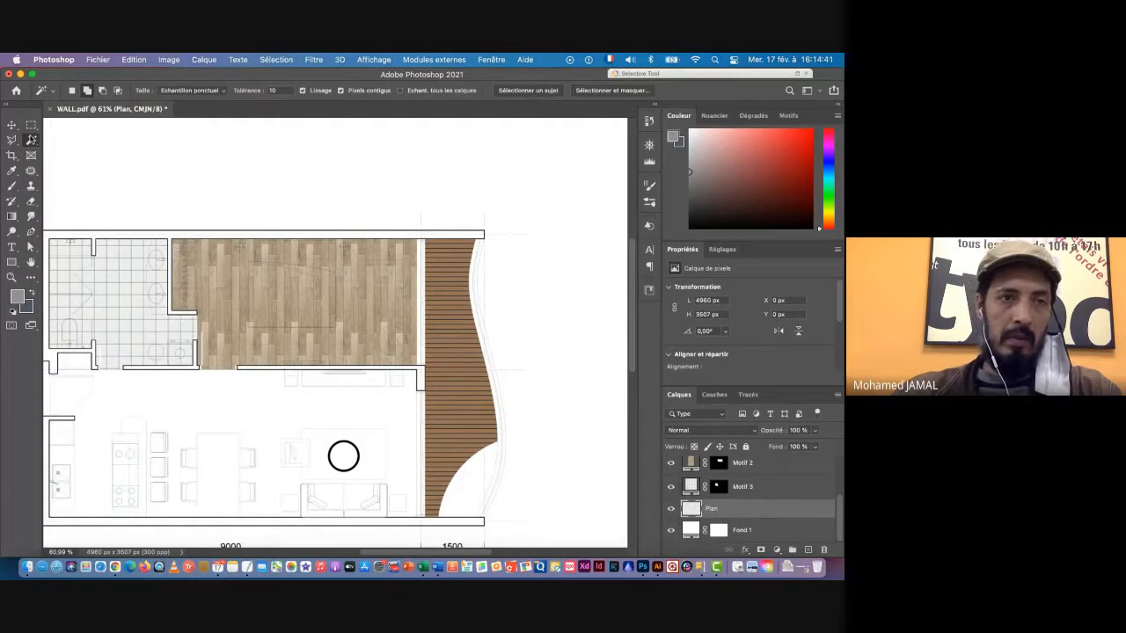
pyautogui.click(222, 406)
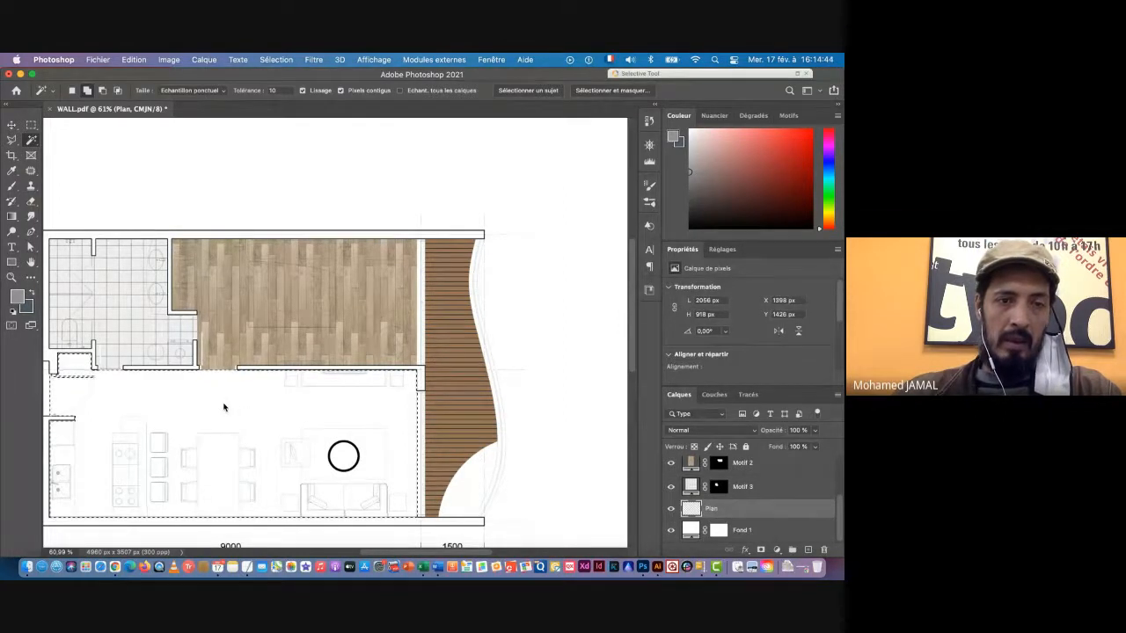
# Add a pattern fill layer over the living room and kitchen selection using the large light grey concrete tile pattern
pyautogui.click(776, 549)
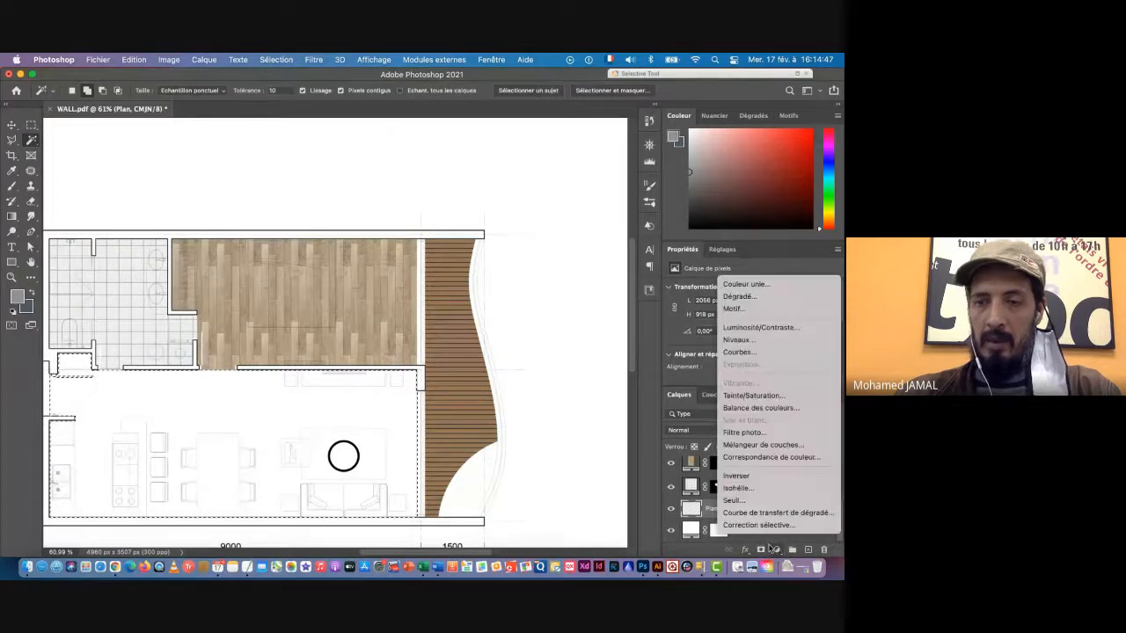
pyautogui.click(744, 309)
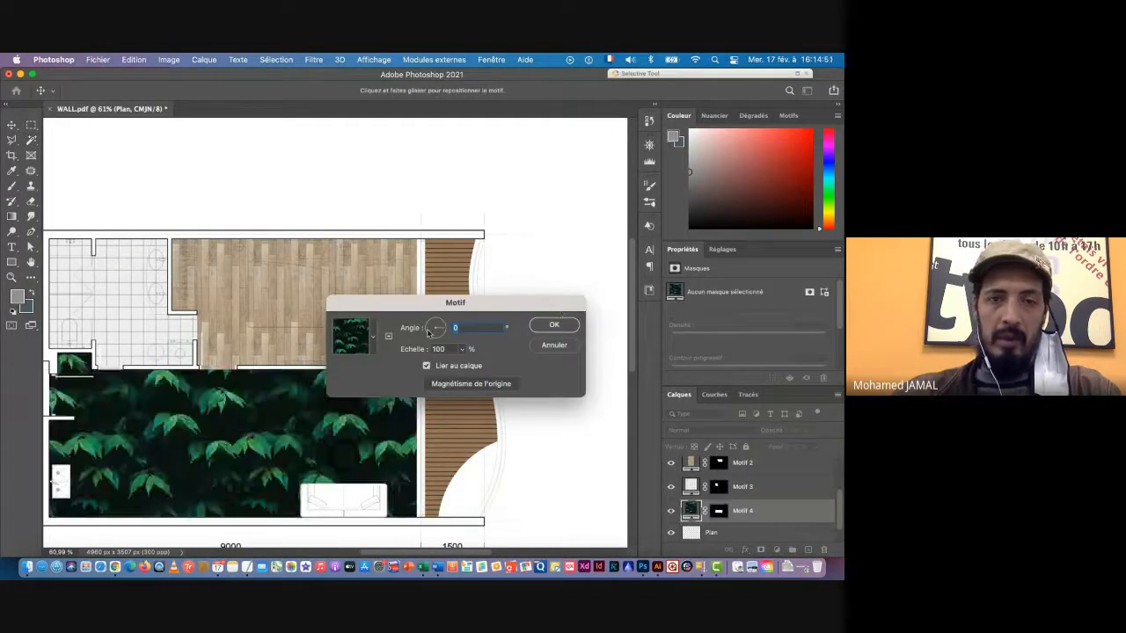
pyautogui.click(374, 336)
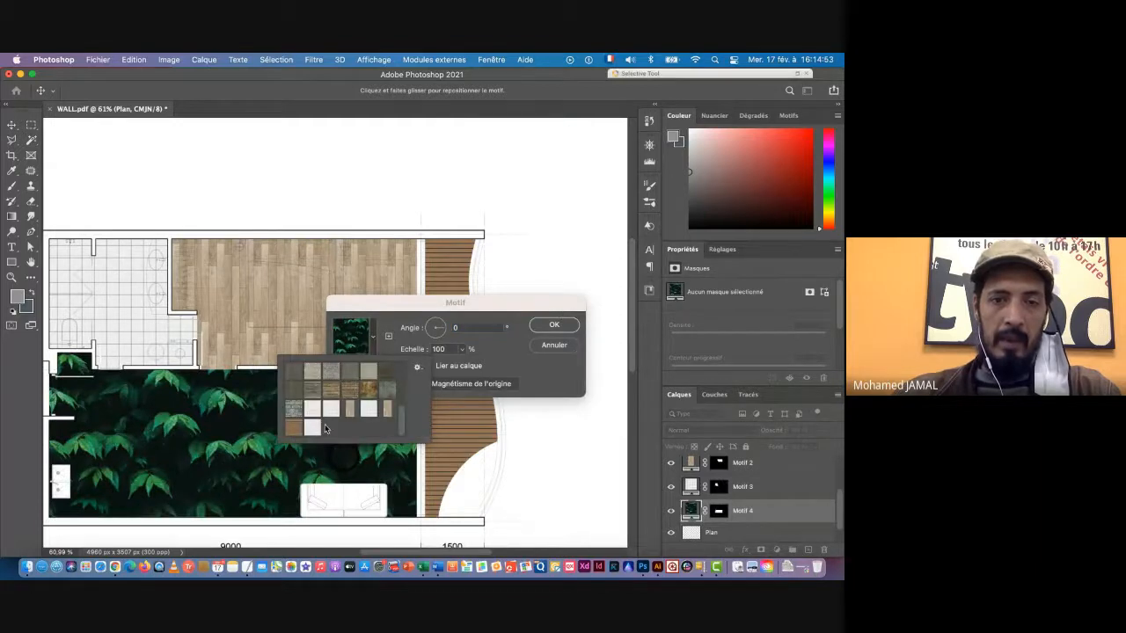
pyautogui.click(314, 425)
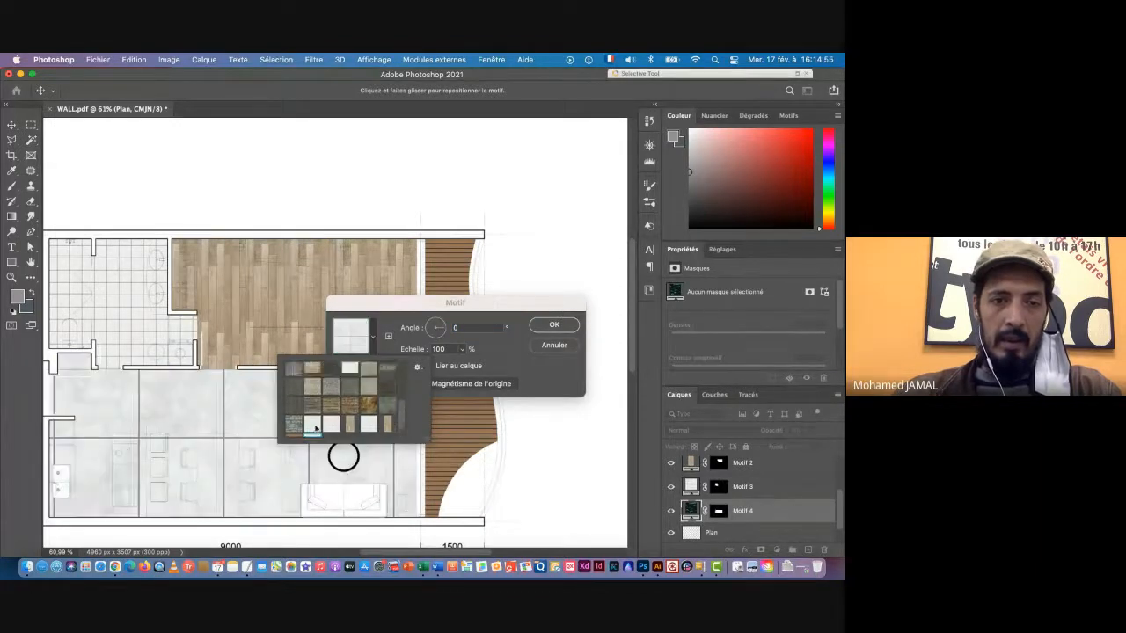
pyautogui.scroll(3, 318, 427)
pyautogui.click(493, 355)
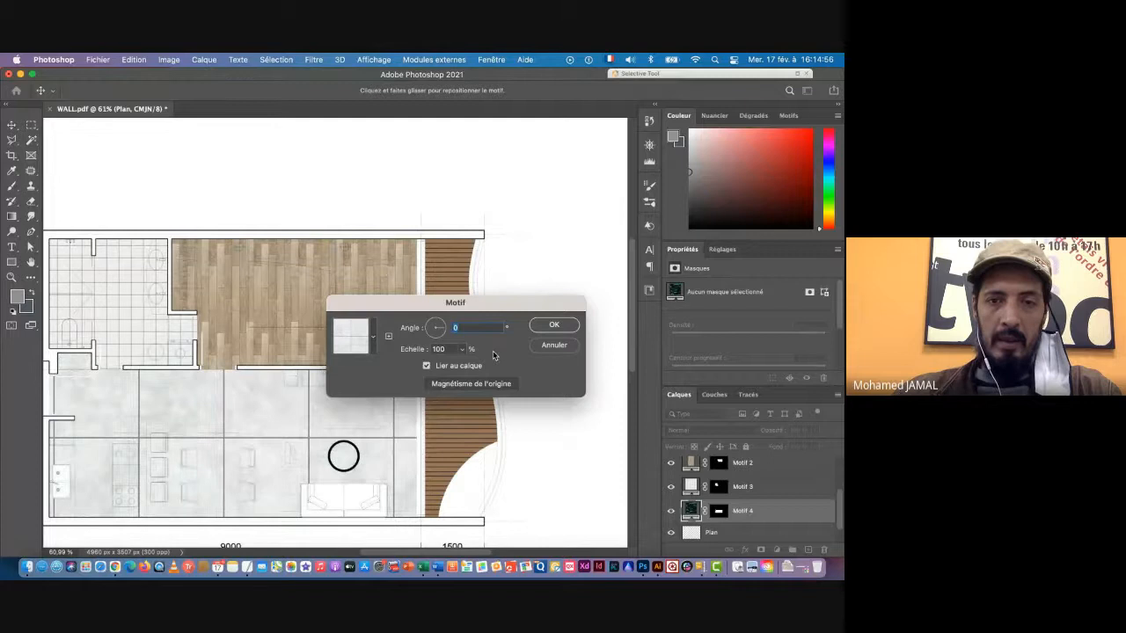
# Set the living room tile pattern's scale to 53% and apply the fill
pyautogui.doubleClick(448, 348)
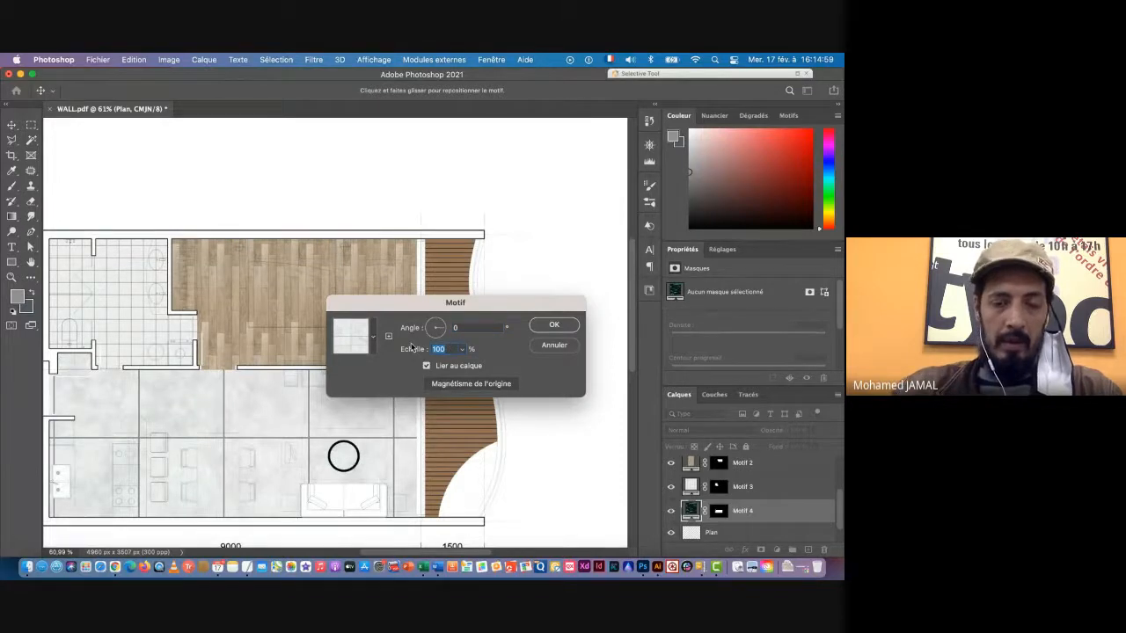
pyautogui.write('60')
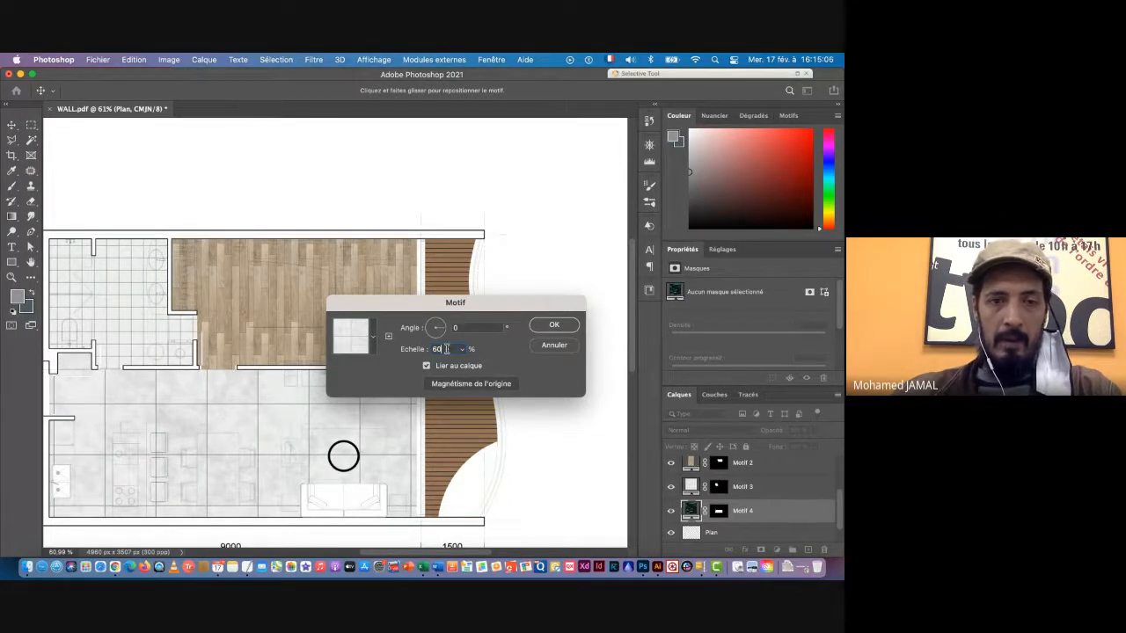
pyautogui.moveTo(447, 349); pyautogui.dragTo(416, 351)
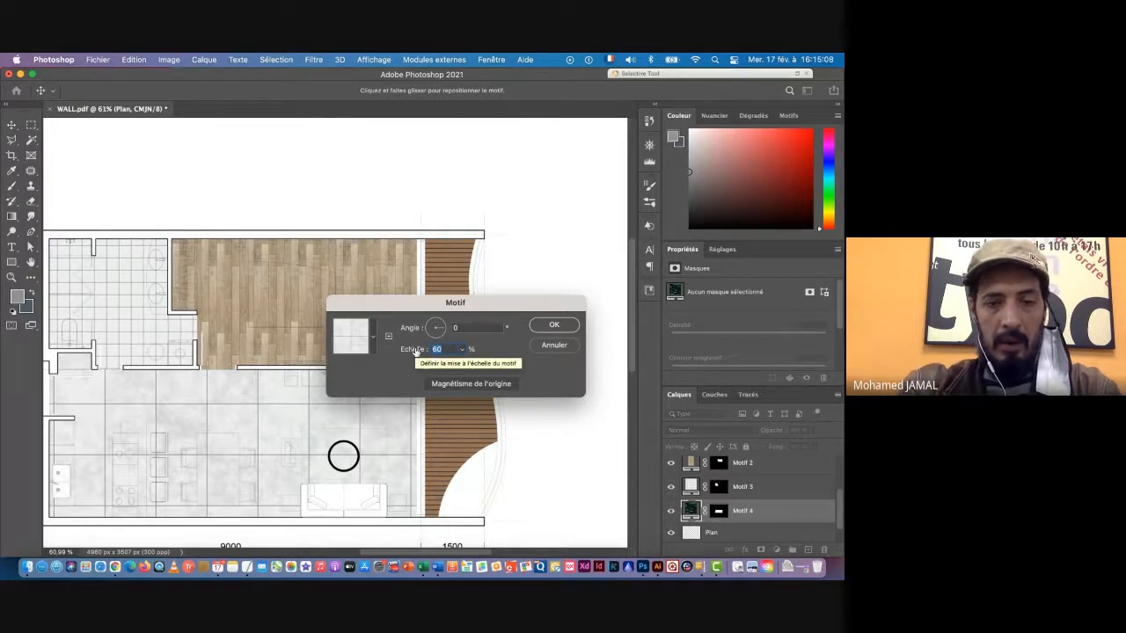
pyautogui.write('53')
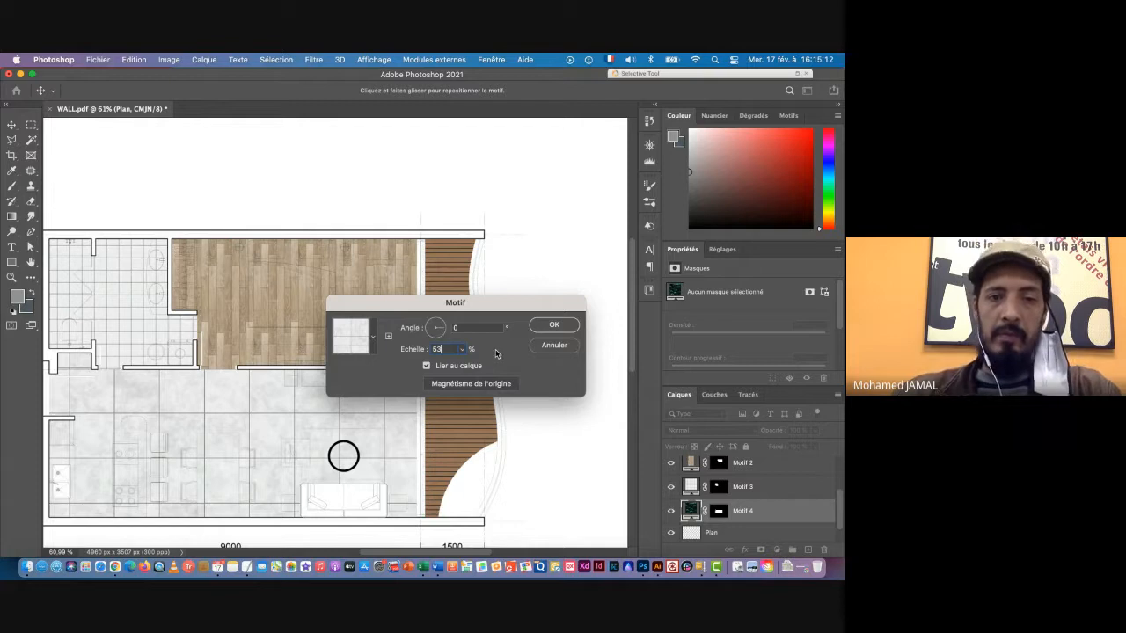
pyautogui.click(554, 326)
pyautogui.moveTo(308, 364); pyautogui.dragTo(395, 260)
pyautogui.moveTo(320, 274)
pyautogui.mouseDown()
pyautogui.moveTo(443, 271)
pyautogui.moveTo(336, 277)
pyautogui.mouseUp()
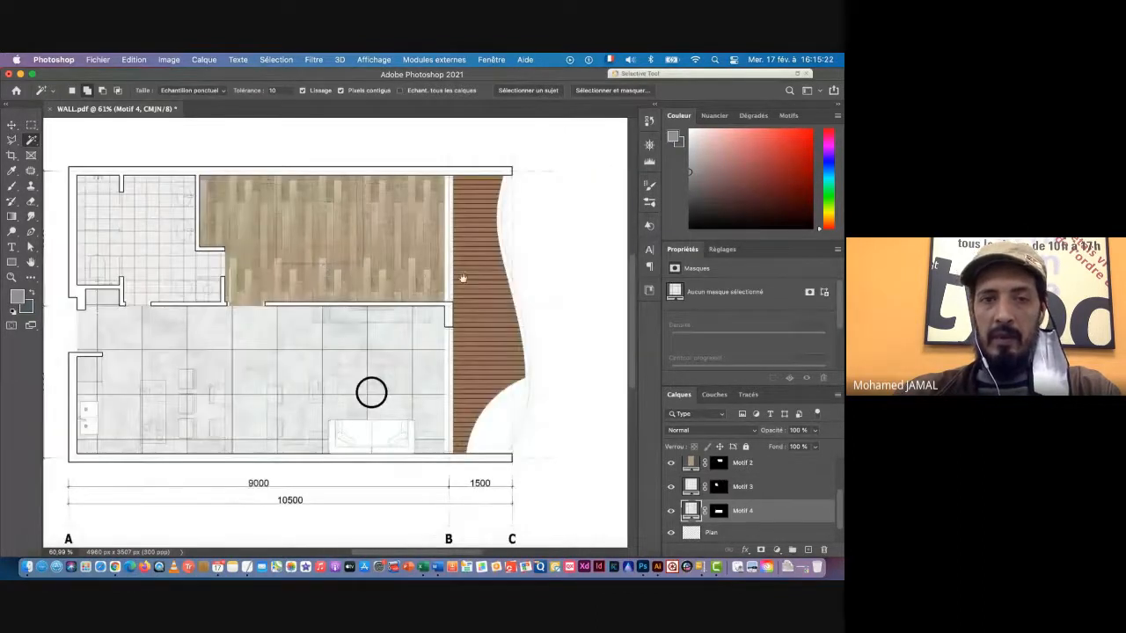
# Make the Plan layer the active layer
pyautogui.moveTo(351, 322); pyautogui.dragTo(392, 309)
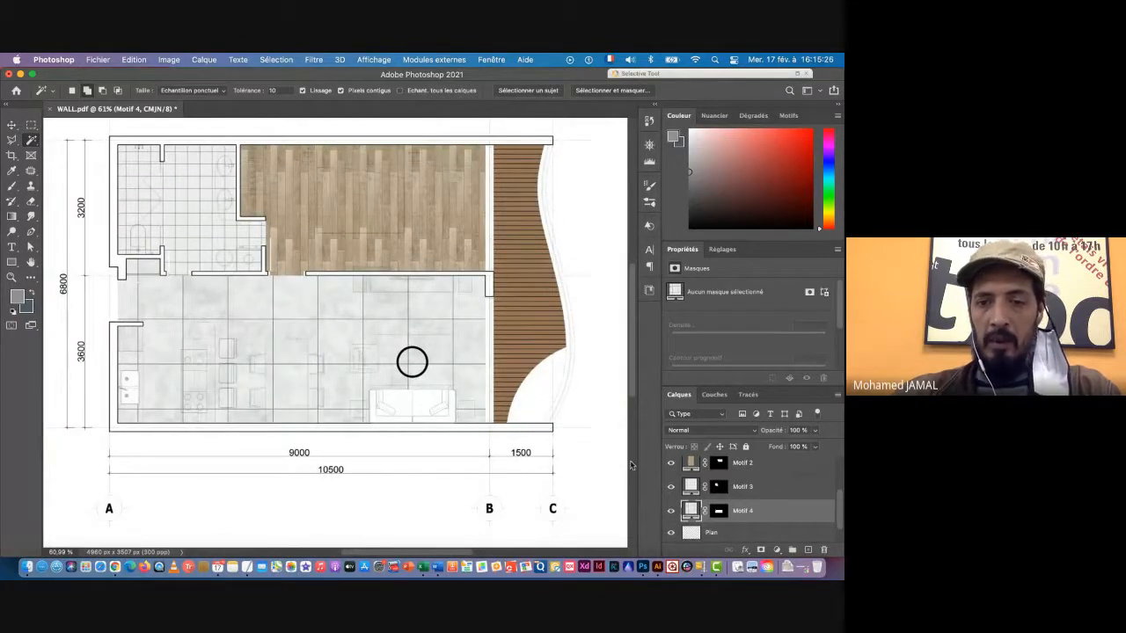
pyautogui.scroll(-1, 790, 517)
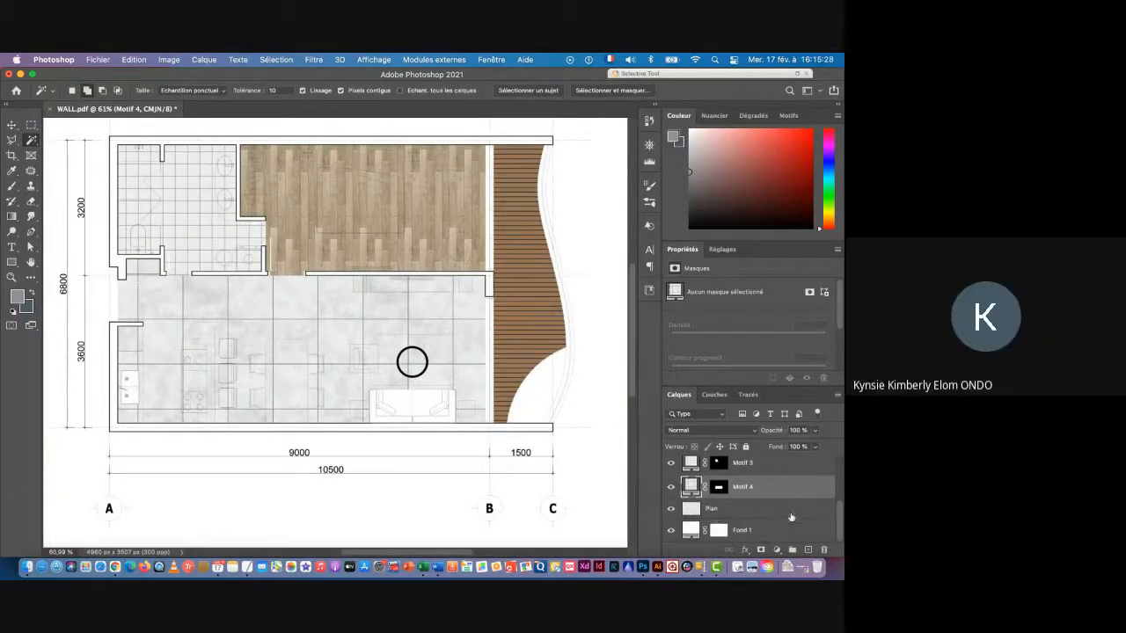
pyautogui.click(723, 510)
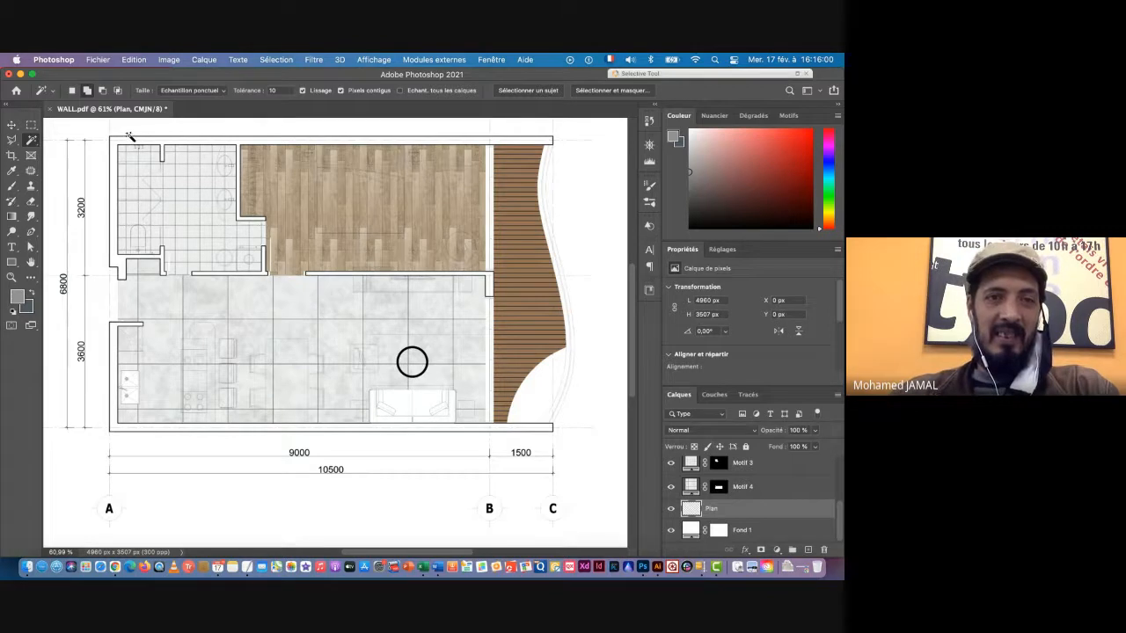
# Switch to the Google Meet call in Chrome to check on the participants, and return to Photoshop
pyautogui.press('super+Tab')
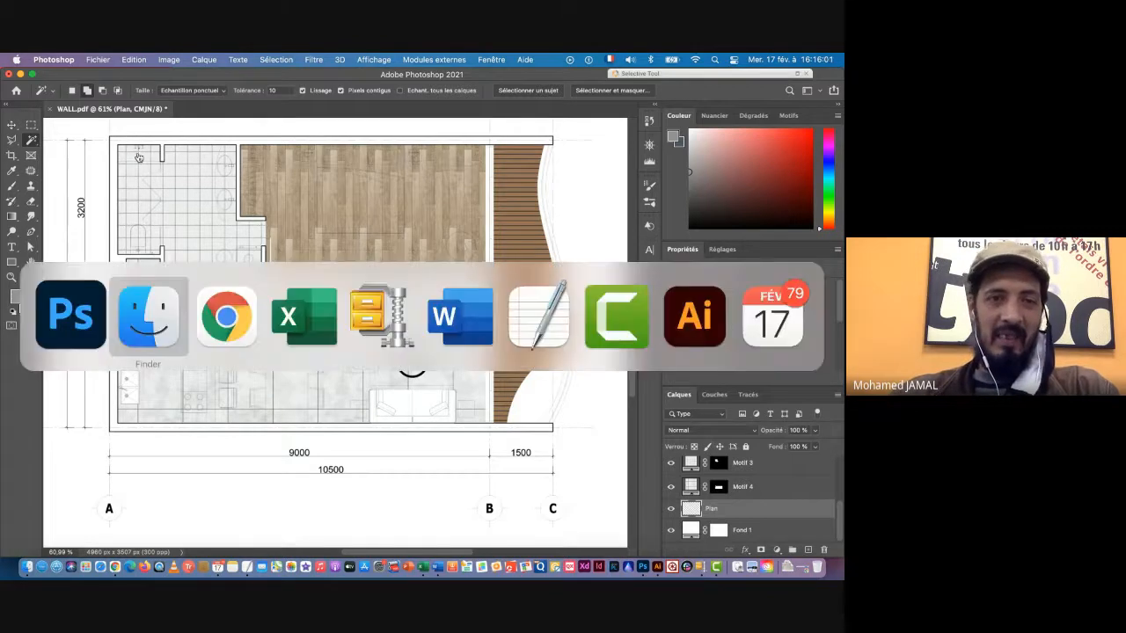
pyautogui.click(231, 320)
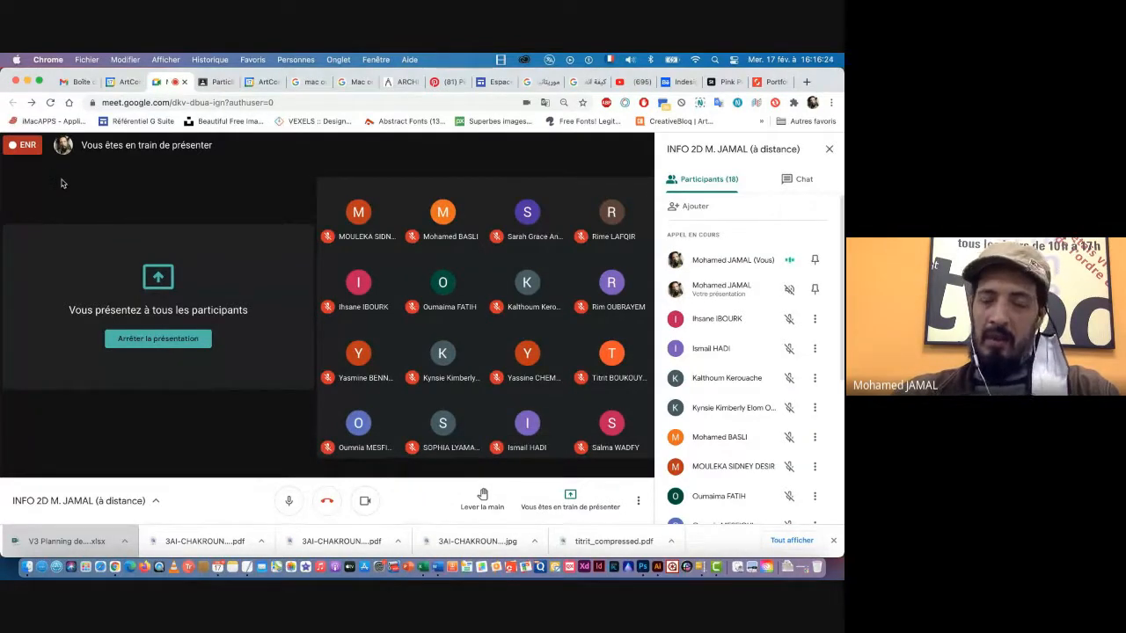
pyautogui.press('super+Tab')
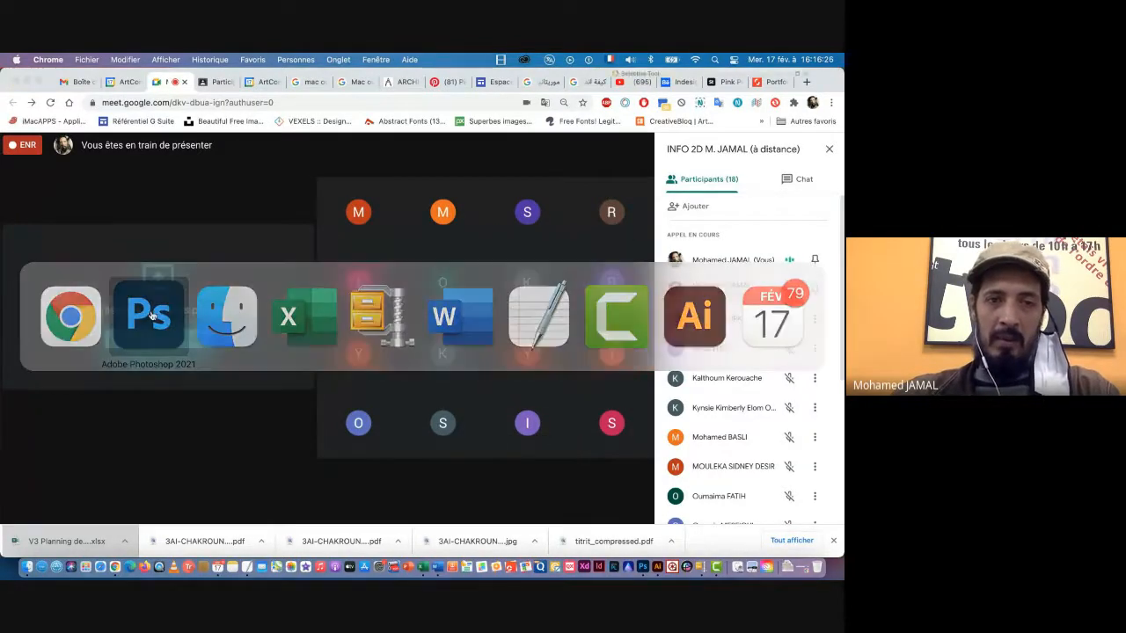
# Delete the four pattern fill layers Motif 1, Motif 2, Motif 3 and Motif 4
pyautogui.scroll(3, 765, 503)
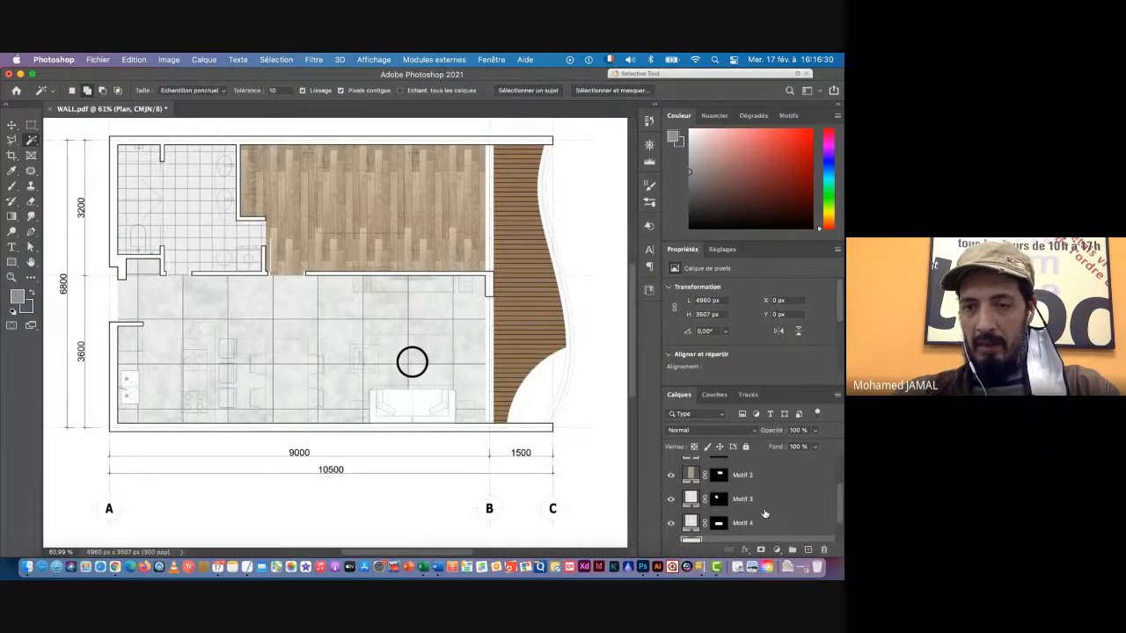
pyautogui.click(766, 520)
pyautogui.keyDown('shift'); pyautogui.click(764, 478); pyautogui.keyUp('shift')
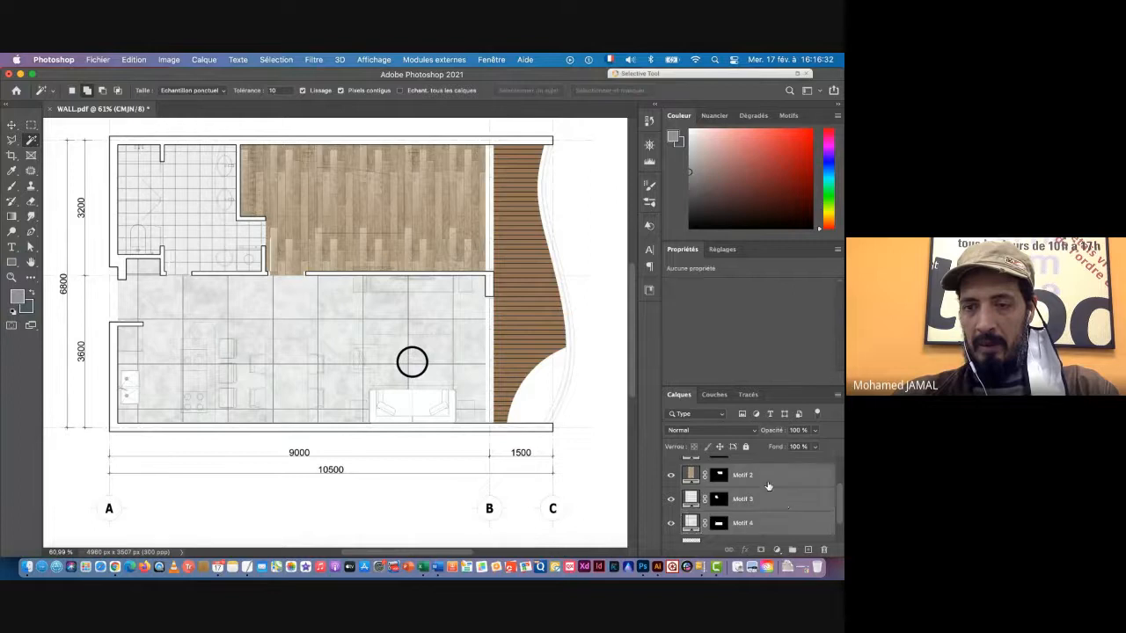
pyautogui.scroll(1, 790, 515)
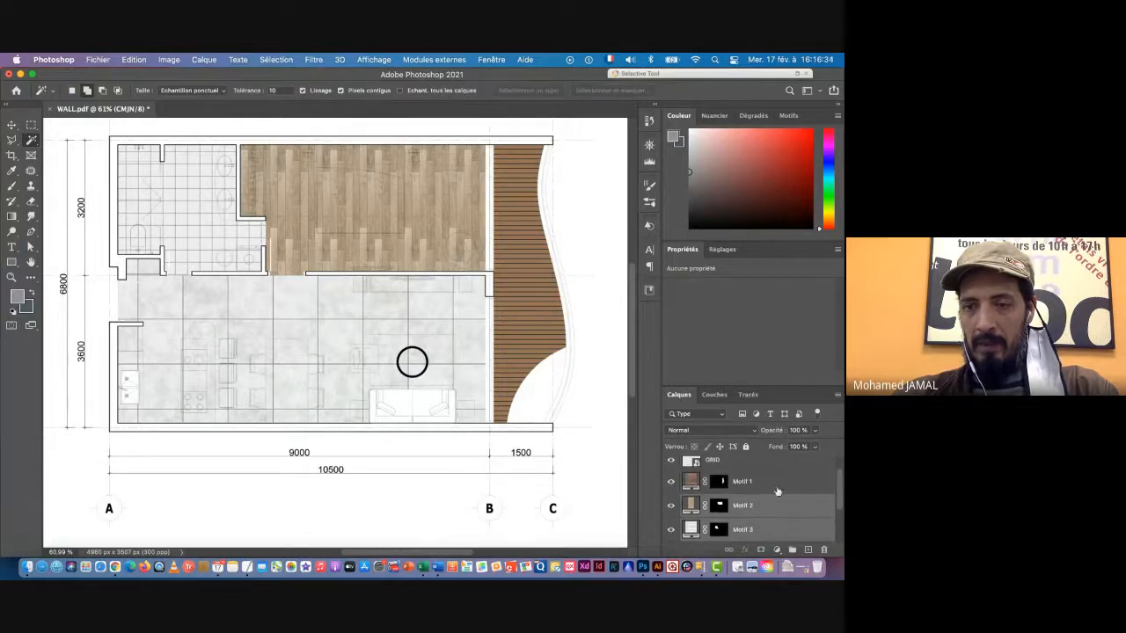
pyautogui.keyDown('shift'); pyautogui.click(772, 485); pyautogui.keyUp('shift')
pyautogui.moveTo(800, 496); pyautogui.dragTo(823, 549)
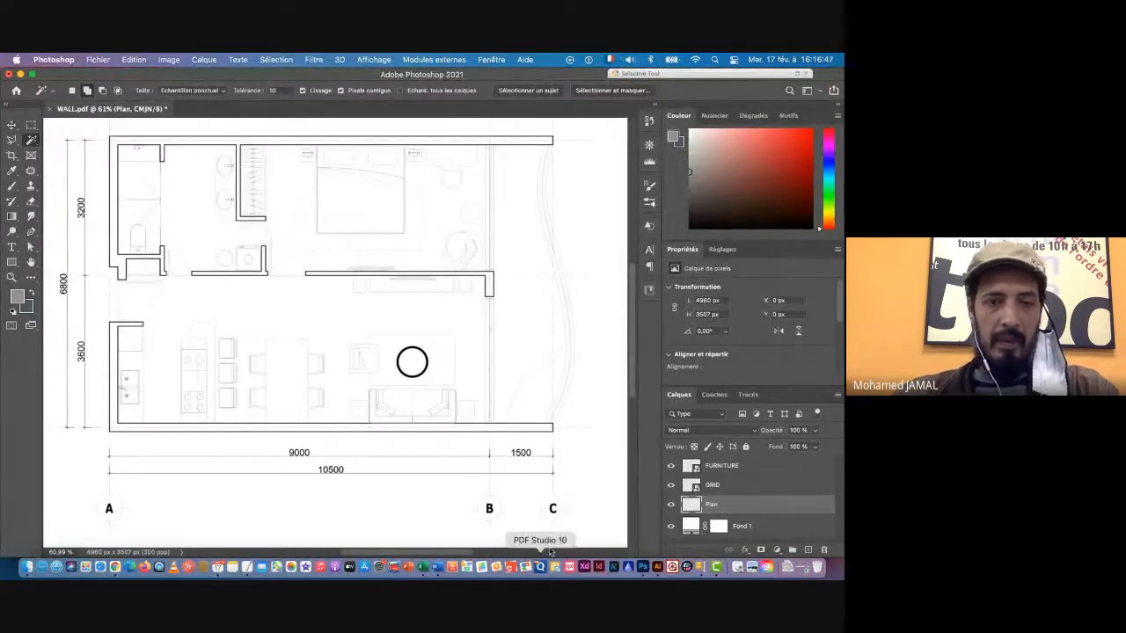
# Switch to Finder and open the texture images marble01.jpg, wc.jpg, wood01.jpg and wood02.jpg in Photoshop
pyautogui.press('super+Tab')
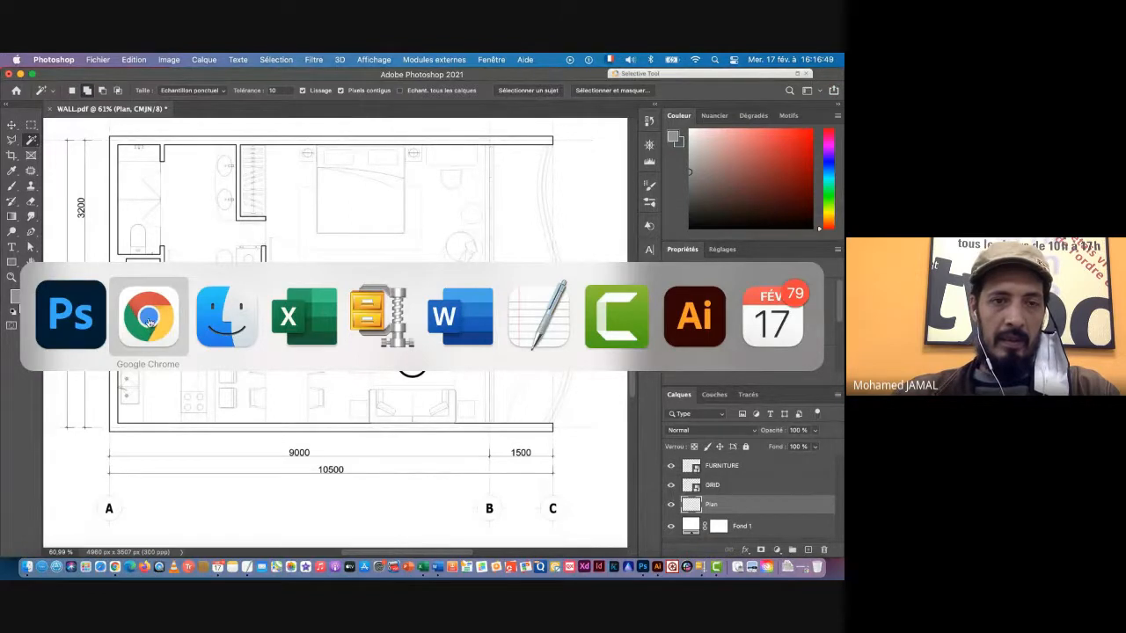
pyautogui.click(223, 319)
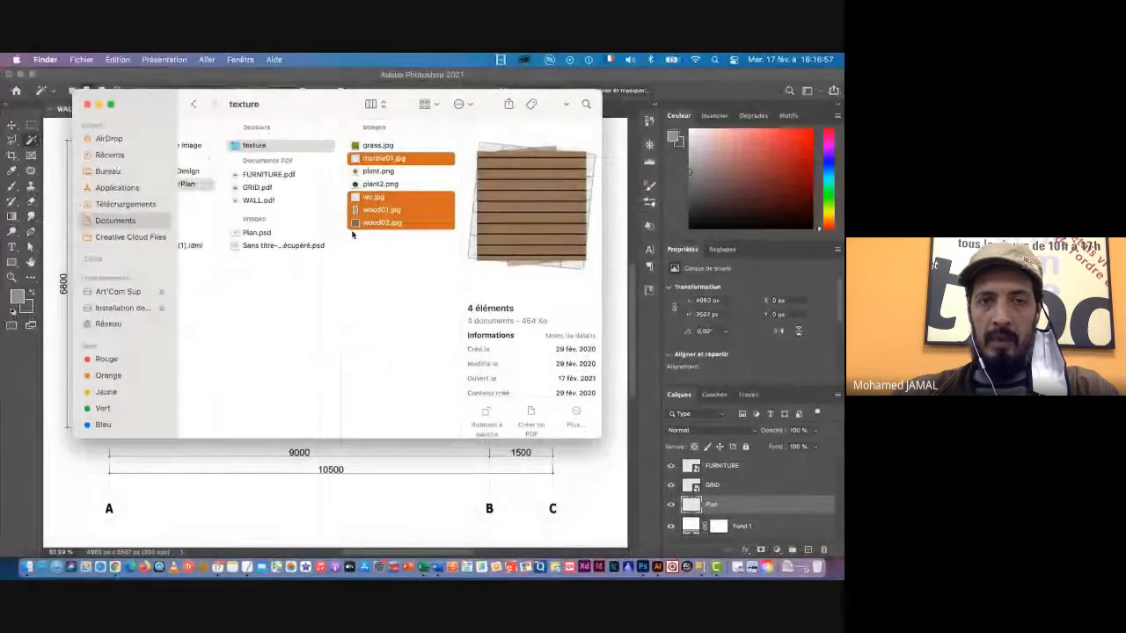
pyautogui.moveTo(357, 223); pyautogui.dragTo(646, 567)
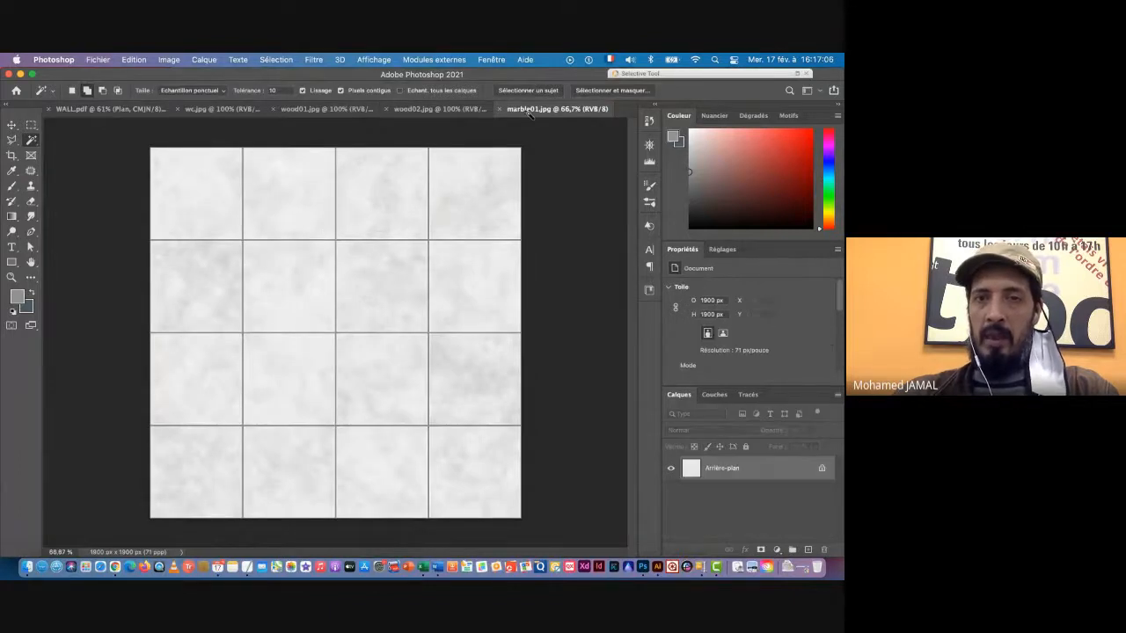
# Look through the open wood02, wood01, wc and marble01 texture images
pyautogui.click(440, 109)
pyautogui.click(327, 109)
pyautogui.click(222, 109)
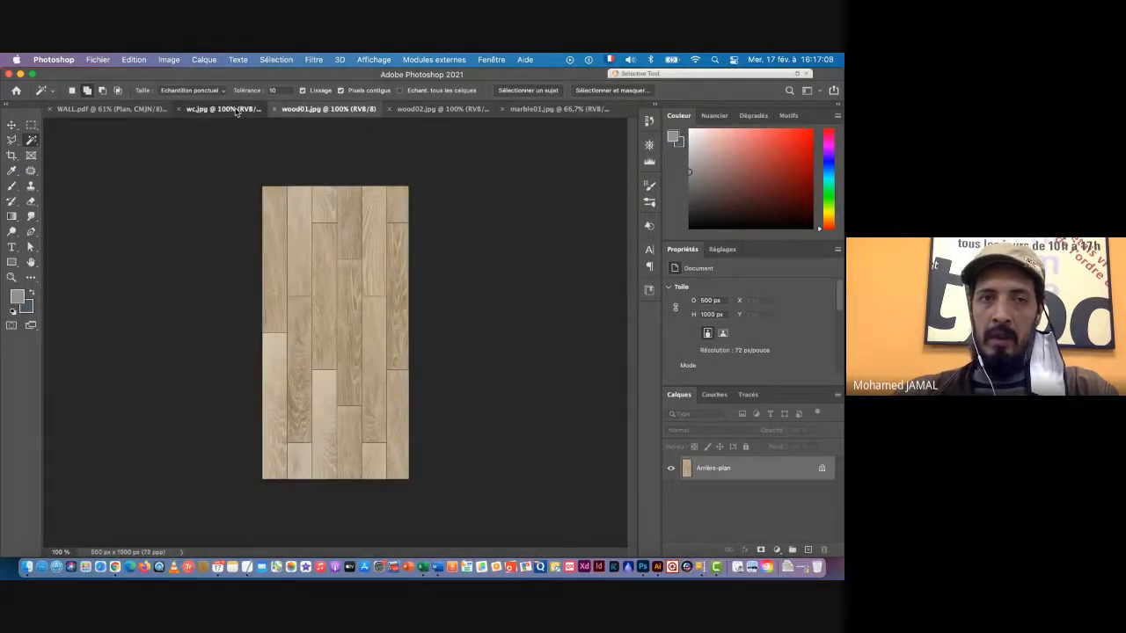
pyautogui.click(549, 110)
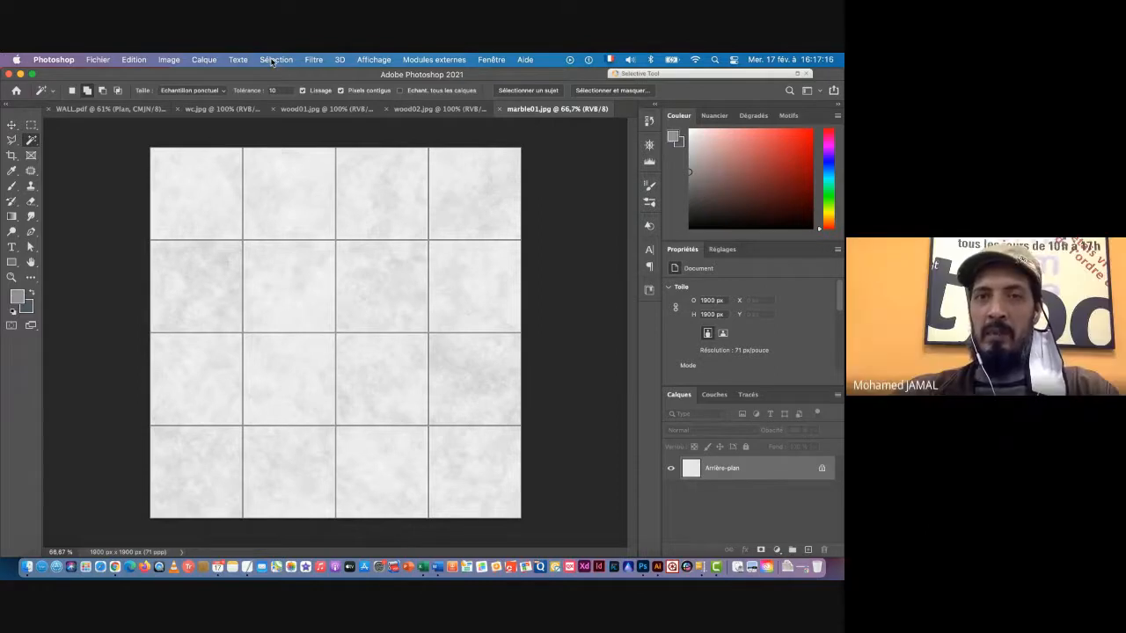
# Close the four texture images, leaving only the WALL.pdf document open
pyautogui.press('super+w')
pyautogui.press('super+w')
pyautogui.press('super+w')
pyautogui.press('super+w')
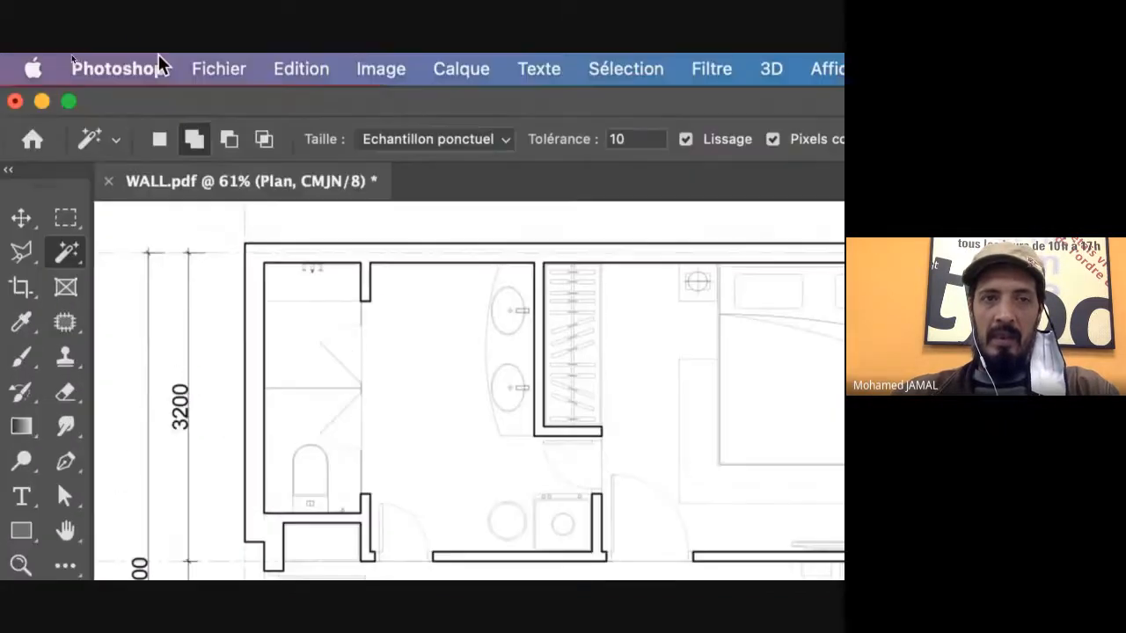
# Set the Magic Wand to new selection mode and select the living room and kitchen floor on the Plan layer
pyautogui.click(162, 141)
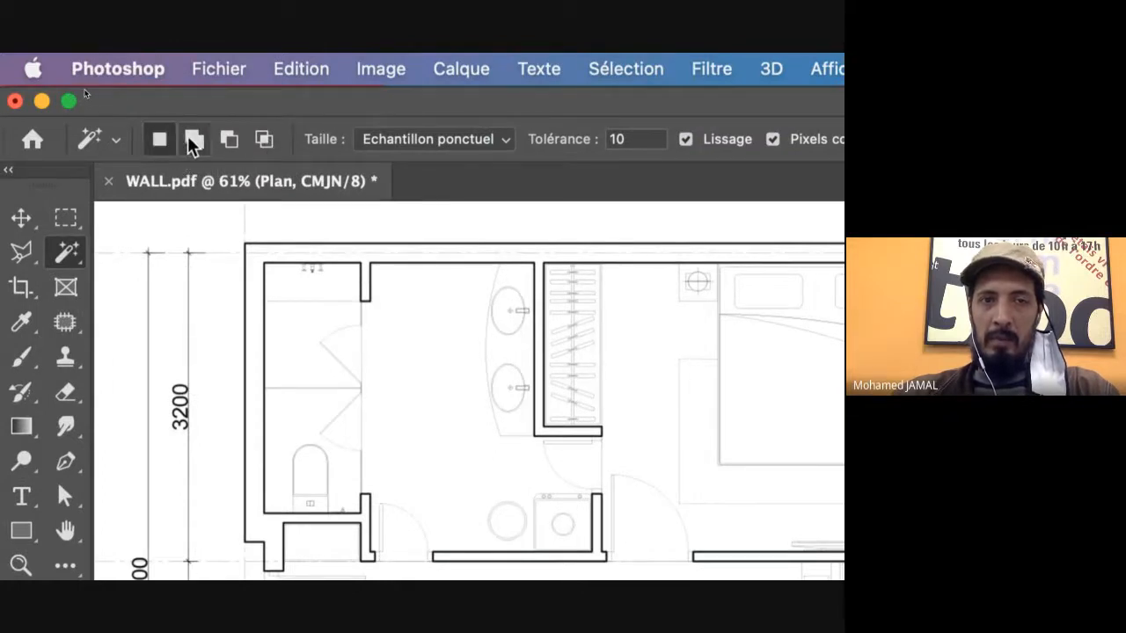
pyautogui.click(196, 144)
pyautogui.click(227, 143)
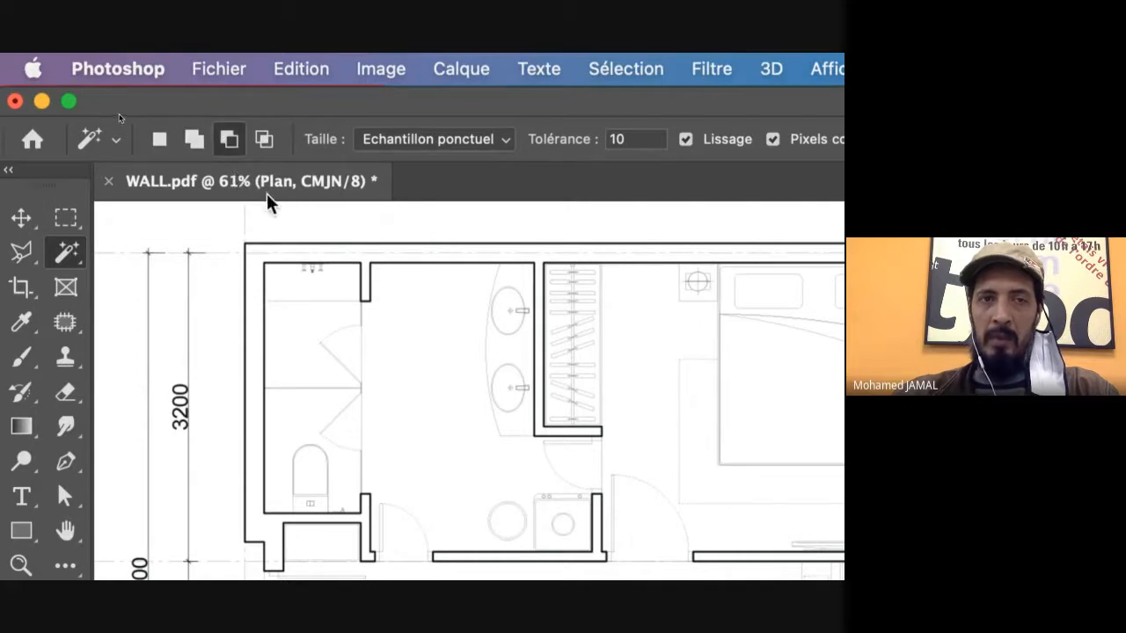
pyautogui.click(262, 143)
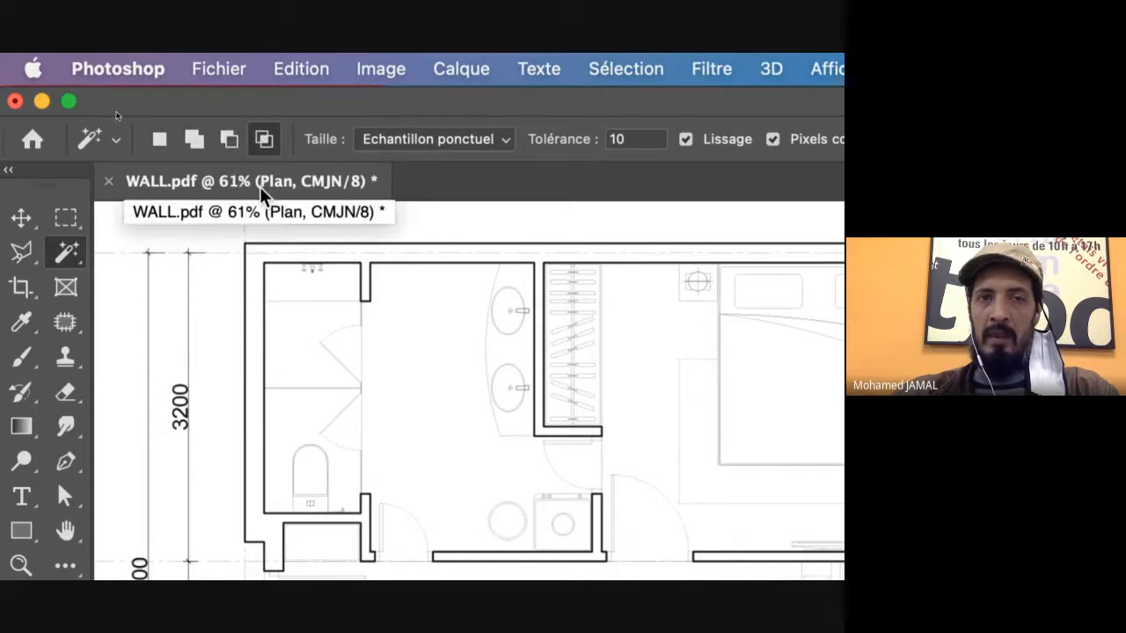
pyautogui.click(159, 146)
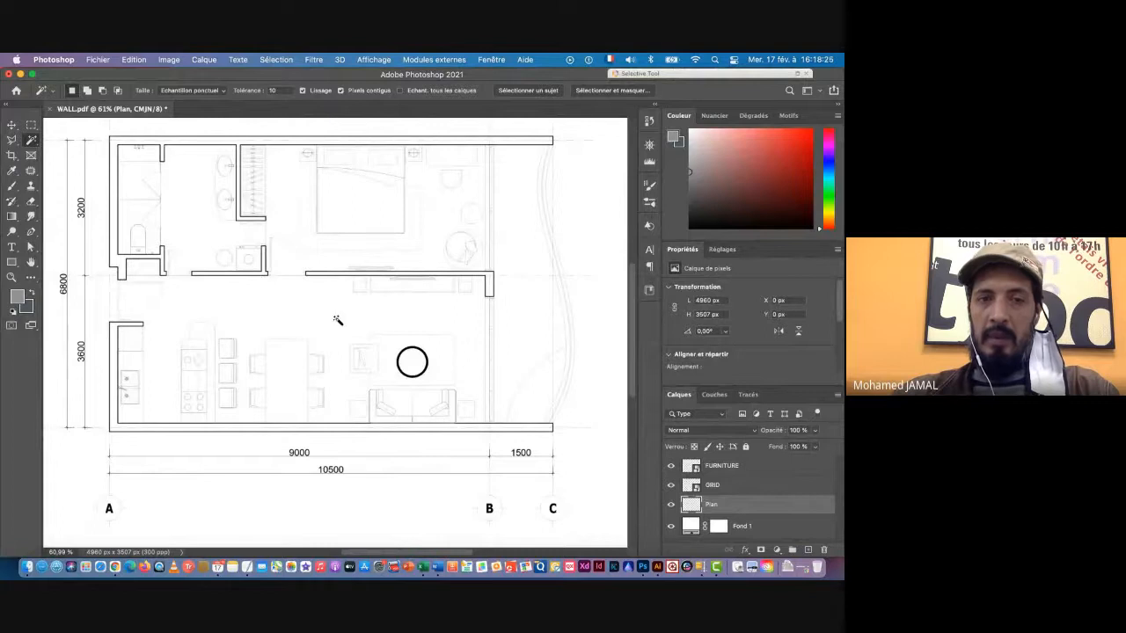
pyautogui.click(305, 311)
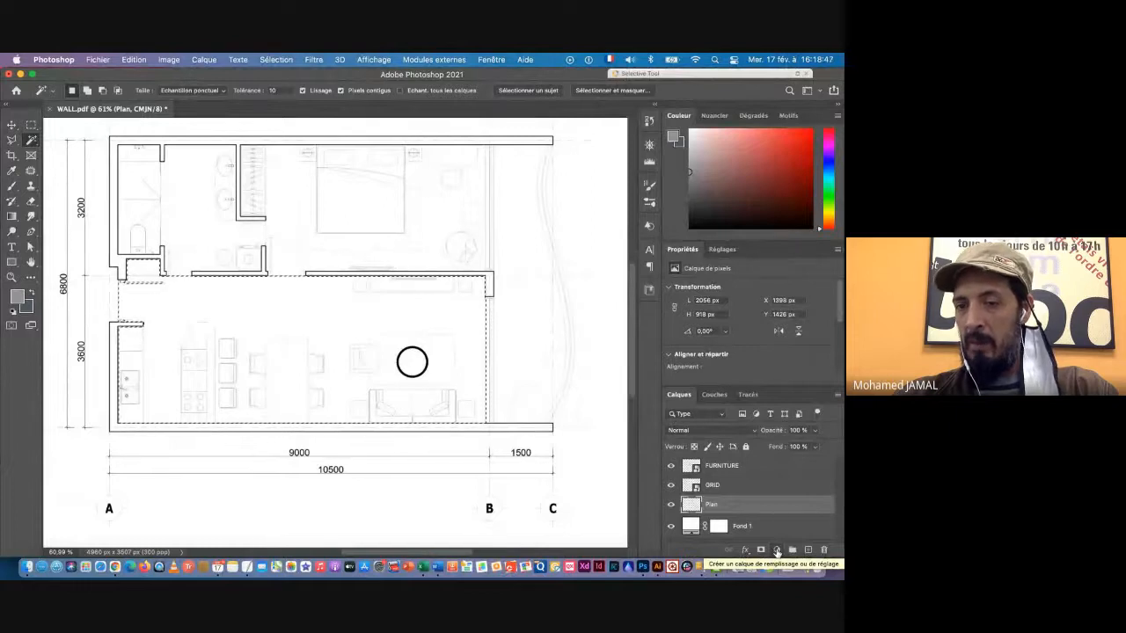
# Add a pattern fill layer over the selected living room and kitchen floor using the large light grey marble tile pattern
pyautogui.click(777, 551)
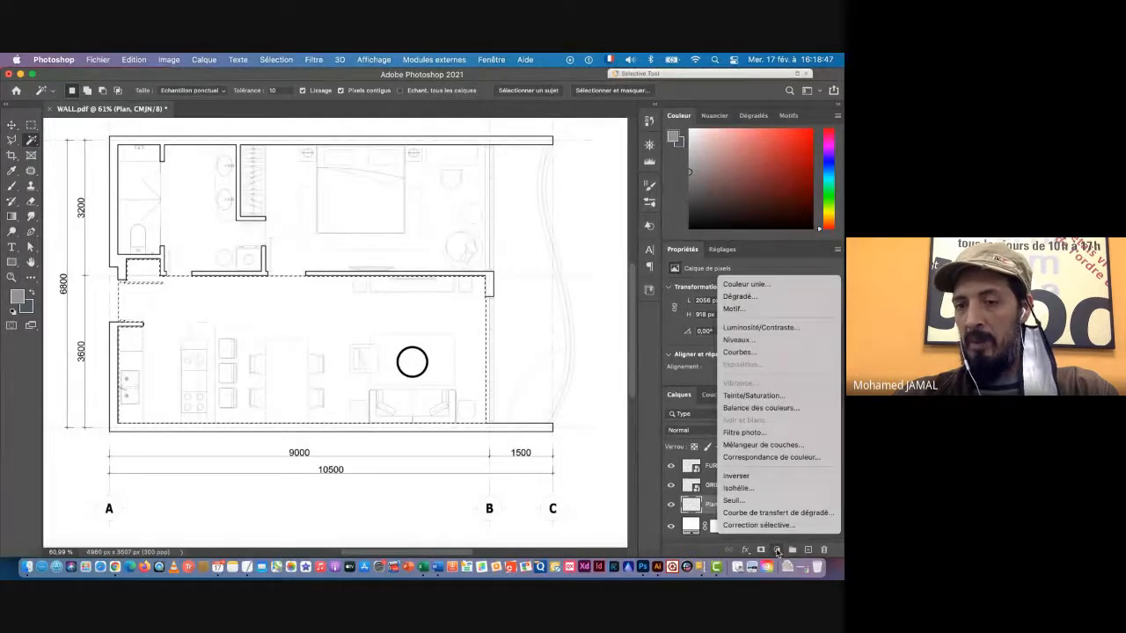
pyautogui.click(738, 309)
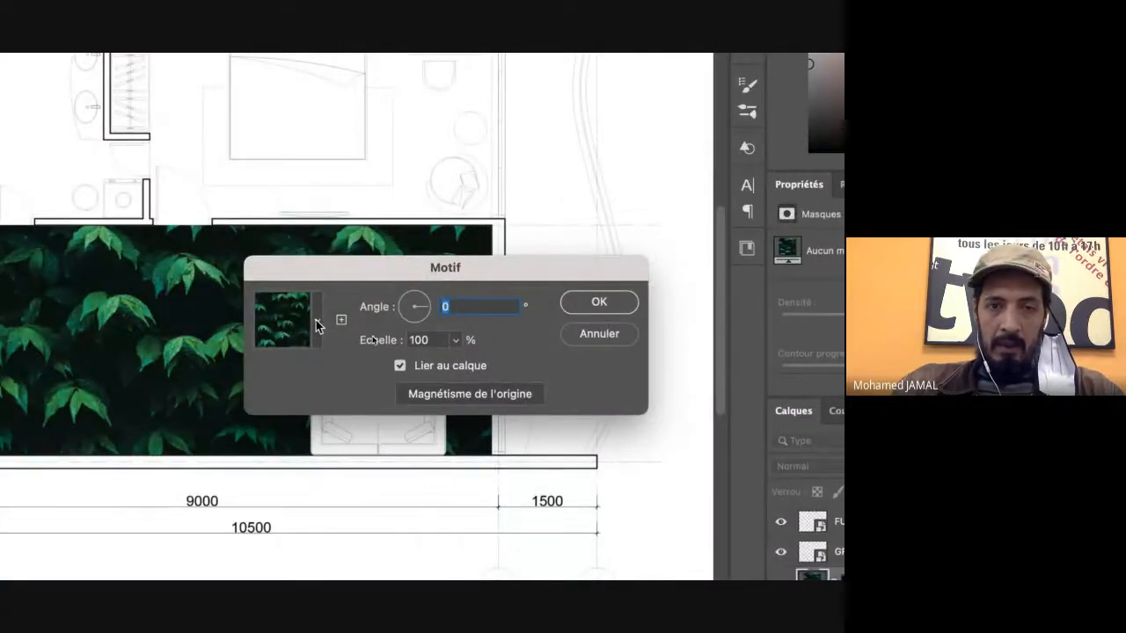
pyautogui.click(316, 322)
pyautogui.moveTo(363, 386); pyautogui.dragTo(363, 451)
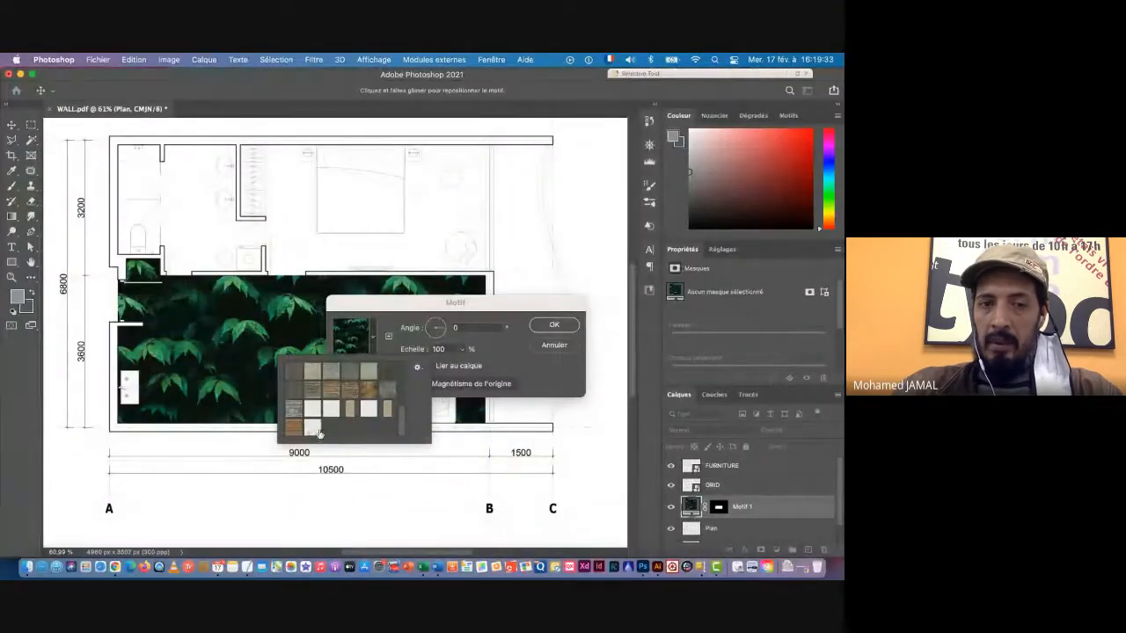
pyautogui.click(312, 430)
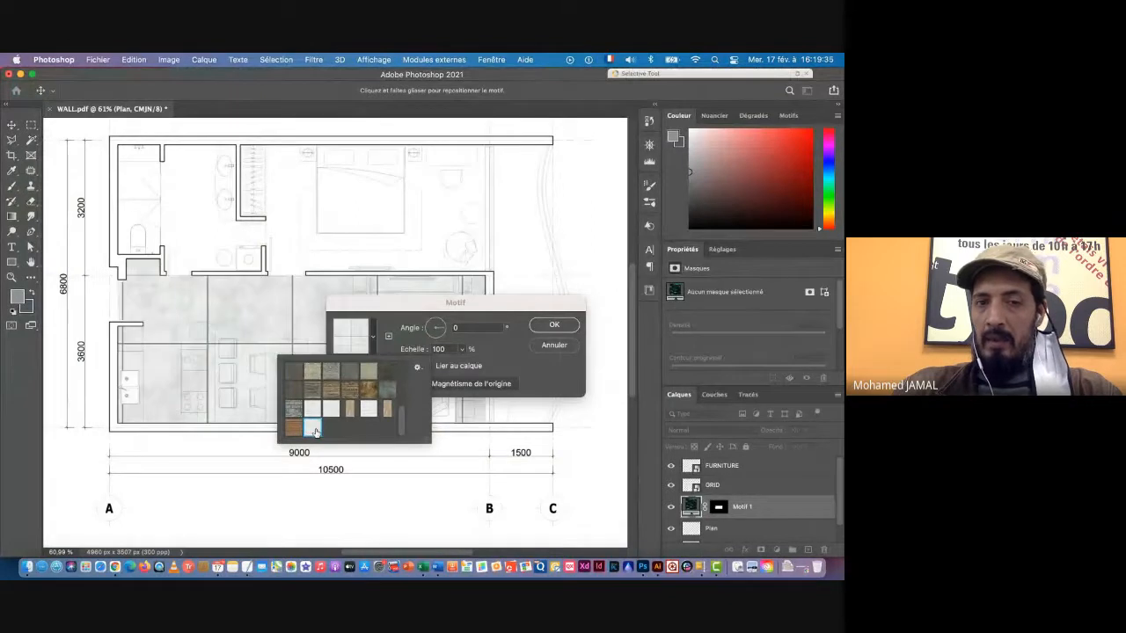
# Set the living room floor pattern's scale to 53% and apply the fill
pyautogui.click(503, 361)
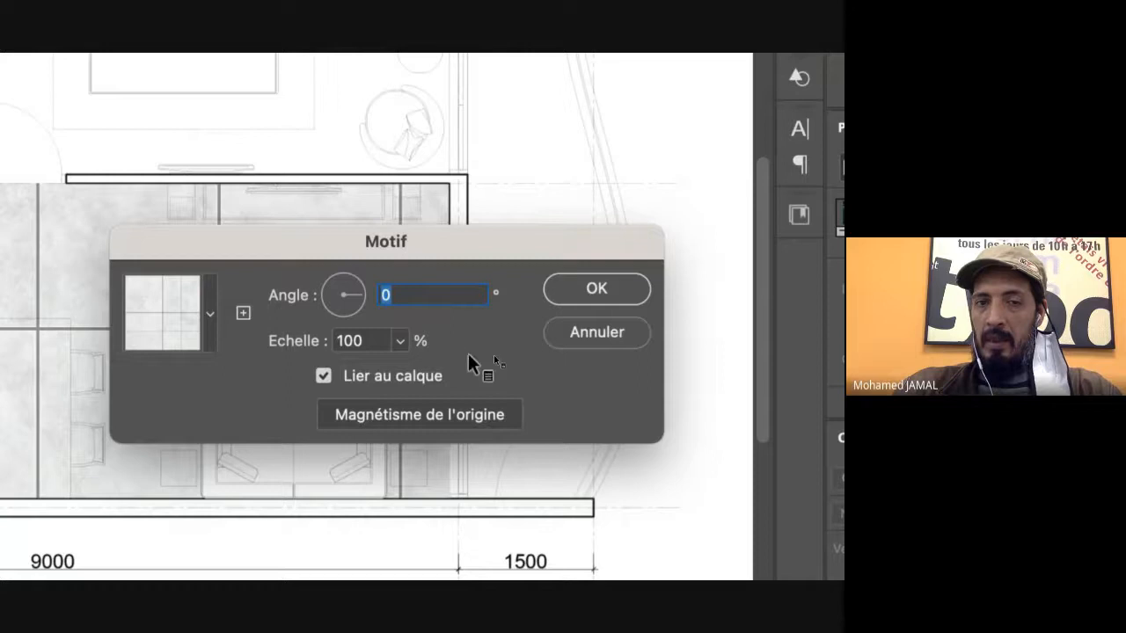
pyautogui.doubleClick(369, 339)
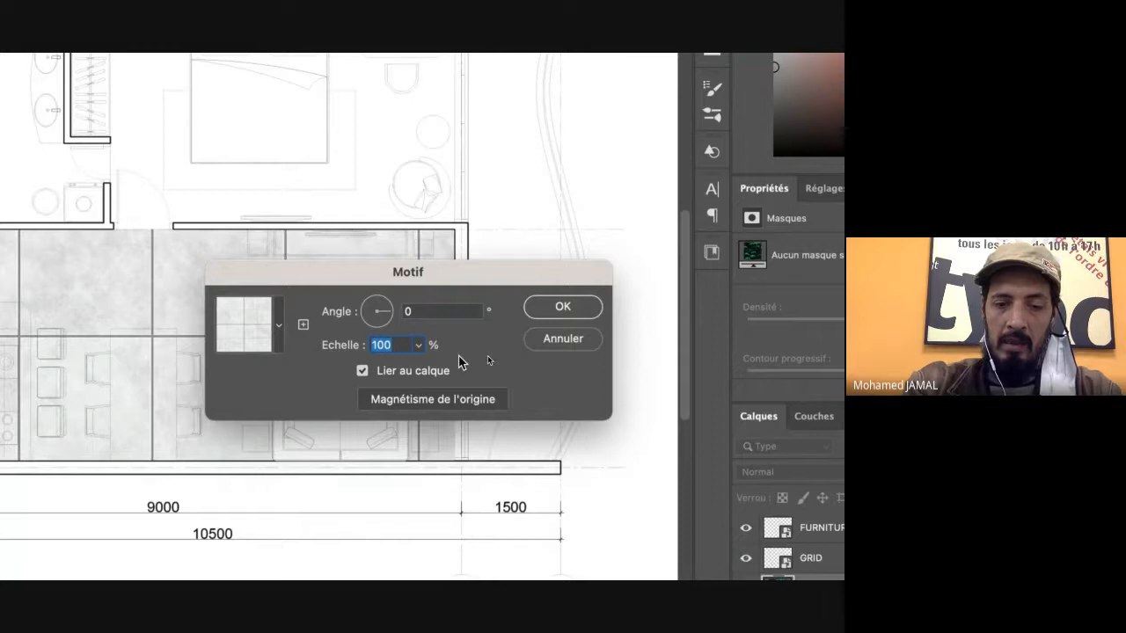
pyautogui.write('53')
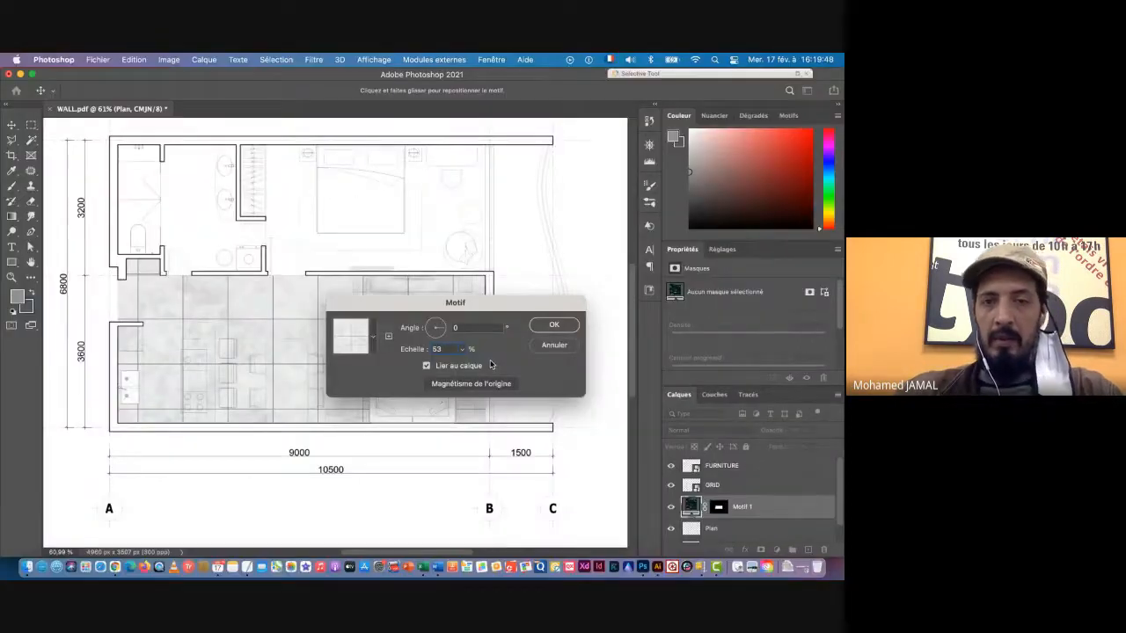
pyautogui.click(551, 324)
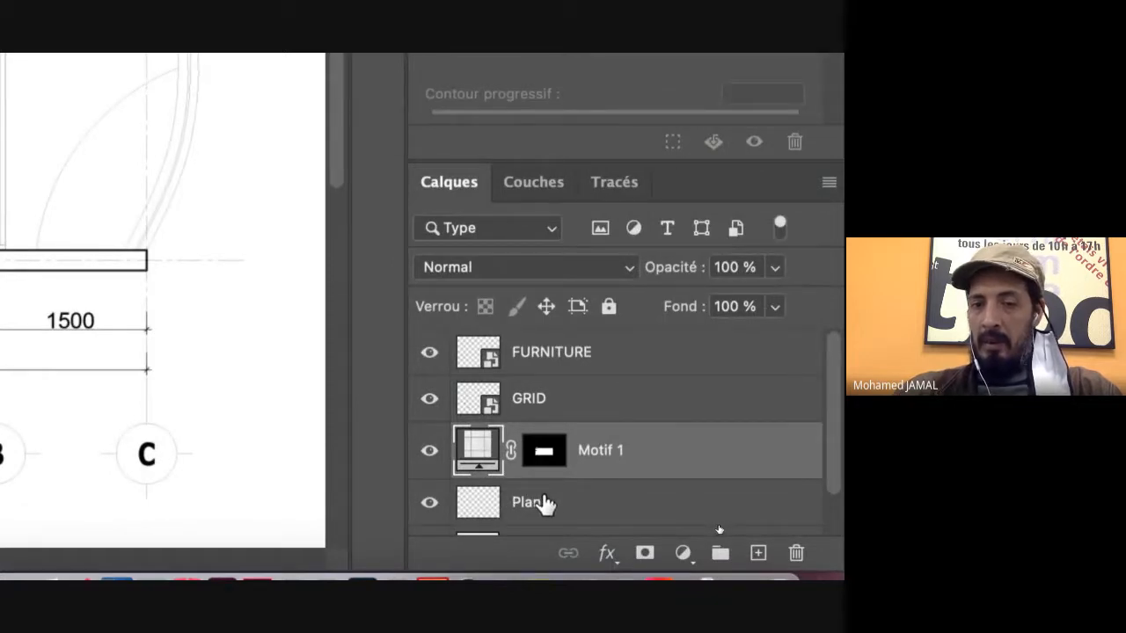
# Select the bathroom floor on the Plan layer with the Magic Wand, then add the adjoining shower and toilet floor to the selection
pyautogui.click(545, 503)
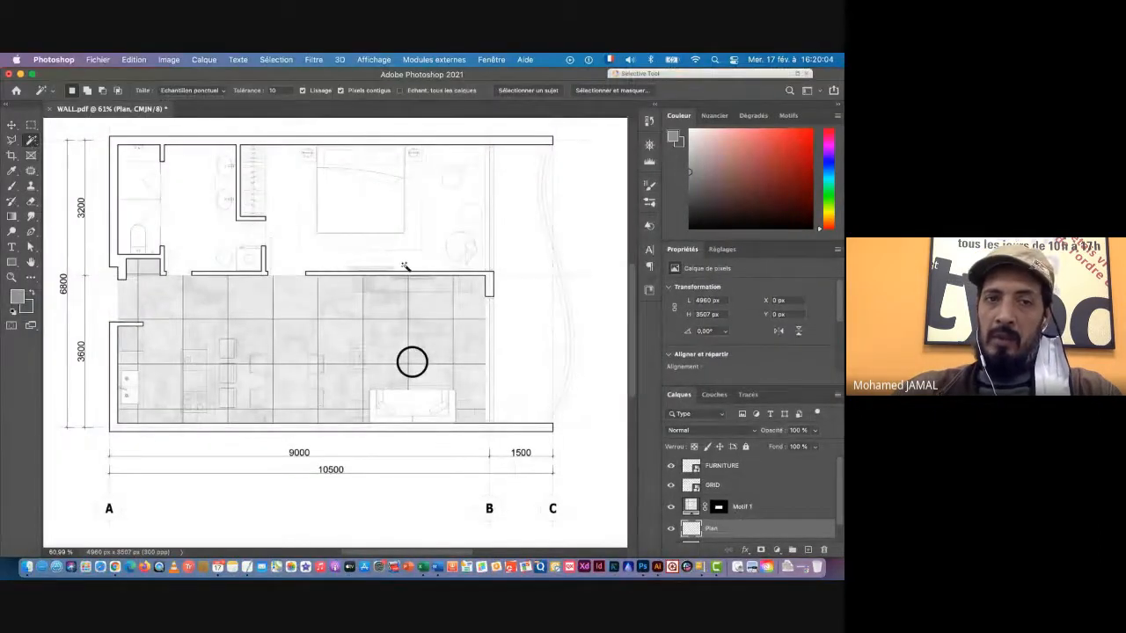
pyautogui.click(195, 225)
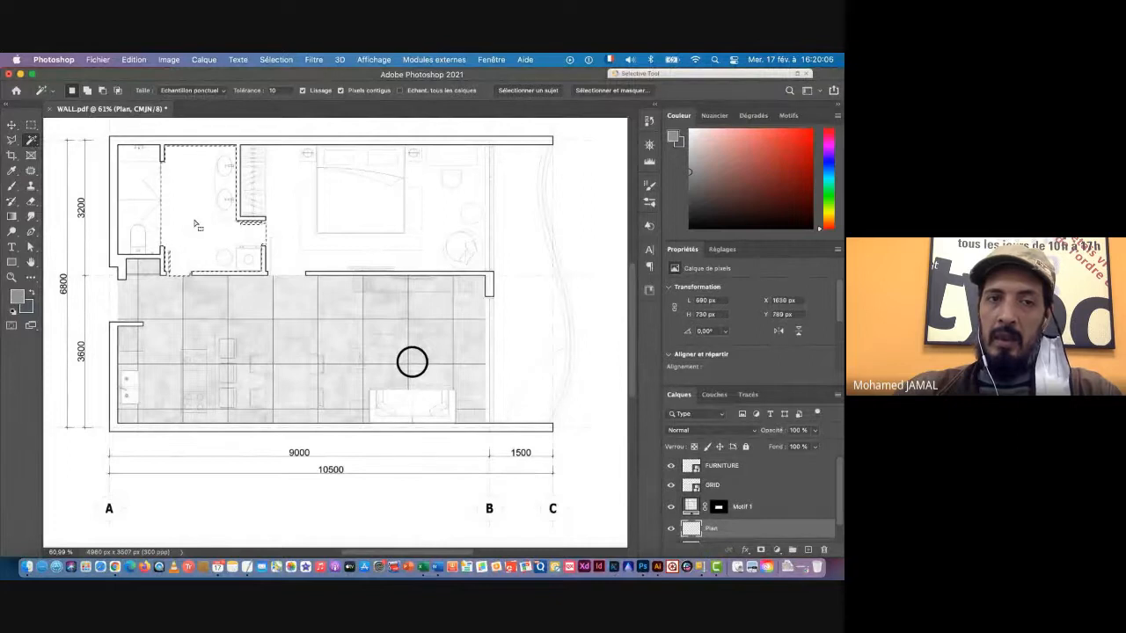
pyautogui.press('super+plus')
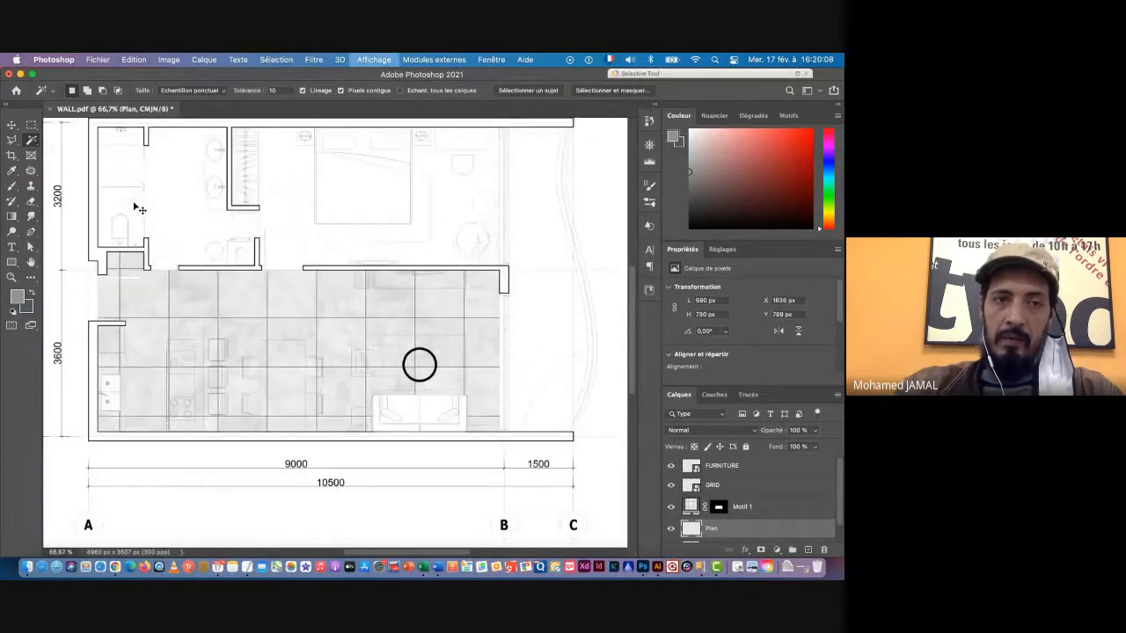
pyautogui.press('super+plus')
pyautogui.scroll(4, 138, 206)
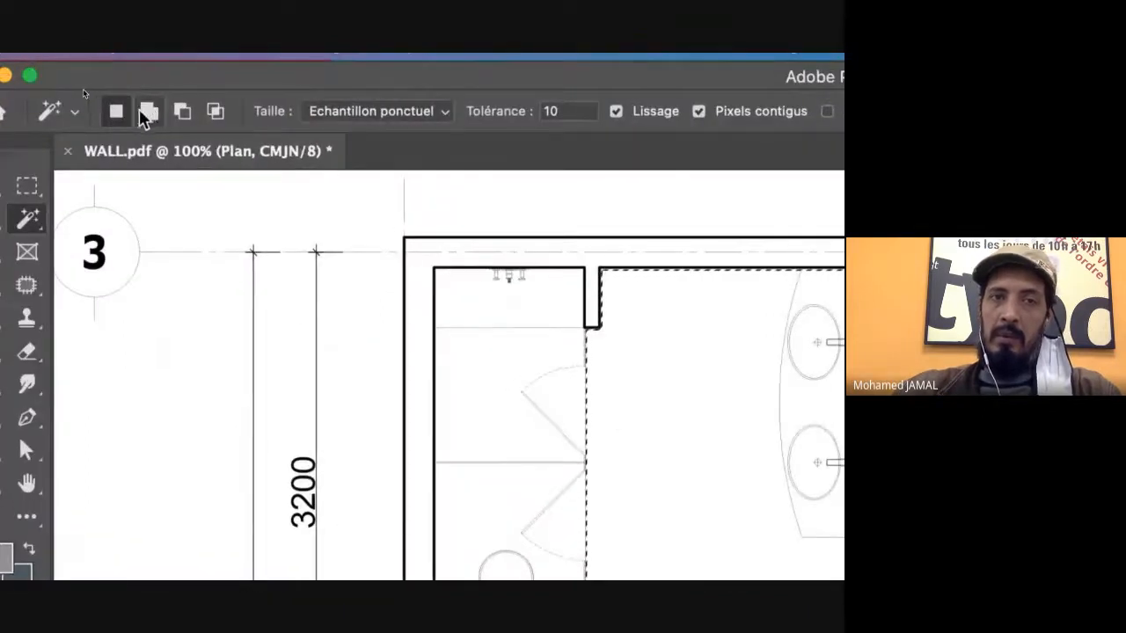
pyautogui.click(149, 114)
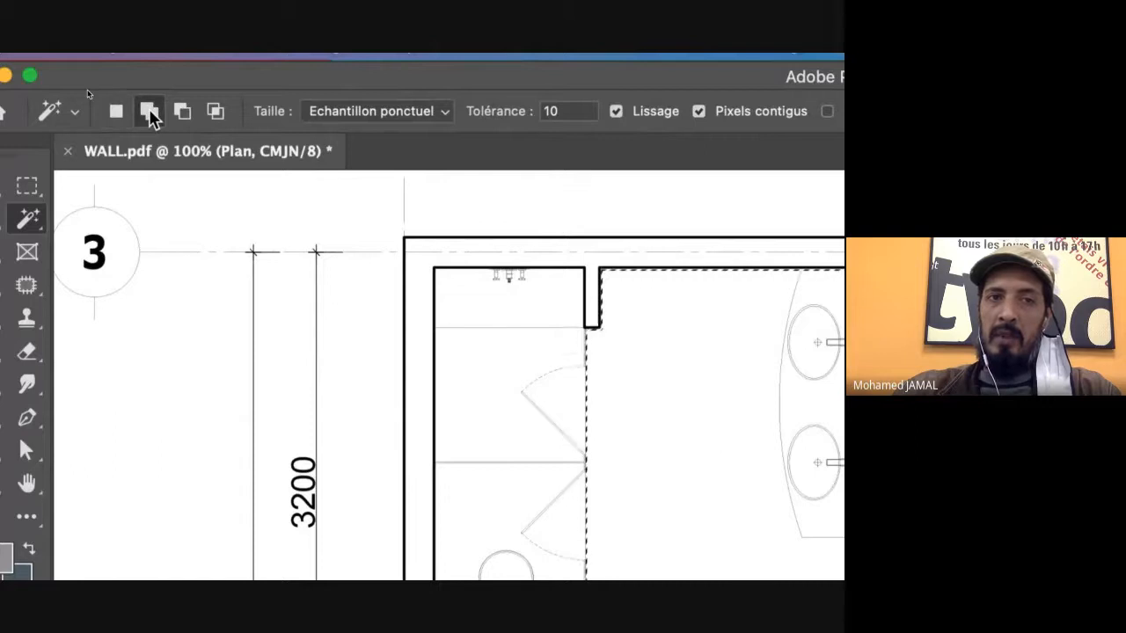
pyautogui.scroll(-2, 150, 112)
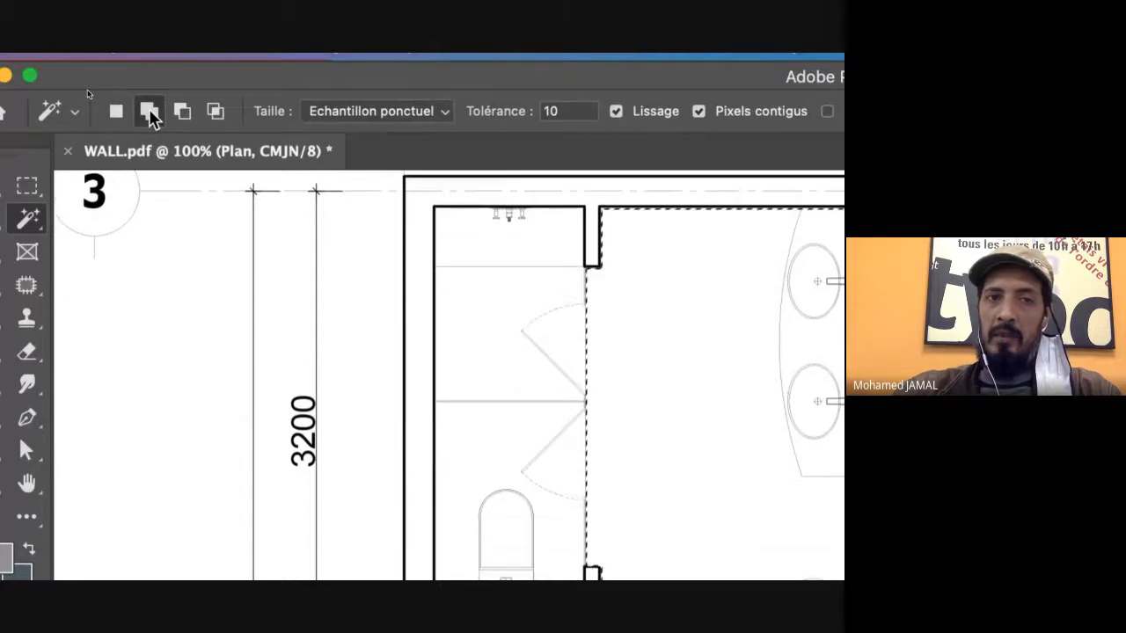
pyautogui.click(510, 369)
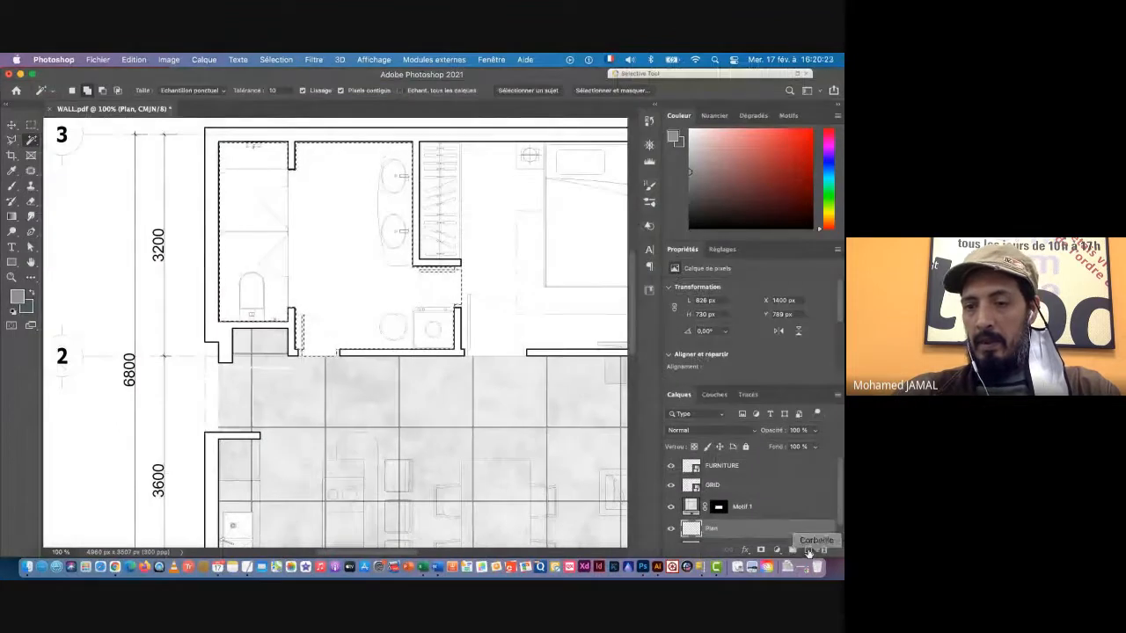
# Add a pattern fill layer over the selected bathroom and toilet floors using the small light square tile pattern
pyautogui.click(778, 550)
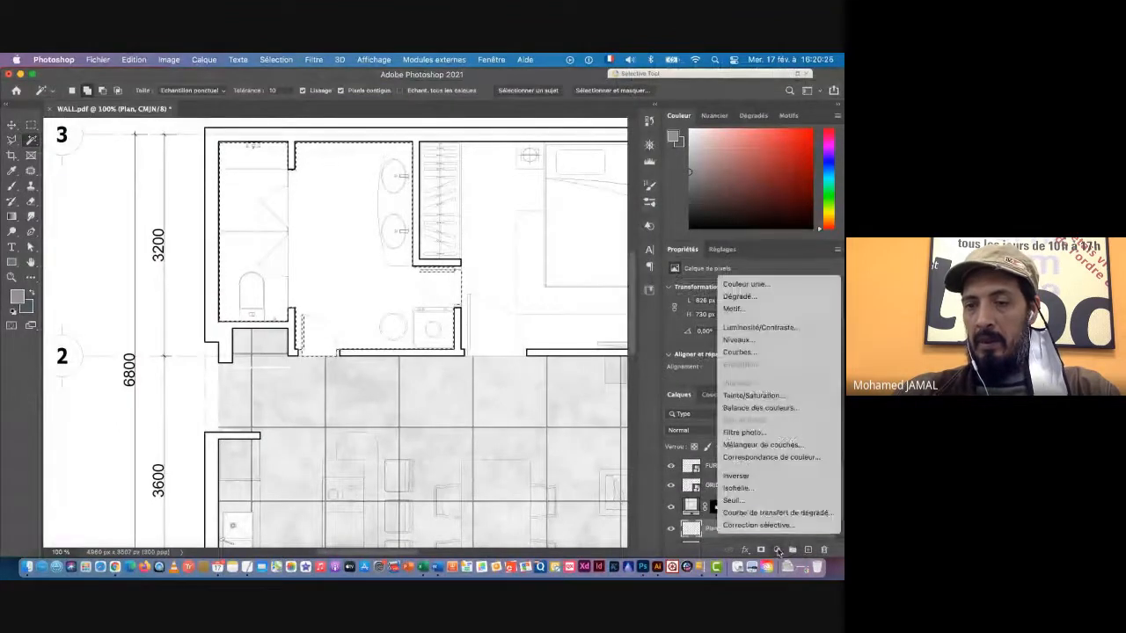
pyautogui.click(732, 308)
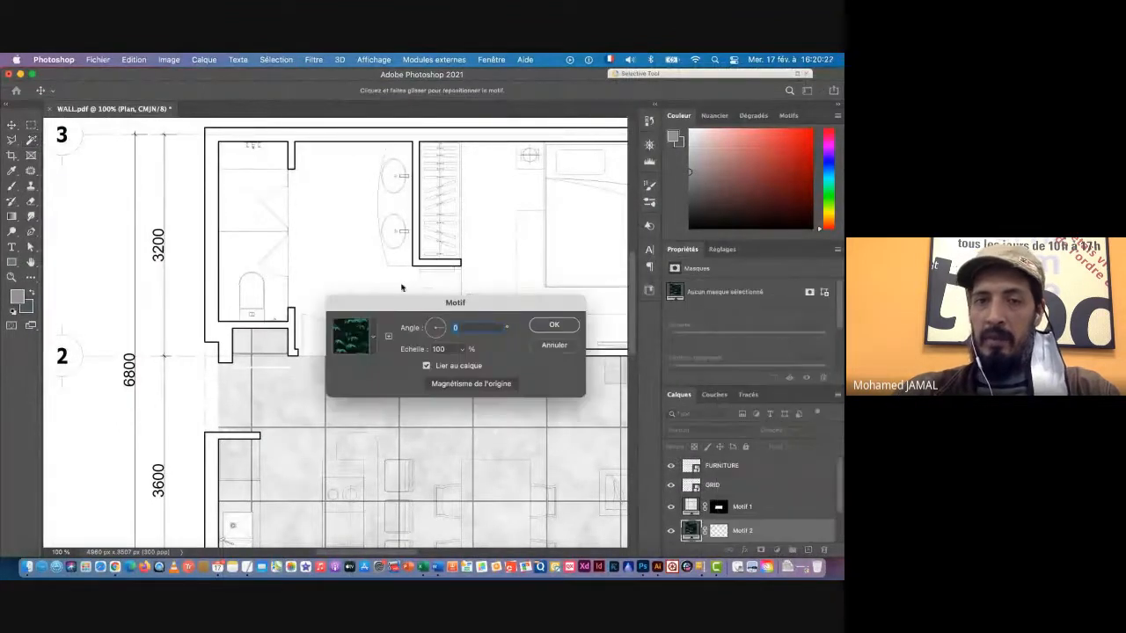
pyautogui.click(374, 340)
pyautogui.click(369, 411)
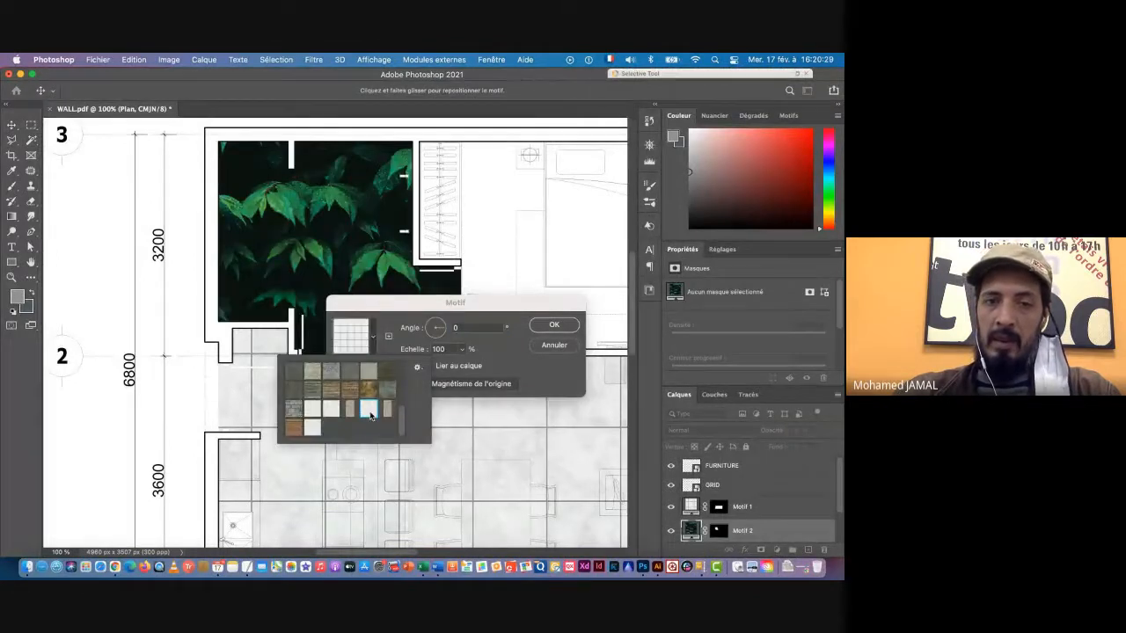
# Set the bathroom tile pattern's scale to 40% and apply the fill
pyautogui.click(500, 362)
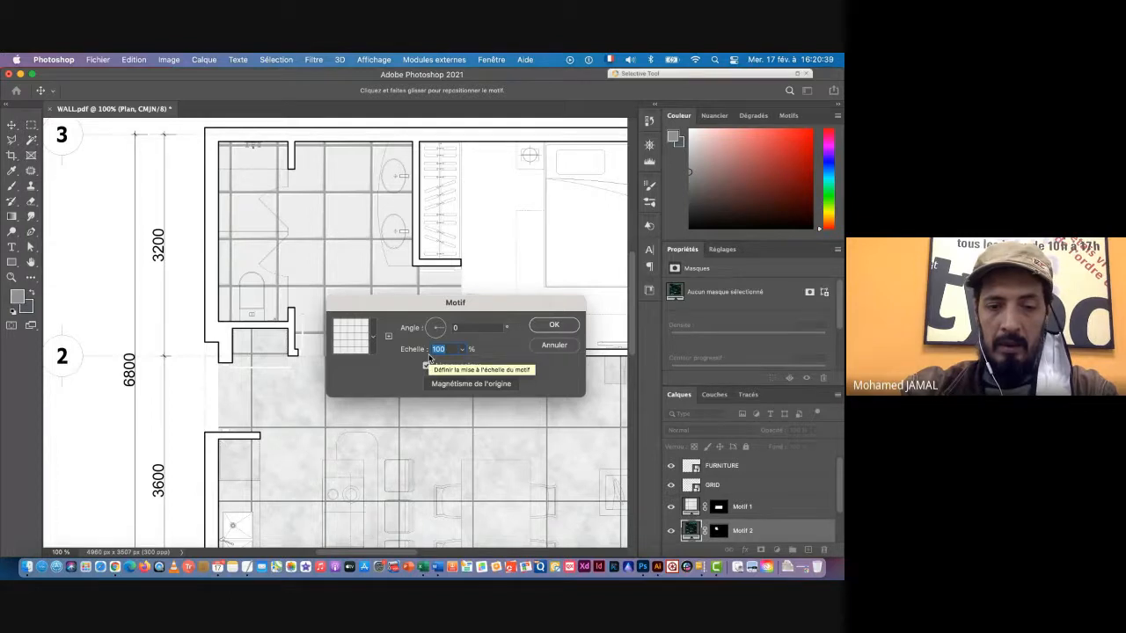
pyautogui.write('40')
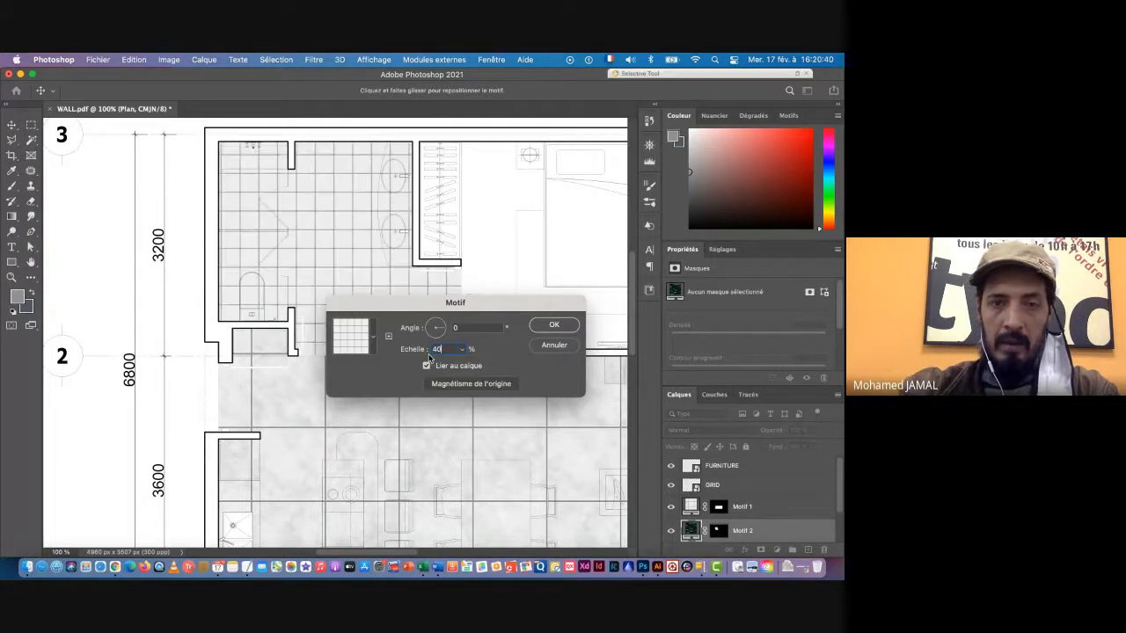
pyautogui.moveTo(390, 305); pyautogui.dragTo(285, 375)
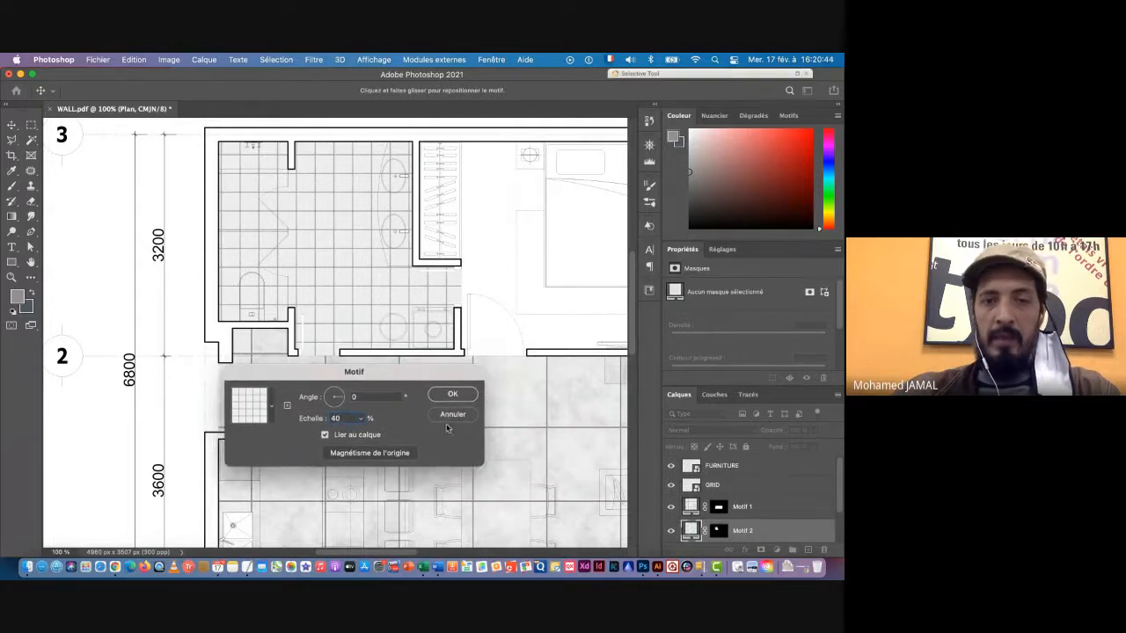
pyautogui.click(451, 395)
# Select the bedroom floor on the Plan layer with the Magic Wand
pyautogui.moveTo(567, 360); pyautogui.dragTo(283, 328)
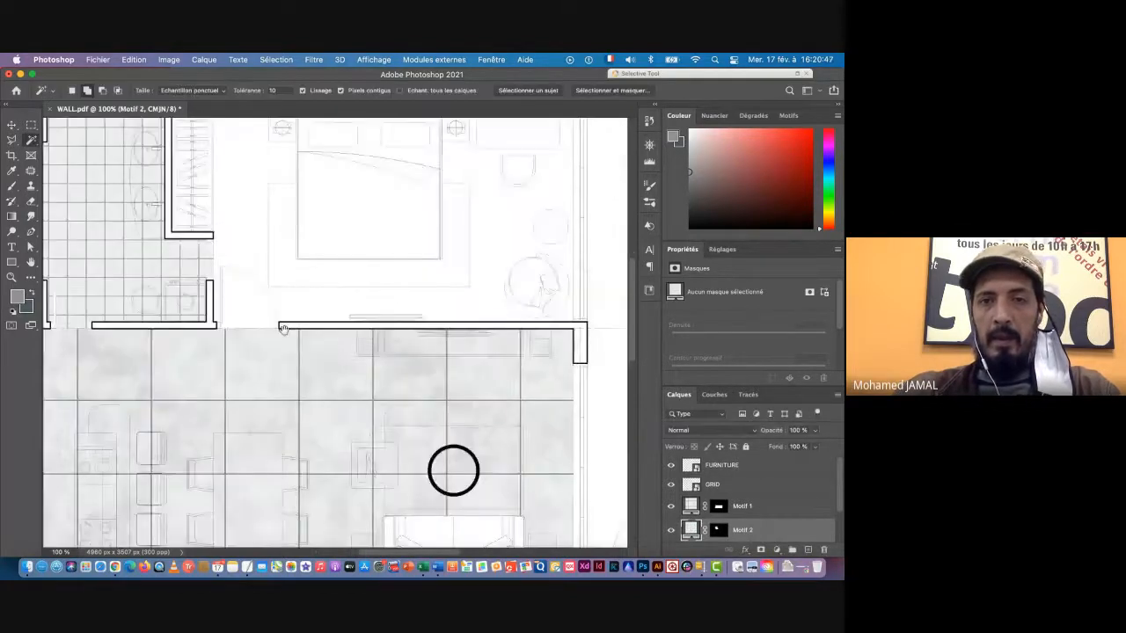
pyautogui.scroll(-2, 794, 513)
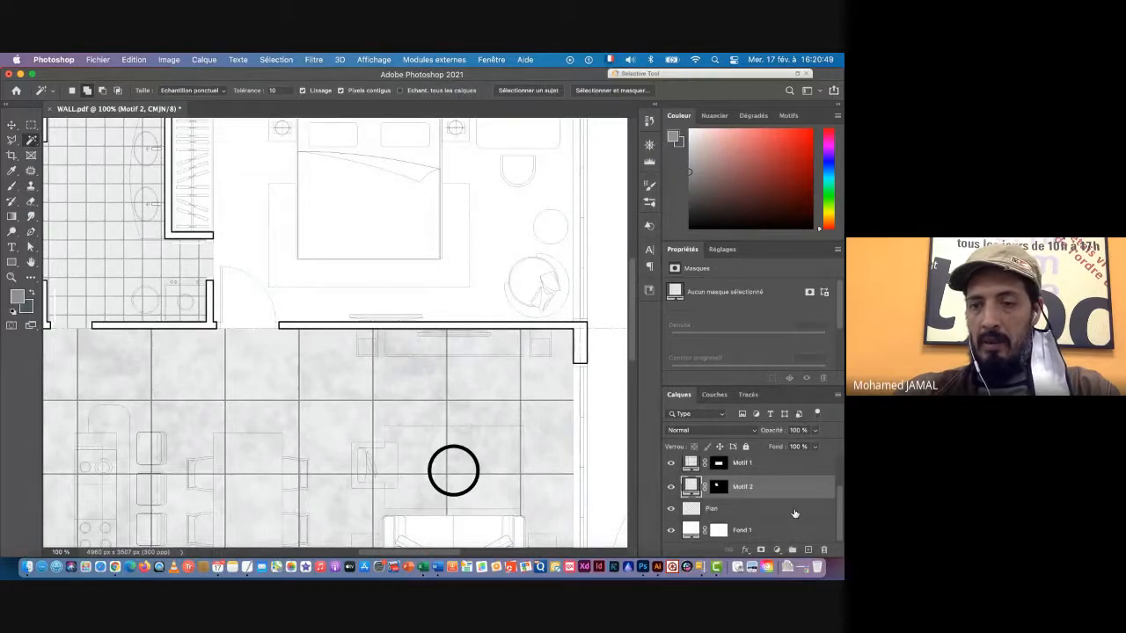
pyautogui.click(730, 510)
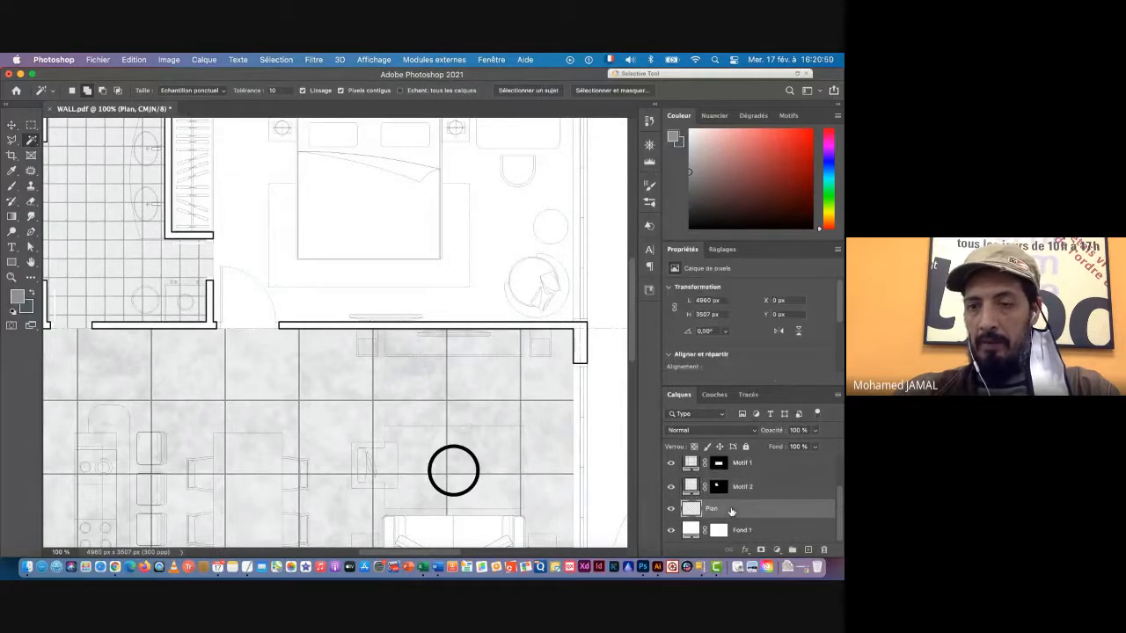
pyautogui.click(509, 236)
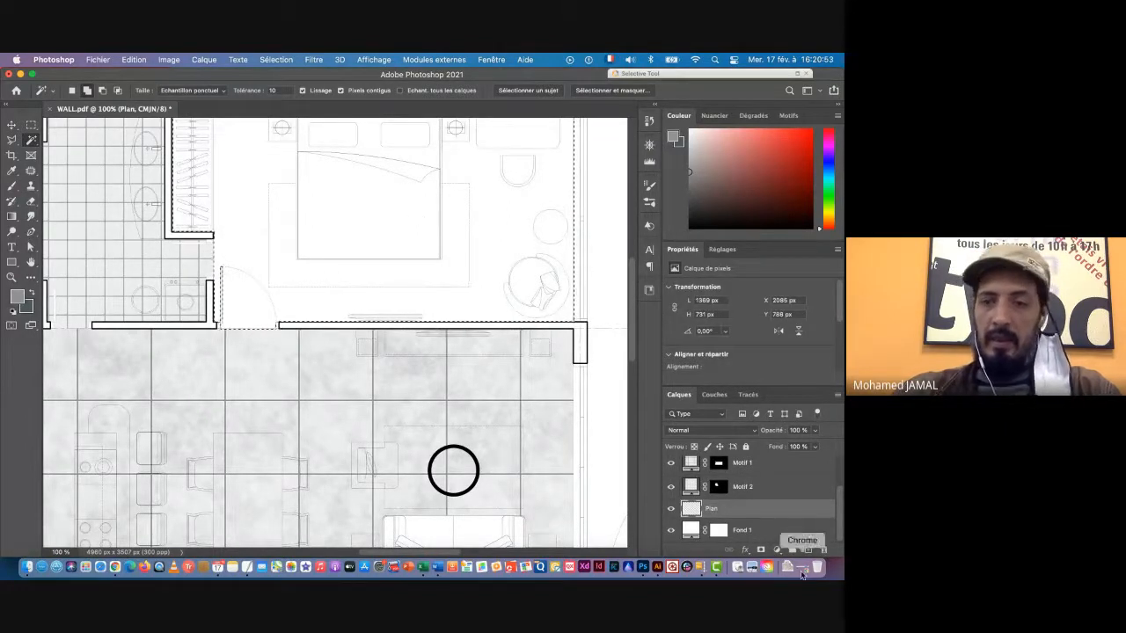
# Add a pattern fill layer over the selected bedroom floor using the light brown vertical wood plank pattern
pyautogui.click(777, 550)
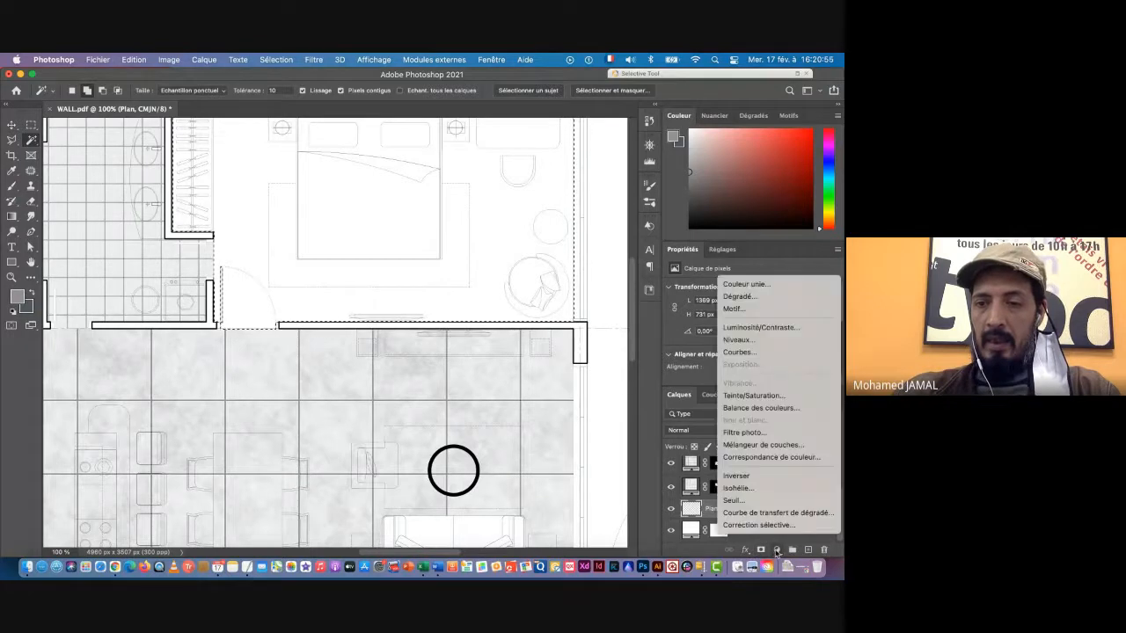
pyautogui.click(731, 309)
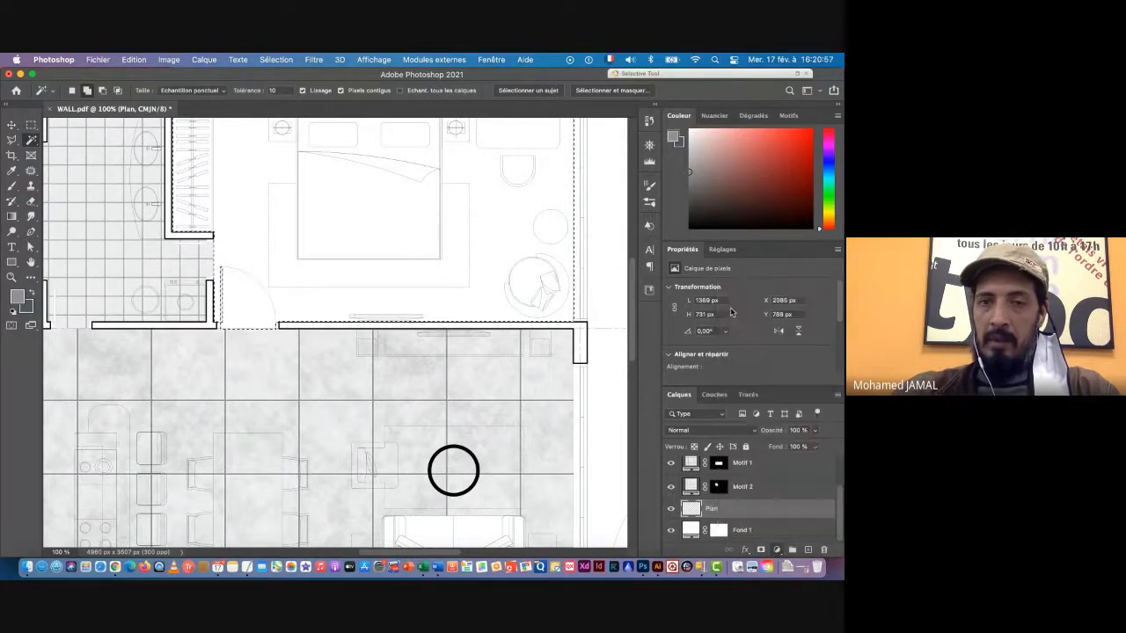
pyautogui.click(273, 411)
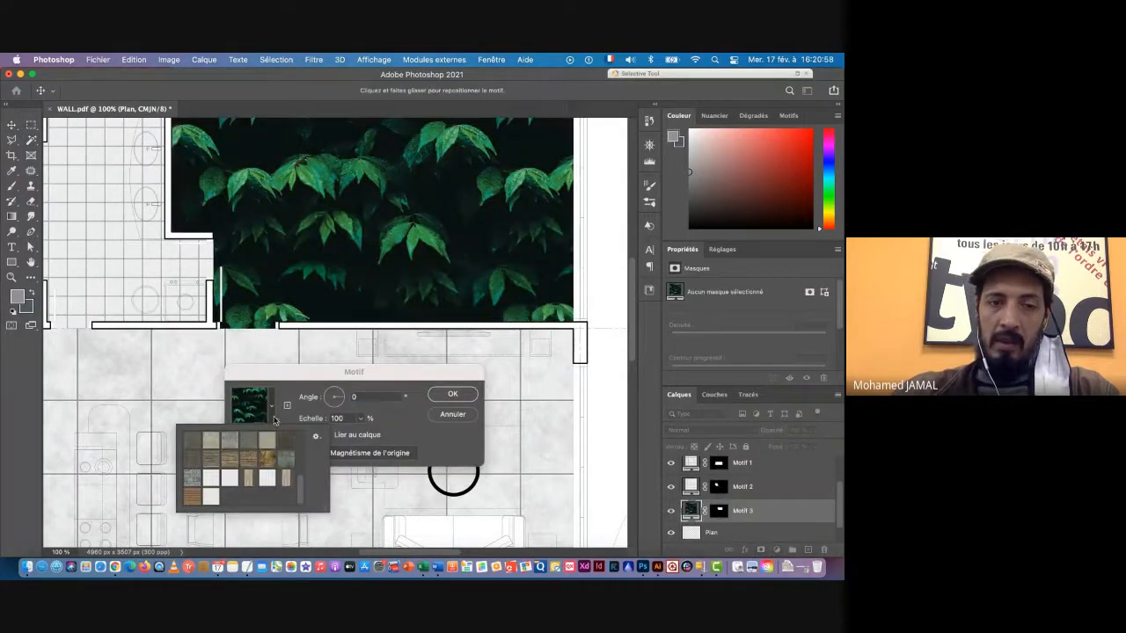
pyautogui.click(287, 479)
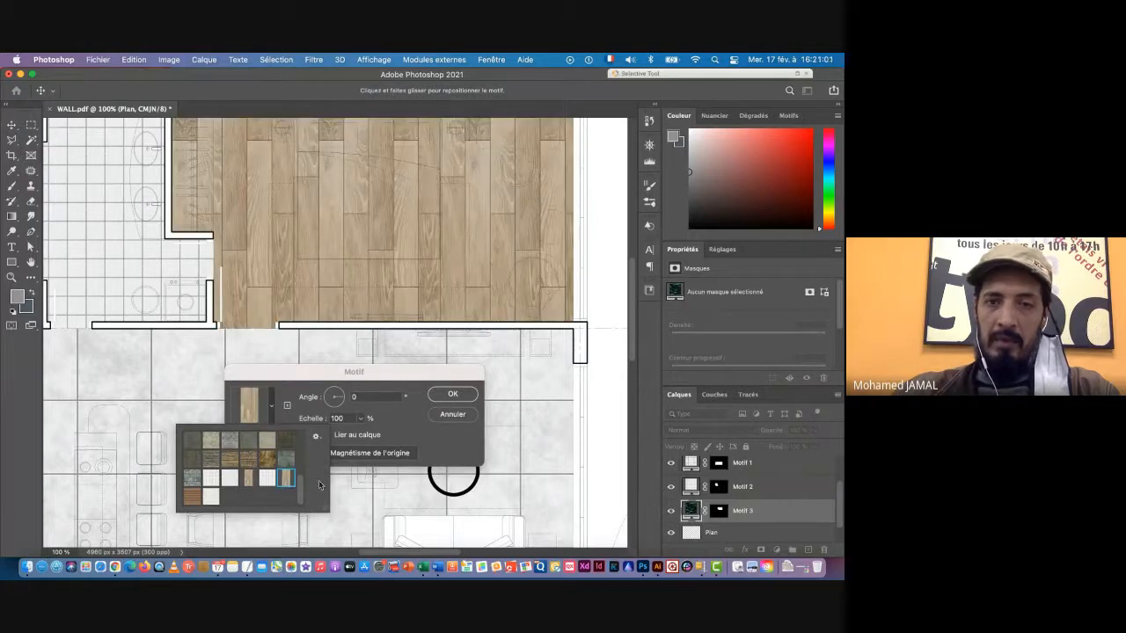
pyautogui.click(419, 431)
# Set the bedroom wood plank pattern's scale to 50% and apply the fill
pyautogui.moveTo(350, 419); pyautogui.dragTo(300, 418)
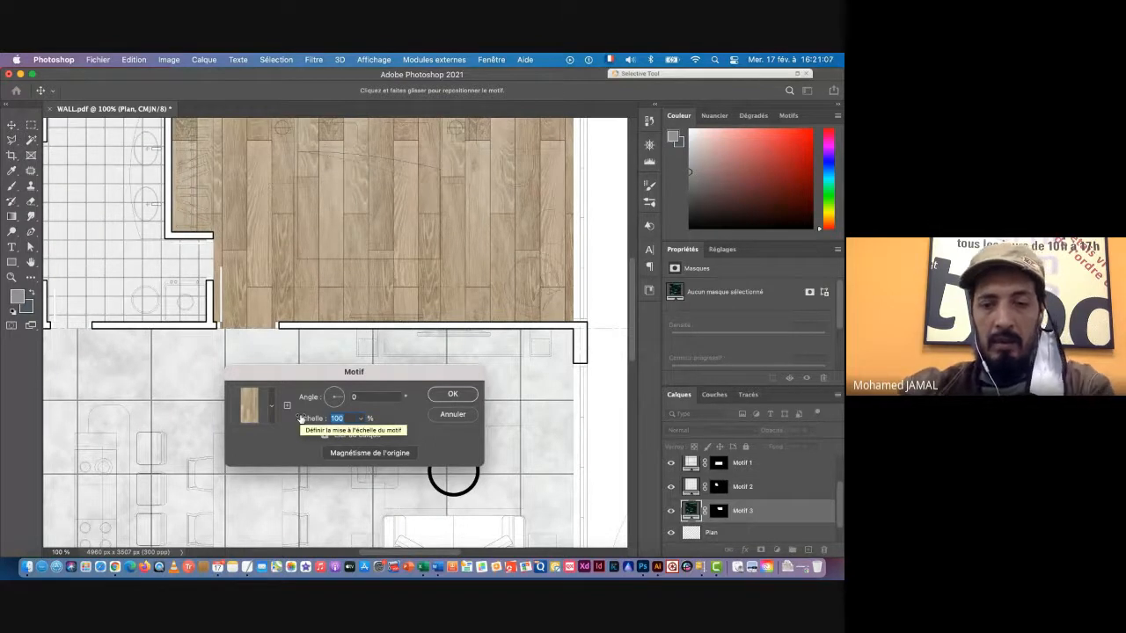
pyautogui.write('50')
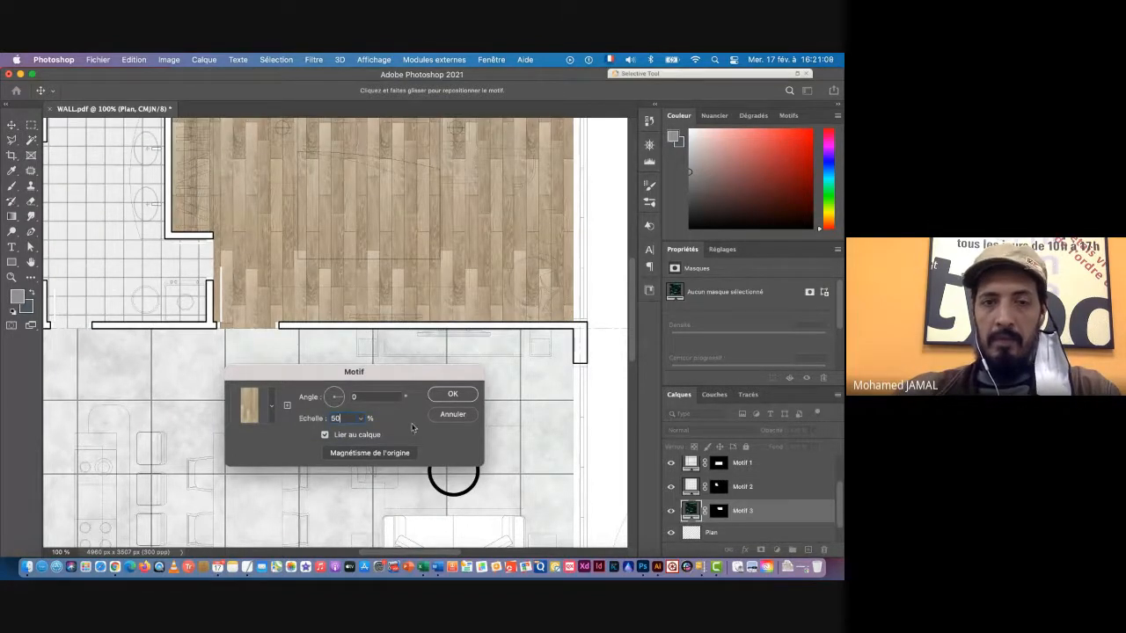
pyautogui.click(451, 395)
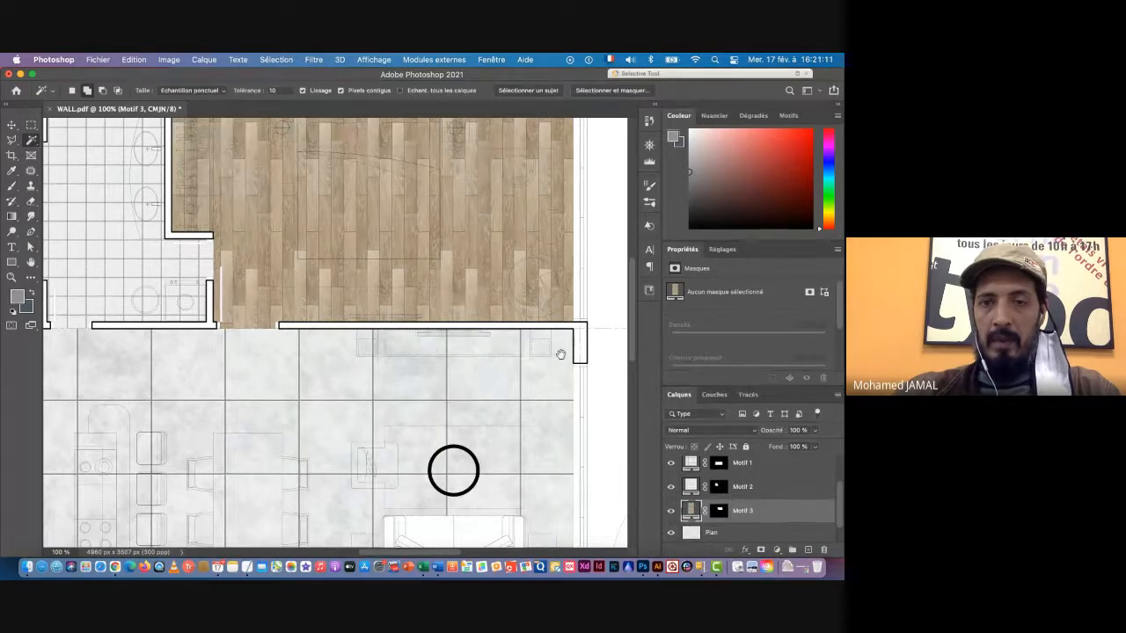
# Select the main area of the curved terrace between axes B and C on the Plan layer with the Magic Wand
pyautogui.hscroll(5, 558, 355)
pyautogui.scroll(-2, 381, 390)
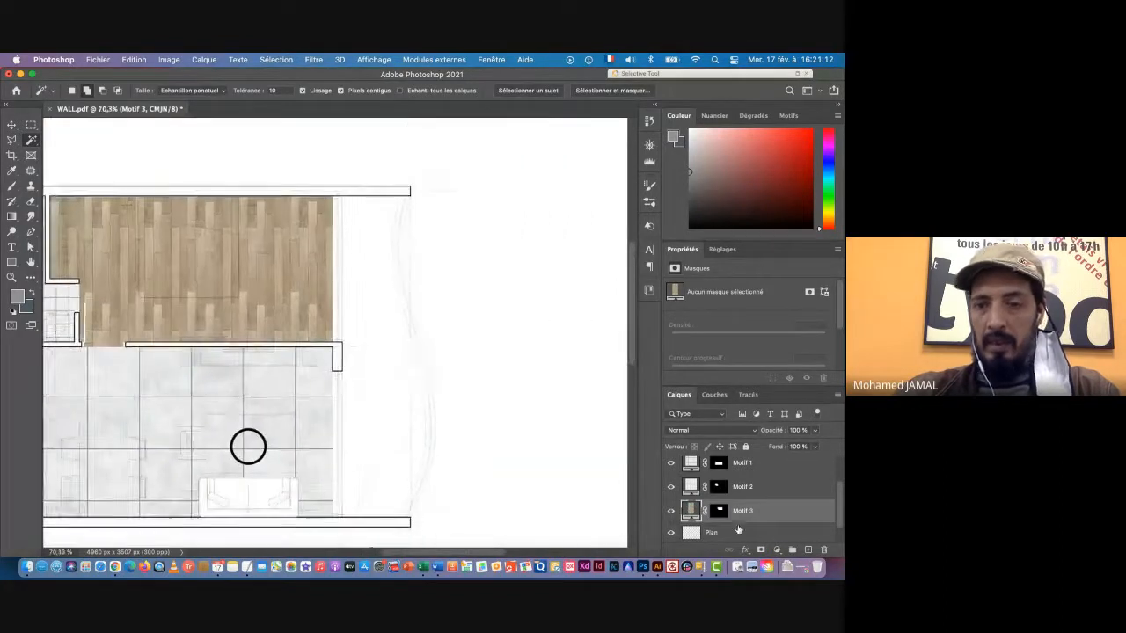
pyautogui.click(721, 531)
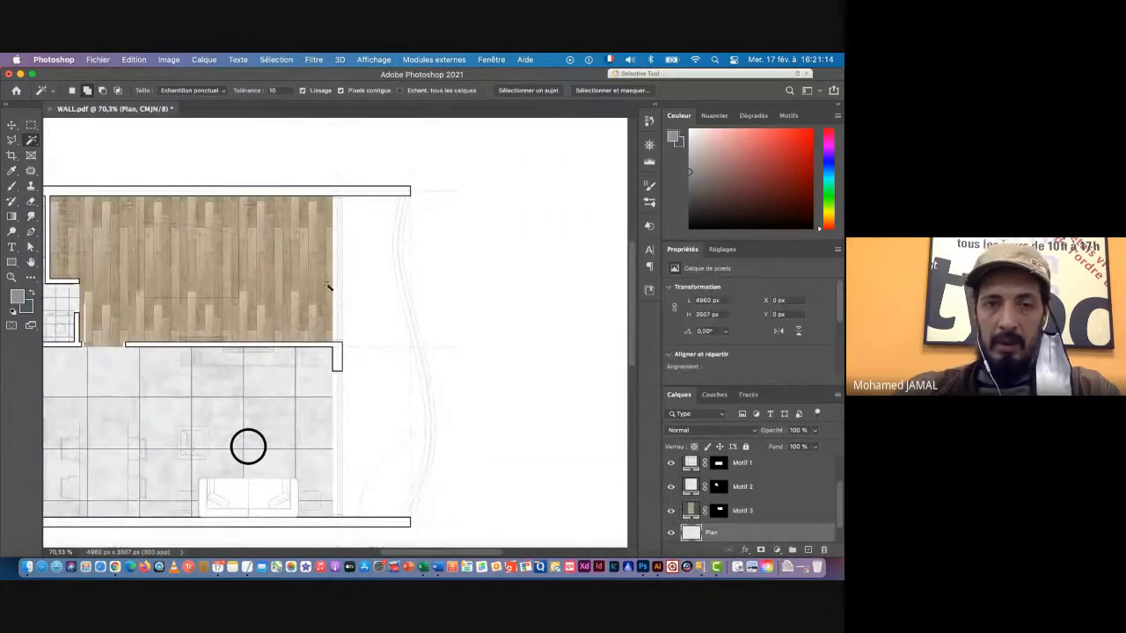
pyautogui.click(382, 314)
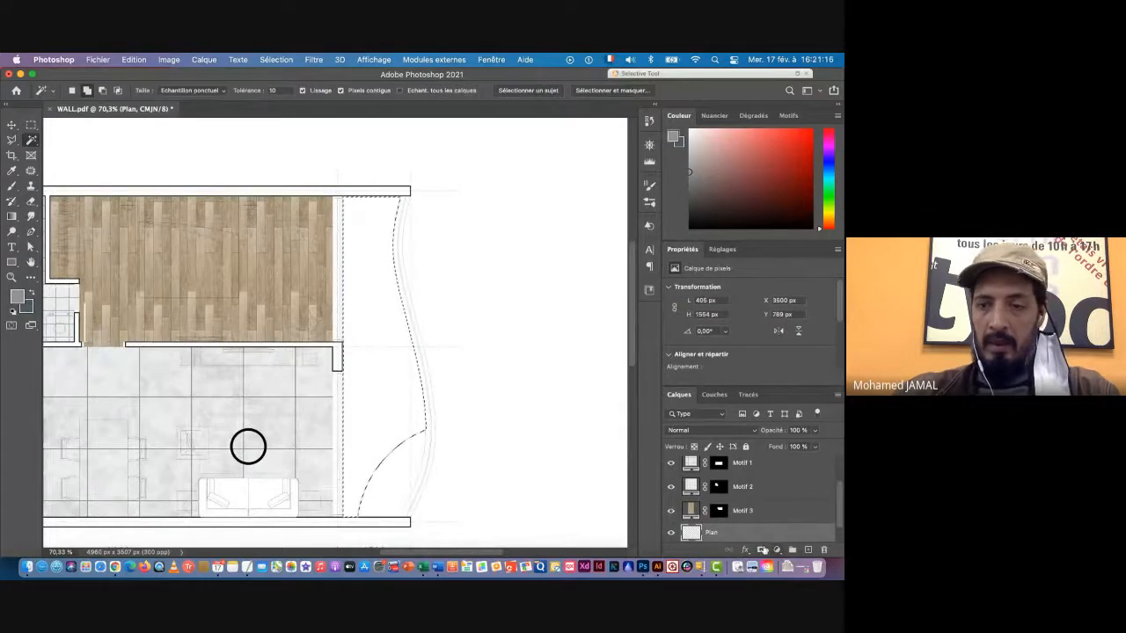
# Add a pattern fill layer over the selected terrace area using the reddish-brown horizontal wood decking pattern
pyautogui.click(776, 550)
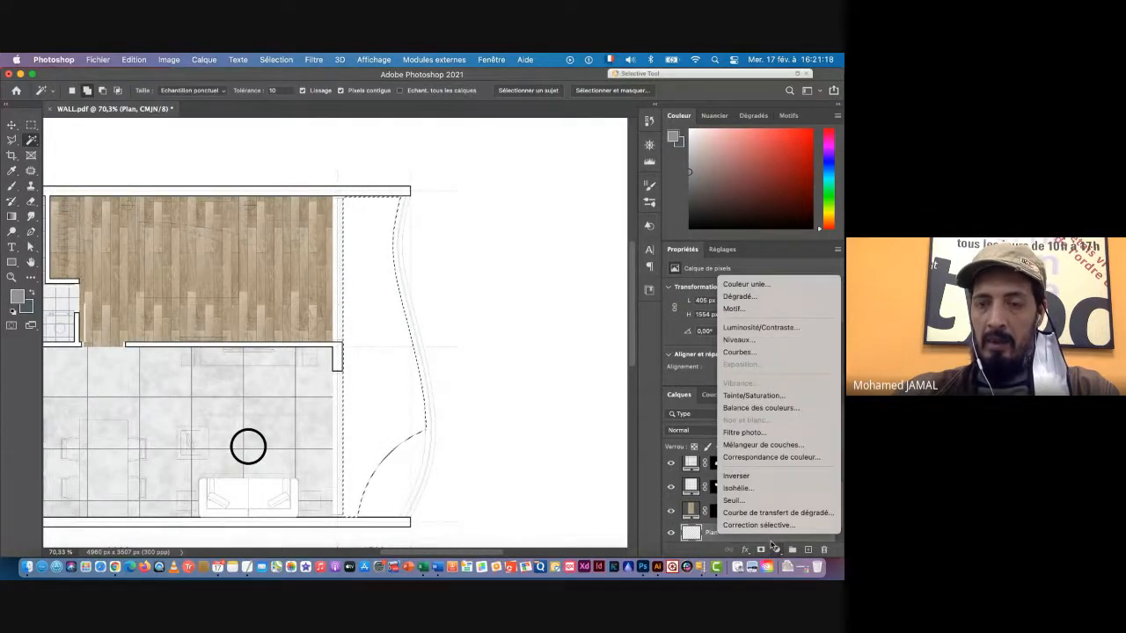
pyautogui.click(750, 314)
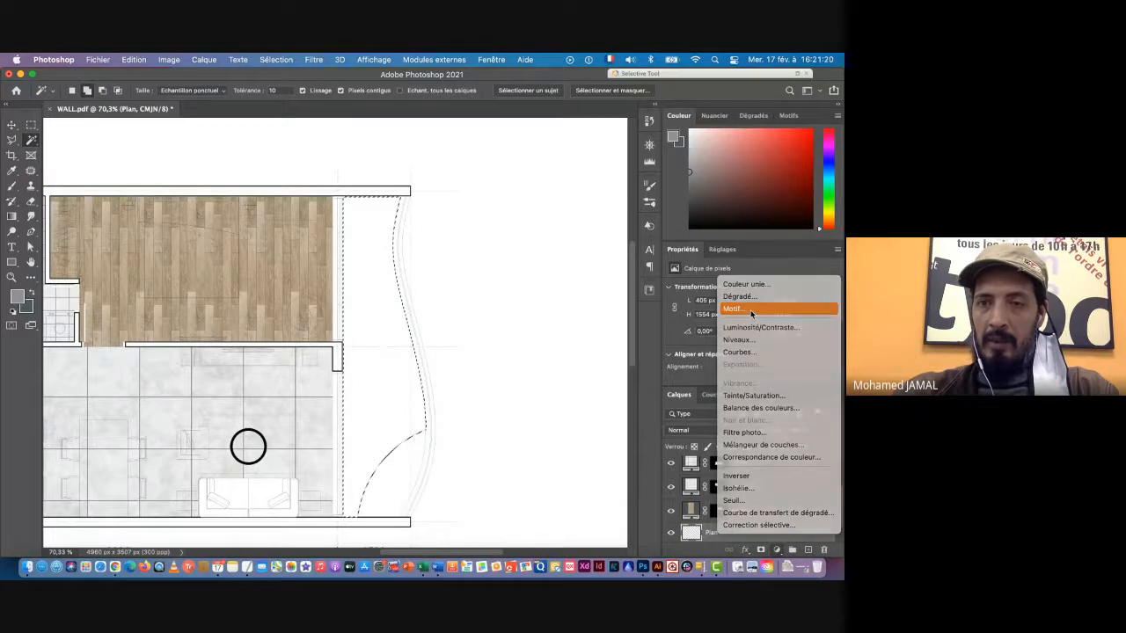
pyautogui.click(272, 406)
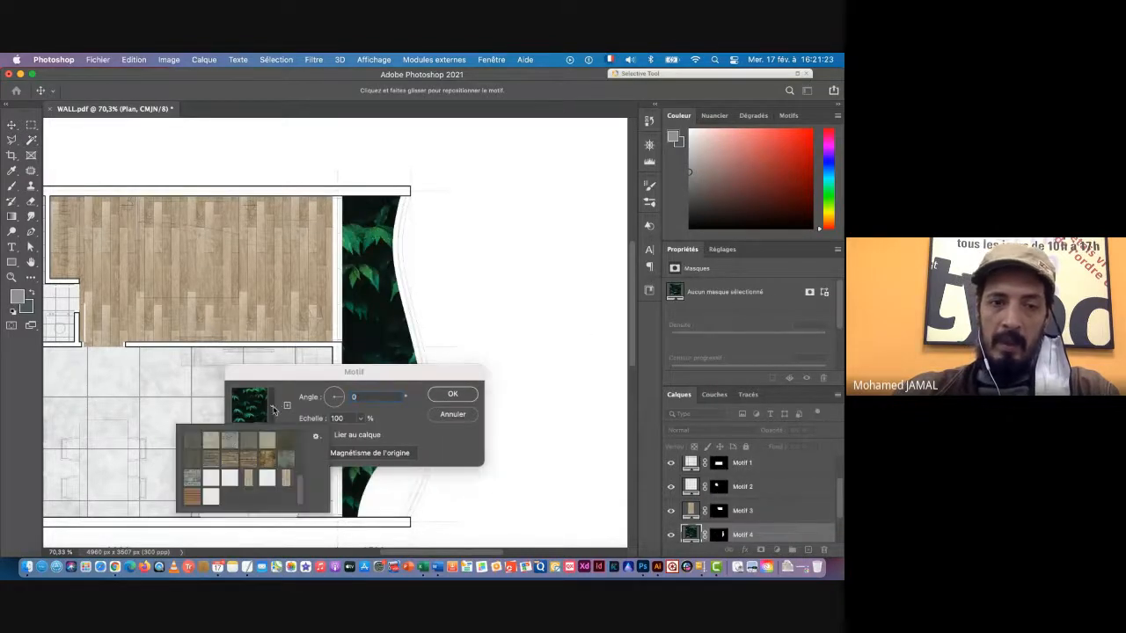
pyautogui.click(192, 497)
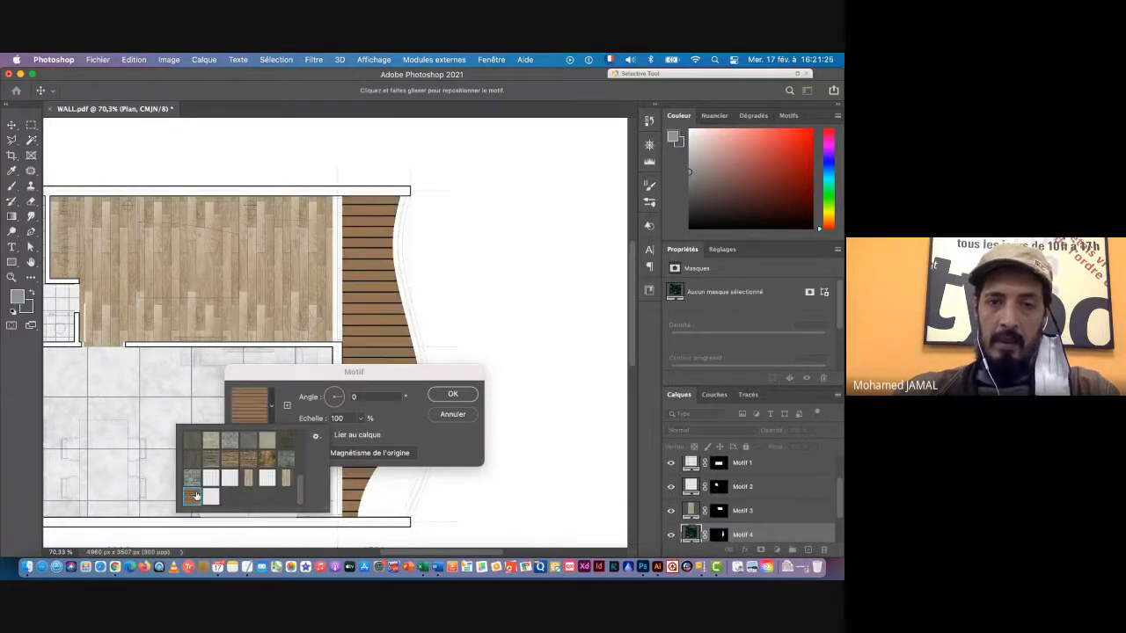
pyautogui.click(402, 415)
# Set the terrace decking pattern's scale to 50% and apply the fill
pyautogui.moveTo(375, 377); pyautogui.dragTo(212, 298)
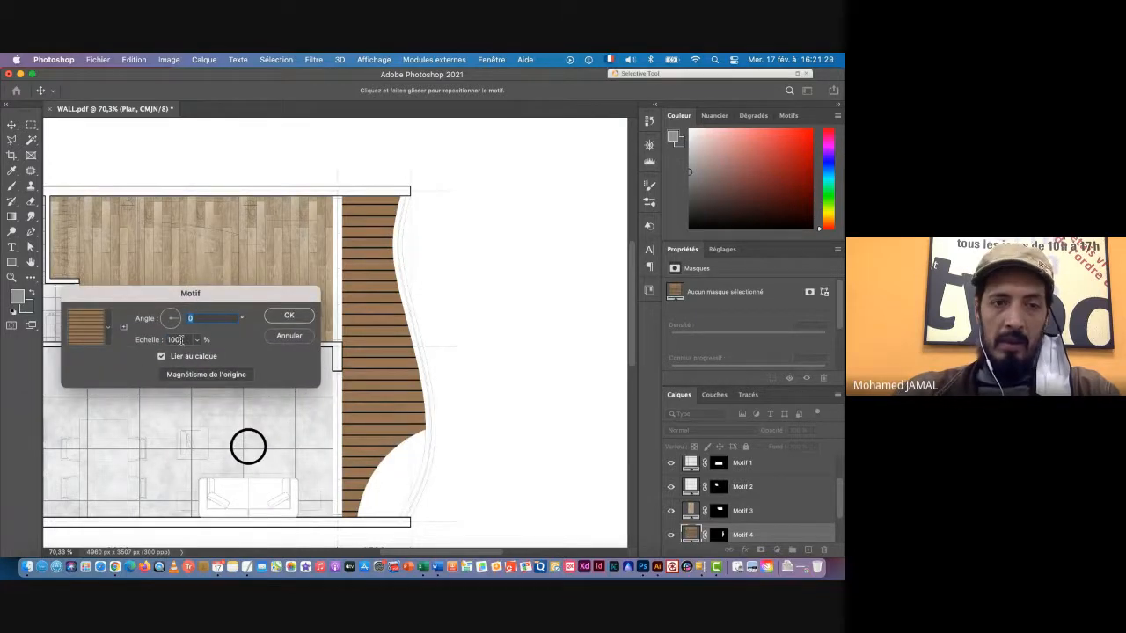
pyautogui.click(179, 339)
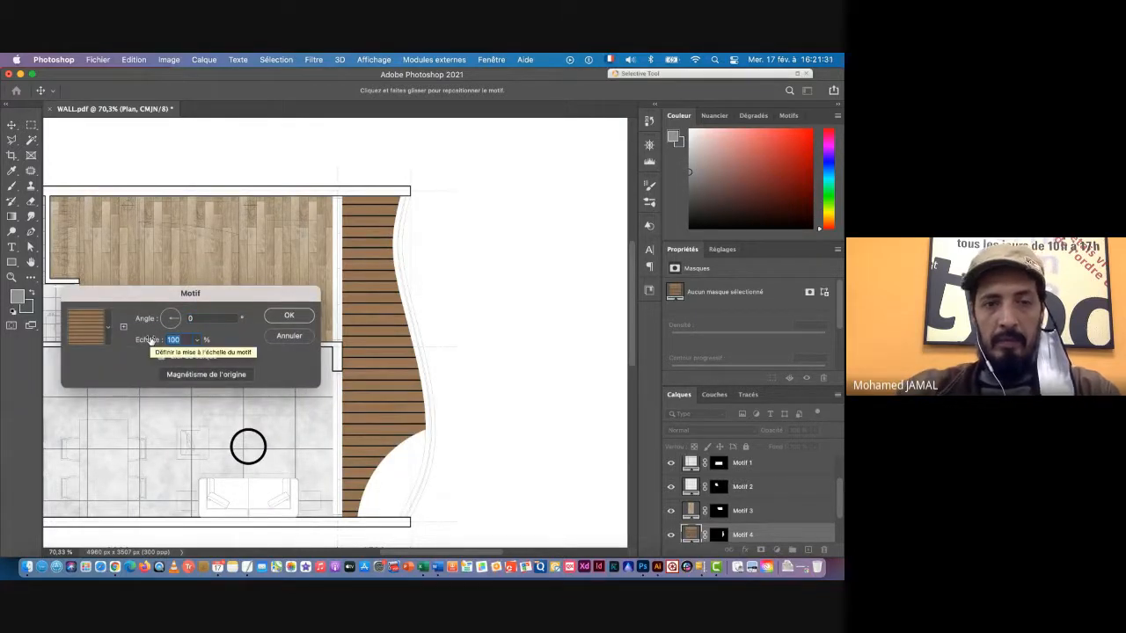
pyautogui.write('50')
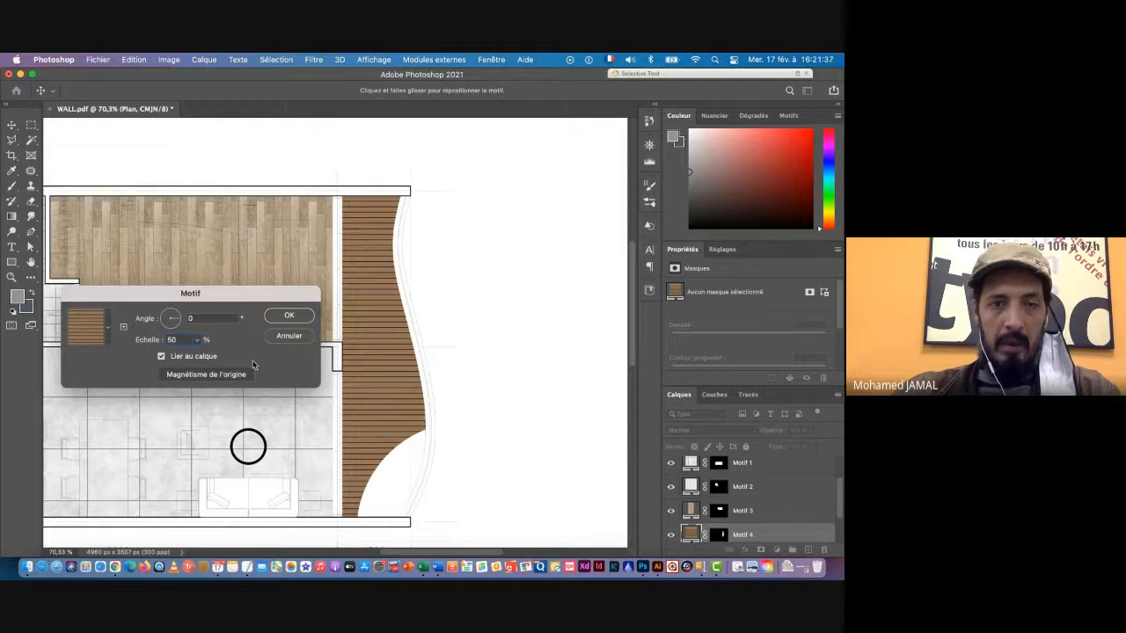
pyautogui.click(283, 316)
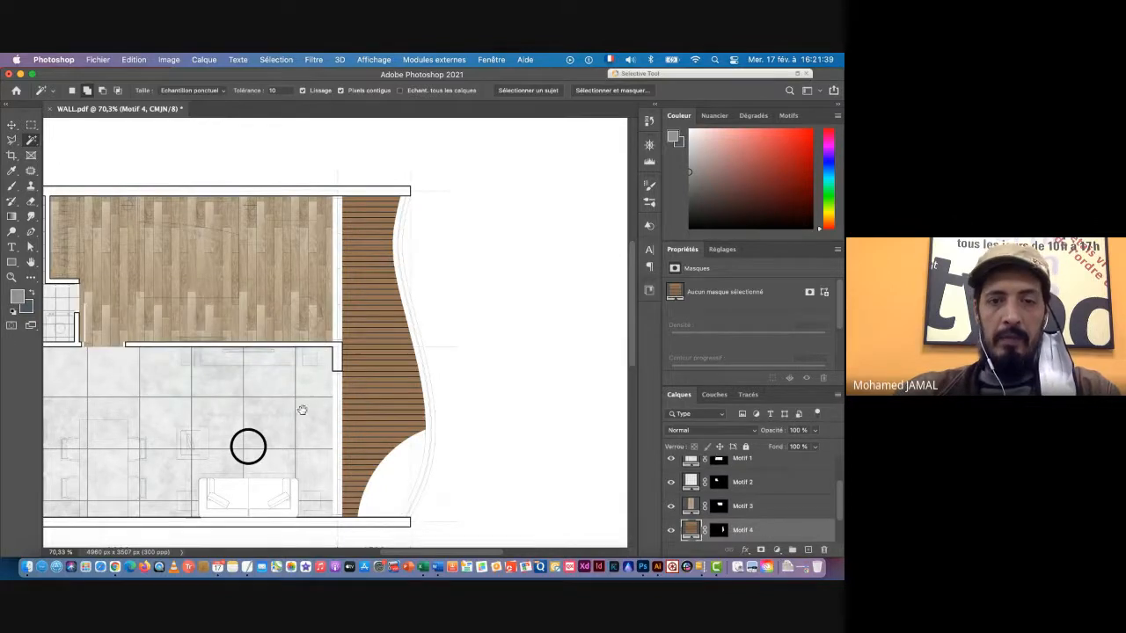
# Open grass.jpg from the texture folder in Photoshop
pyautogui.moveTo(316, 400); pyautogui.dragTo(518, 393)
pyautogui.scroll(-5, 518, 393)
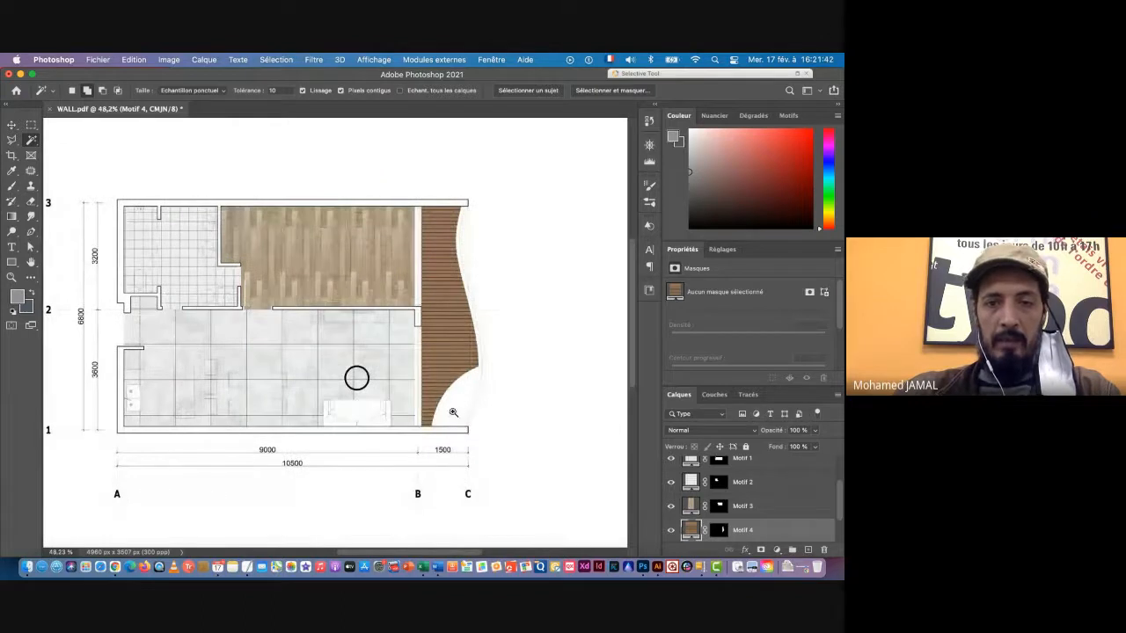
pyautogui.scroll(10, 452, 413)
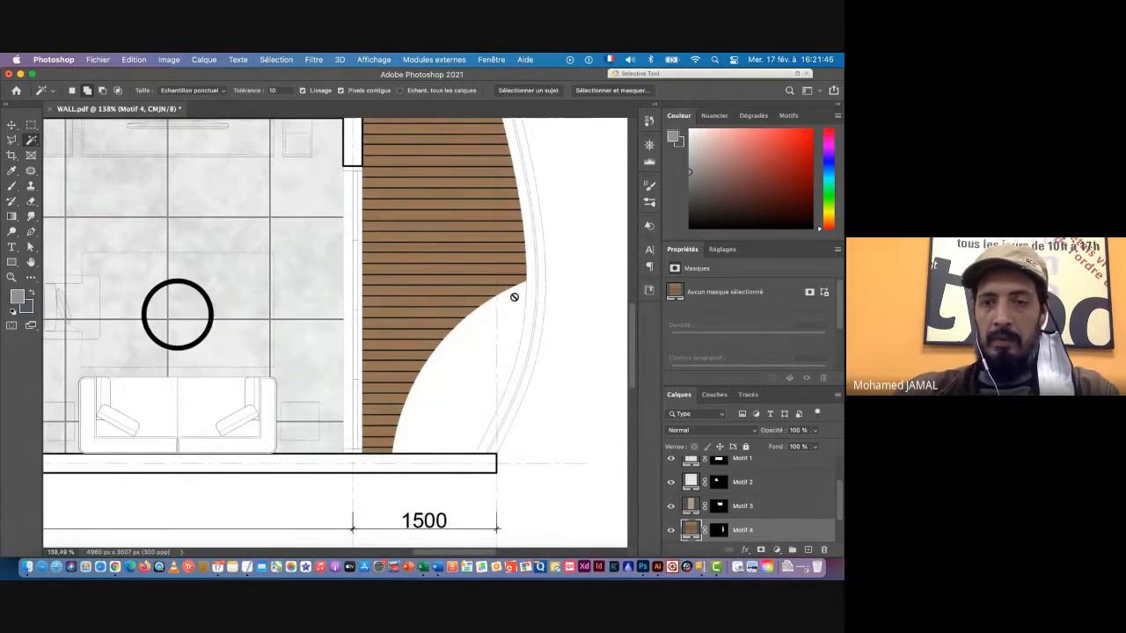
pyautogui.click(30, 568)
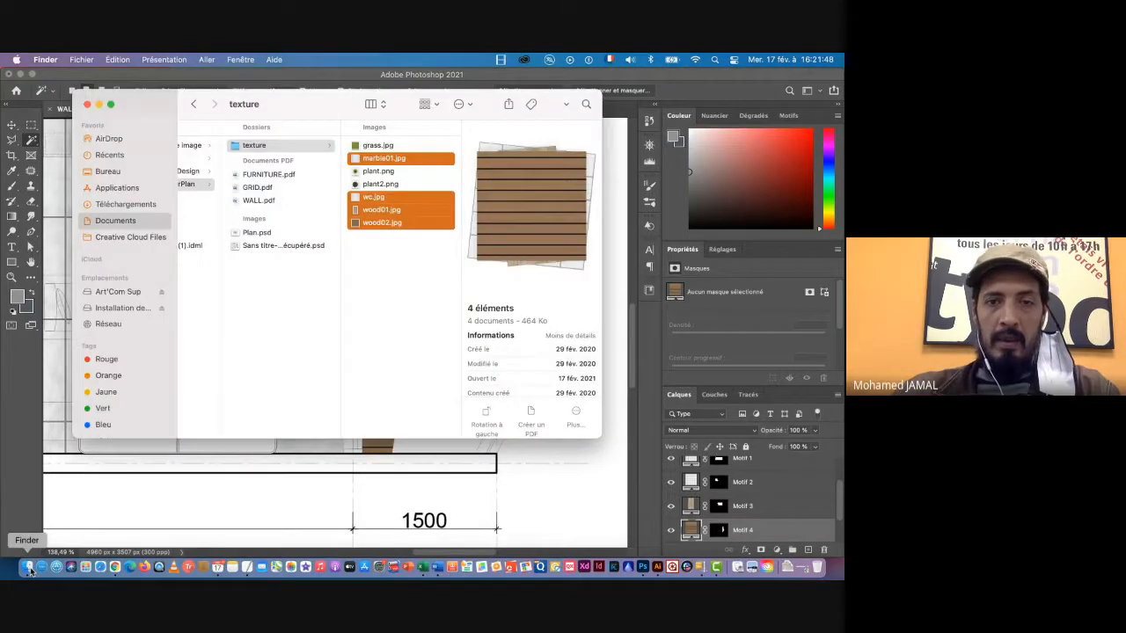
pyautogui.click(361, 146)
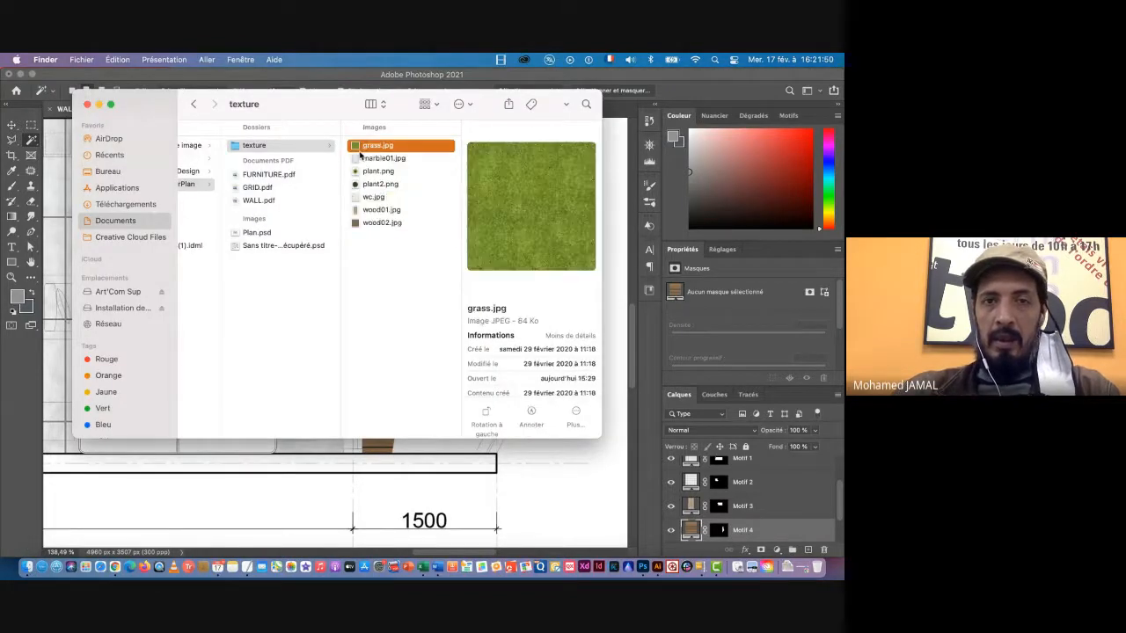
pyautogui.moveTo(355, 147); pyautogui.dragTo(642, 570)
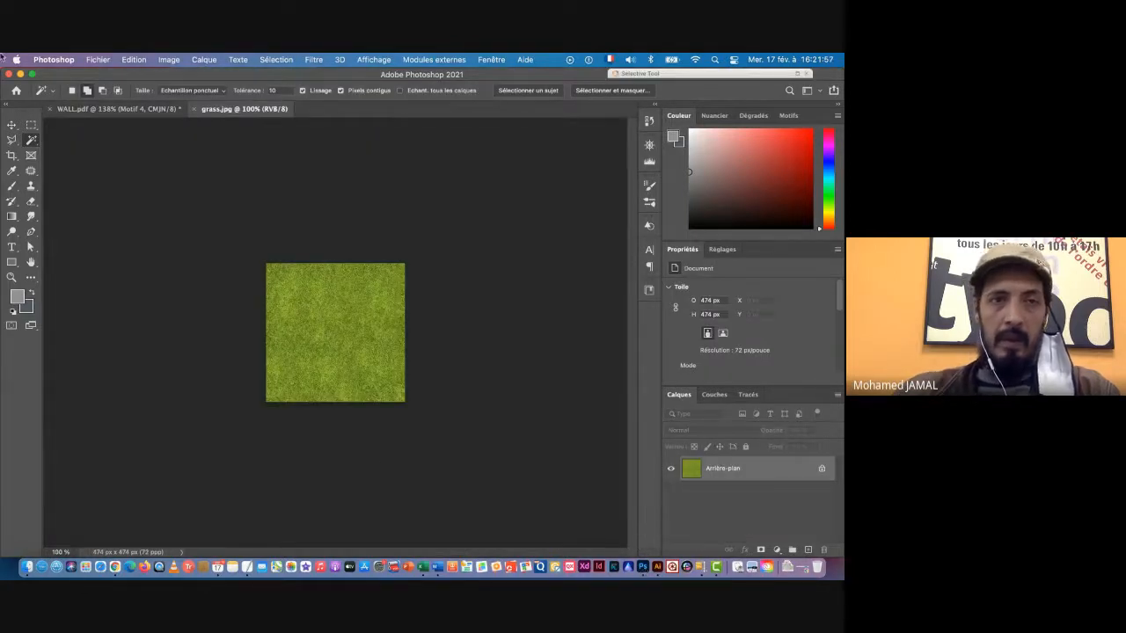
# Select the entire grass image and copy it
pyautogui.click(273, 60)
pyautogui.click(264, 75)
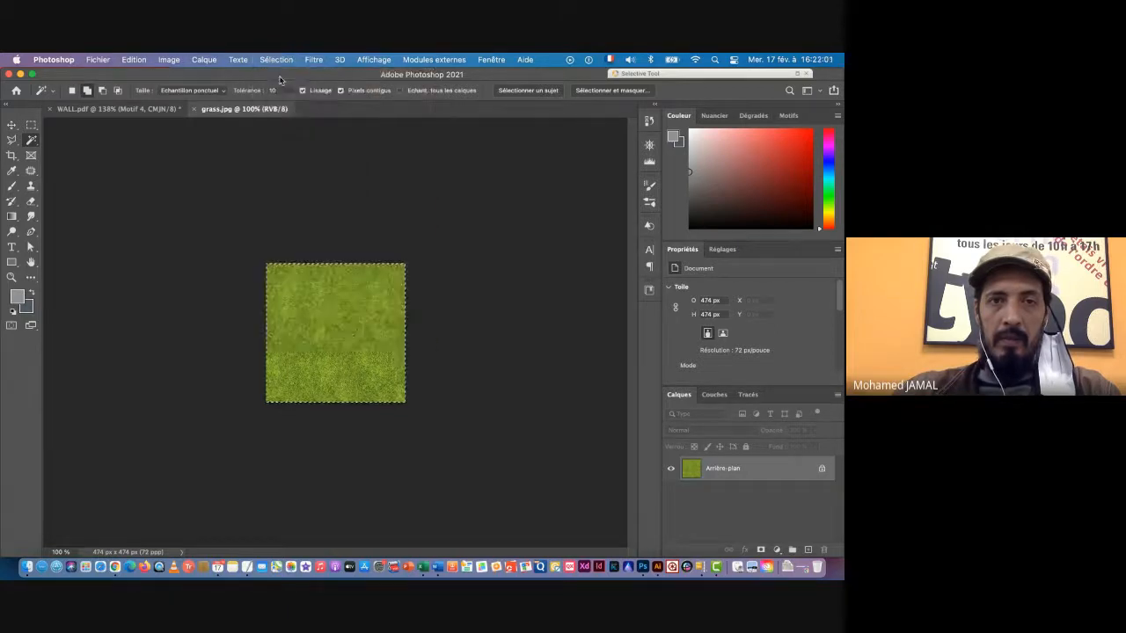
pyautogui.click(131, 59)
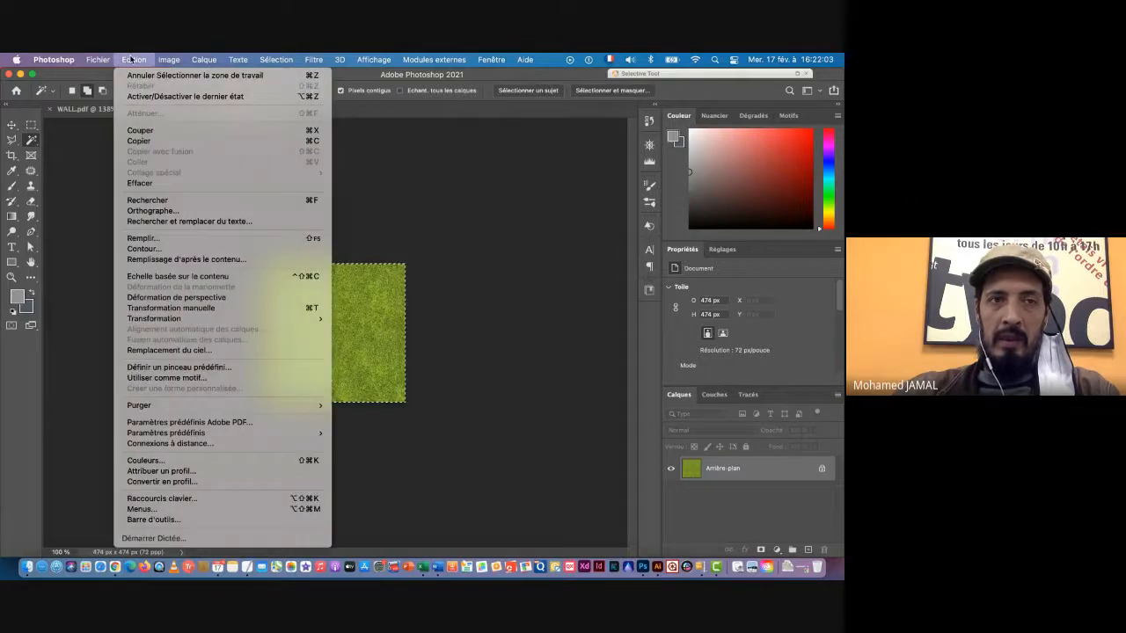
pyautogui.click(146, 143)
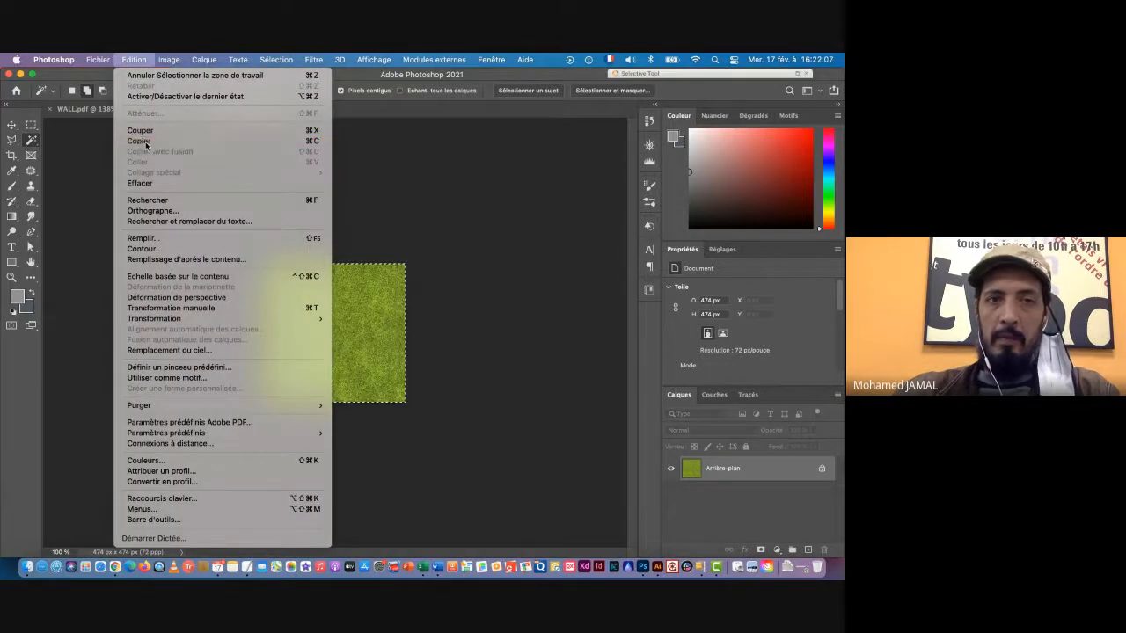
# Select the unfilled curved corner of the terrace on the Plan layer of WALL.pdf with the Magic Wand
pyautogui.click(128, 109)
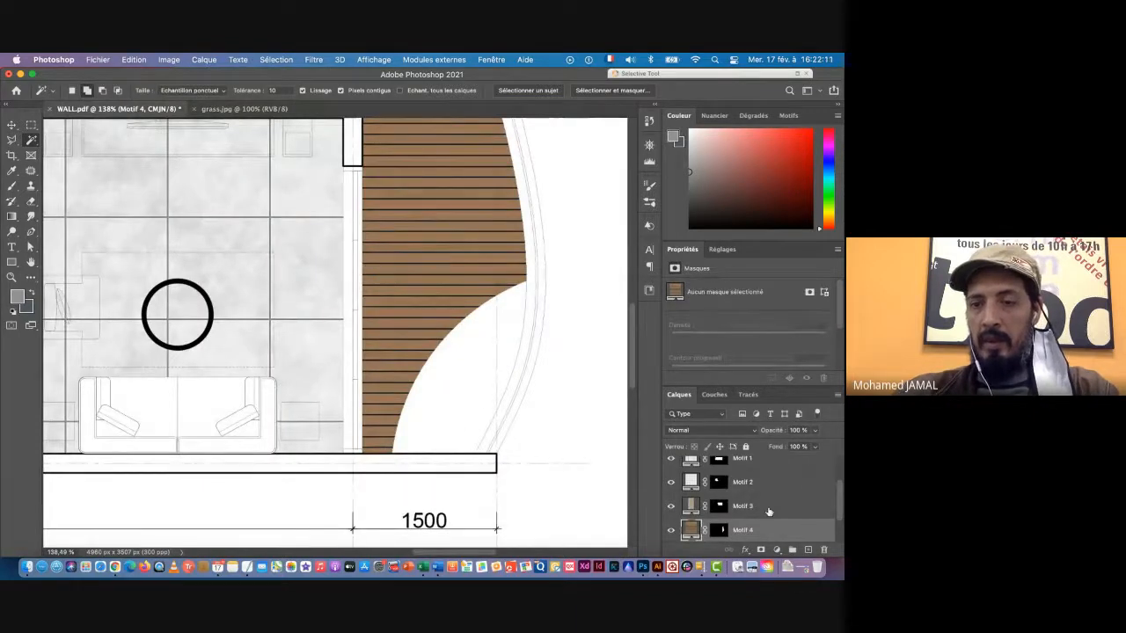
pyautogui.scroll(-2, 768, 512)
pyautogui.click(716, 510)
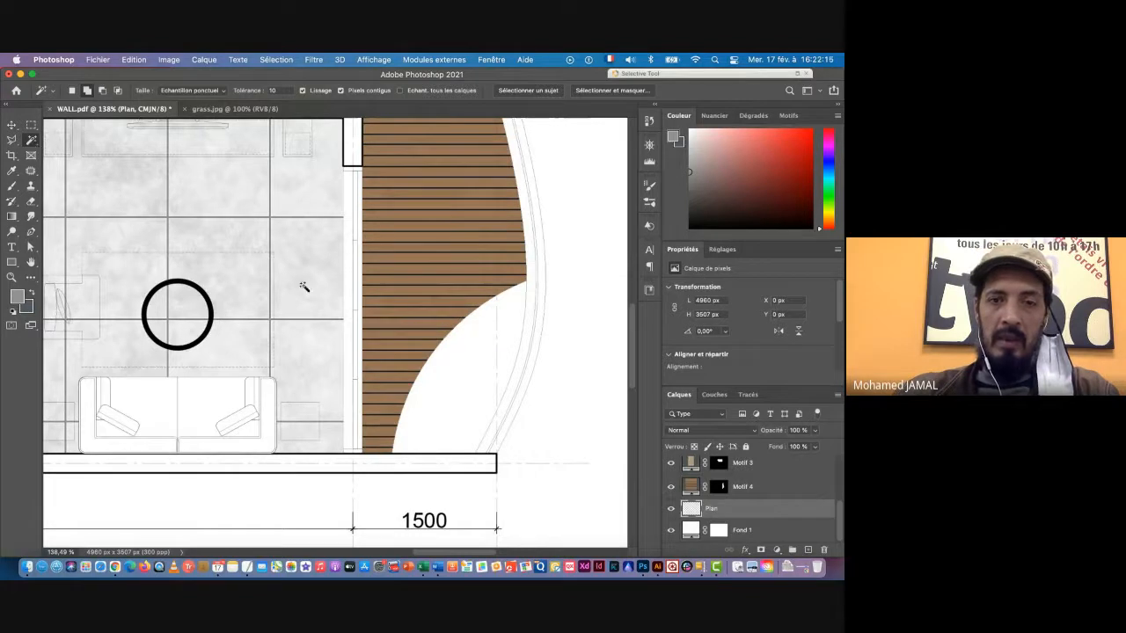
pyautogui.click(466, 362)
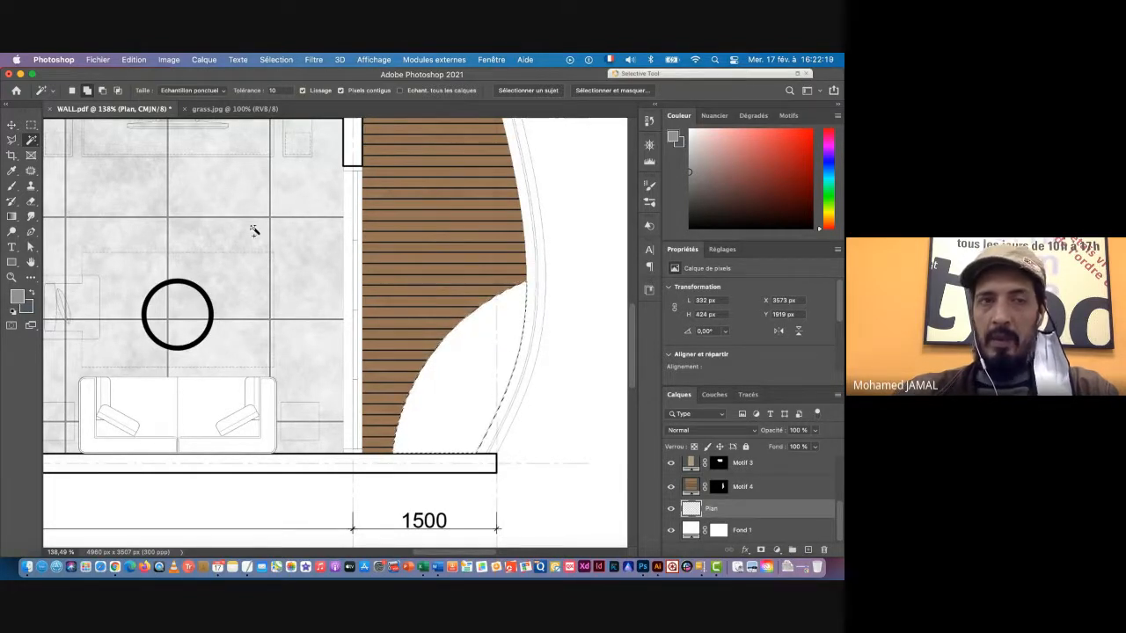
# Paste the copied grass texture into the selected curved planting area at the lower end of the terrace
pyautogui.click(132, 60)
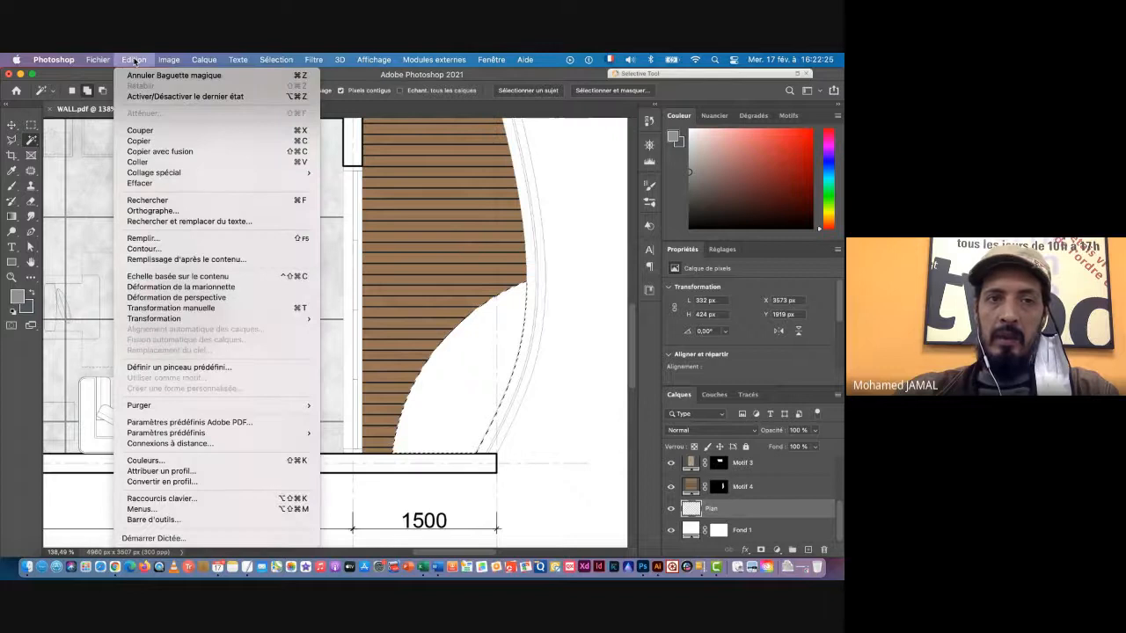
pyautogui.moveTo(153, 174)
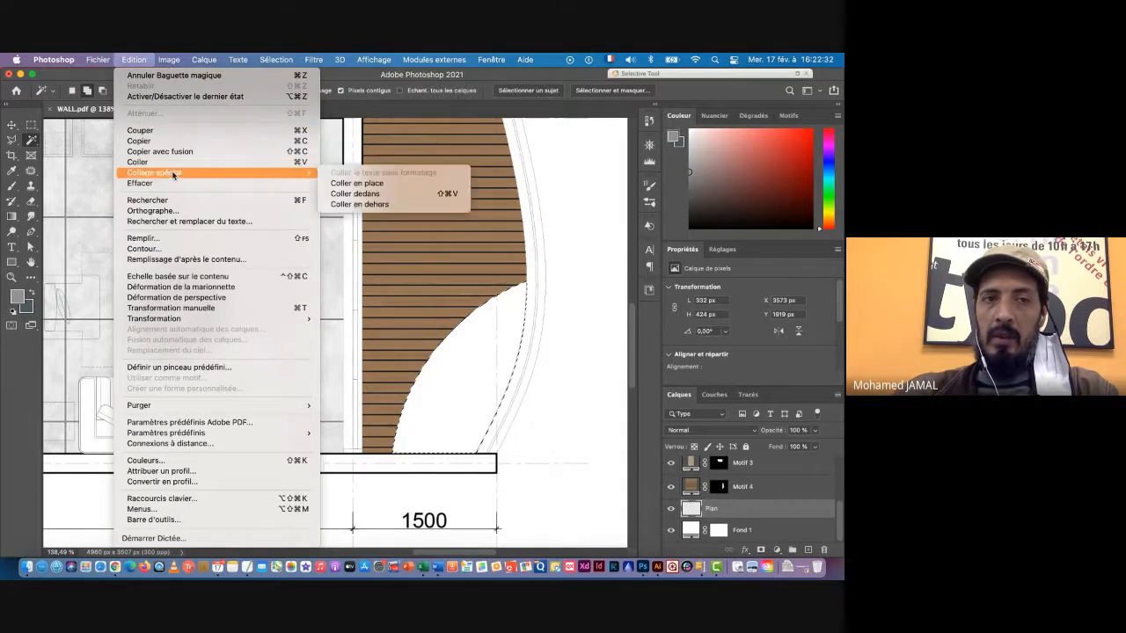
pyautogui.click(355, 193)
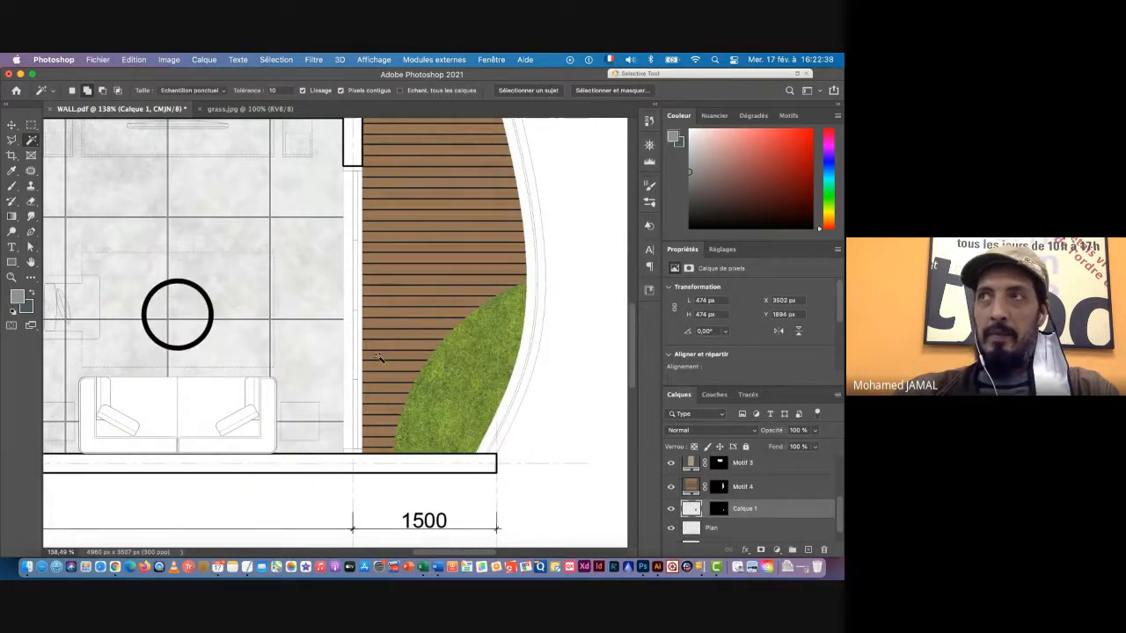
# On the Plan layer, select the inside of the upper-left perimeter wall with the Magic Wand
pyautogui.keyDown('alt'); pyautogui.scroll(-5, 409, 364); pyautogui.keyUp('alt')
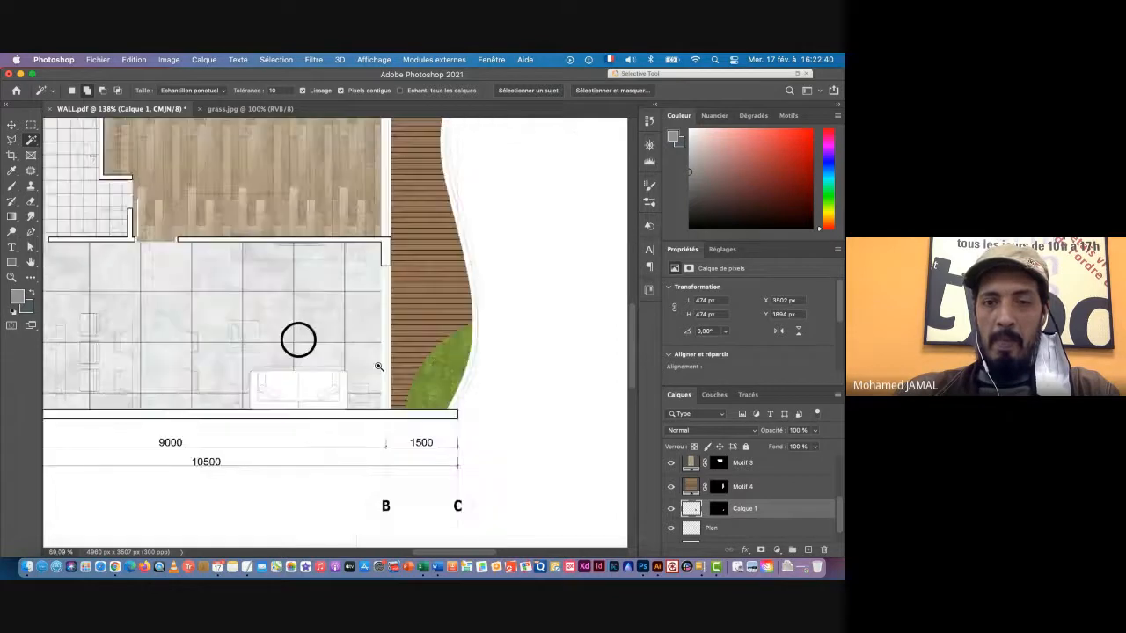
pyautogui.moveTo(311, 348); pyautogui.dragTo(343, 354)
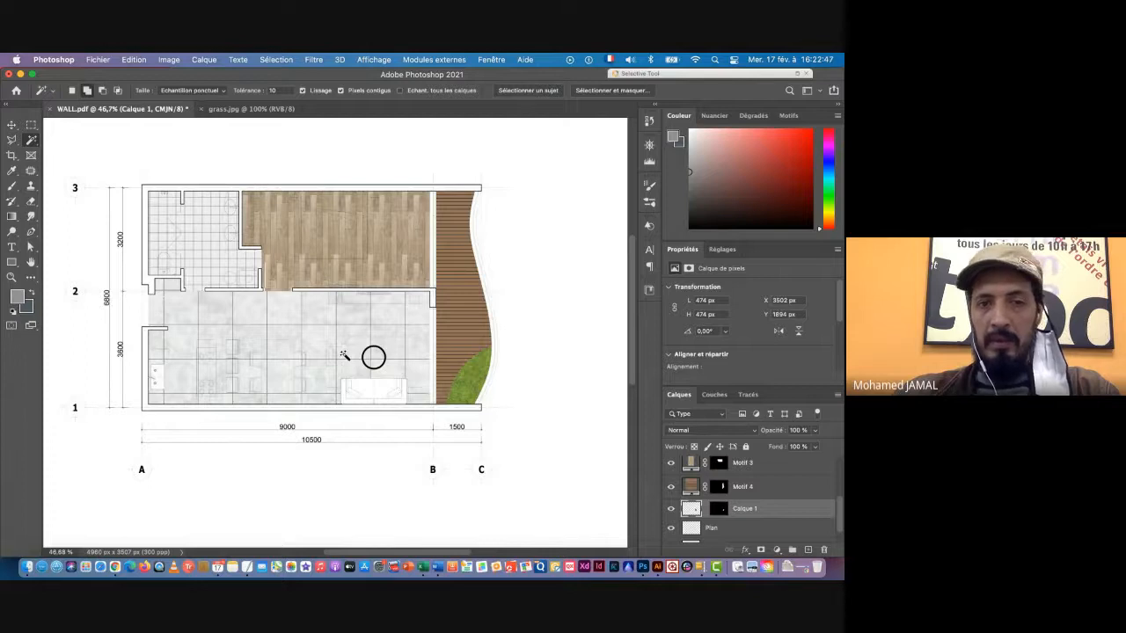
pyautogui.scroll(-1, 344, 353)
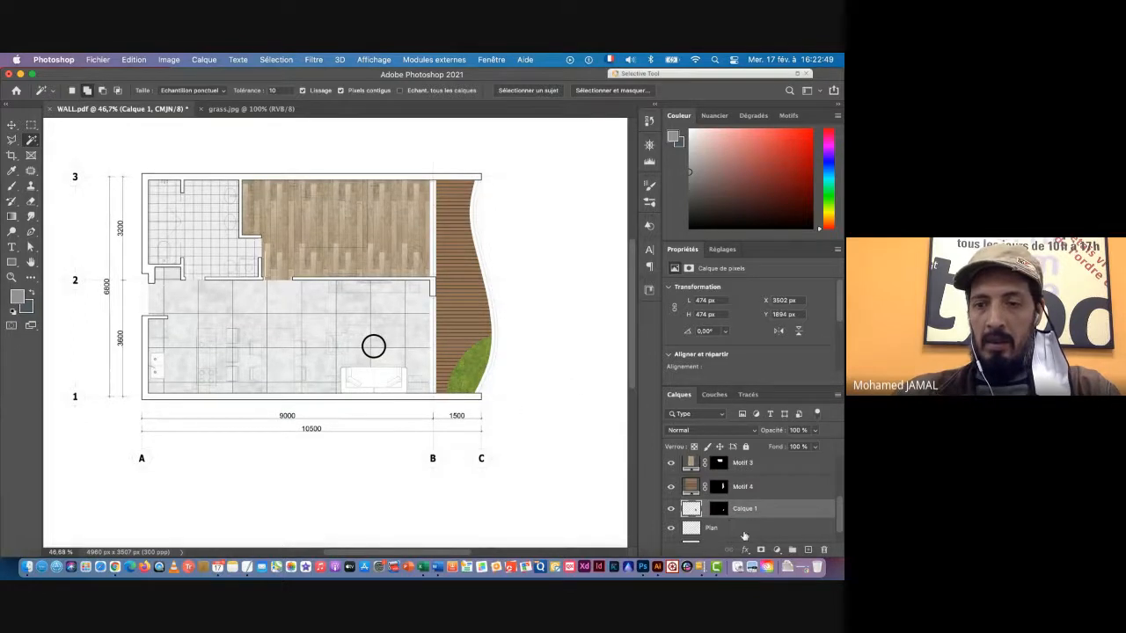
pyautogui.click(729, 527)
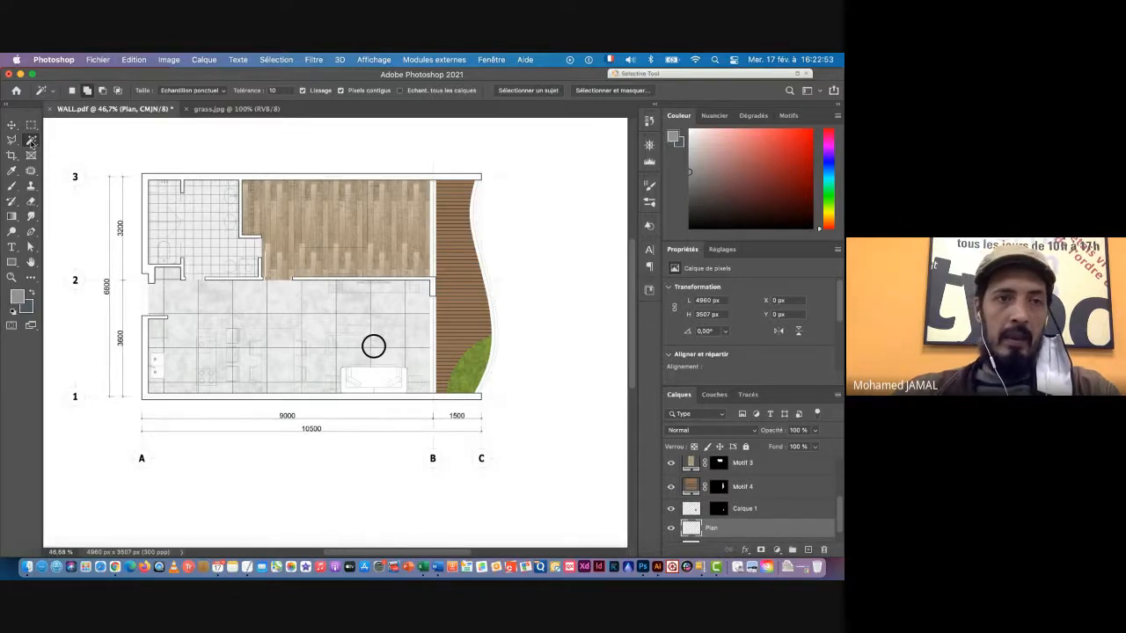
pyautogui.moveTo(141, 174); pyautogui.dragTo(213, 187)
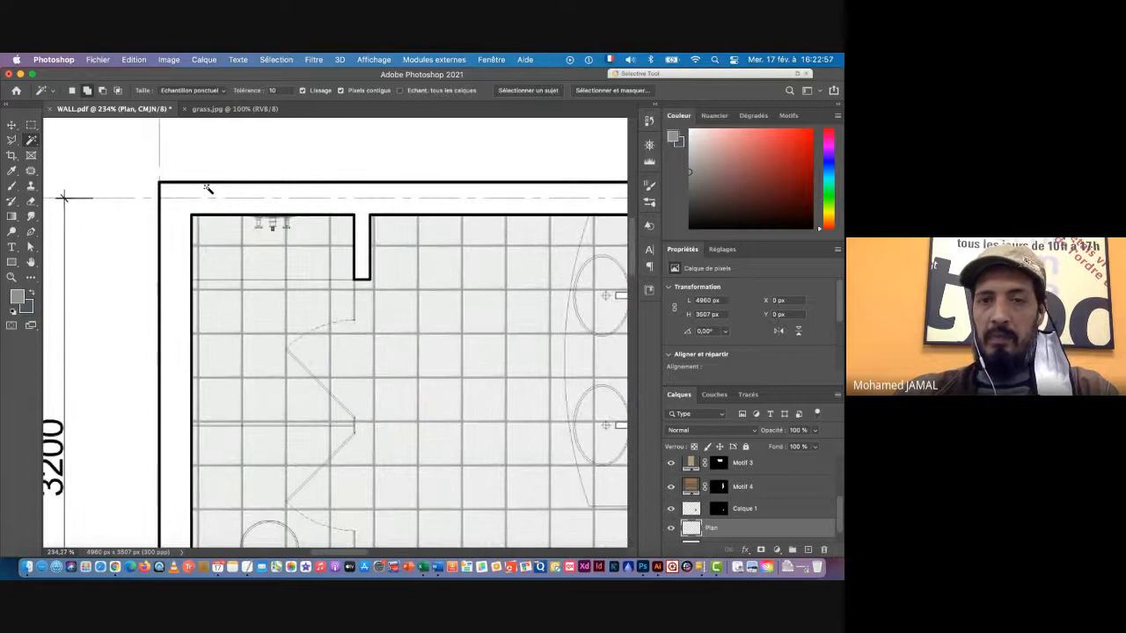
pyautogui.click(175, 239)
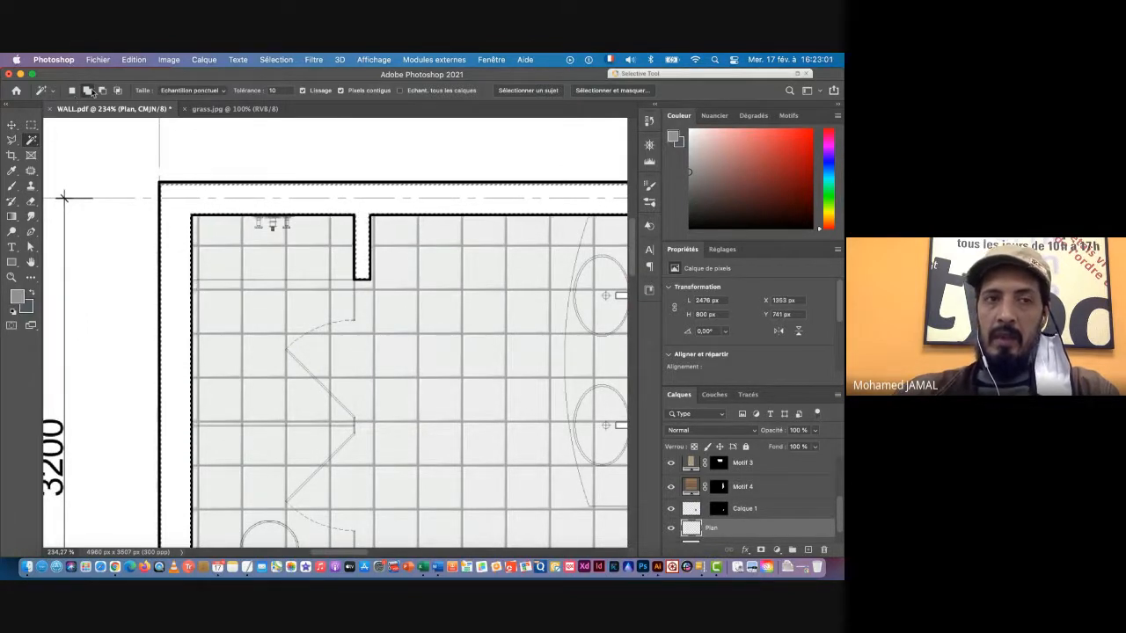
# Add the lower perimeter wall and the remaining interior partition walls to the Magic Wand selection
pyautogui.press('super+space')
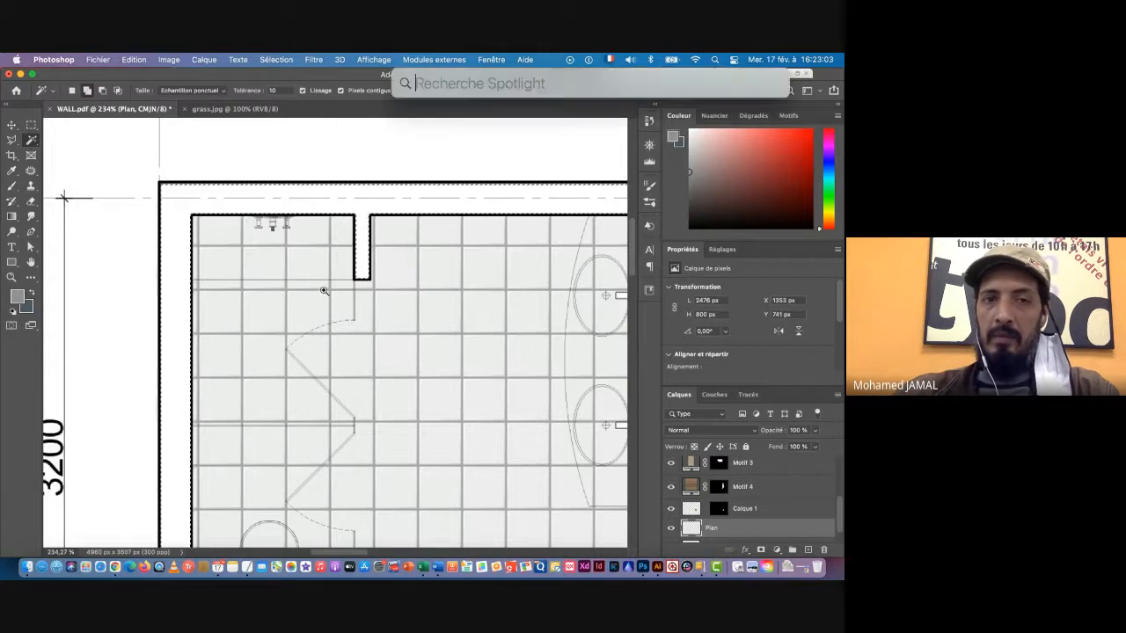
pyautogui.moveTo(318, 290); pyautogui.dragTo(226, 288)
pyautogui.moveTo(352, 435); pyautogui.dragTo(304, 191)
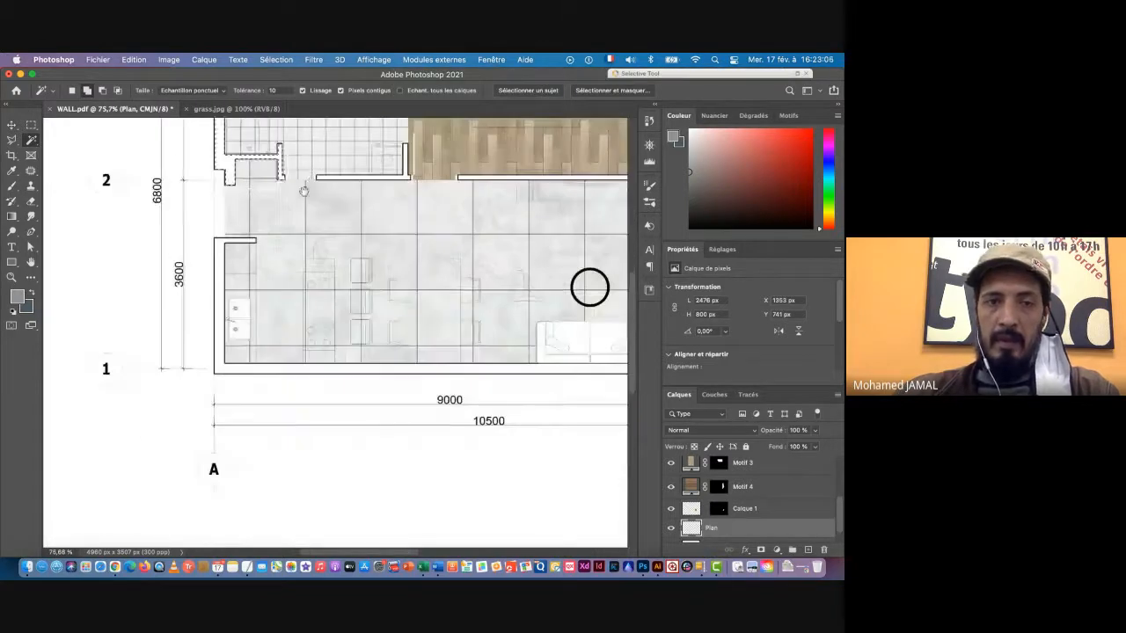
pyautogui.moveTo(212, 304); pyautogui.dragTo(251, 297)
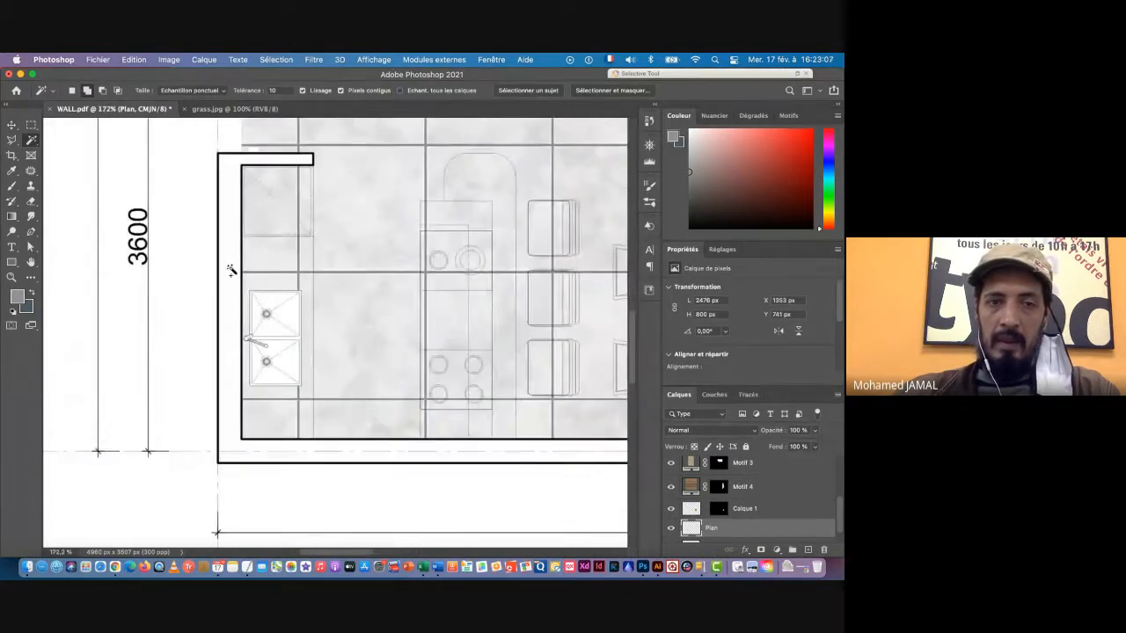
pyautogui.moveTo(544, 352); pyautogui.dragTo(306, 395)
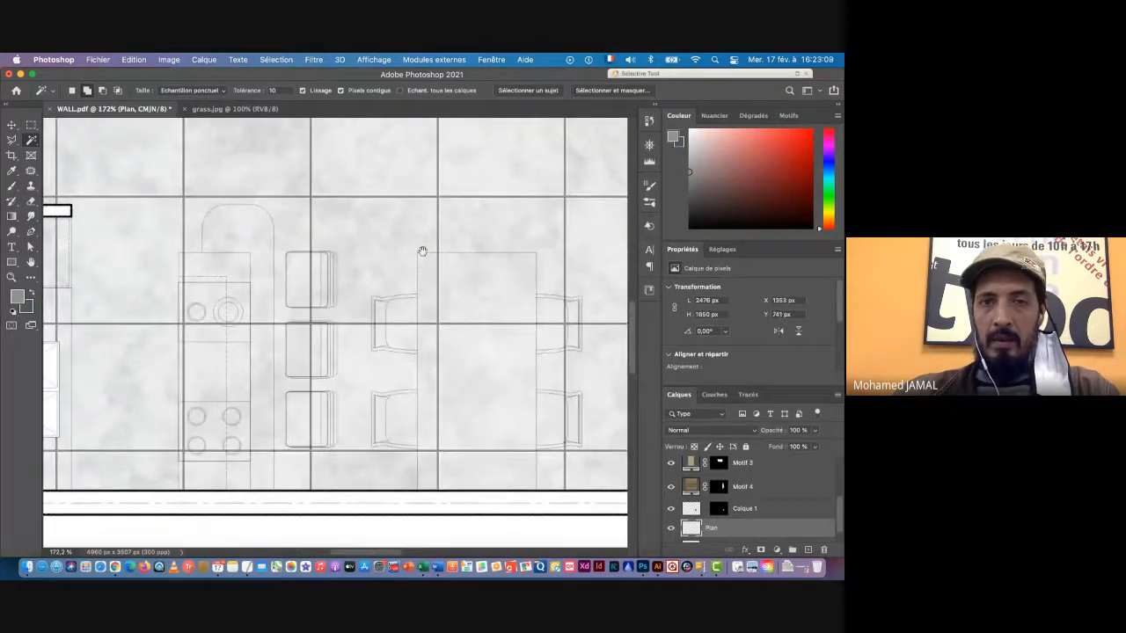
pyautogui.moveTo(419, 249); pyautogui.dragTo(230, 429)
pyautogui.moveTo(452, 291); pyautogui.dragTo(510, 320)
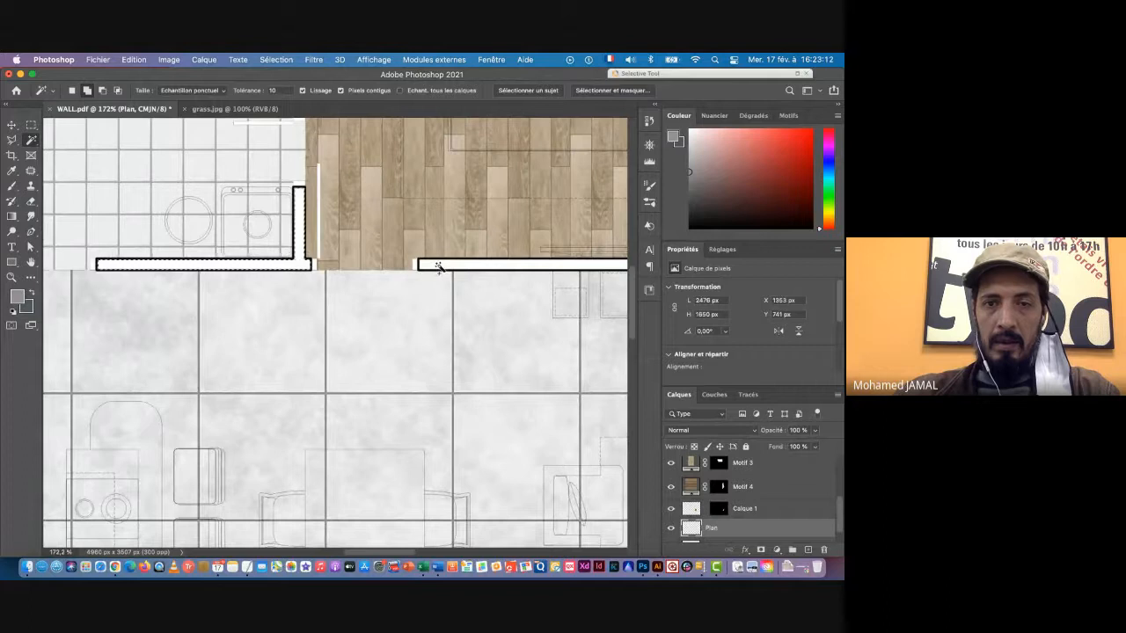
pyautogui.scroll(-5, 483, 289)
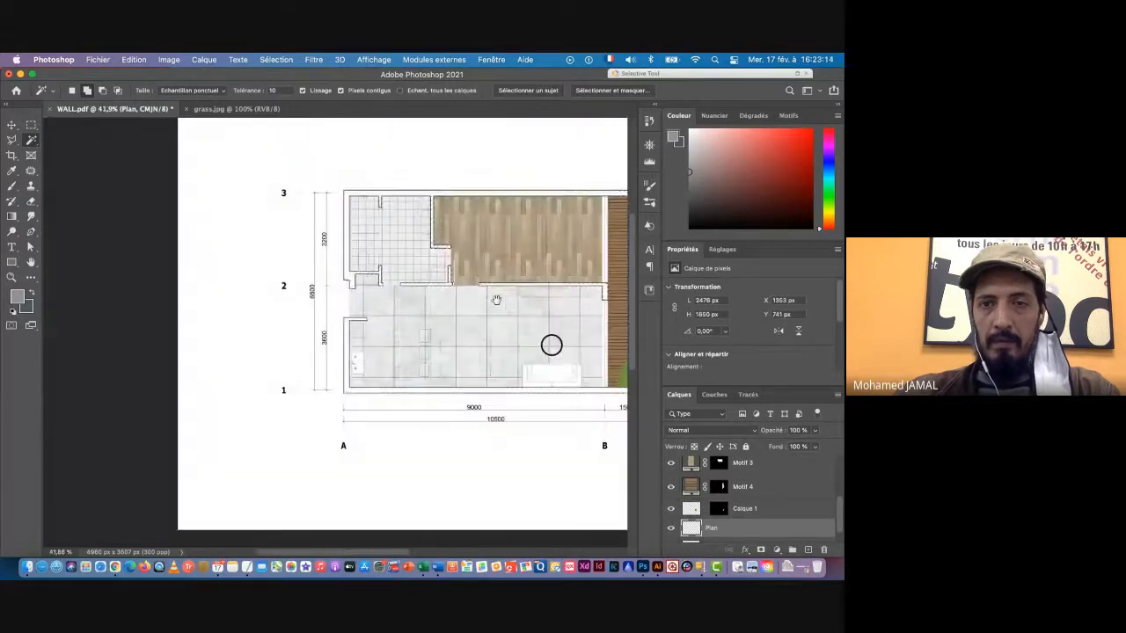
pyautogui.moveTo(496, 300); pyautogui.dragTo(247, 291)
pyautogui.moveTo(201, 321); pyautogui.dragTo(231, 303)
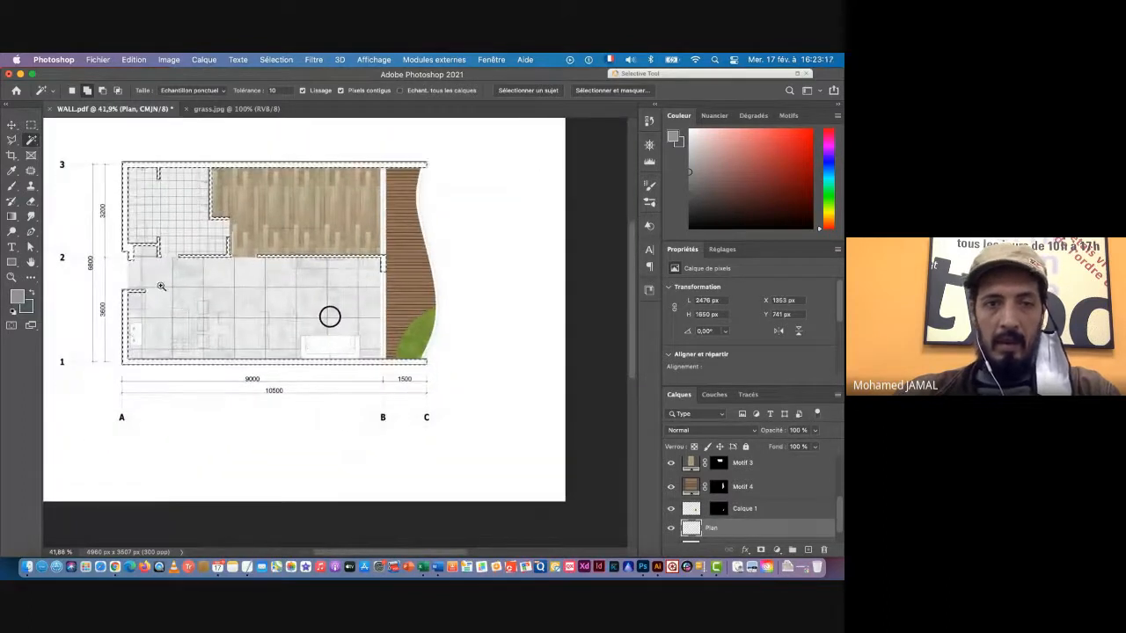
# Fill the selected walls with a solid color layer in black (#000000) placed above the FURNITURE layer
pyautogui.scroll(2, 161, 286)
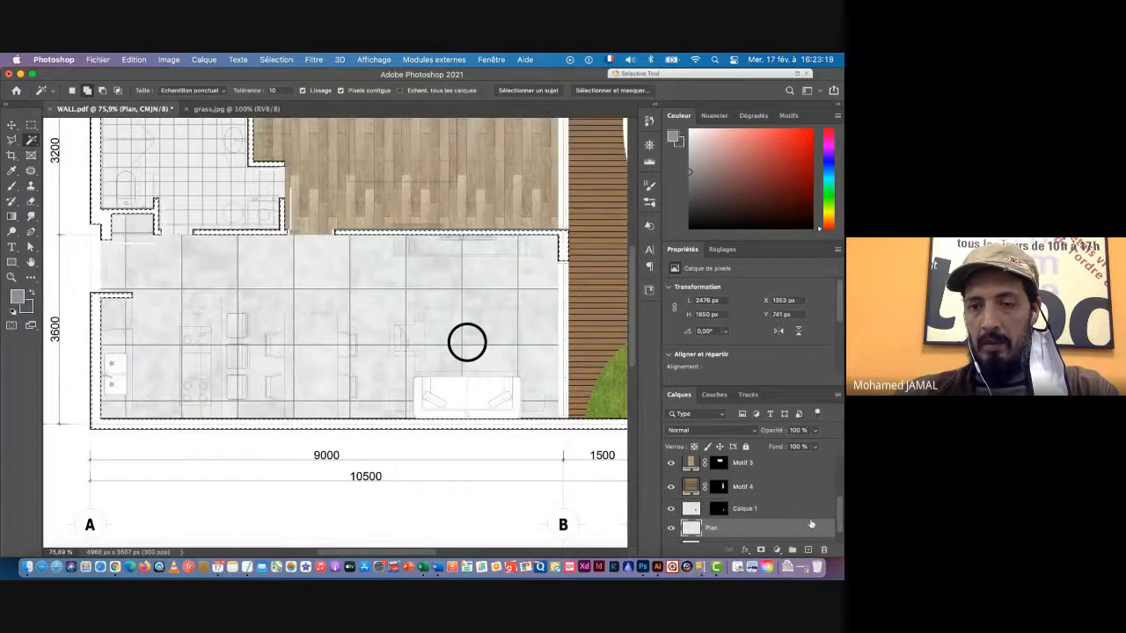
pyautogui.scroll(5, 771, 509)
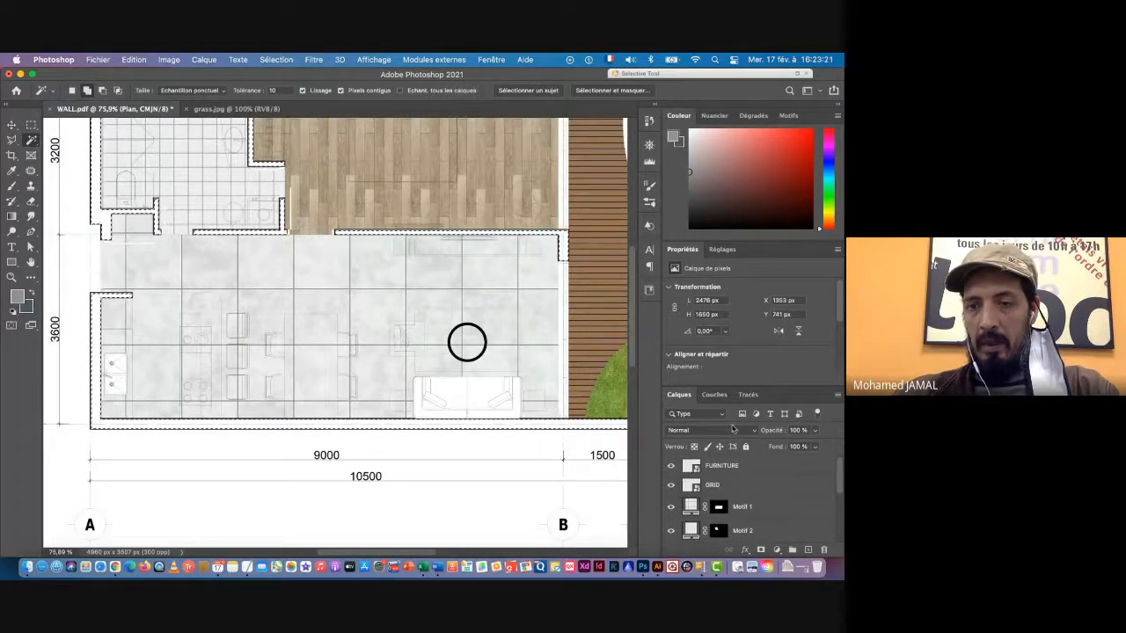
pyautogui.click(759, 468)
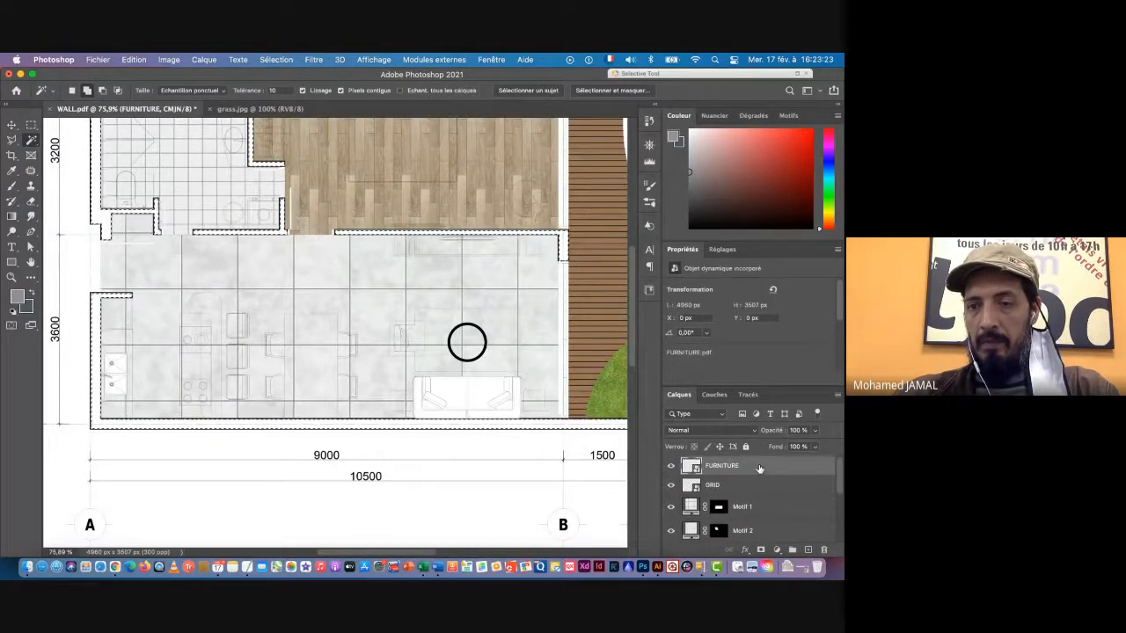
pyautogui.click(777, 550)
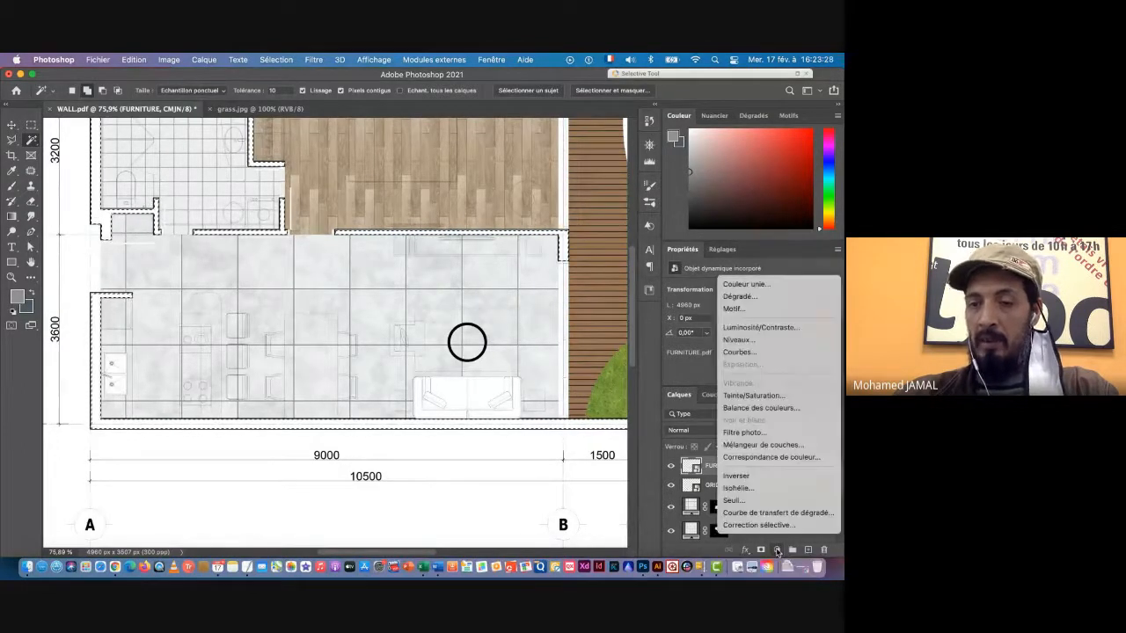
pyautogui.click(754, 288)
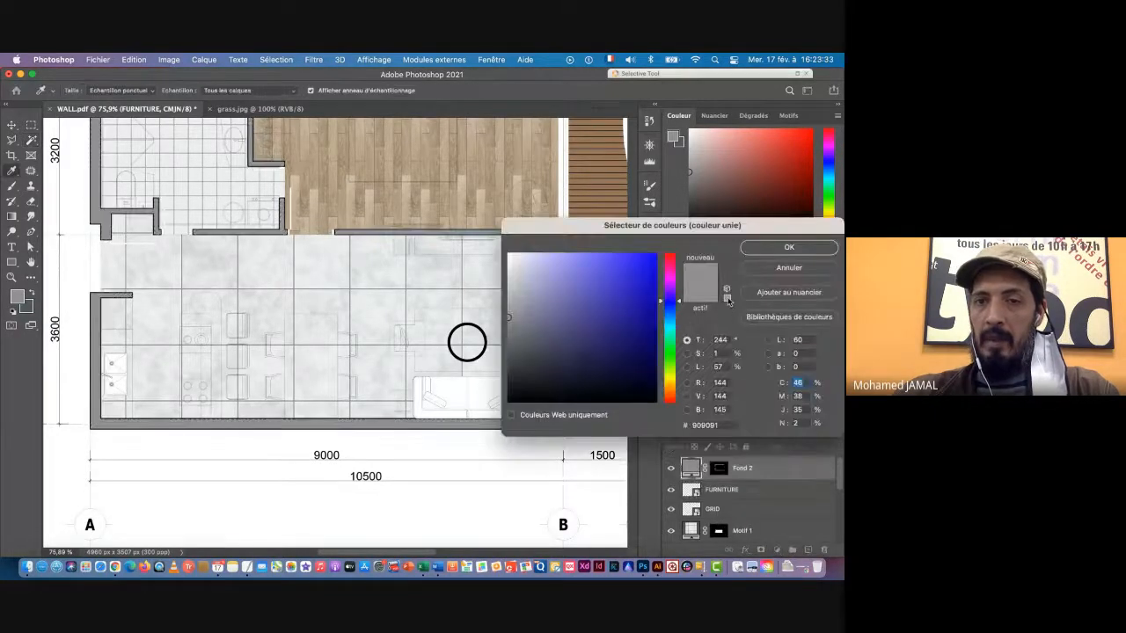
pyautogui.moveTo(630, 376); pyautogui.dragTo(677, 420)
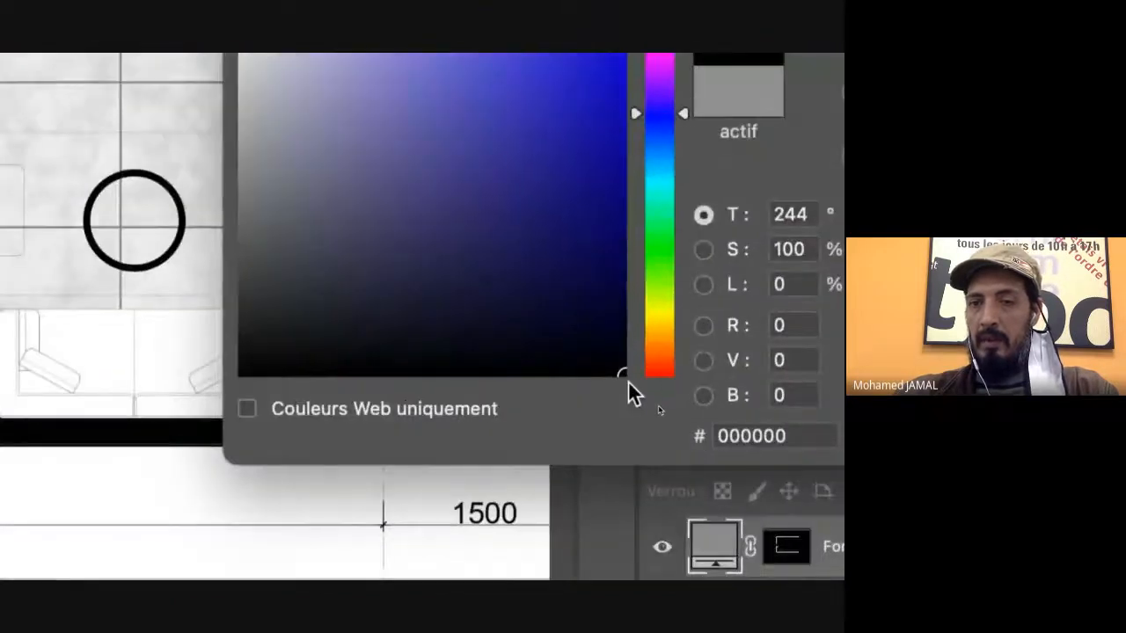
pyautogui.moveTo(286, 344); pyautogui.dragTo(189, 410)
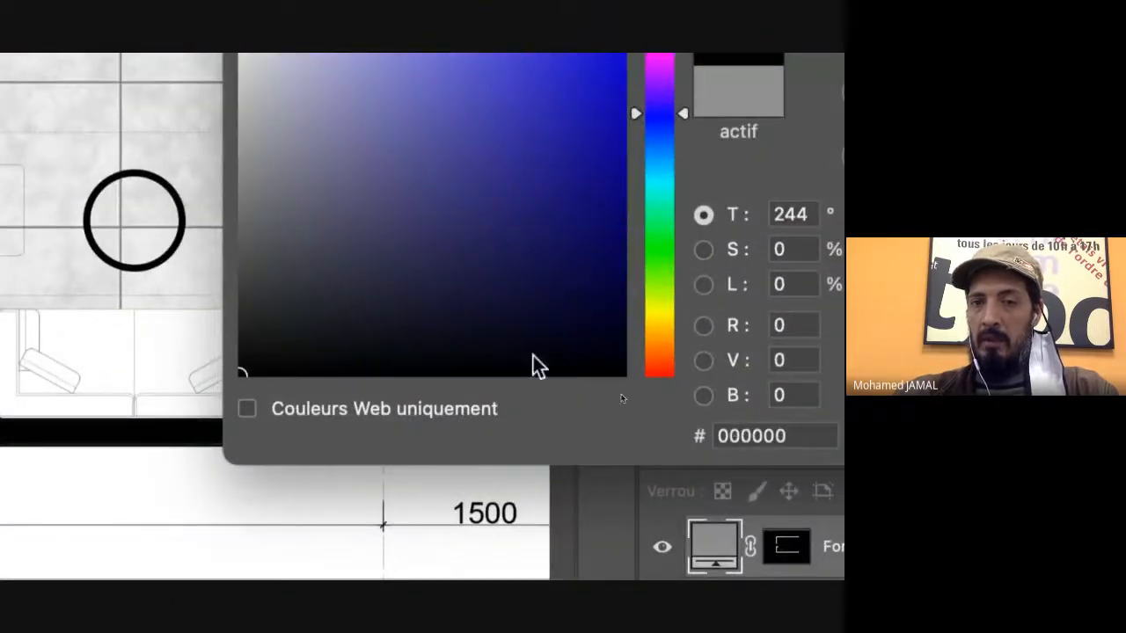
pyautogui.moveTo(590, 353); pyautogui.dragTo(650, 408)
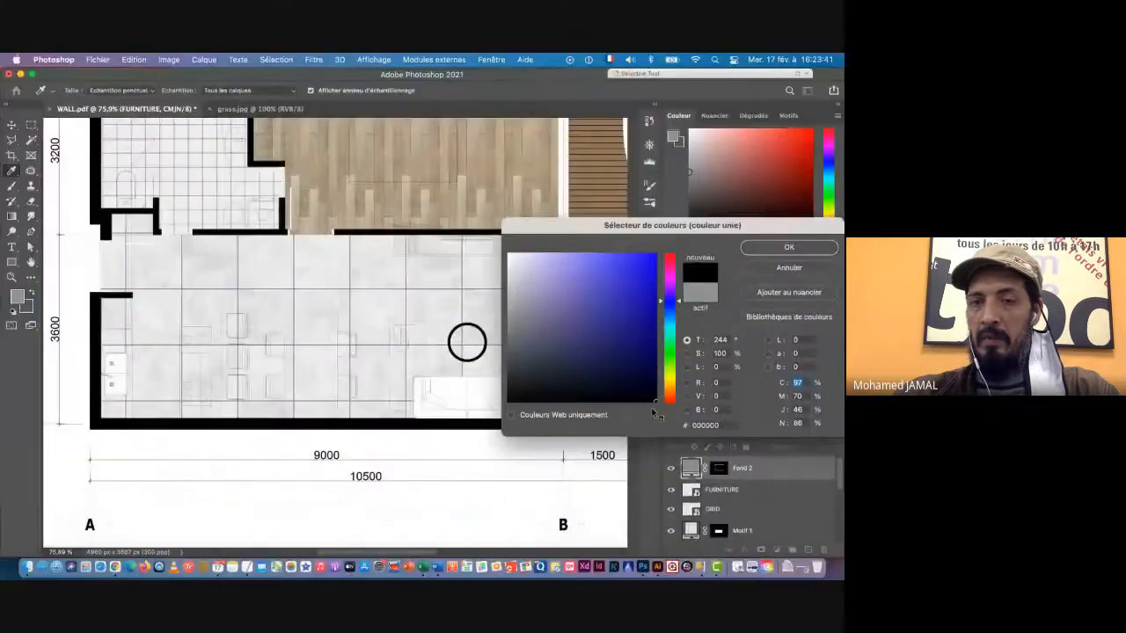
pyautogui.click(761, 251)
# Examine the black-filled walls and the furniture linework in the kitchen, dining and living areas of the plan
pyautogui.press('w')
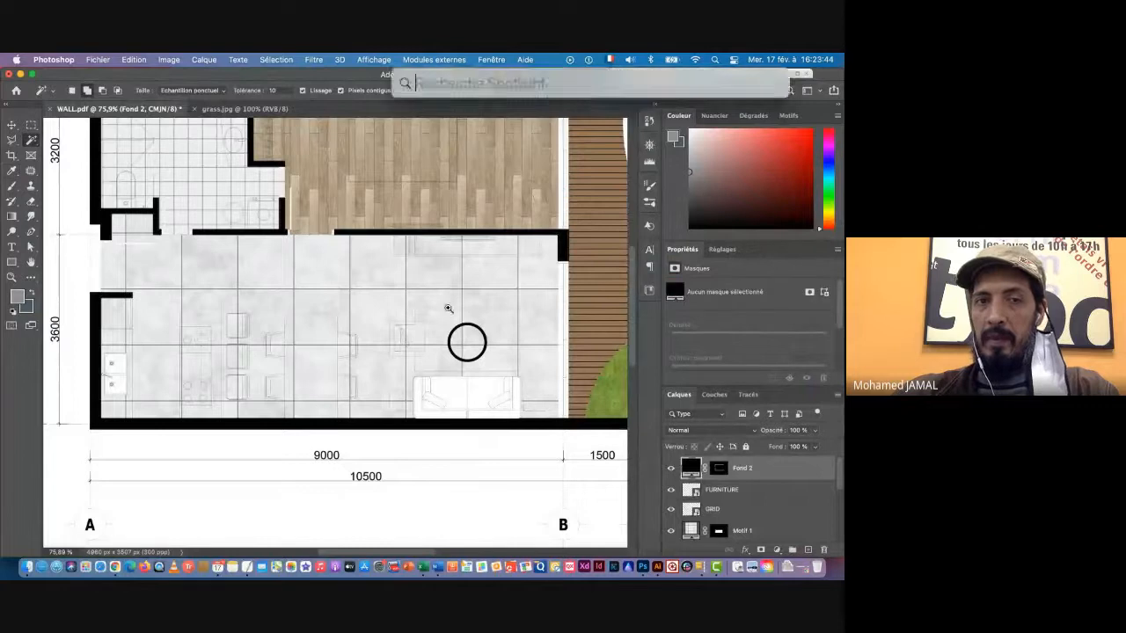
pyautogui.press('super+minus')
pyautogui.moveTo(436, 301); pyautogui.dragTo(360, 331)
pyautogui.press('super+space')
pyautogui.moveTo(272, 337); pyautogui.dragTo(308, 335)
pyautogui.moveTo(369, 426); pyautogui.dragTo(334, 358)
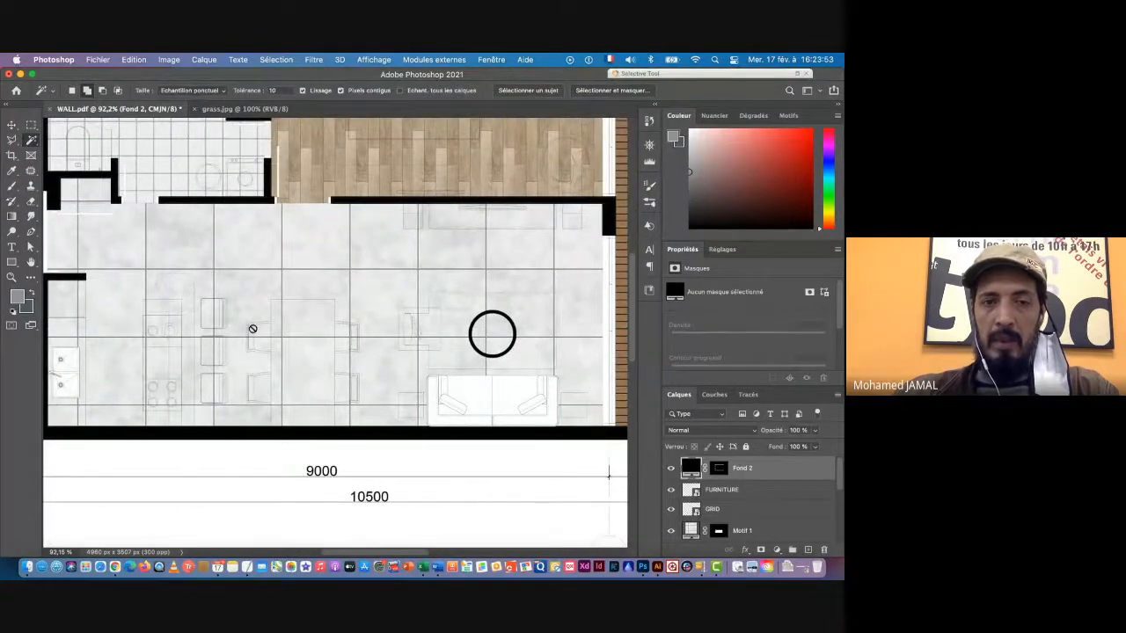
pyautogui.press('super+space')
pyautogui.moveTo(241, 364); pyautogui.dragTo(261, 354)
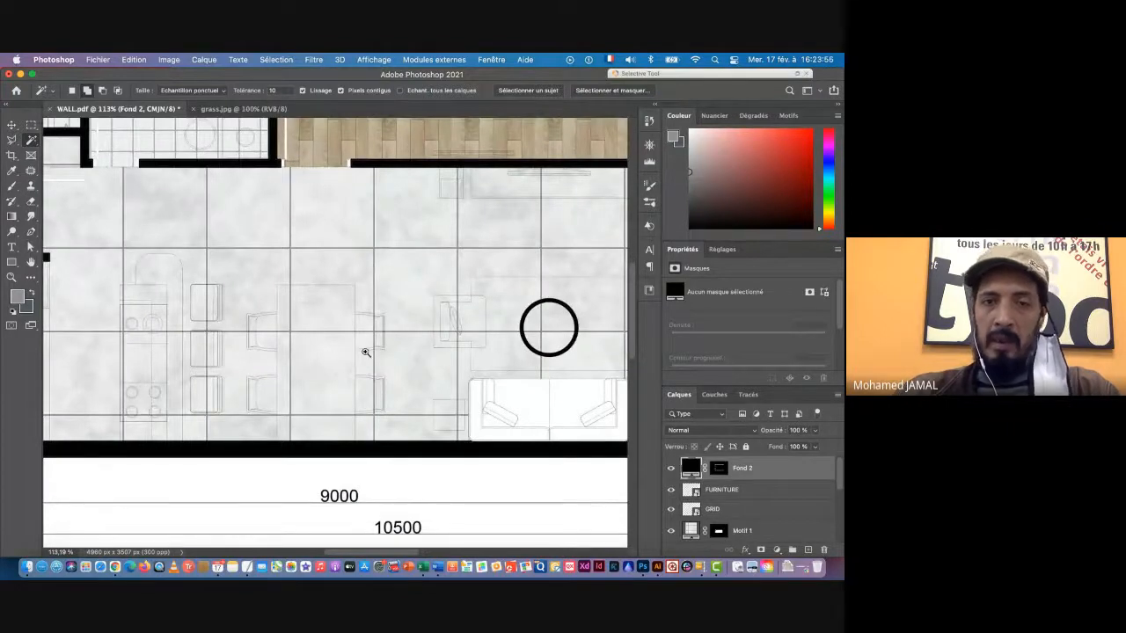
pyautogui.moveTo(384, 352); pyautogui.dragTo(349, 356)
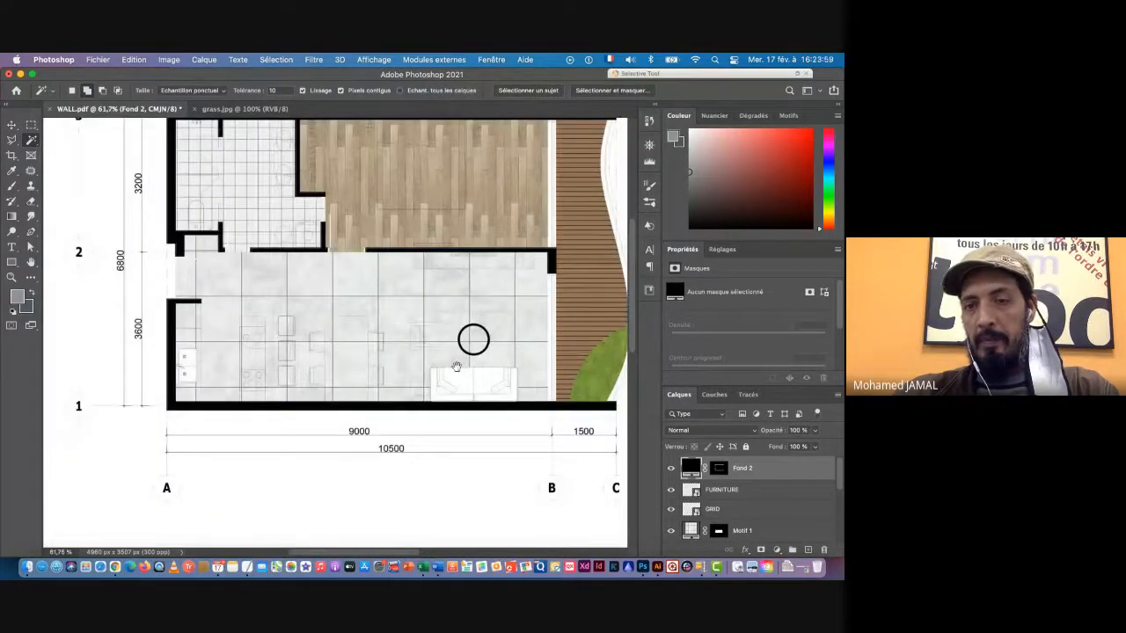
pyautogui.moveTo(449, 363); pyautogui.dragTo(431, 351)
pyautogui.scroll(-1, 756, 494)
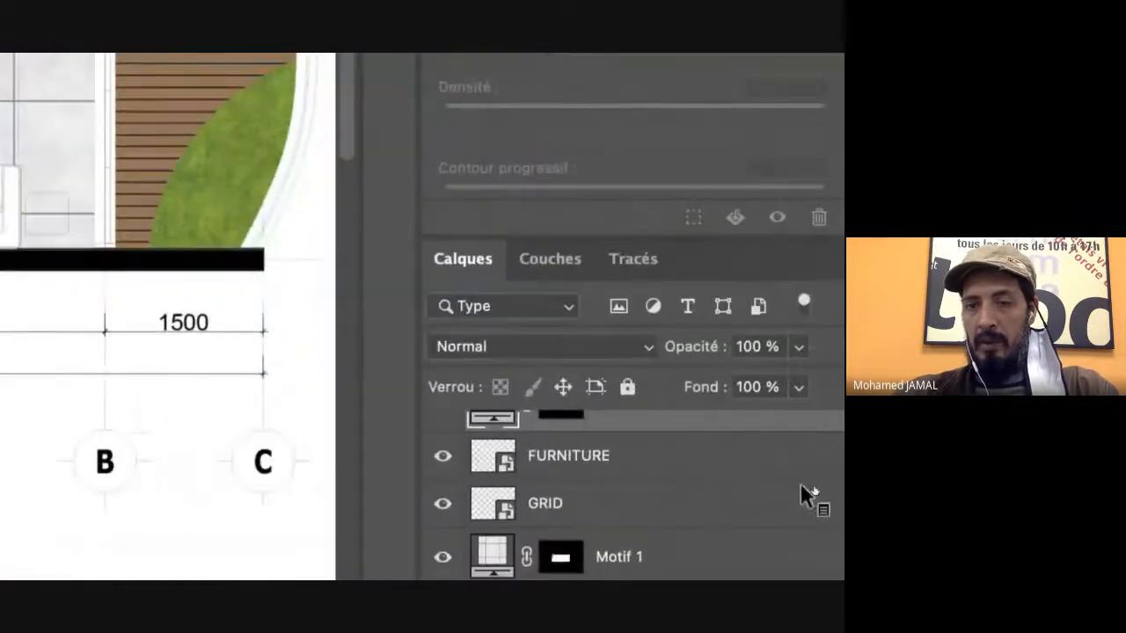
# Select the empty area around the furniture on the FURNITURE layer, invert the selection, and make the Plan layer active
pyautogui.click(648, 458)
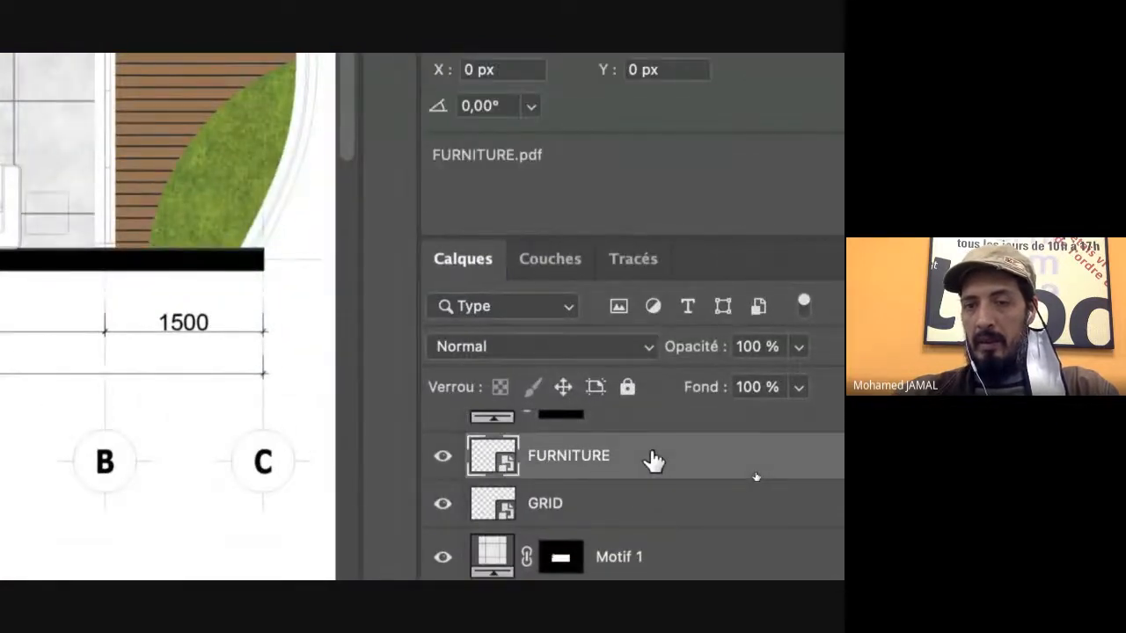
pyautogui.scroll(1, 654, 459)
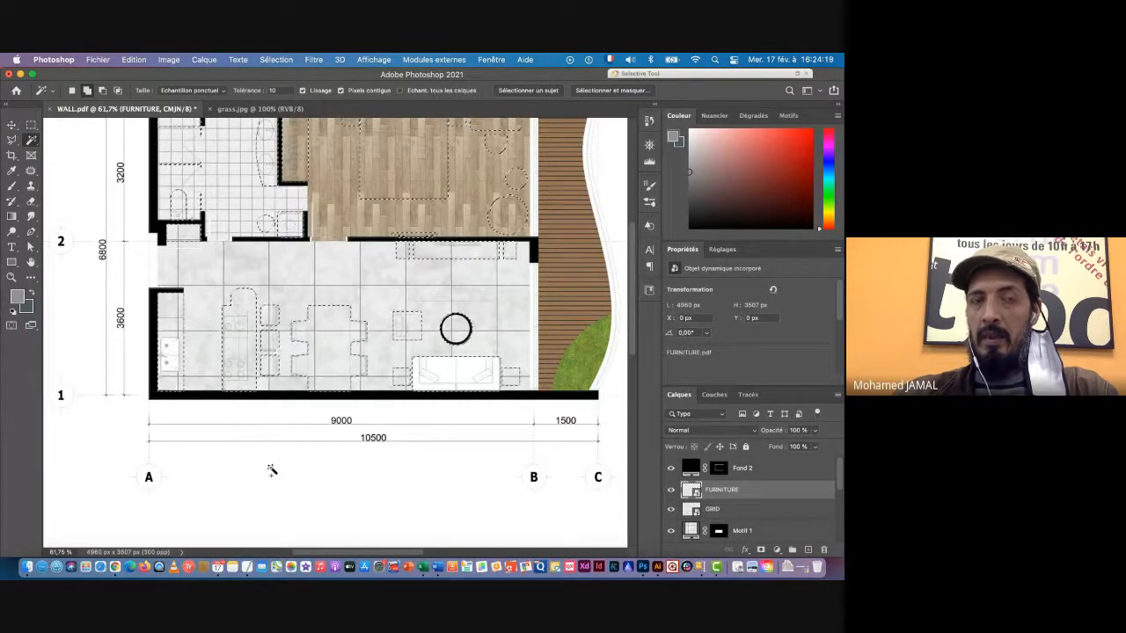
pyautogui.click(273, 60)
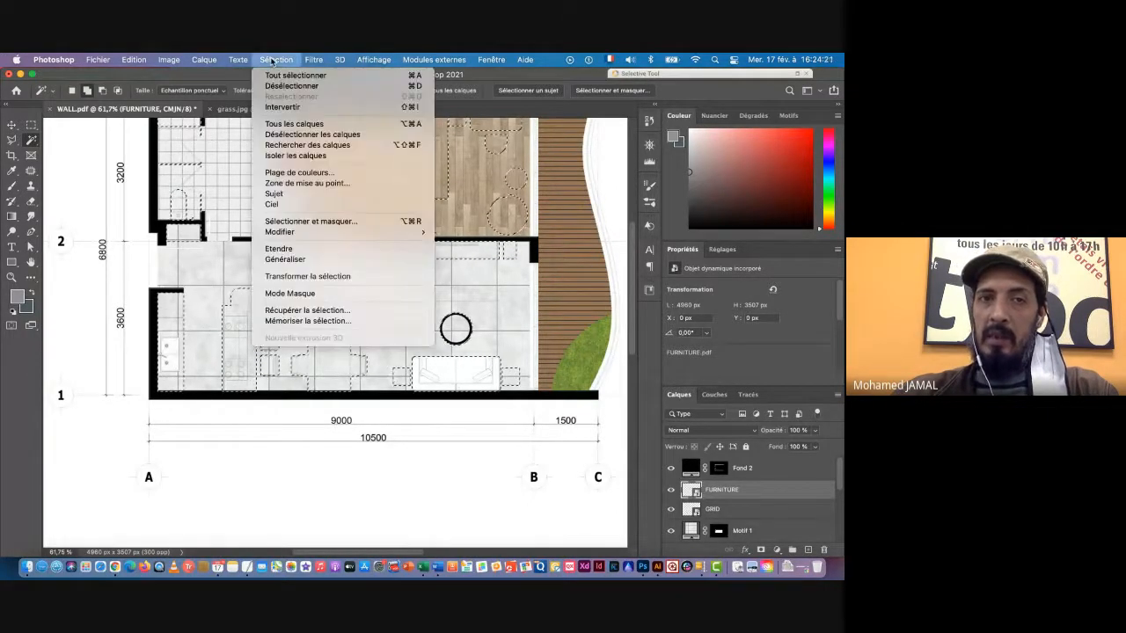
pyautogui.click(279, 107)
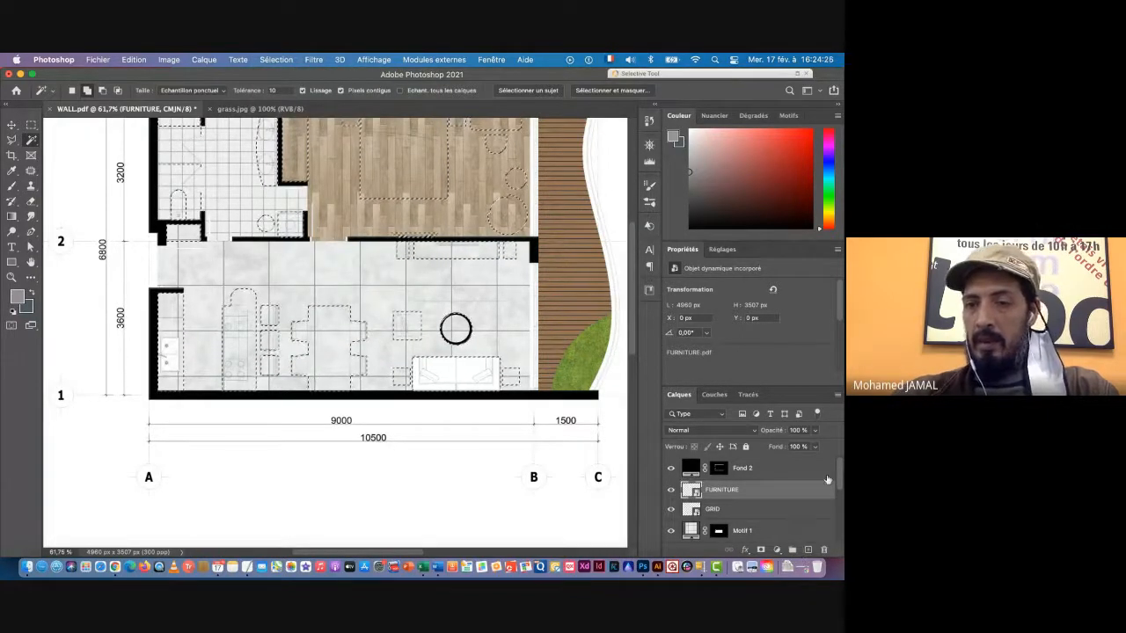
pyautogui.moveTo(839, 476); pyautogui.dragTo(838, 519)
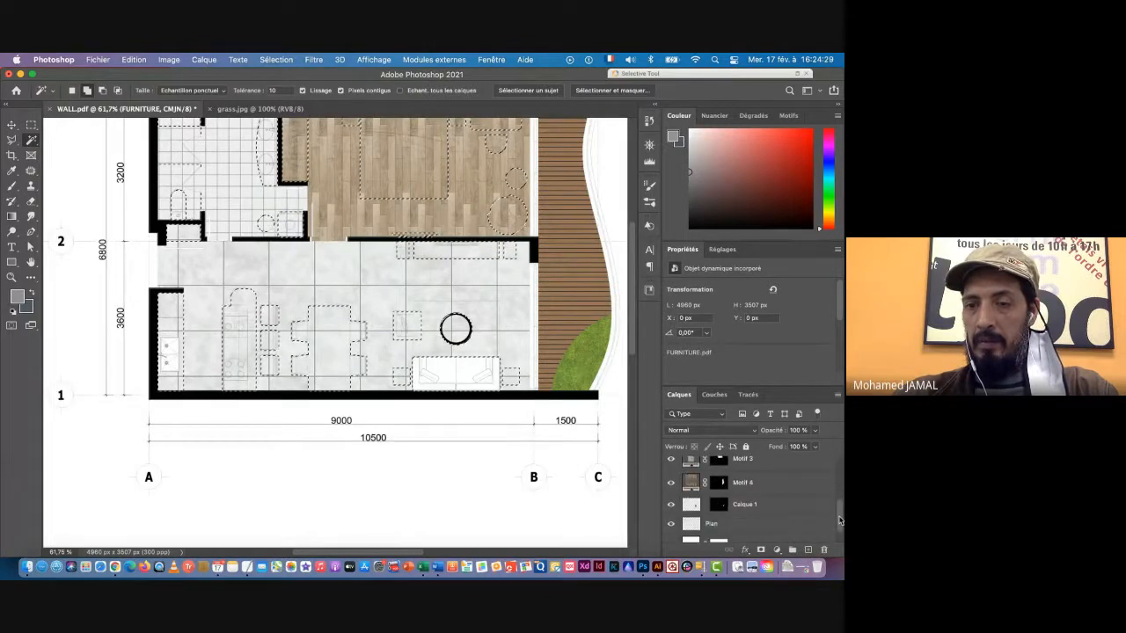
pyautogui.click(744, 524)
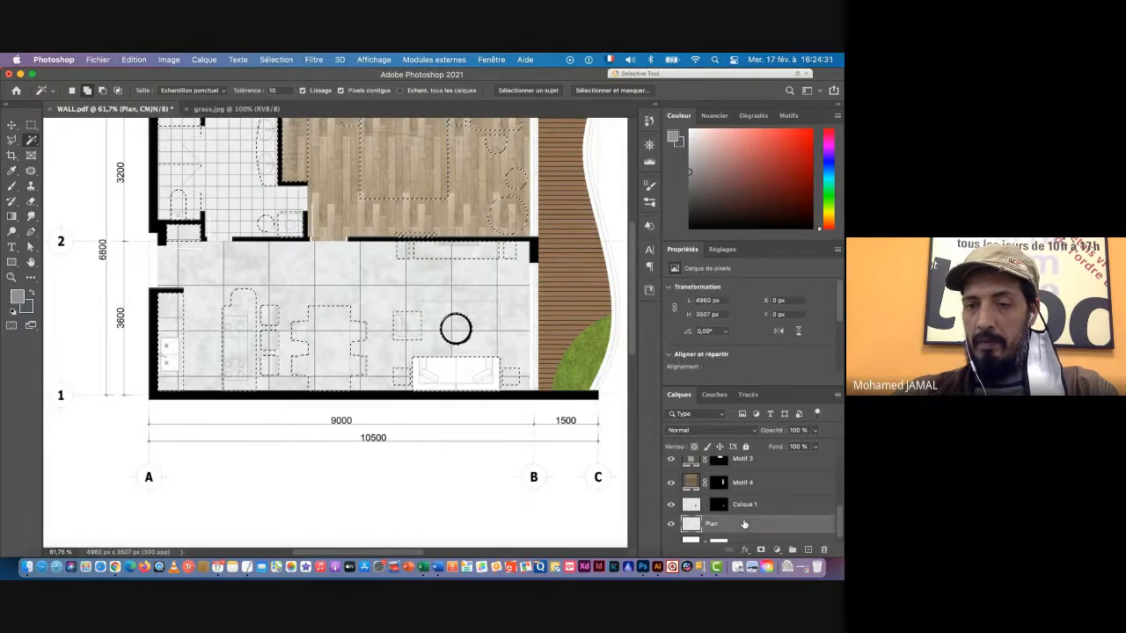
# Fill the selected furniture with a white (#ffffff) solid color layer and place that layer directly below the GRID layer
pyautogui.click(777, 550)
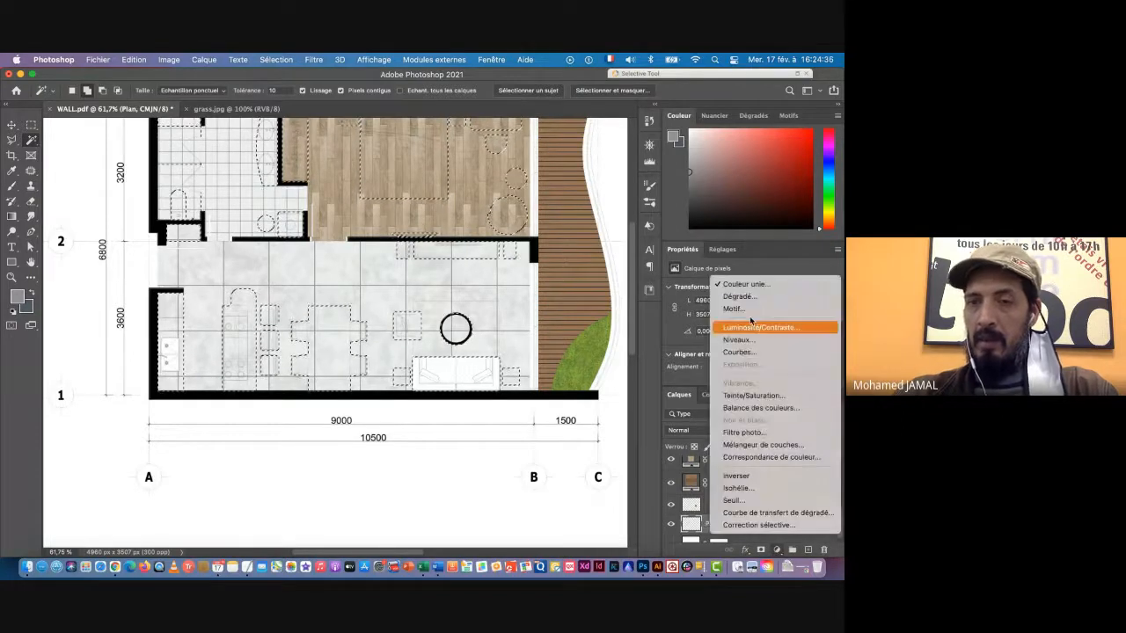
pyautogui.click(745, 288)
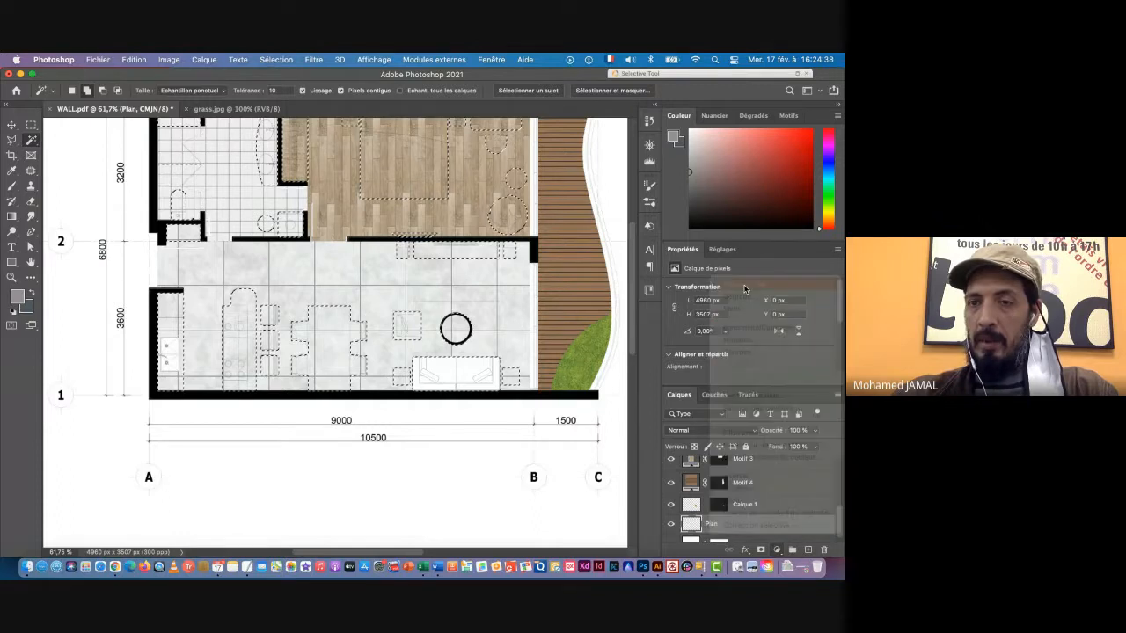
pyautogui.moveTo(508, 317); pyautogui.dragTo(487, 236)
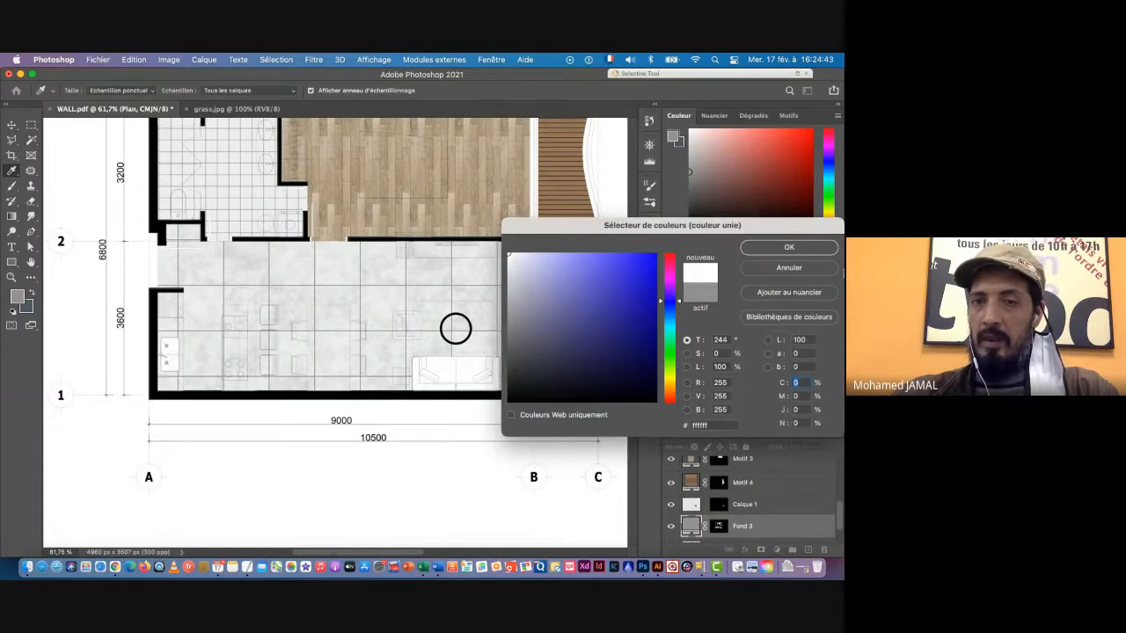
pyautogui.click(787, 248)
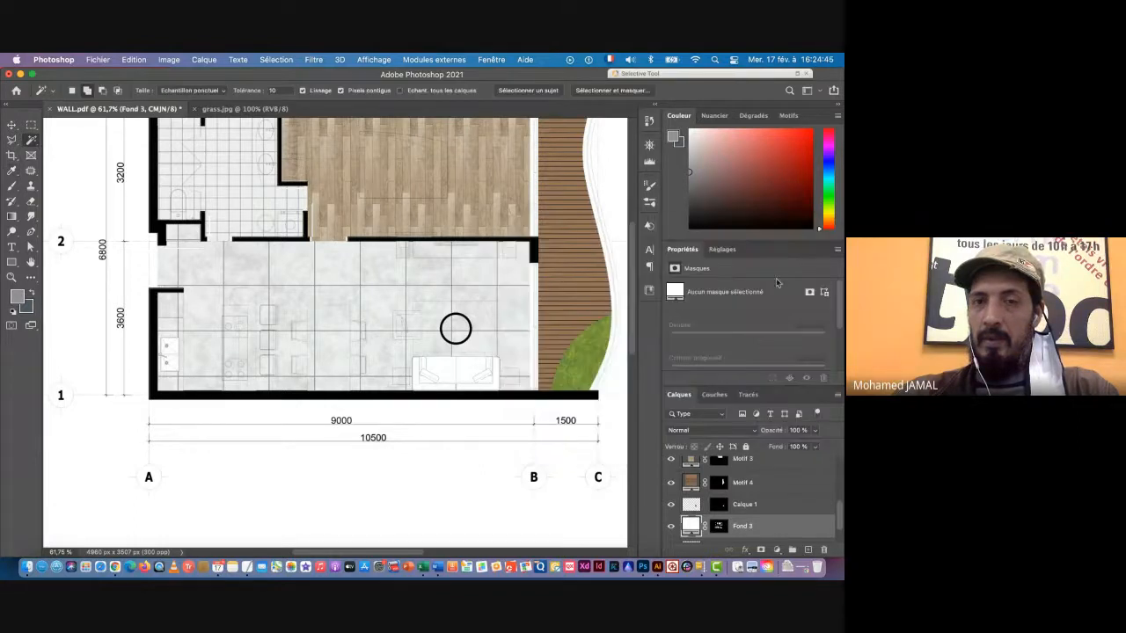
pyautogui.moveTo(784, 523); pyautogui.dragTo(761, 483)
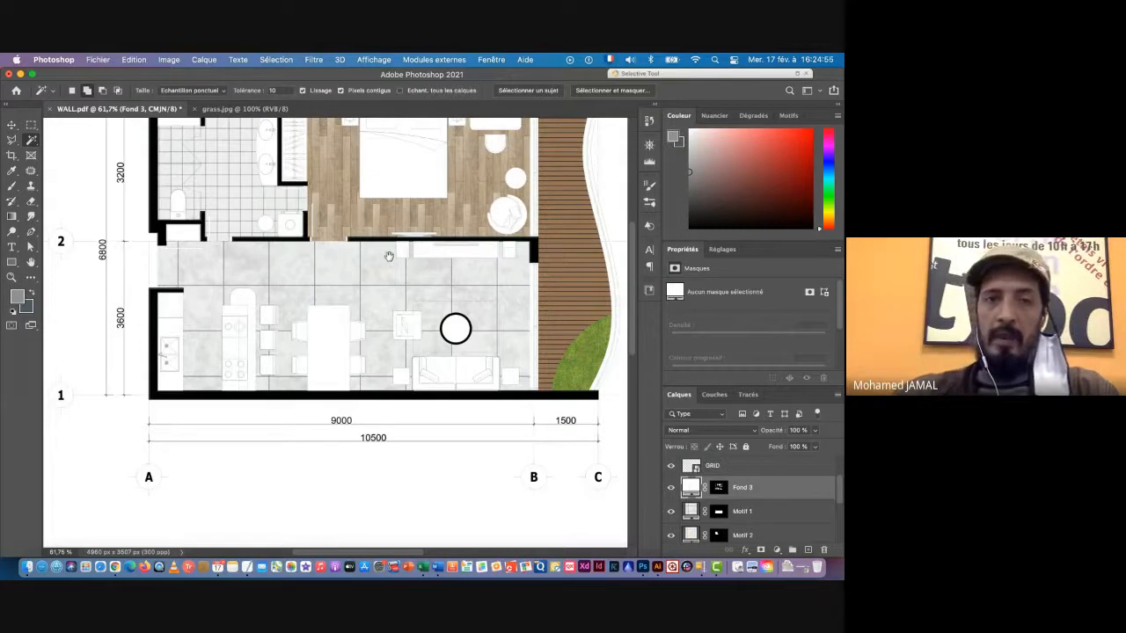
pyautogui.moveTo(388, 256); pyautogui.dragTo(348, 322)
pyautogui.click(11, 124)
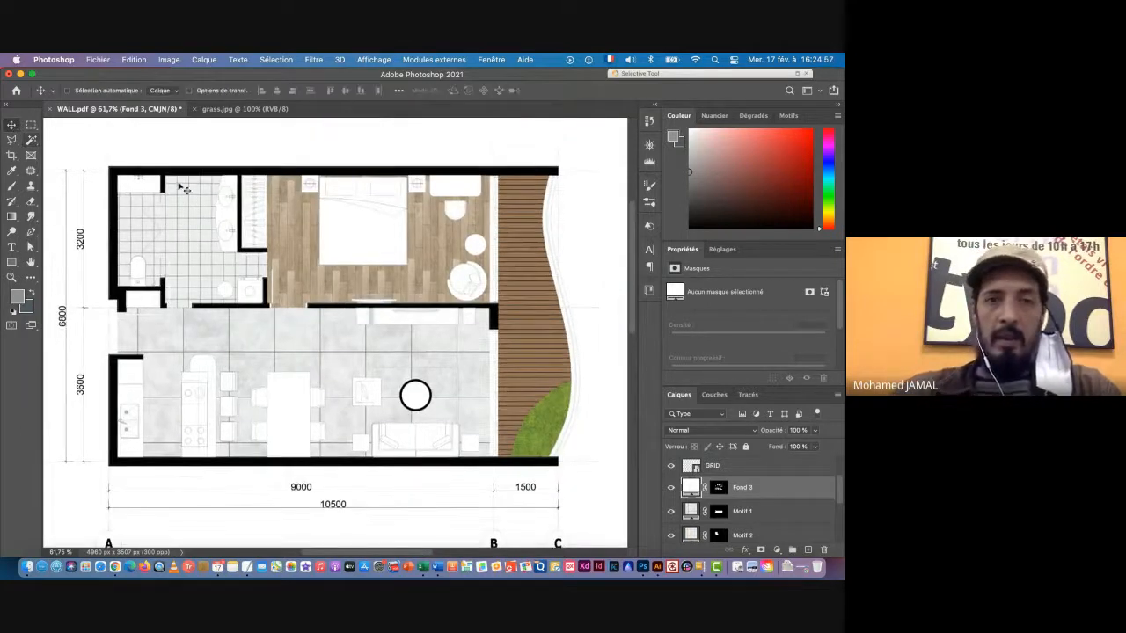
# Add a drop shadow to the white furniture fill layer Fond 3 and compare the plan with the style preview off and on
pyautogui.press('super+space')
pyautogui.moveTo(365, 241); pyautogui.dragTo(370, 241)
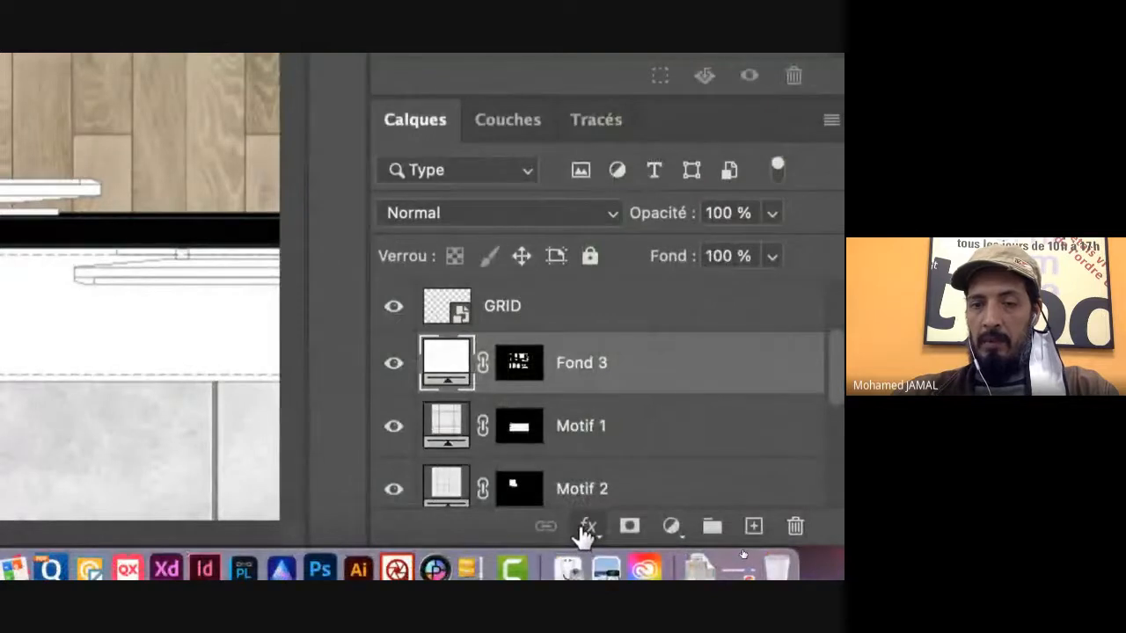
pyautogui.click(587, 528)
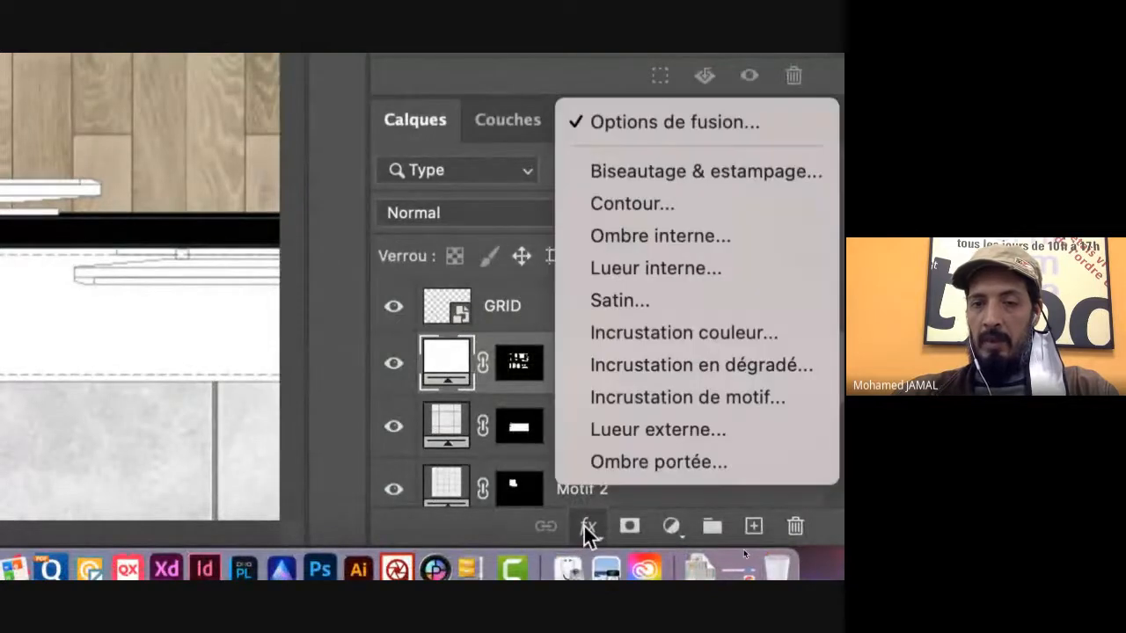
pyautogui.click(622, 464)
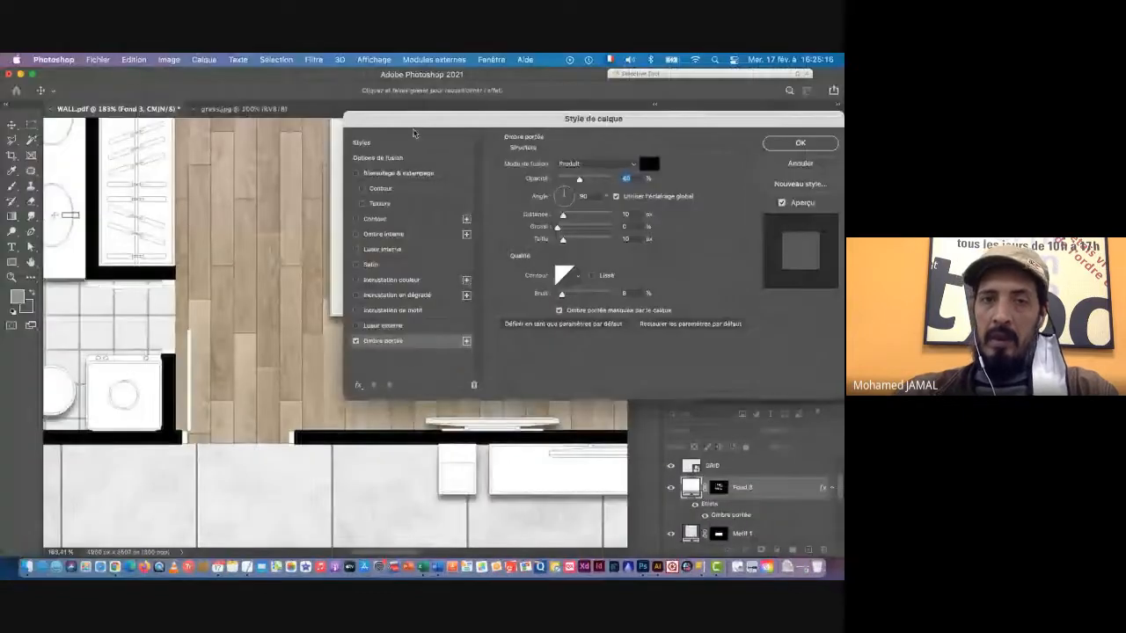
pyautogui.moveTo(364, 70); pyautogui.dragTo(518, 194)
pyautogui.moveTo(554, 236); pyautogui.dragTo(41, 128)
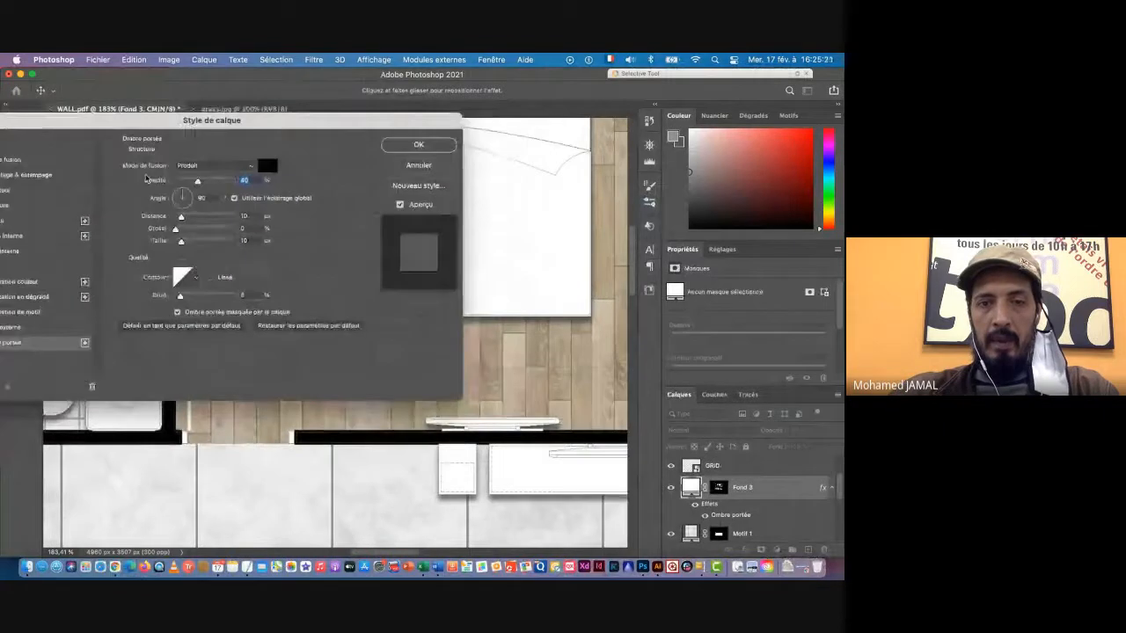
pyautogui.click(399, 205)
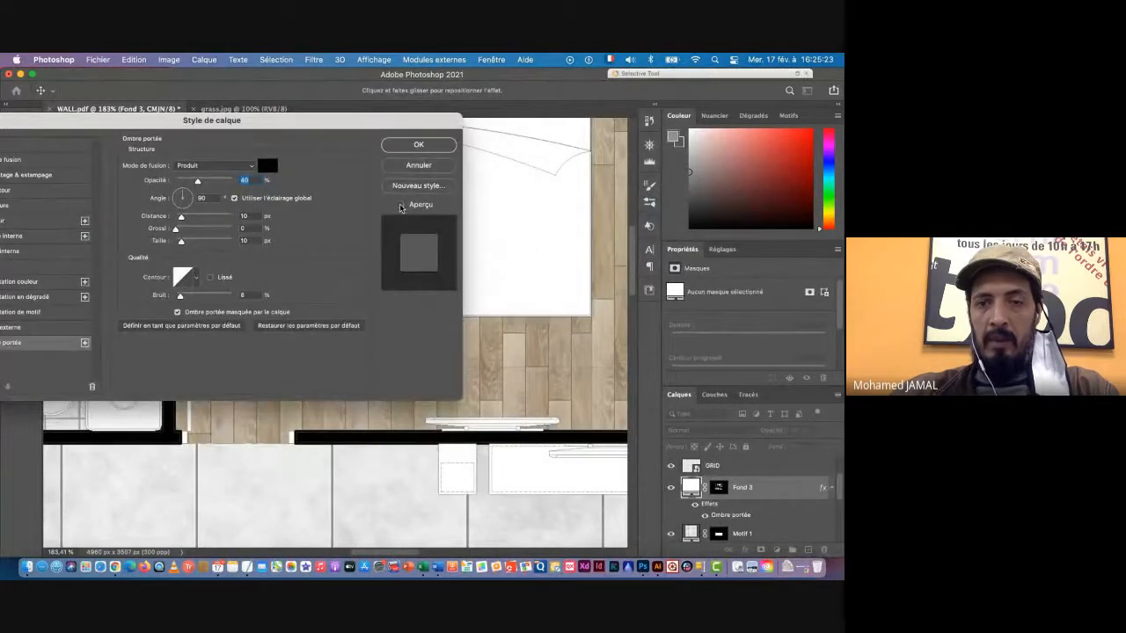
pyautogui.click(399, 205)
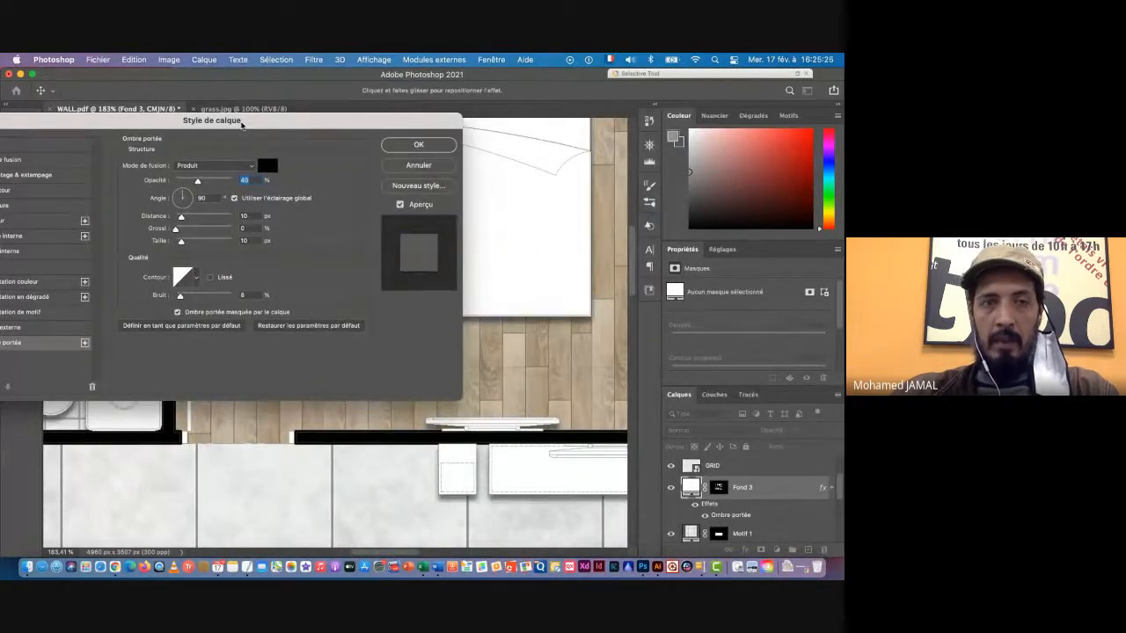
pyautogui.moveTo(241, 124); pyautogui.dragTo(295, 137)
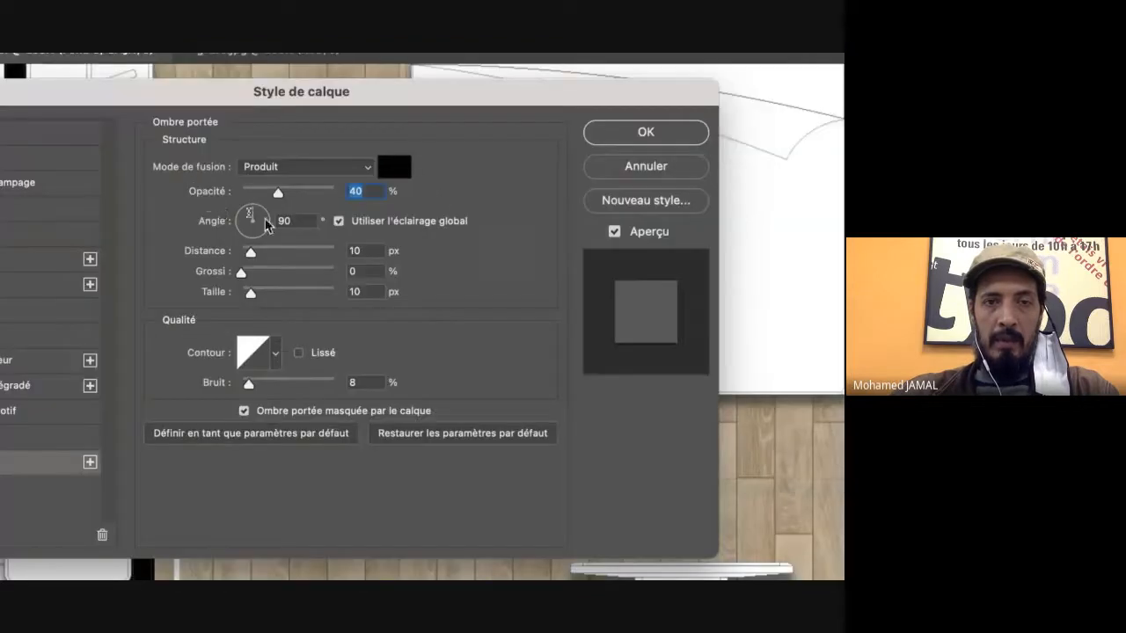
# Set the furniture drop shadow's angle to 45° with global light and apply the layer style
pyautogui.moveTo(266, 225)
pyautogui.mouseDown()
pyautogui.moveTo(252, 214)
pyautogui.moveTo(266, 217)
pyautogui.mouseUp()
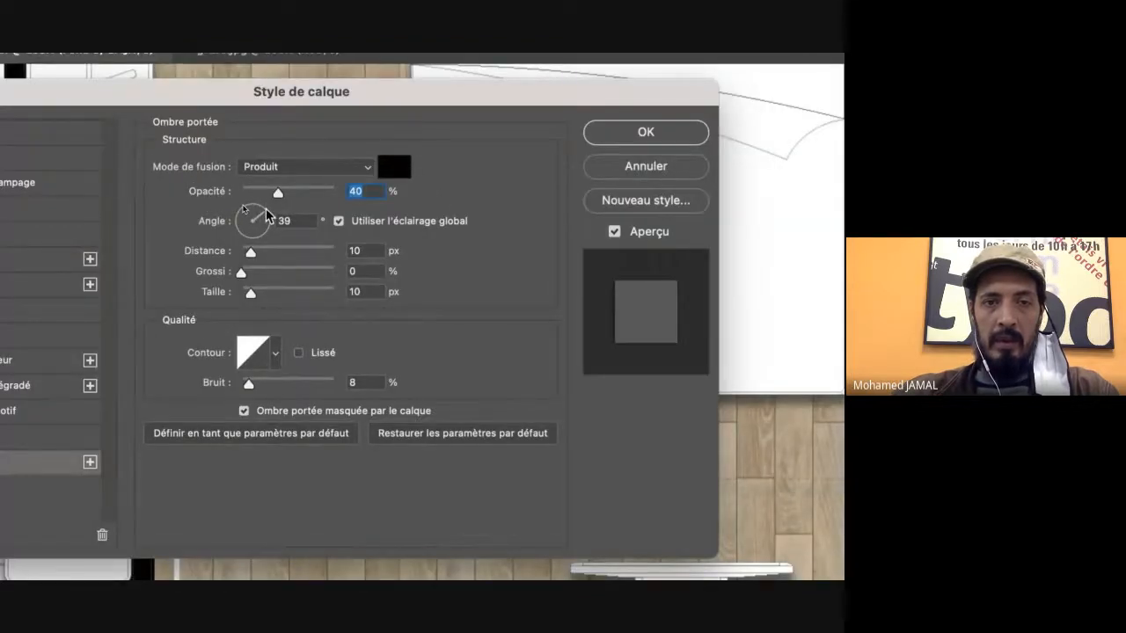
pyautogui.press('Tab')
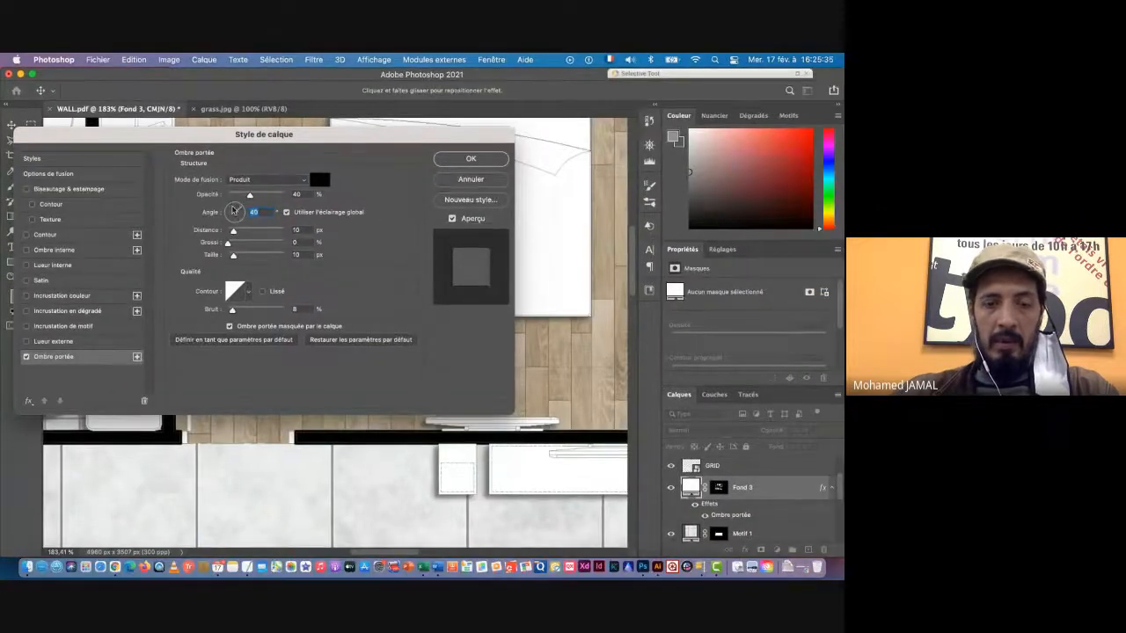
pyautogui.write('45')
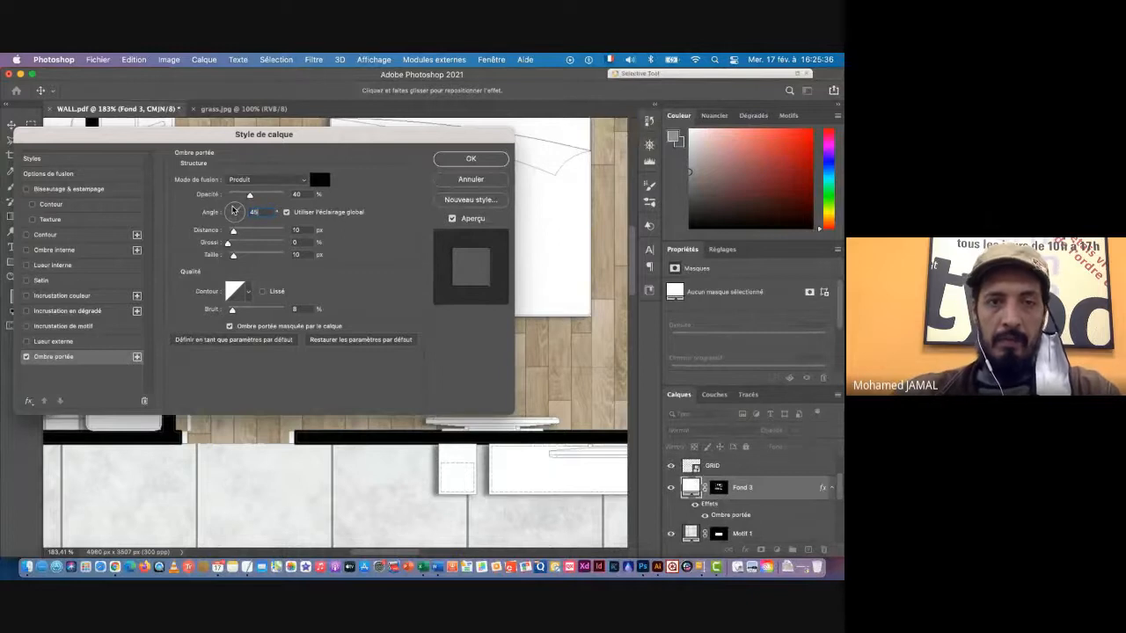
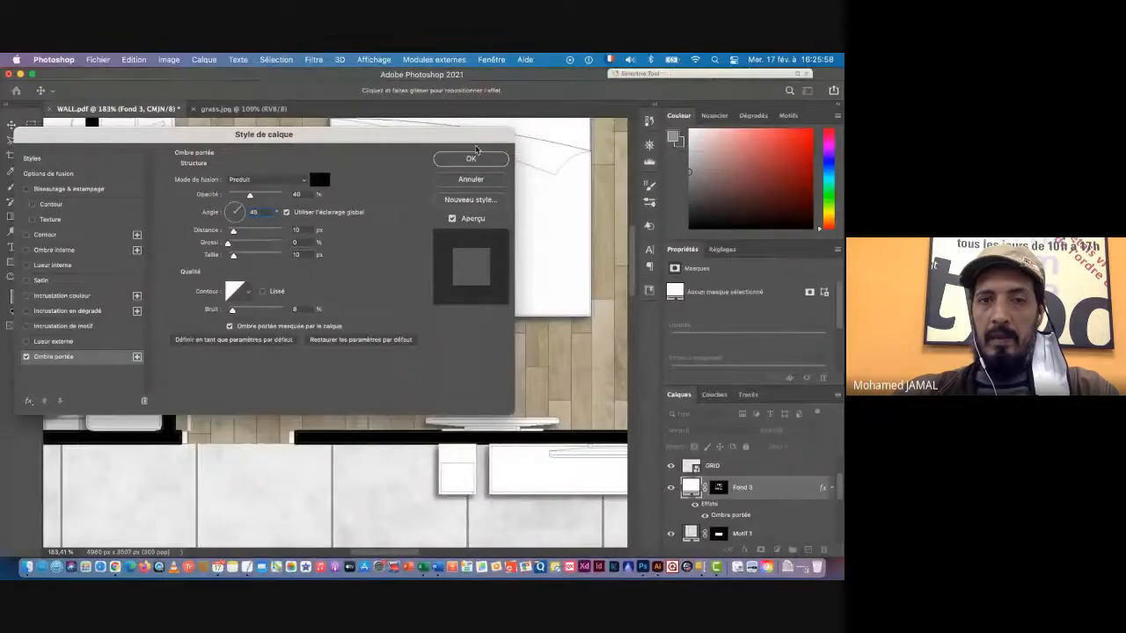
pyautogui.click(468, 160)
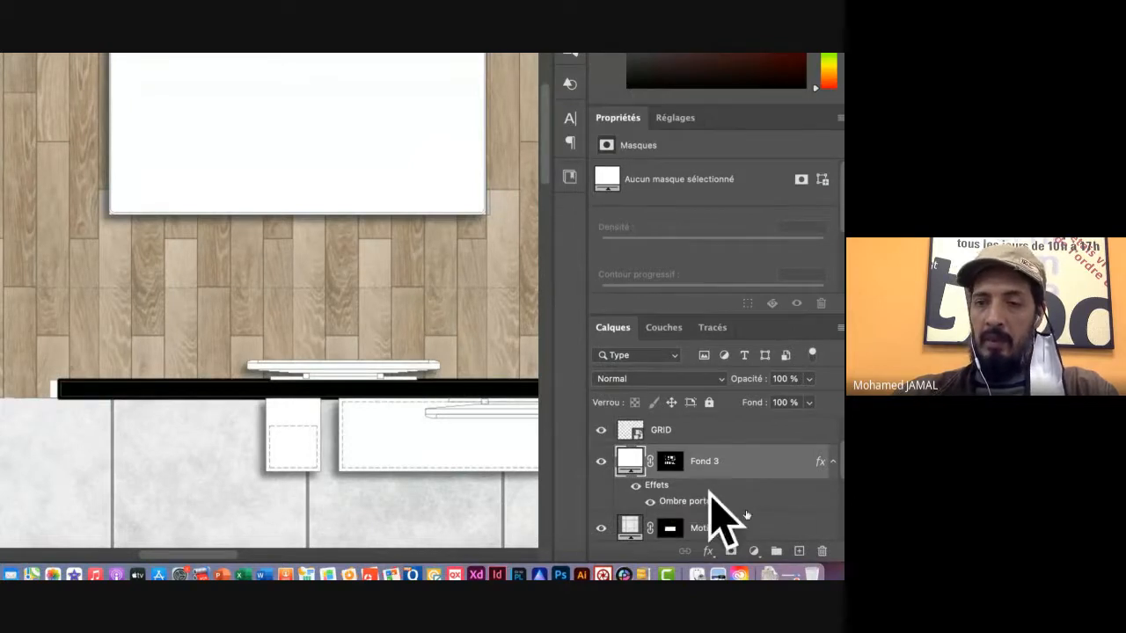
# Toggle the effects of the Fond 3 layer off and on and examine the furniture shadows across the whole plan
pyautogui.click(634, 487)
pyautogui.click(634, 488)
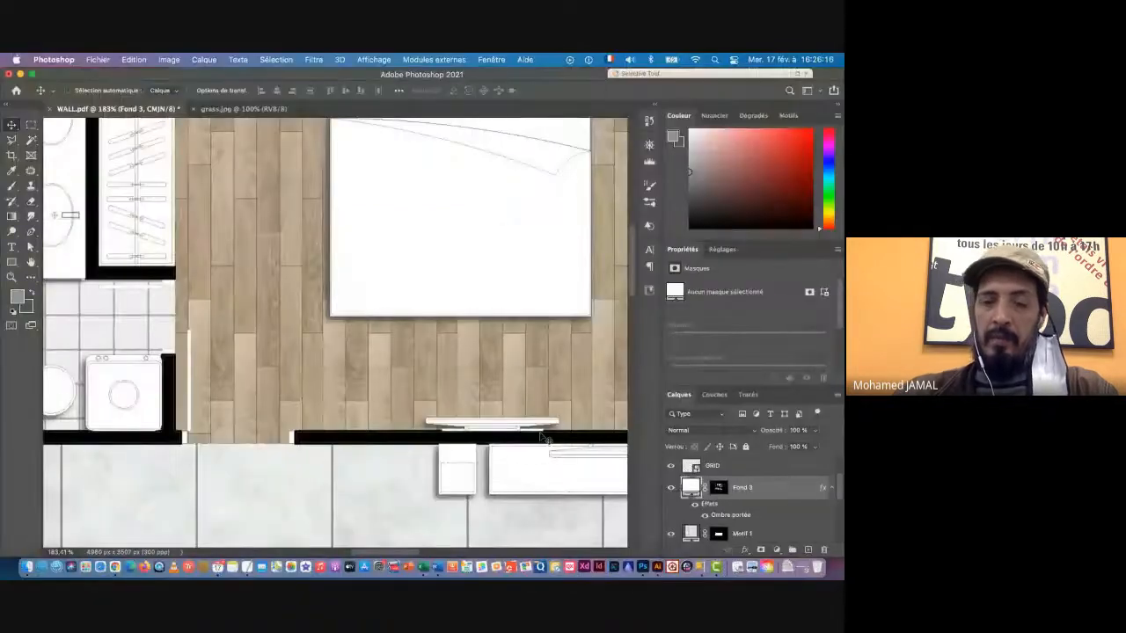
pyautogui.press('super+1')
pyautogui.press('super+minus')
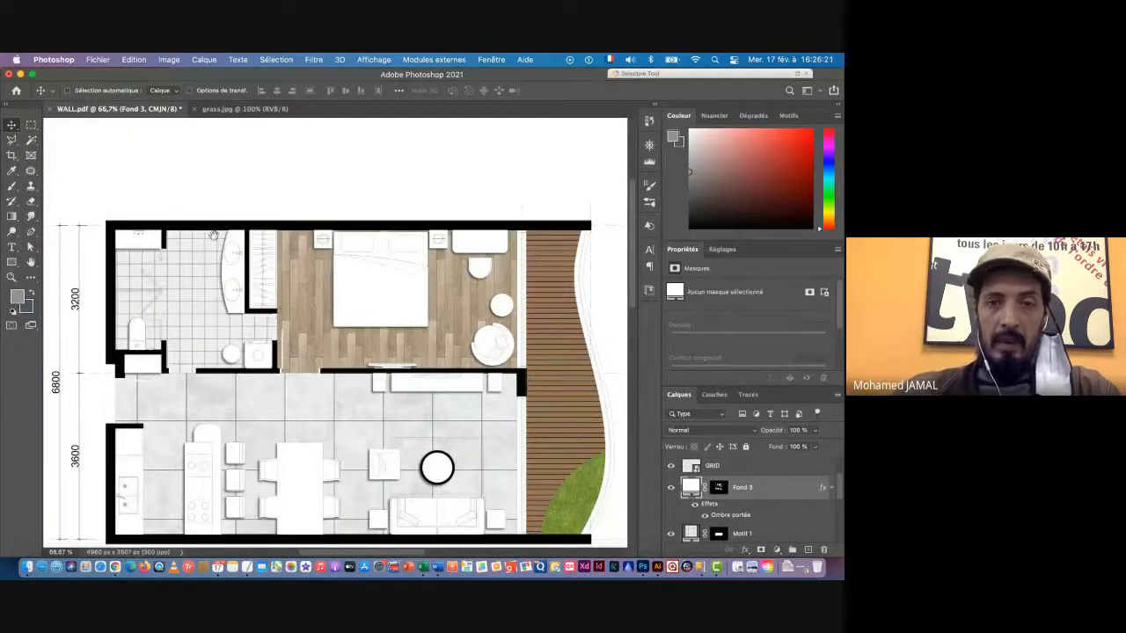
pyautogui.scroll(-5, 339, 390)
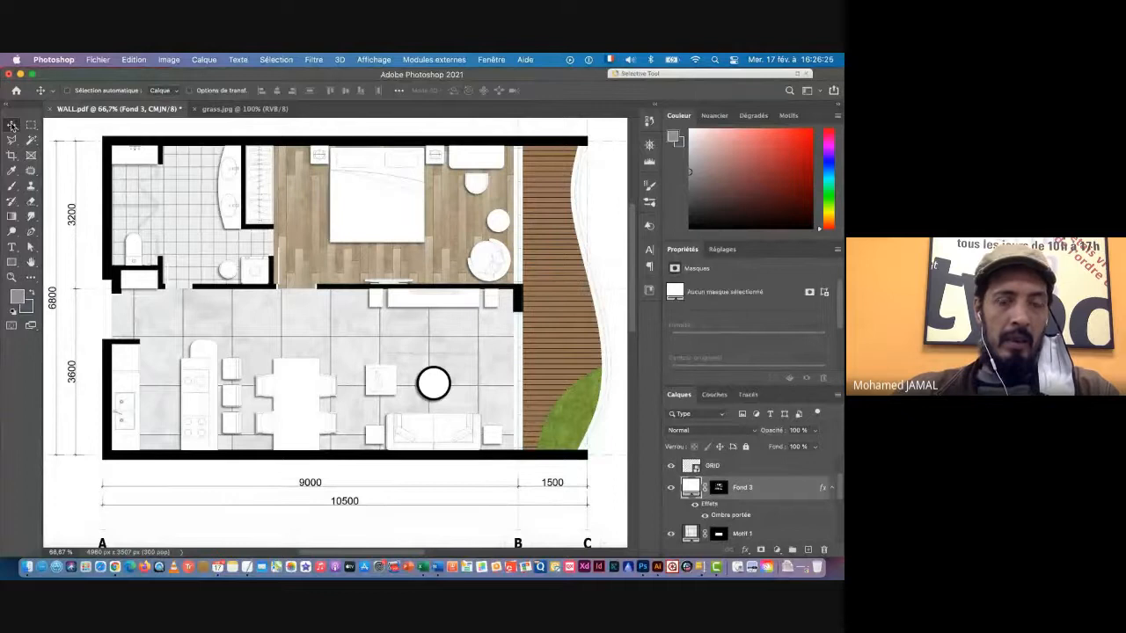
# Close the grass.jpg document, keeping WALL.pdf open
pyautogui.press('super+Tab')
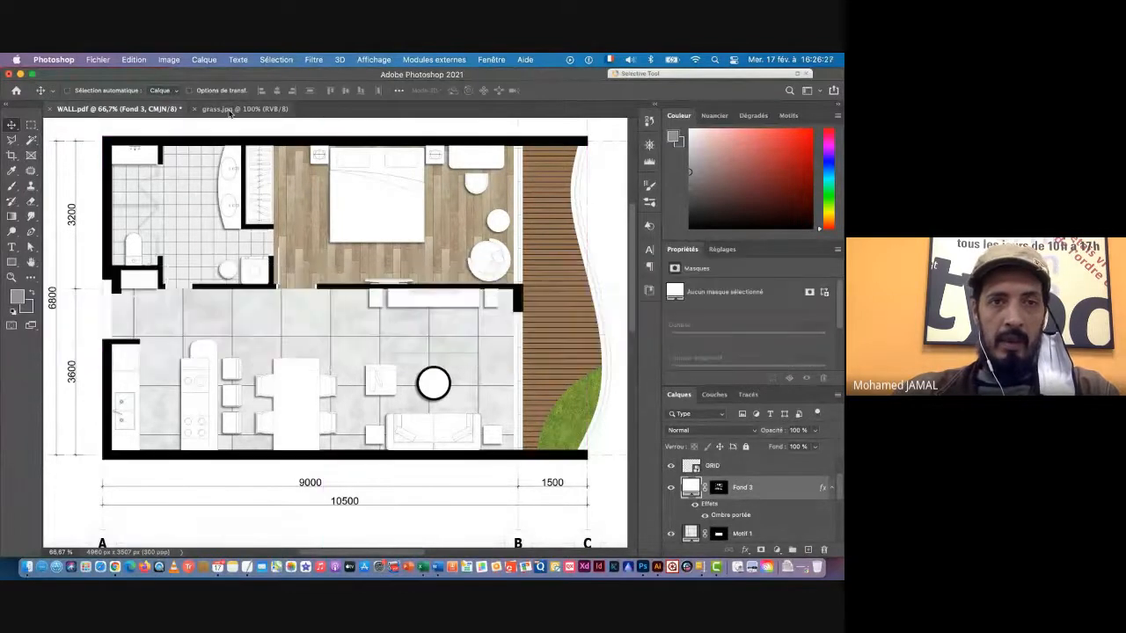
pyautogui.click(226, 112)
pyautogui.click(194, 109)
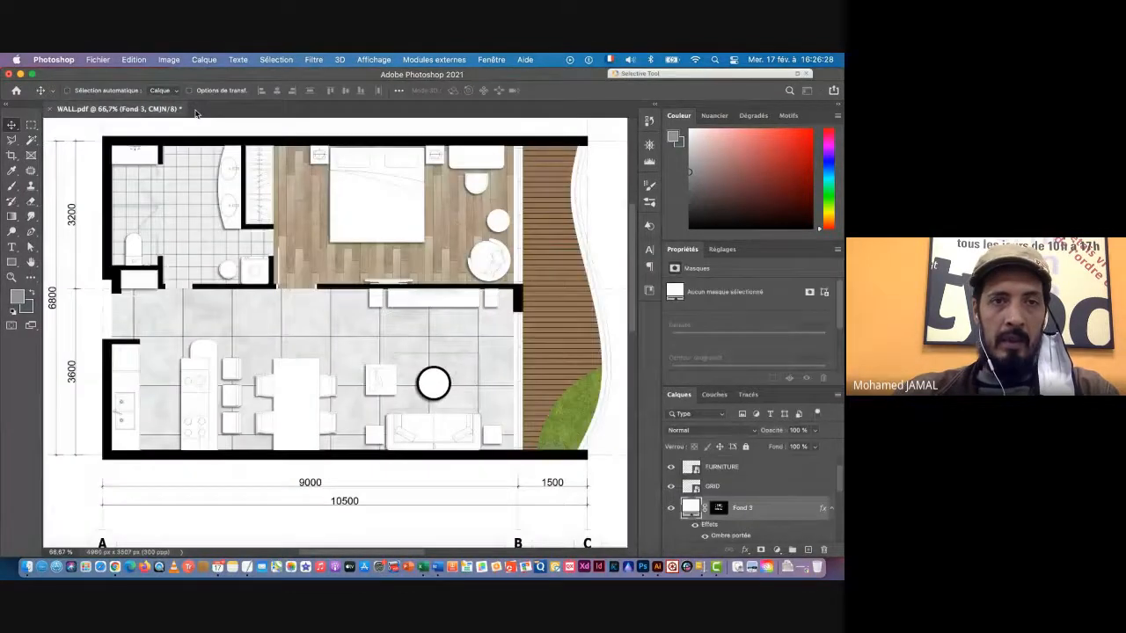
# Switch to Finder and place plant.png and plant2.png from the texture folder into the WALL.pdf plan as embedded objects
pyautogui.press('super+Tab')
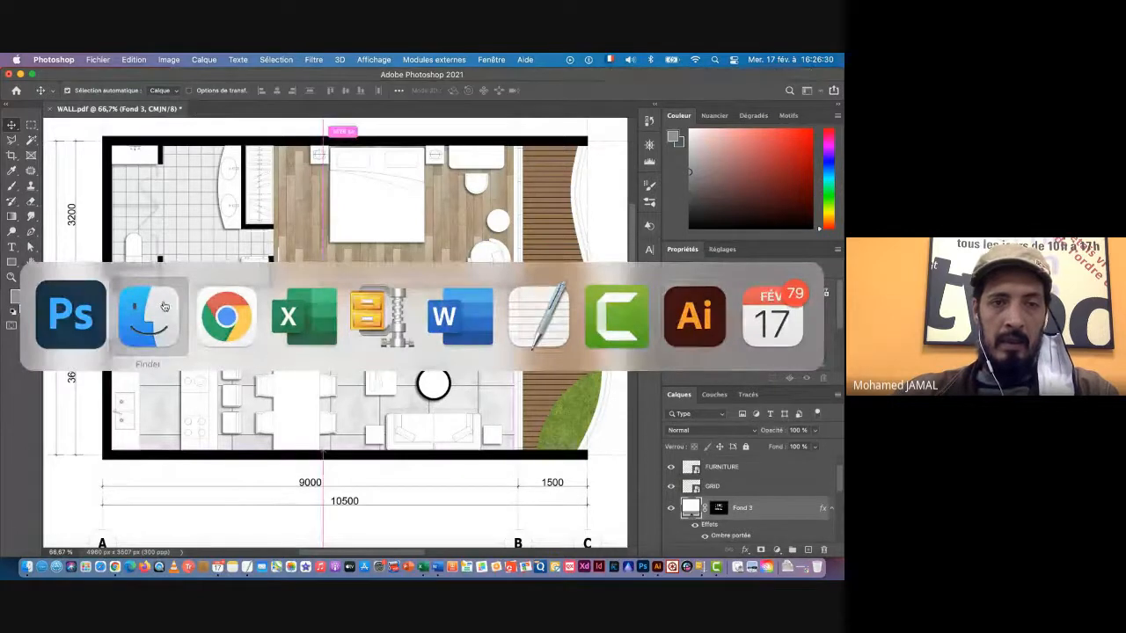
pyautogui.click(365, 173)
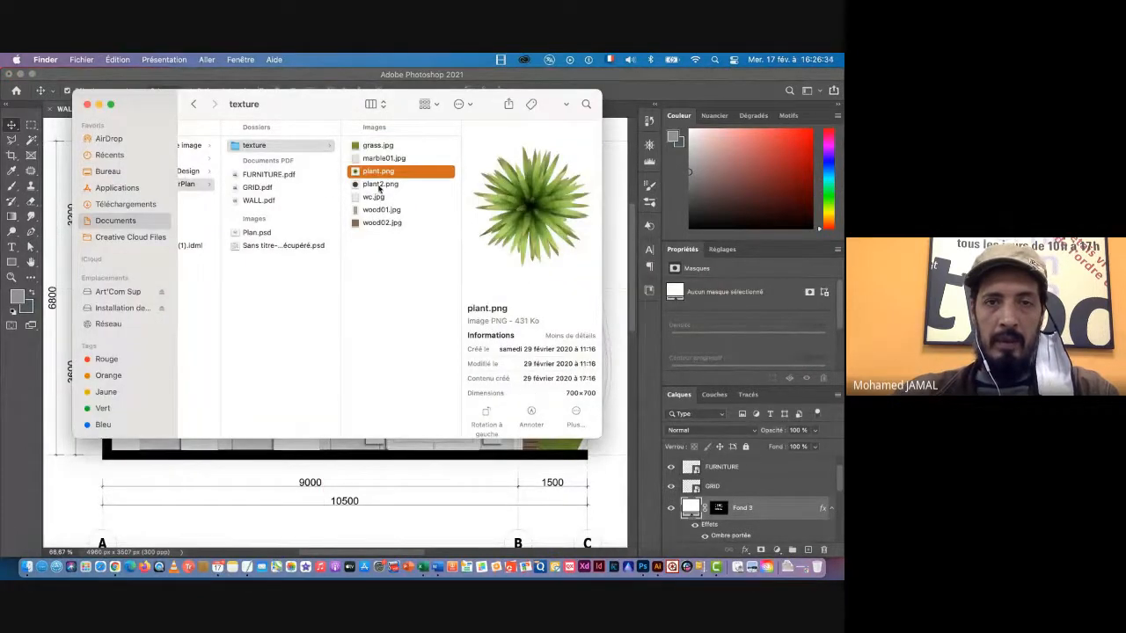
pyautogui.keyDown('shift'); pyautogui.click(373, 185); pyautogui.keyUp('shift')
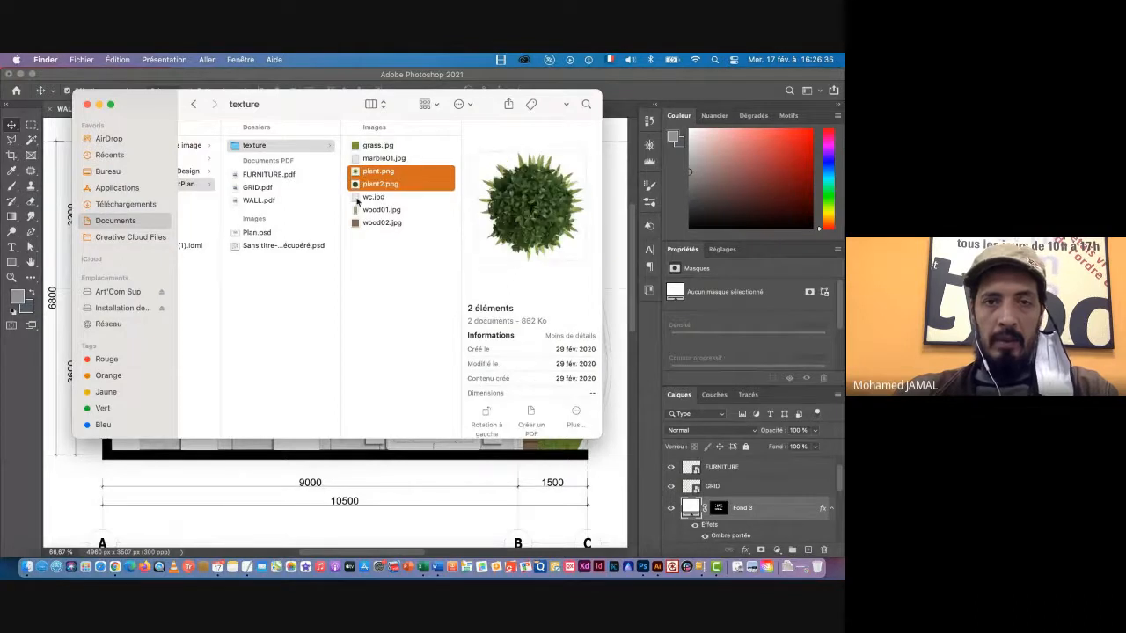
pyautogui.moveTo(364, 190); pyautogui.dragTo(465, 494)
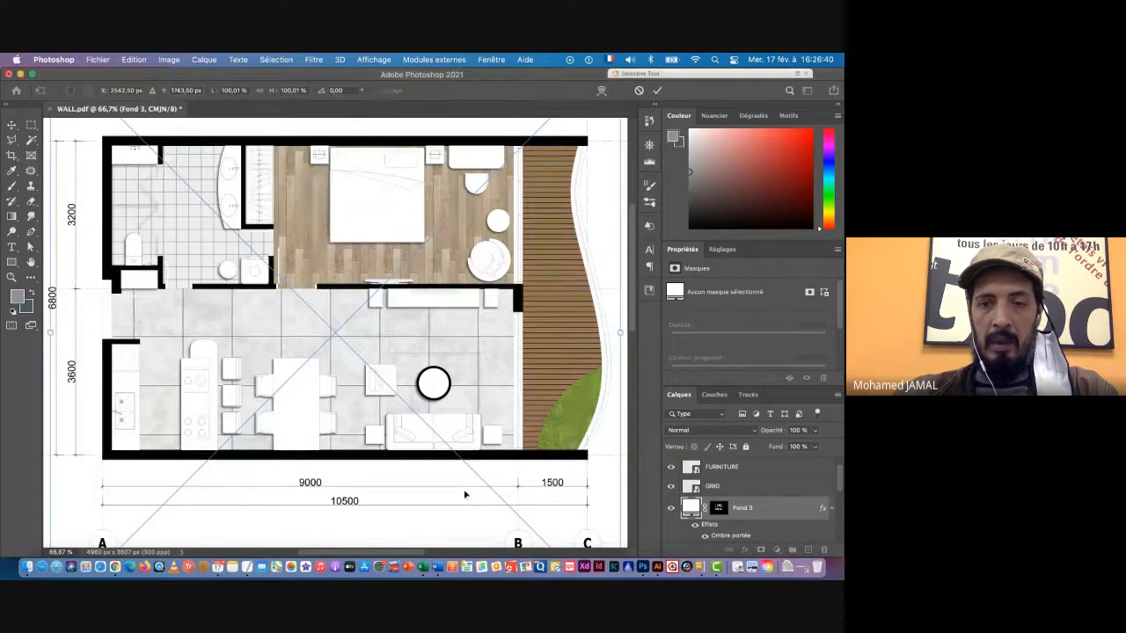
pyautogui.moveTo(448, 347); pyautogui.dragTo(414, 351)
pyautogui.press('Return')
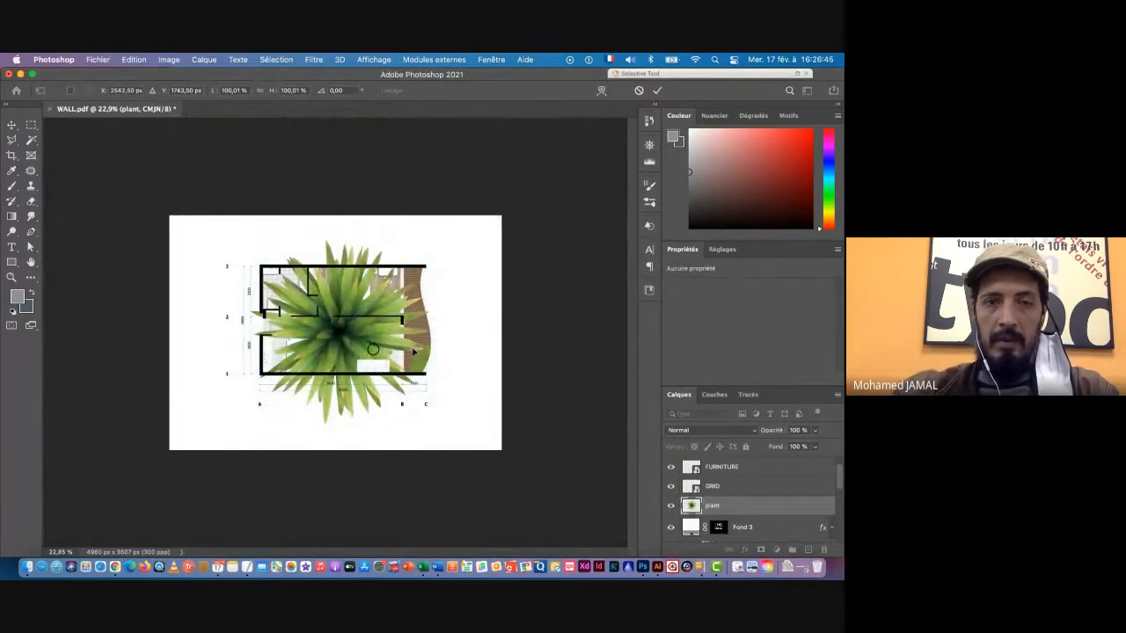
pyautogui.press('Return')
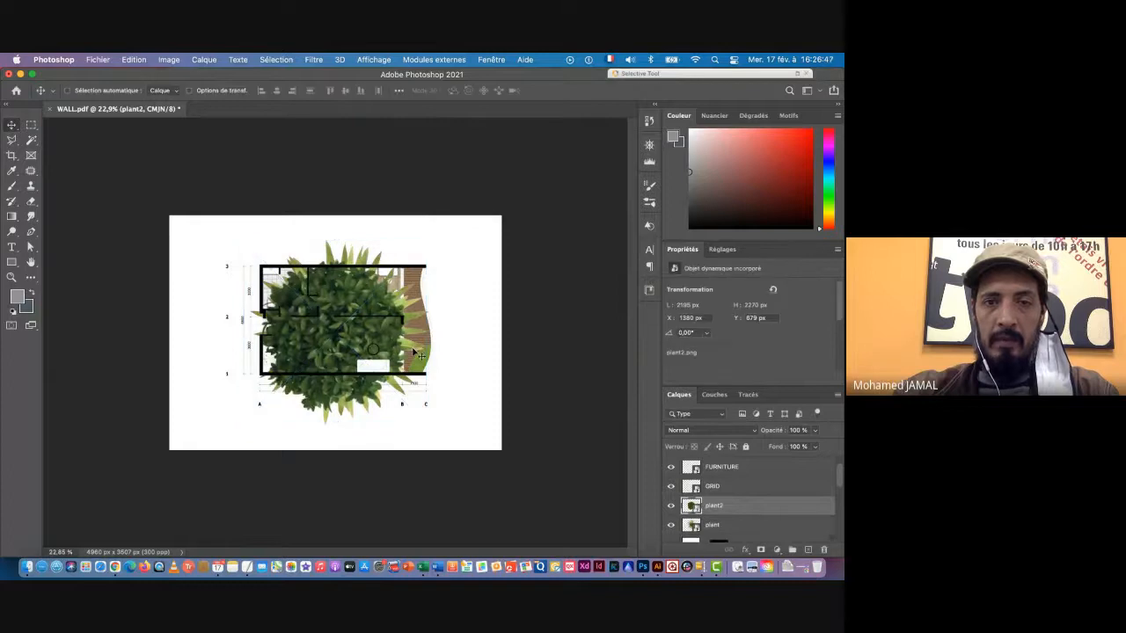
# Scale the plant and plant2 layers together to about 7.75% and place them at the grass area's lower corner beside the wall
pyautogui.moveTo(340, 333); pyautogui.dragTo(371, 337)
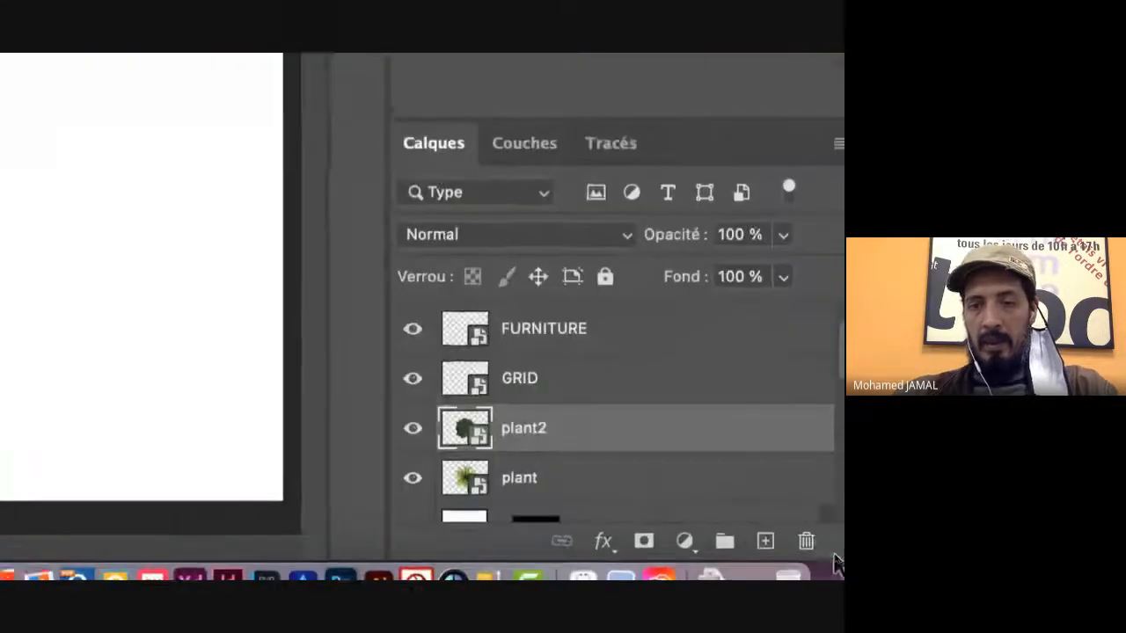
pyautogui.keyDown('shift'); pyautogui.click(586, 477); pyautogui.keyUp('shift')
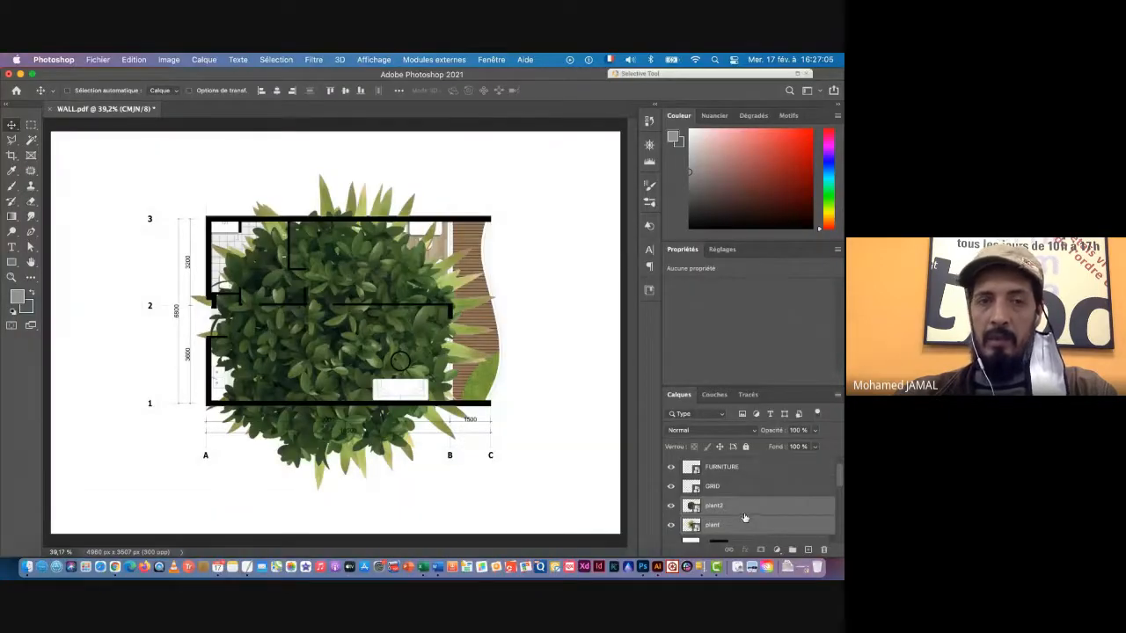
pyautogui.click(134, 59)
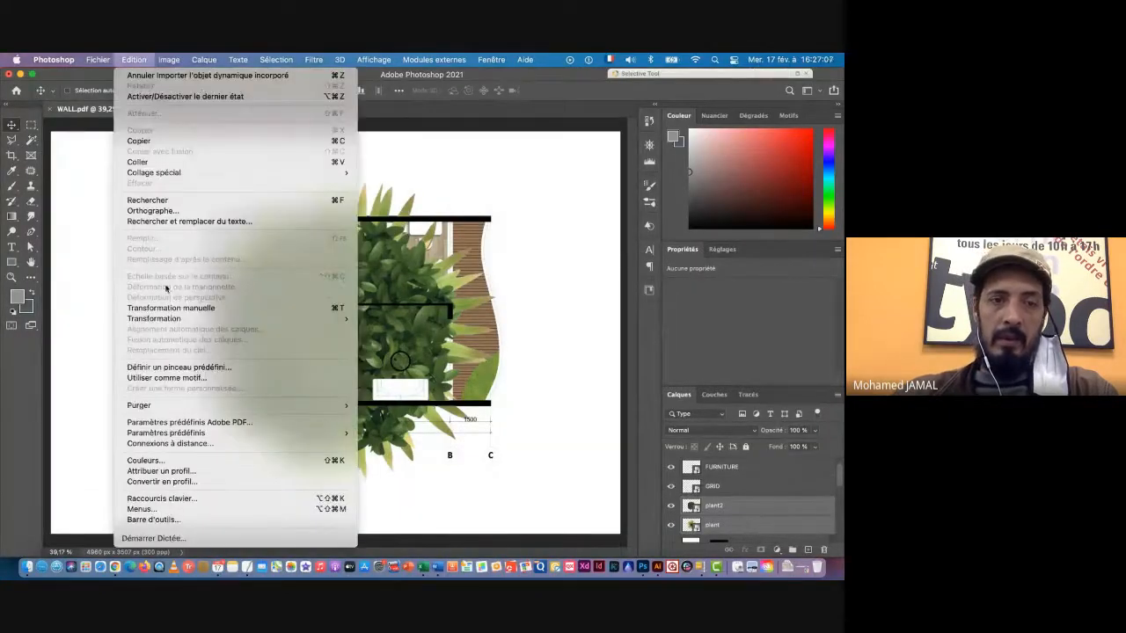
pyautogui.click(208, 309)
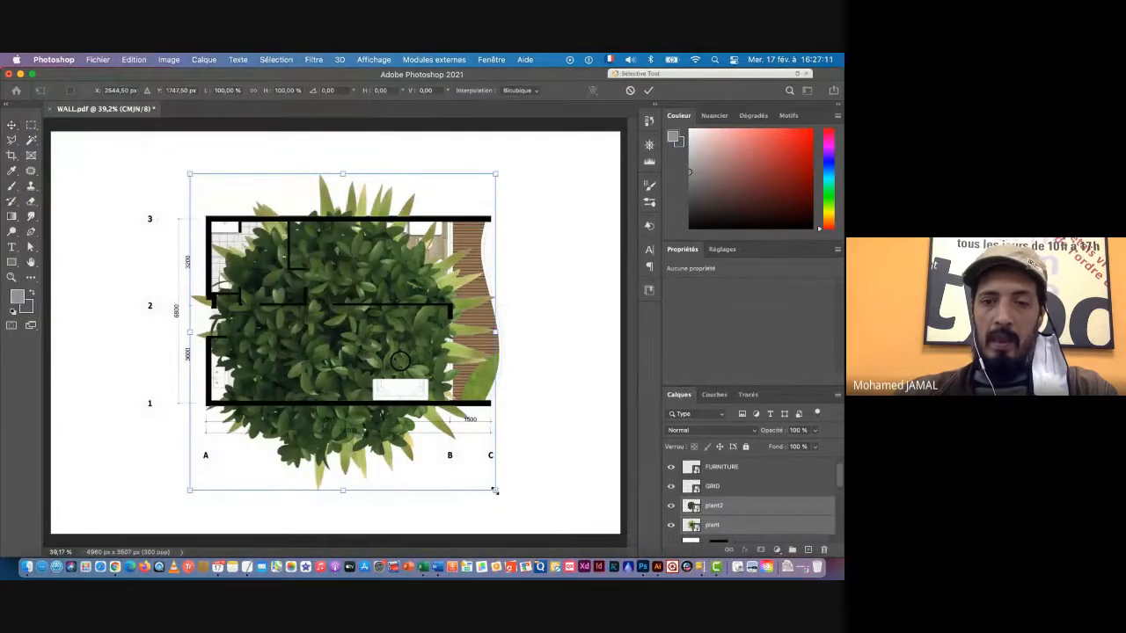
pyautogui.moveTo(498, 492); pyautogui.dragTo(542, 393)
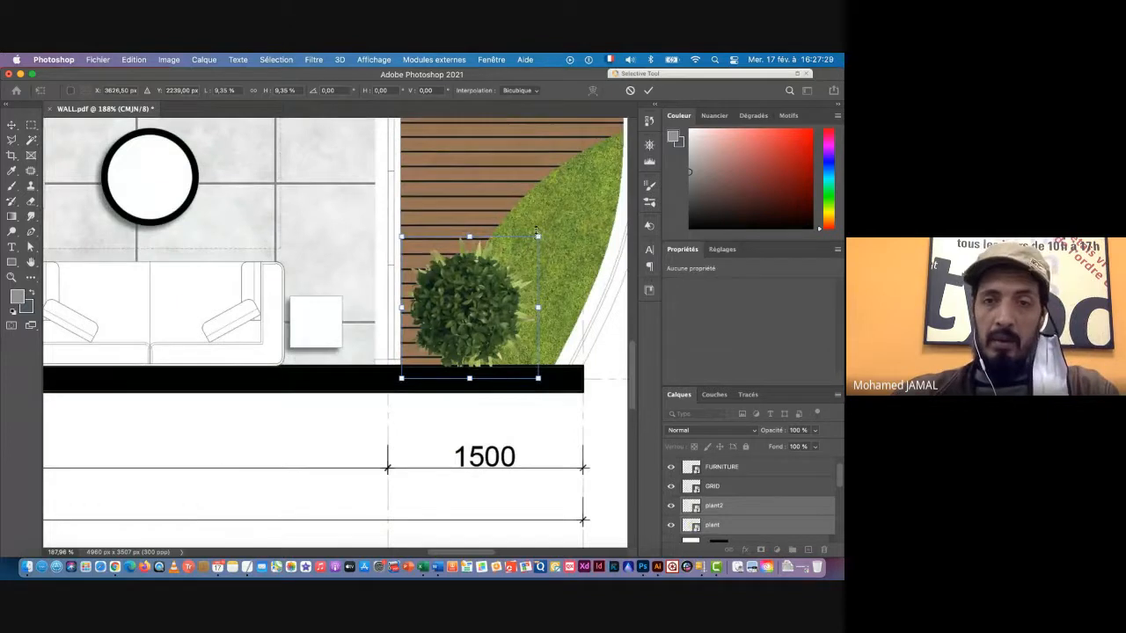
pyautogui.moveTo(538, 235); pyautogui.dragTo(514, 258)
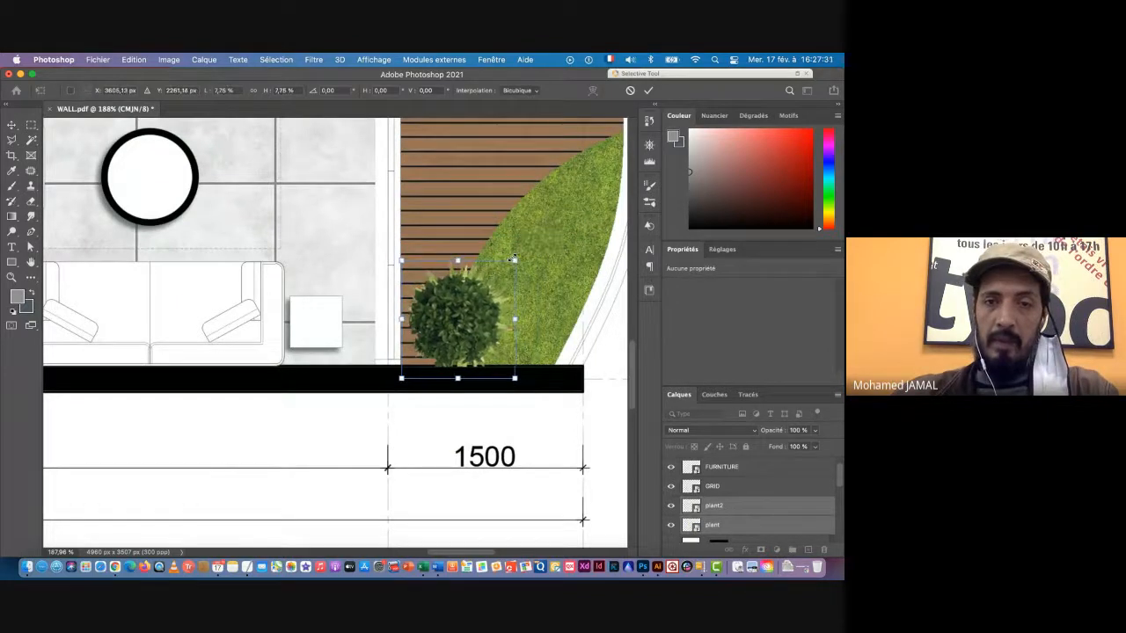
pyautogui.press('Return')
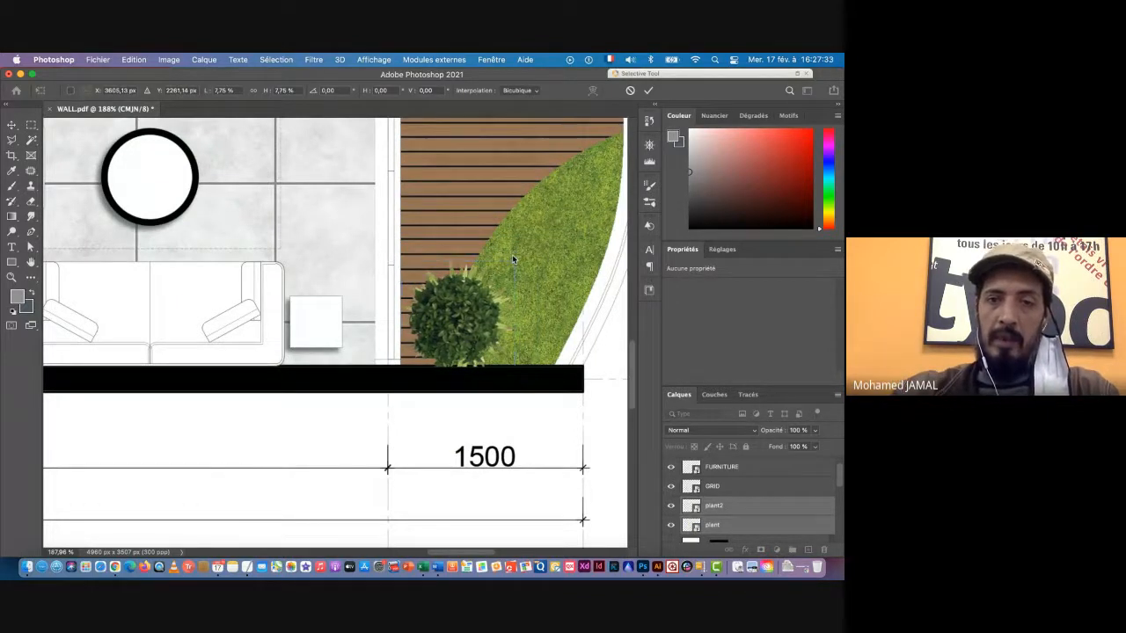
# Move the plant2 shrub beside the spiky plant and duplicate it at the upper end of the grass area
pyautogui.click(749, 508)
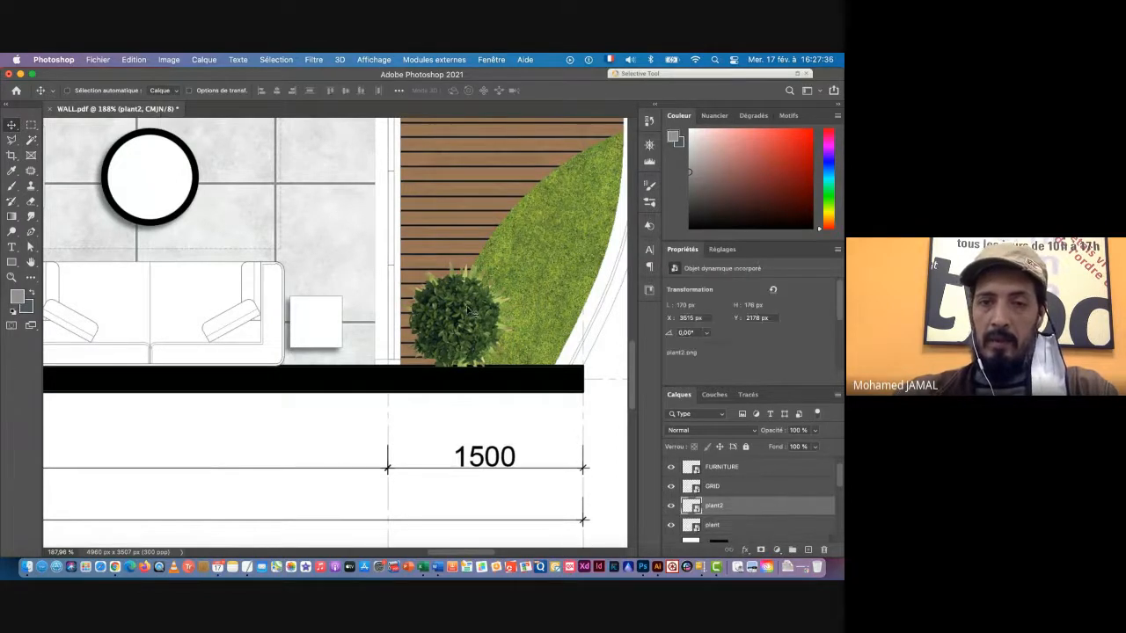
pyautogui.moveTo(470, 309); pyautogui.dragTo(408, 354)
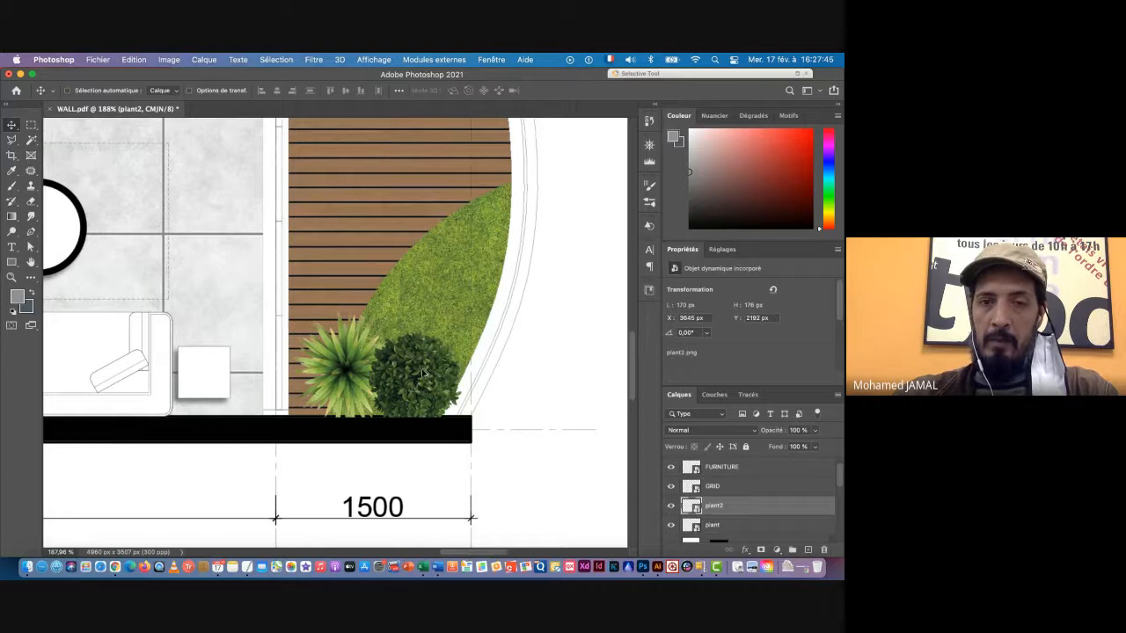
pyautogui.moveTo(422, 369); pyautogui.dragTo(494, 256)
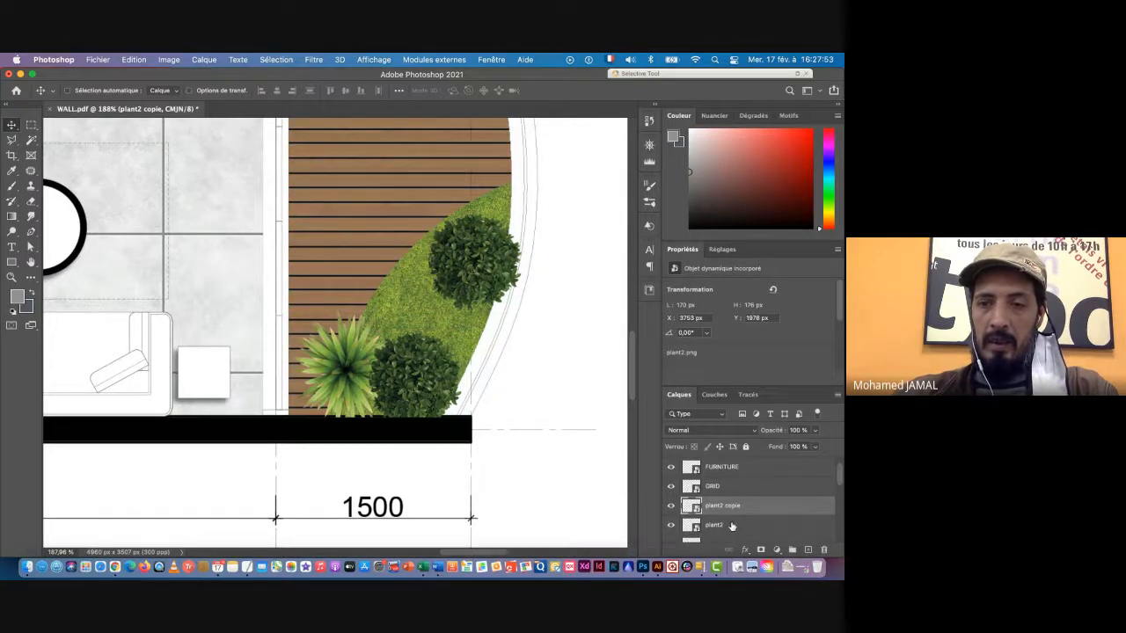
# Duplicate the spiky plant layer and place the copy on the grass between the two shrubs
pyautogui.scroll(-2, 731, 526)
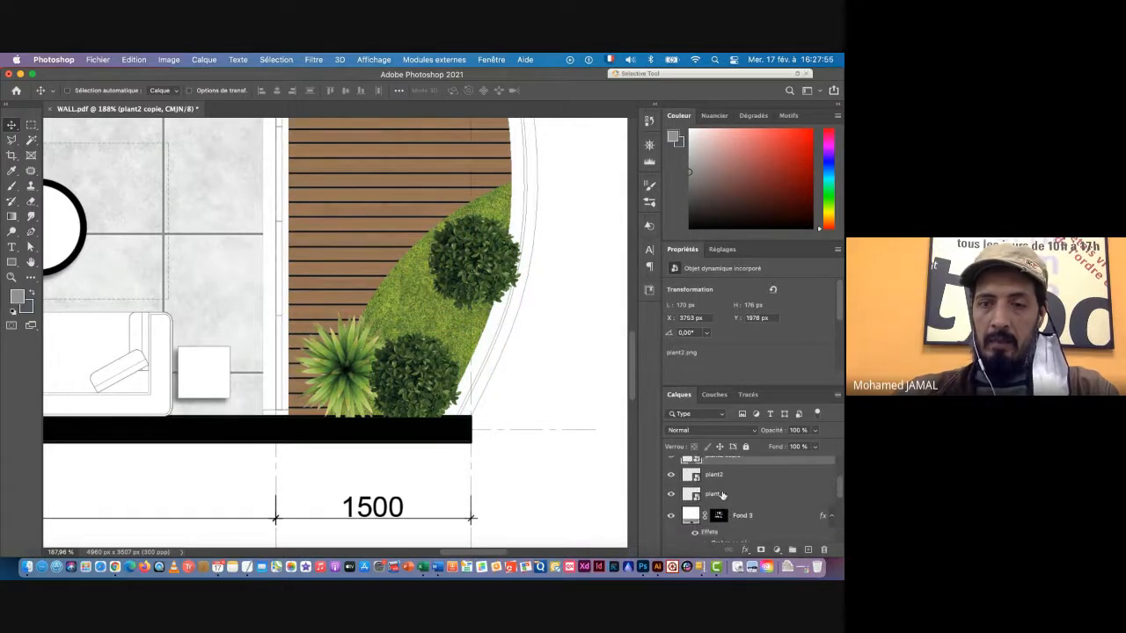
pyautogui.click(721, 495)
pyautogui.moveTo(343, 363); pyautogui.dragTo(437, 319)
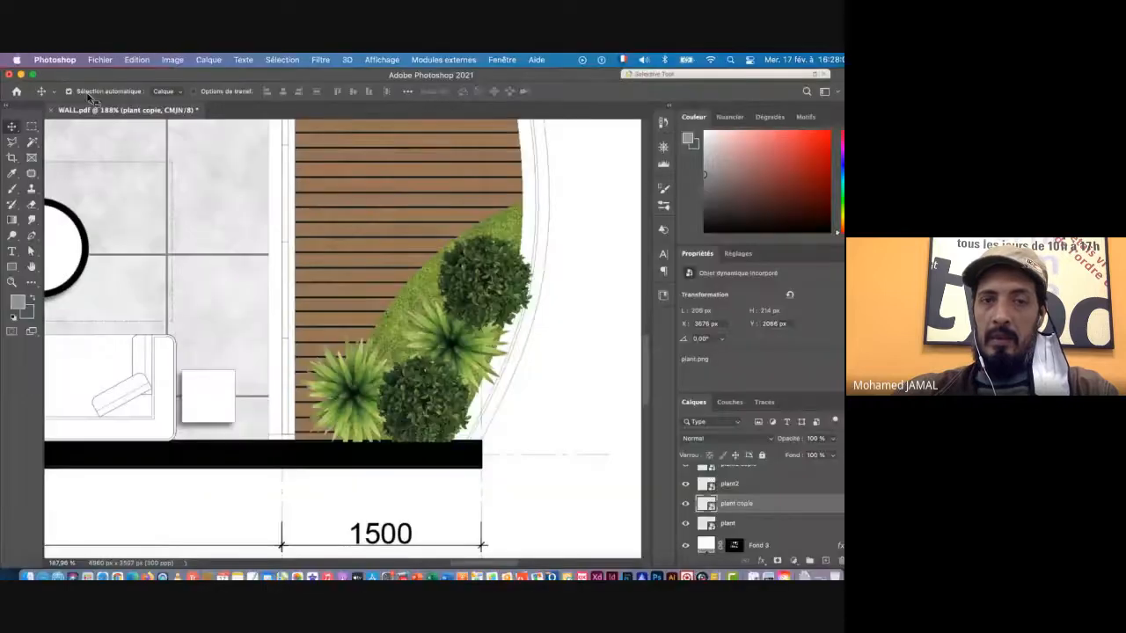
# Adjust the positions of the four plants with automatic layer selection on so they fit the grass area
pyautogui.moveTo(475, 283); pyautogui.dragTo(470, 270)
pyautogui.moveTo(457, 339); pyautogui.dragTo(460, 335)
pyautogui.moveTo(419, 391); pyautogui.dragTo(431, 377)
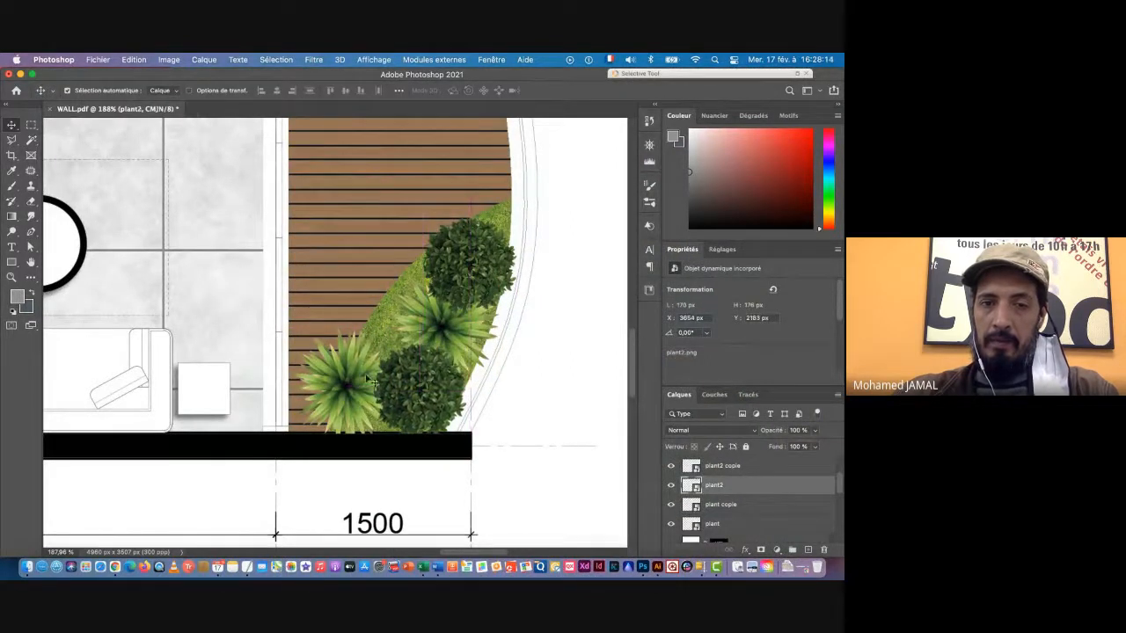
pyautogui.moveTo(341, 371)
pyautogui.mouseDown()
pyautogui.moveTo(357, 380)
pyautogui.moveTo(346, 376)
pyautogui.mouseUp()
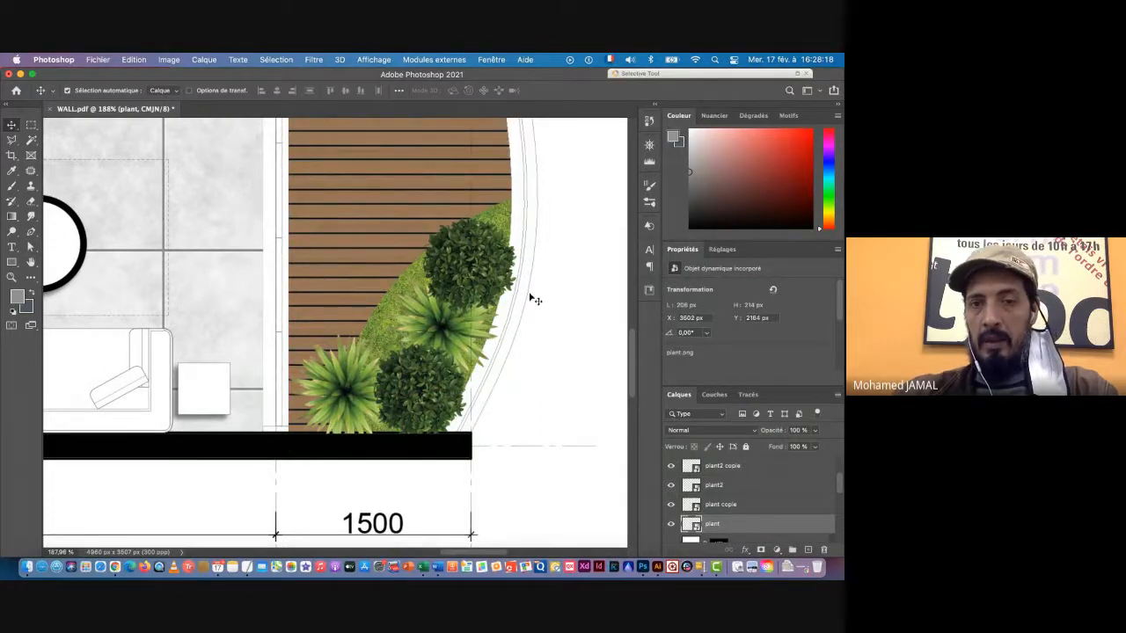
# Rotate the upper shrub copy about -90.57°, scale it to about 6.79% and move it toward the curved edge of the grass
pyautogui.click(494, 258)
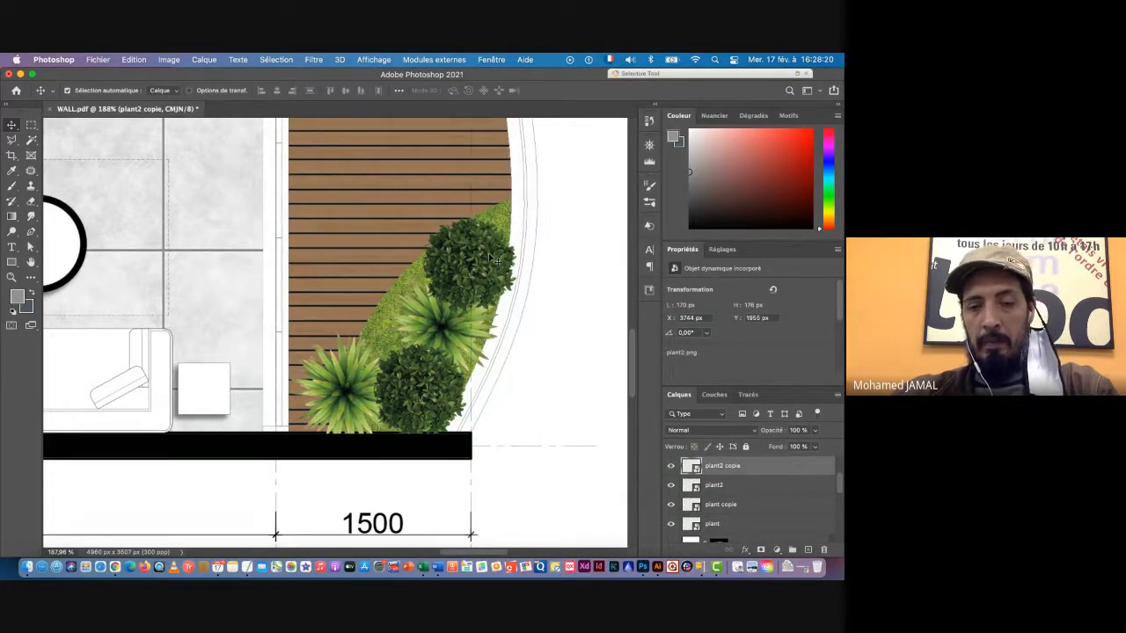
pyautogui.press('super+t')
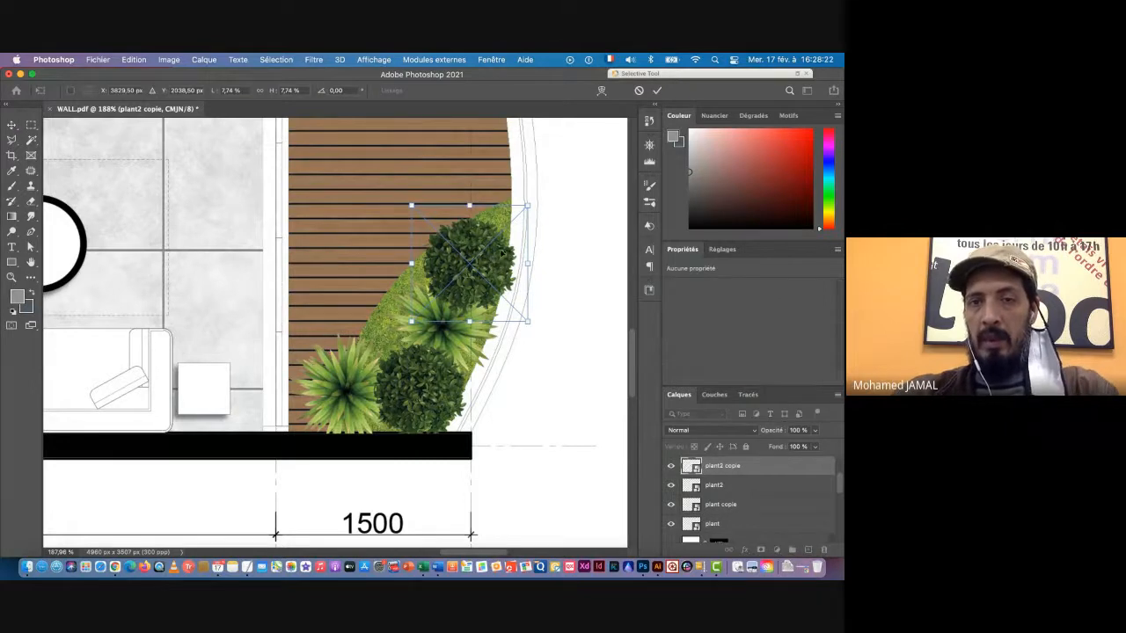
pyautogui.moveTo(531, 191); pyautogui.dragTo(409, 175)
pyautogui.moveTo(527, 205); pyautogui.dragTo(508, 214)
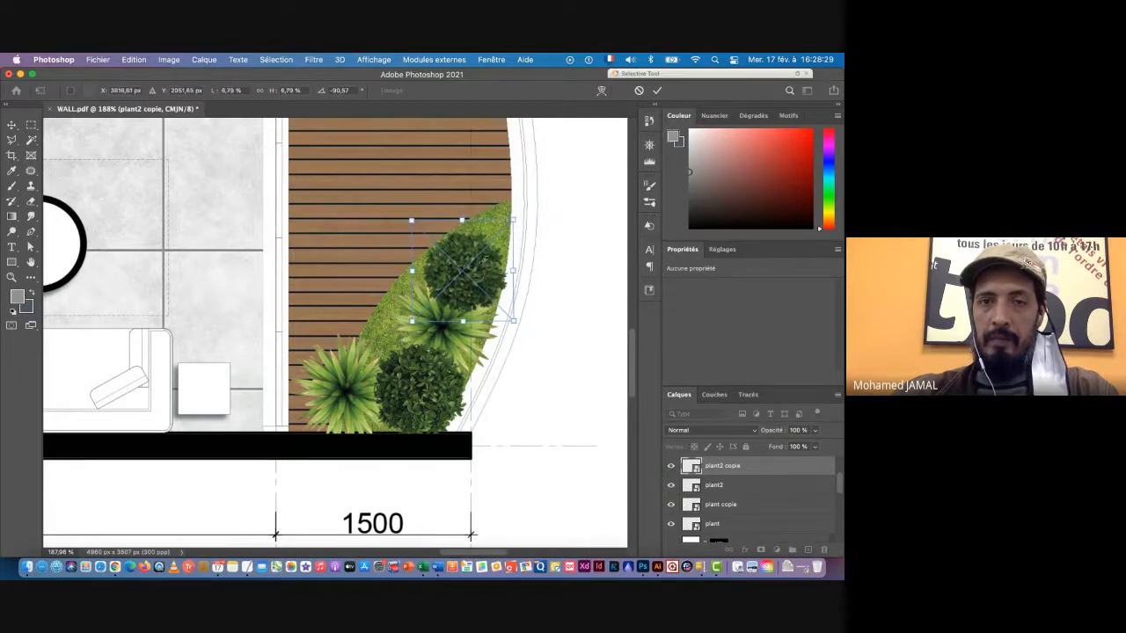
pyautogui.moveTo(485, 264); pyautogui.dragTo(497, 253)
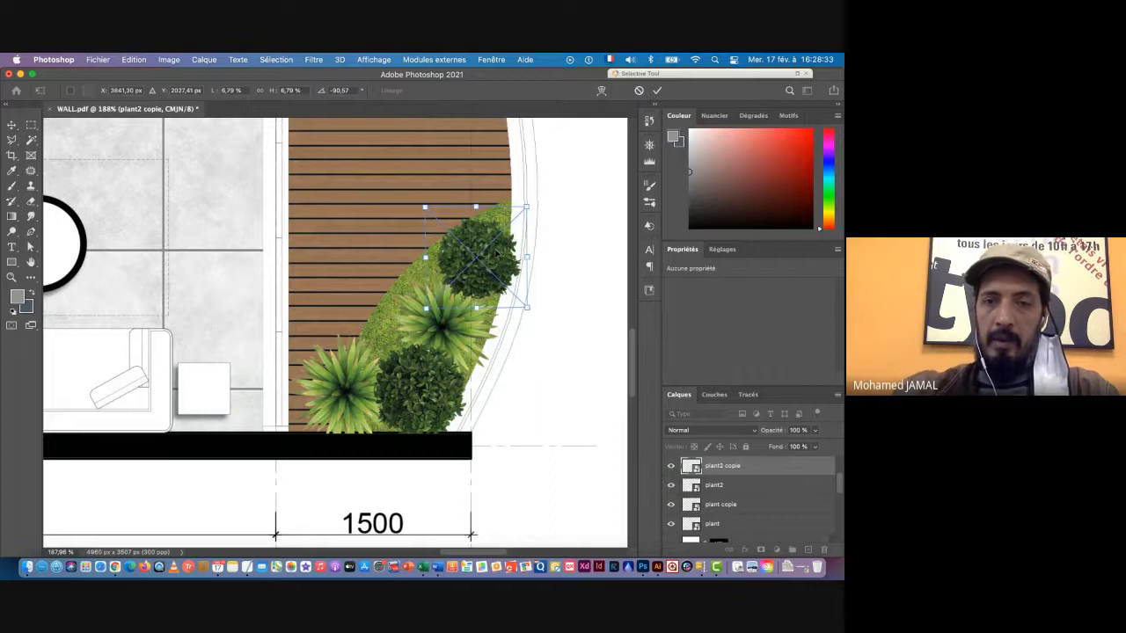
pyautogui.press('Return')
# Examine the plants on the terrace in relation to the rooms across the whole floor plan
pyautogui.press('super+space')
pyautogui.moveTo(421, 358); pyautogui.dragTo(424, 386)
pyautogui.moveTo(365, 355); pyautogui.dragTo(398, 384)
pyautogui.moveTo(480, 407); pyautogui.dragTo(419, 369)
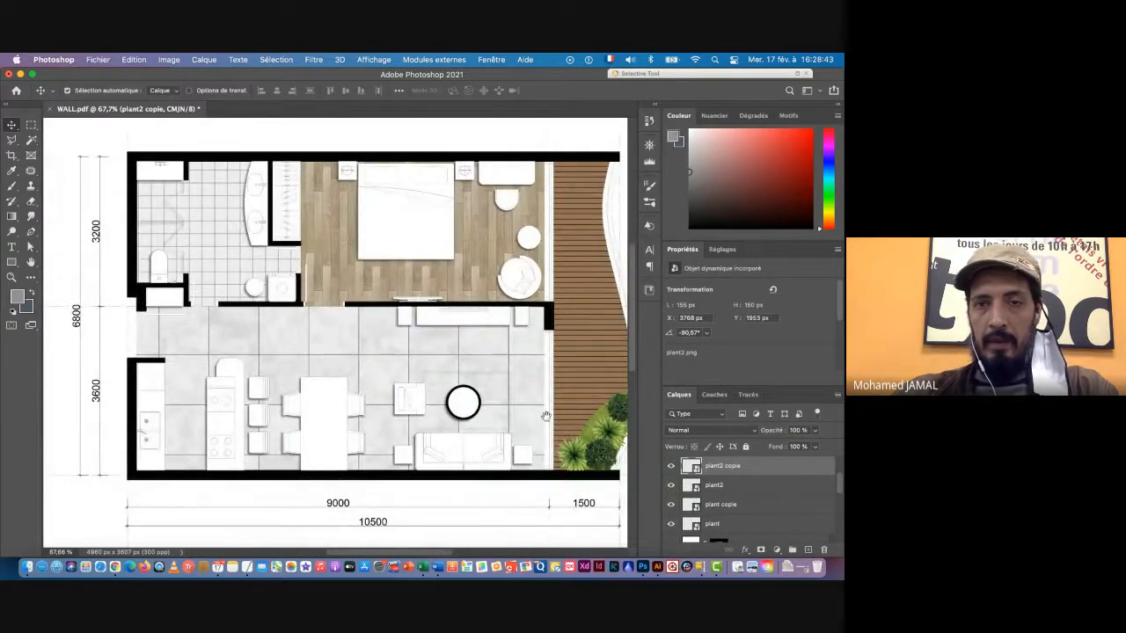
pyautogui.moveTo(544, 423); pyautogui.dragTo(490, 395)
pyautogui.scroll(5, 493, 397)
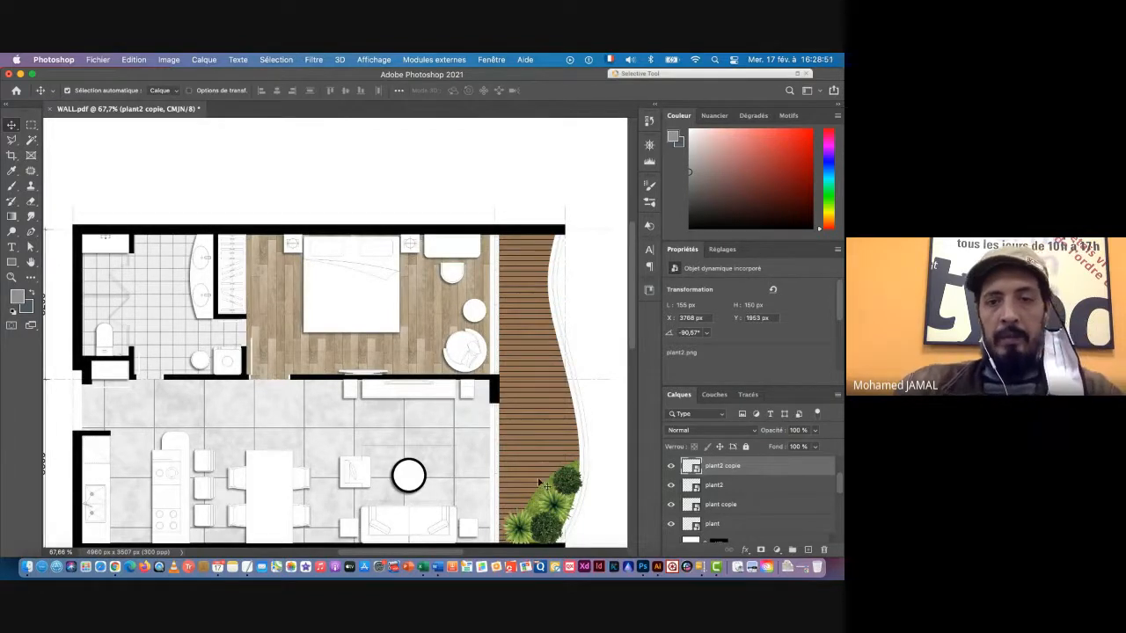
pyautogui.scroll(-6, 494, 378)
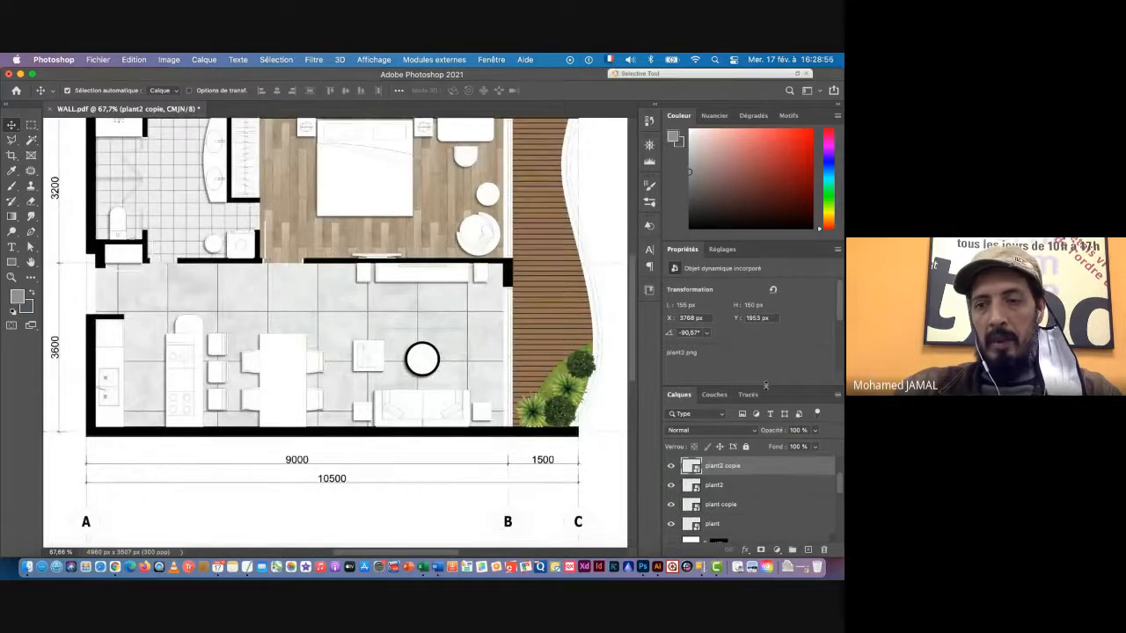
# Enlarge the layer list and review the layer stack from Fond 2 down to Fond 1 against the plan
pyautogui.moveTo(765, 384); pyautogui.dragTo(765, 214)
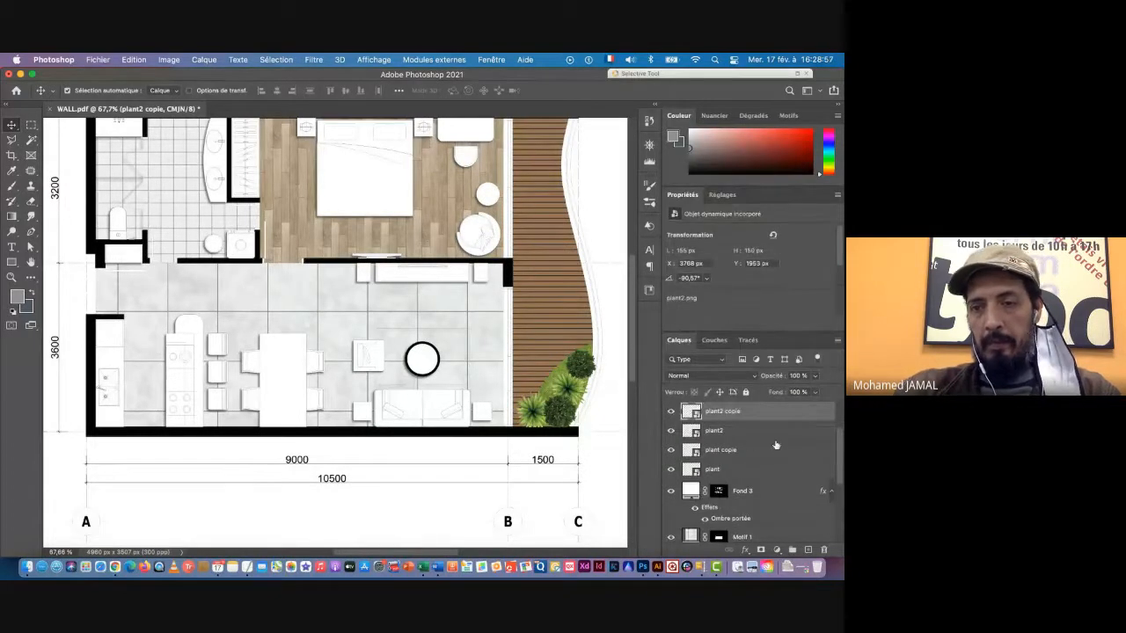
pyautogui.scroll(3, 776, 446)
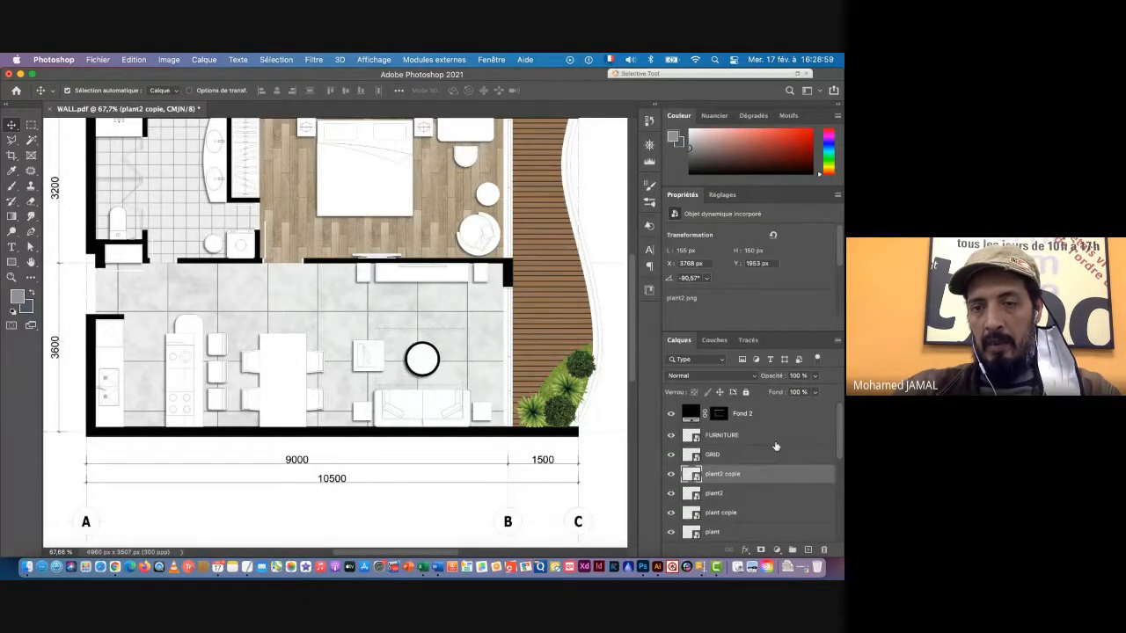
pyautogui.scroll(-5, 775, 446)
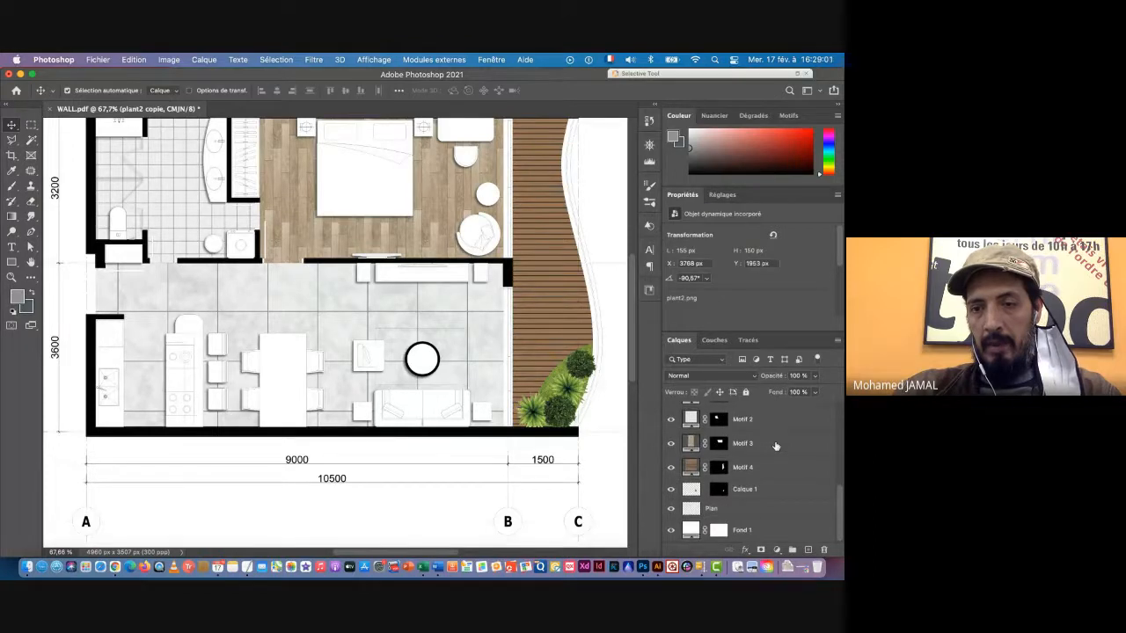
pyautogui.scroll(5, 774, 509)
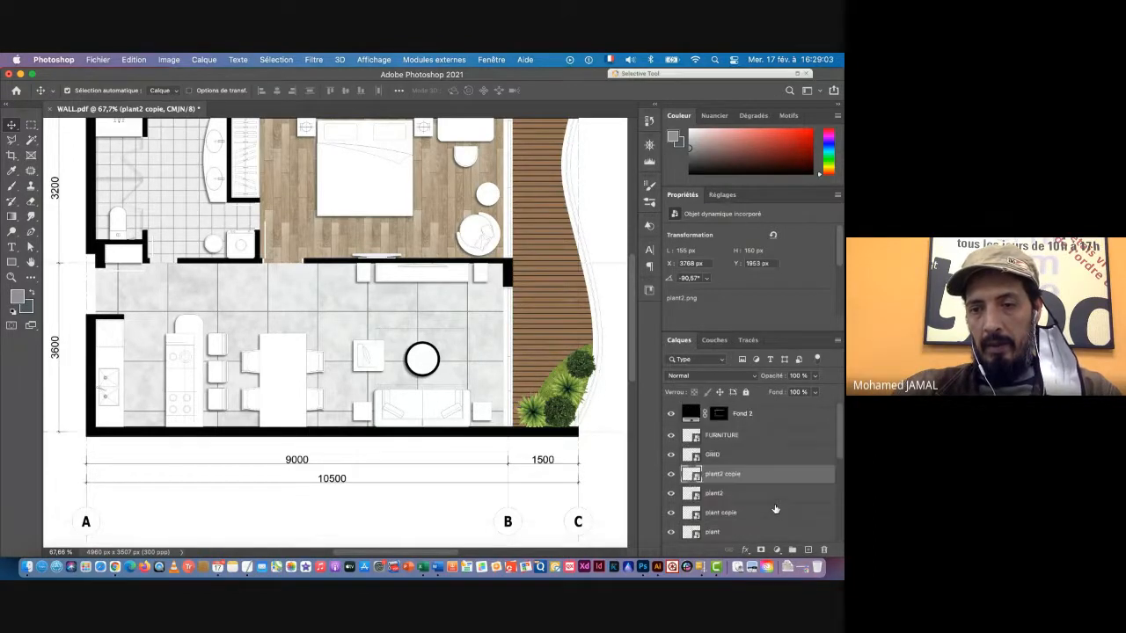
pyautogui.scroll(-2, 775, 509)
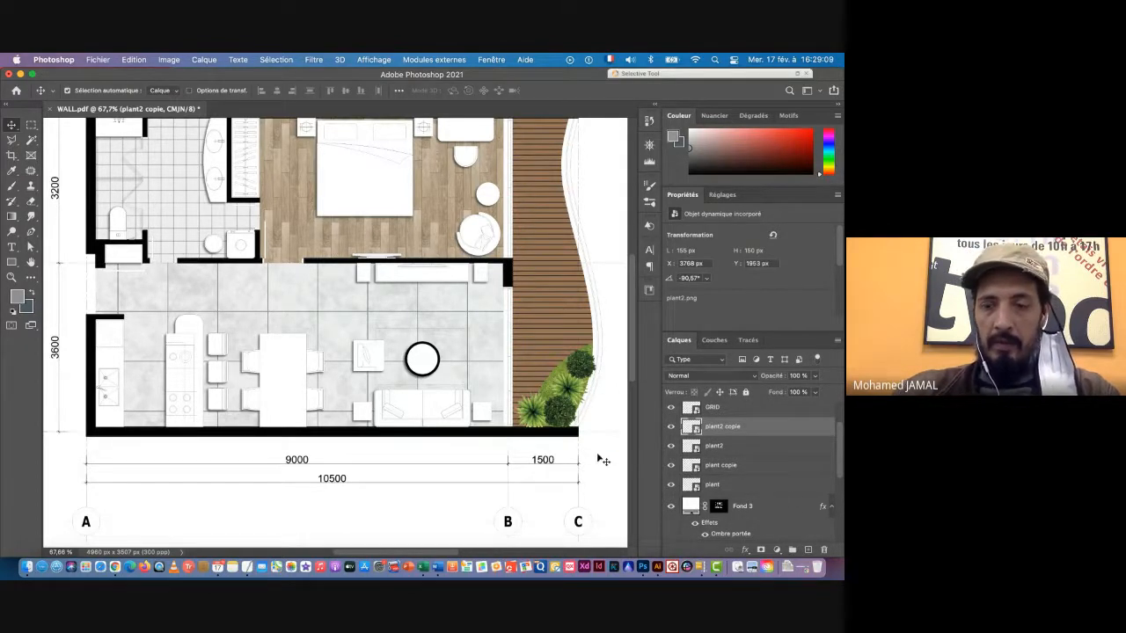
pyautogui.scroll(3, 440, 308)
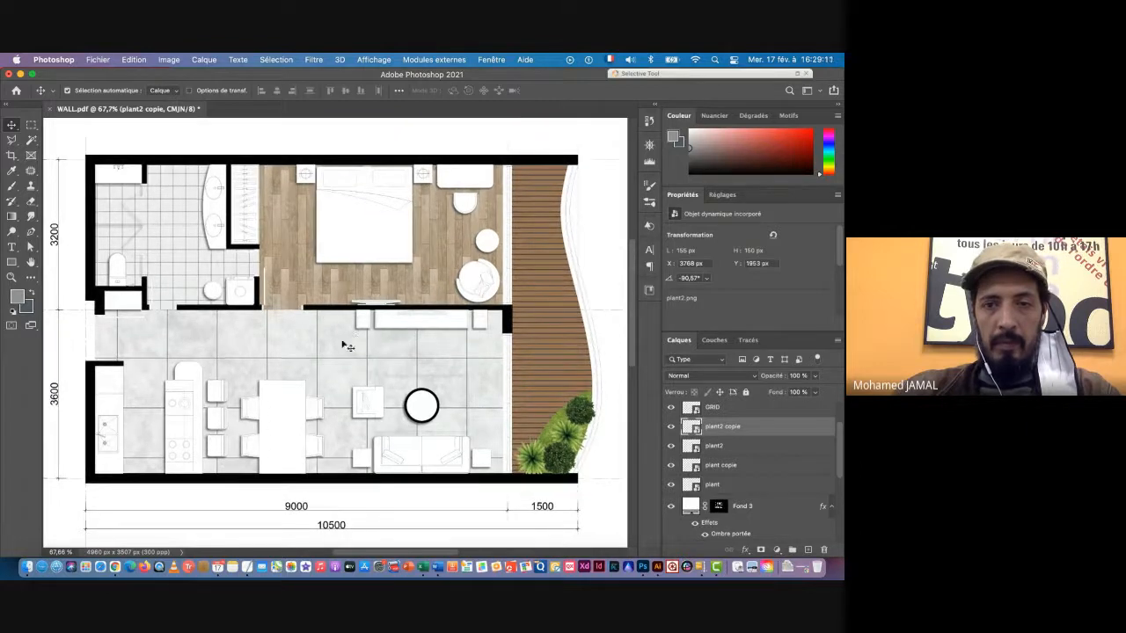
pyautogui.hscroll(4, 453, 391)
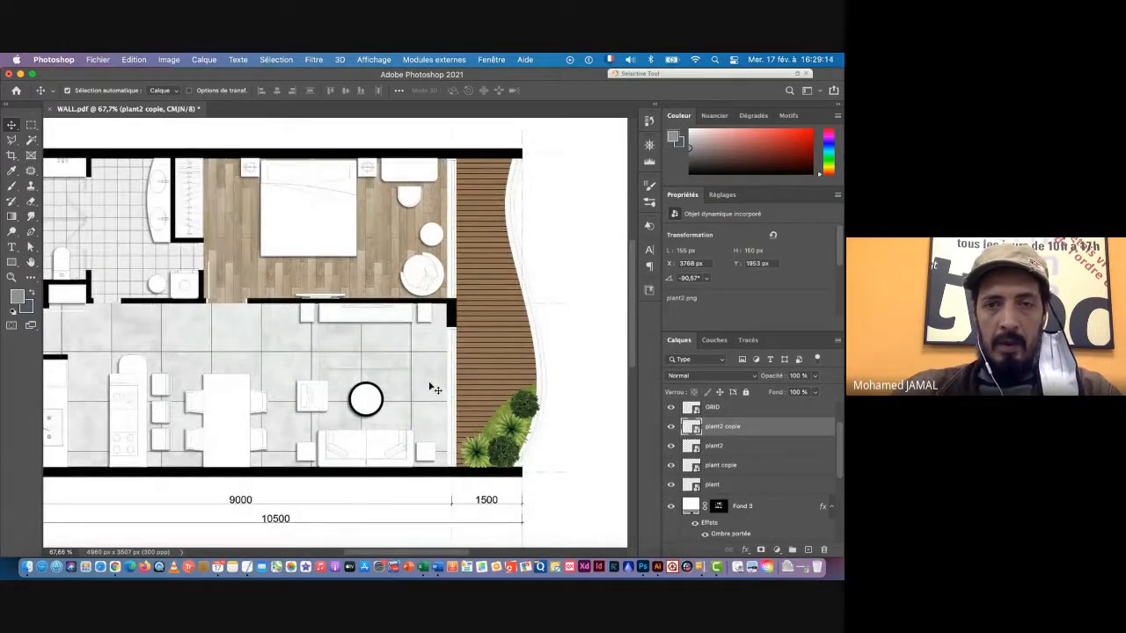
# Create a new empty layer above Fond 2 and rename it Light
pyautogui.scroll(2, 748, 458)
pyautogui.click(767, 415)
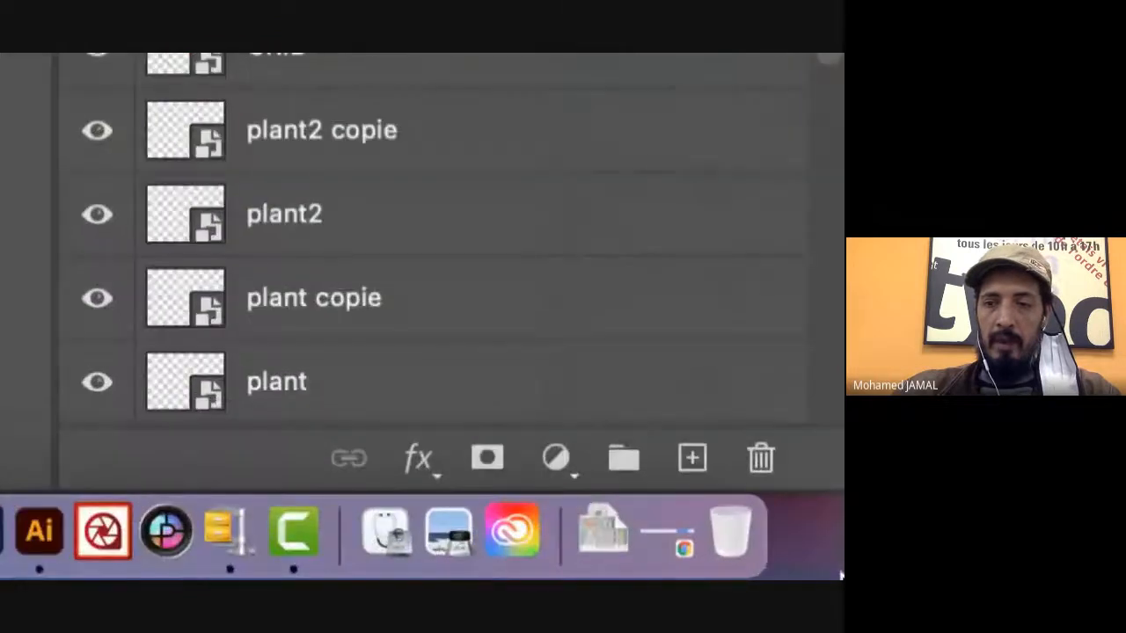
pyautogui.click(691, 459)
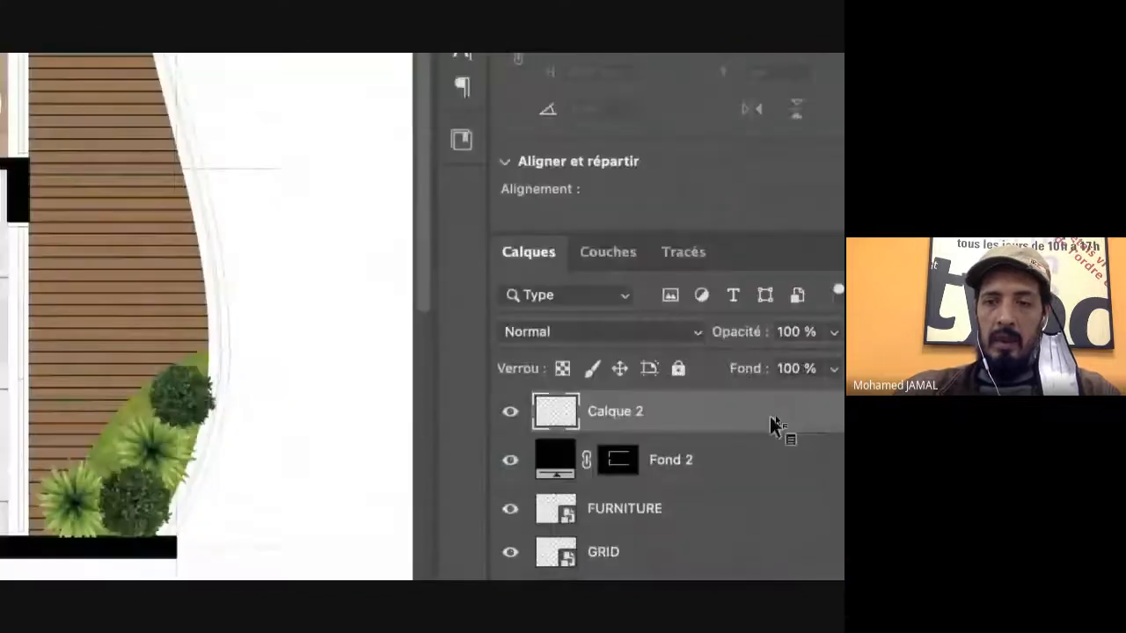
pyautogui.doubleClick(612, 413)
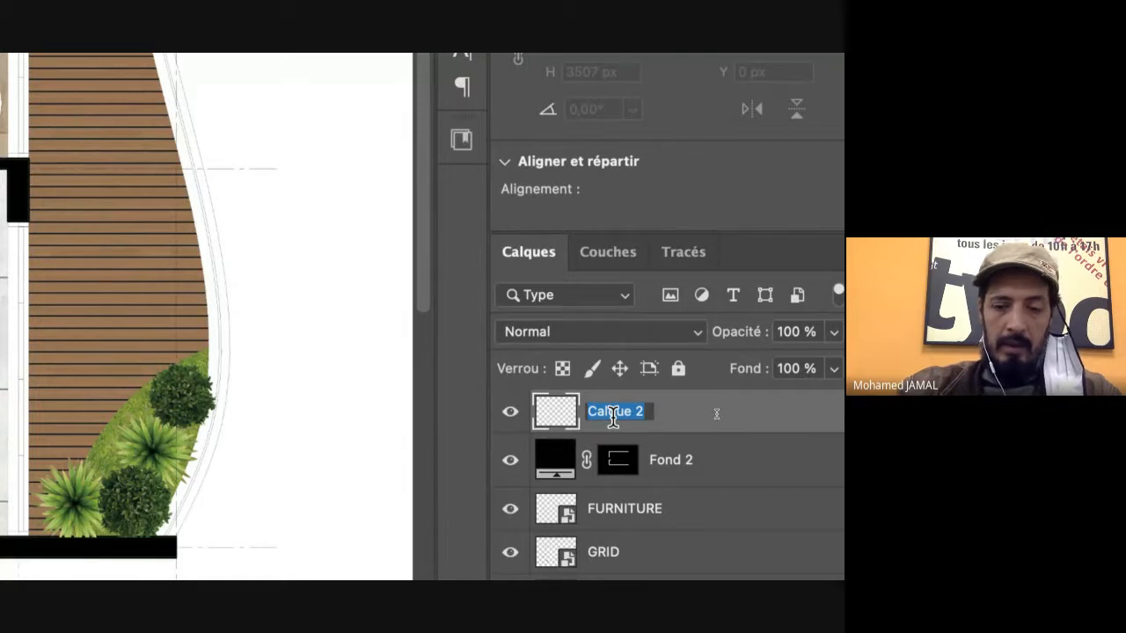
pyautogui.write('Ligh')
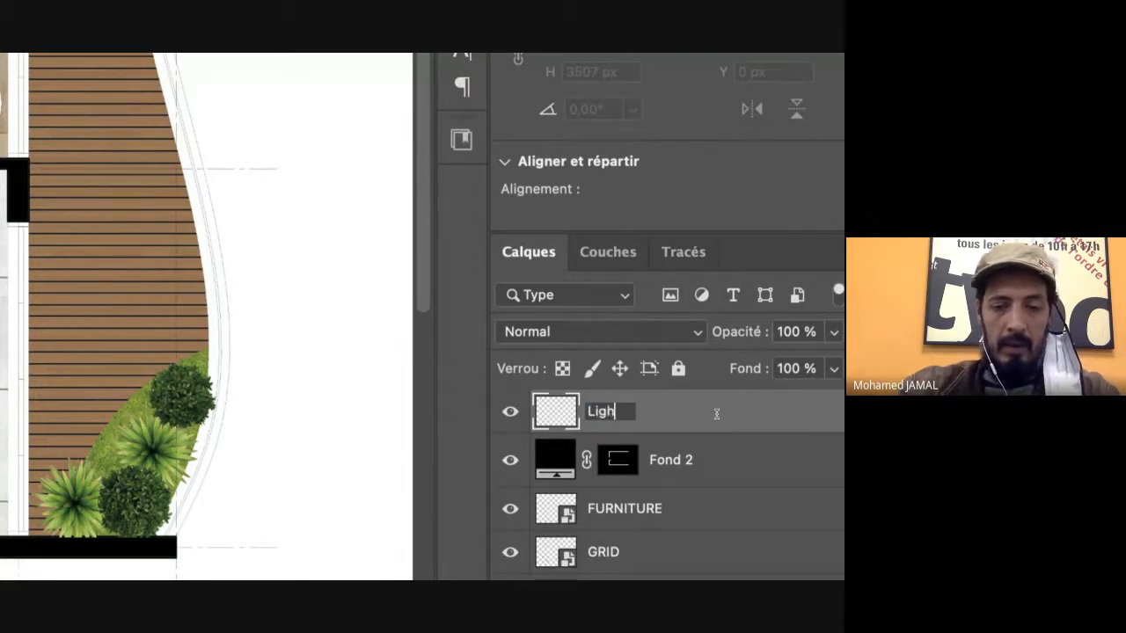
pyautogui.write('t')
pyautogui.press('Return')
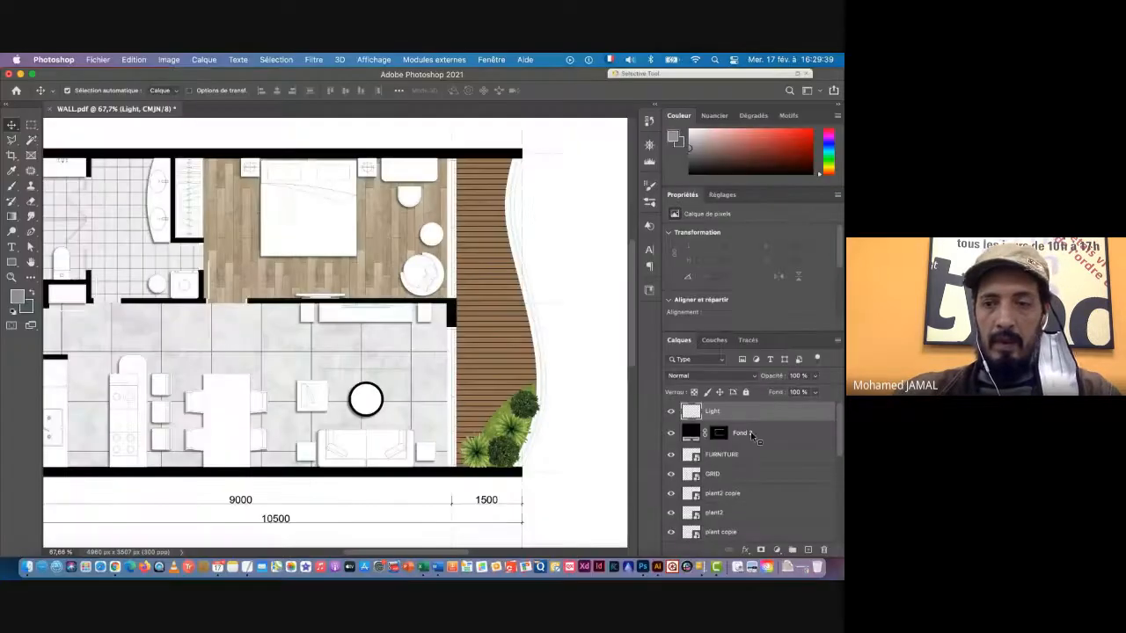
# Add another empty layer above Light and delete it
pyautogui.click(809, 550)
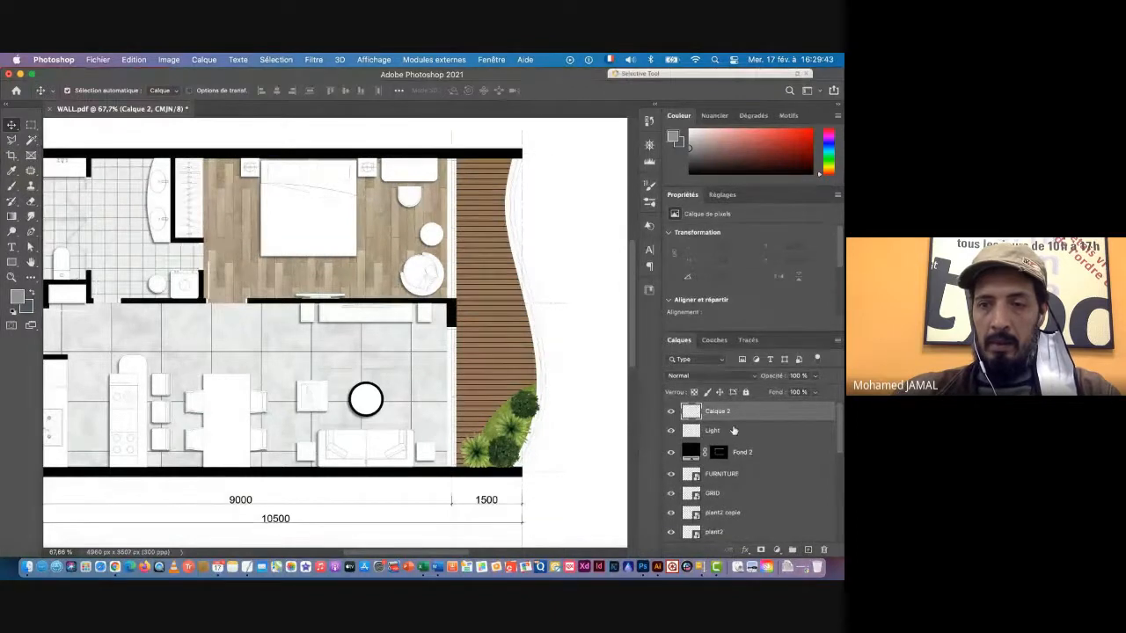
pyautogui.moveTo(756, 419); pyautogui.dragTo(823, 550)
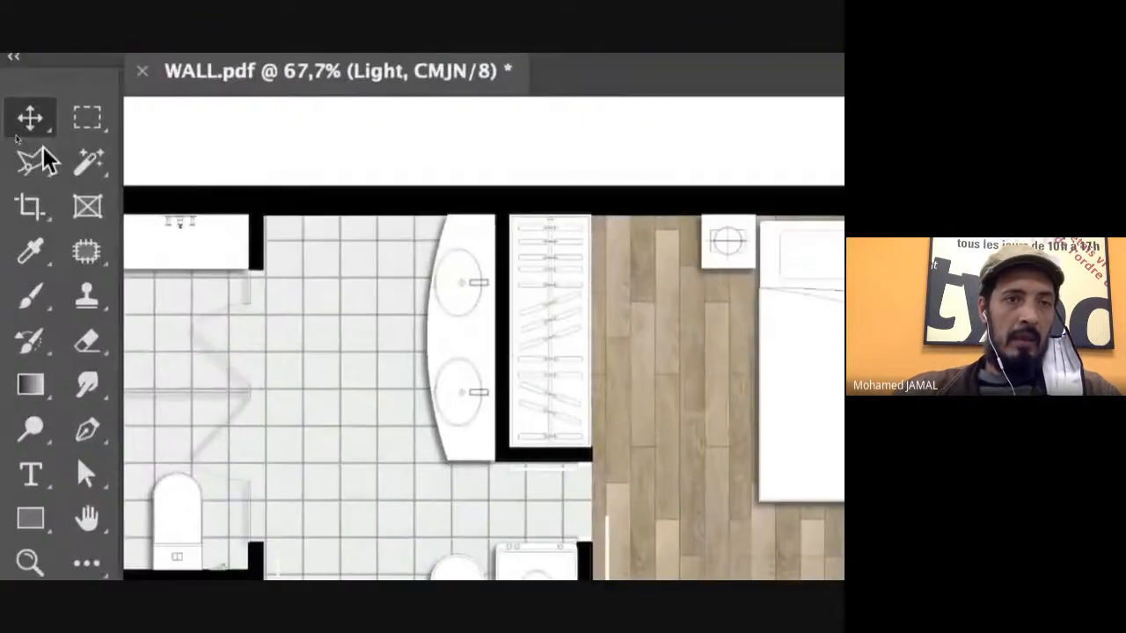
# Choose the Polygonal Lasso in add-to-selection mode and dismiss the calendar notification
pyautogui.click(35, 165)
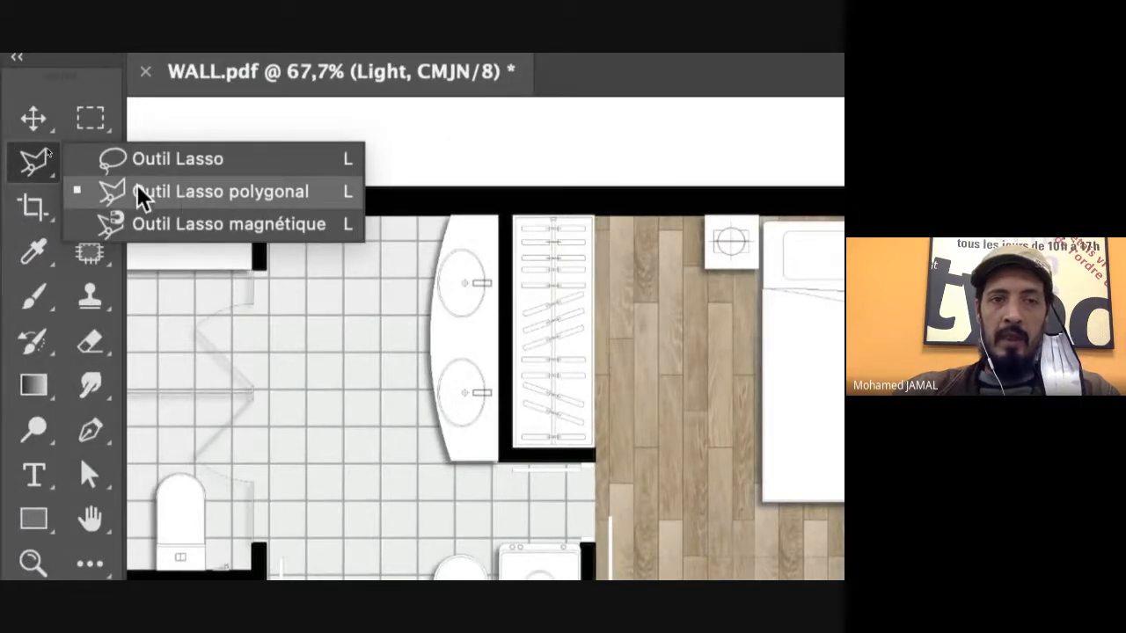
pyautogui.click(244, 199)
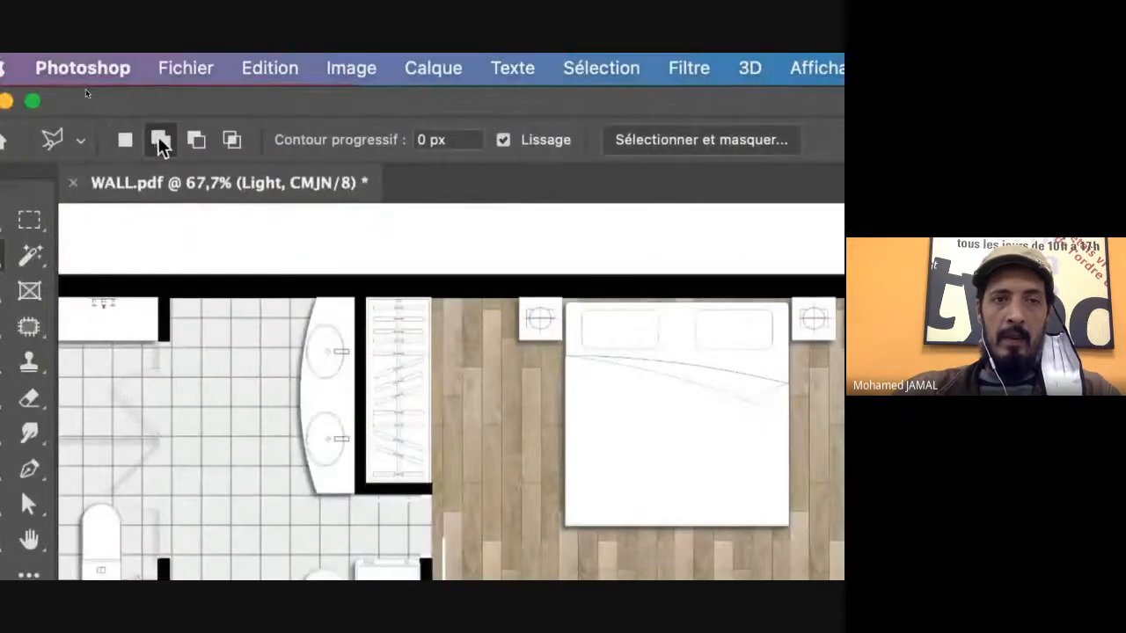
pyautogui.click(160, 141)
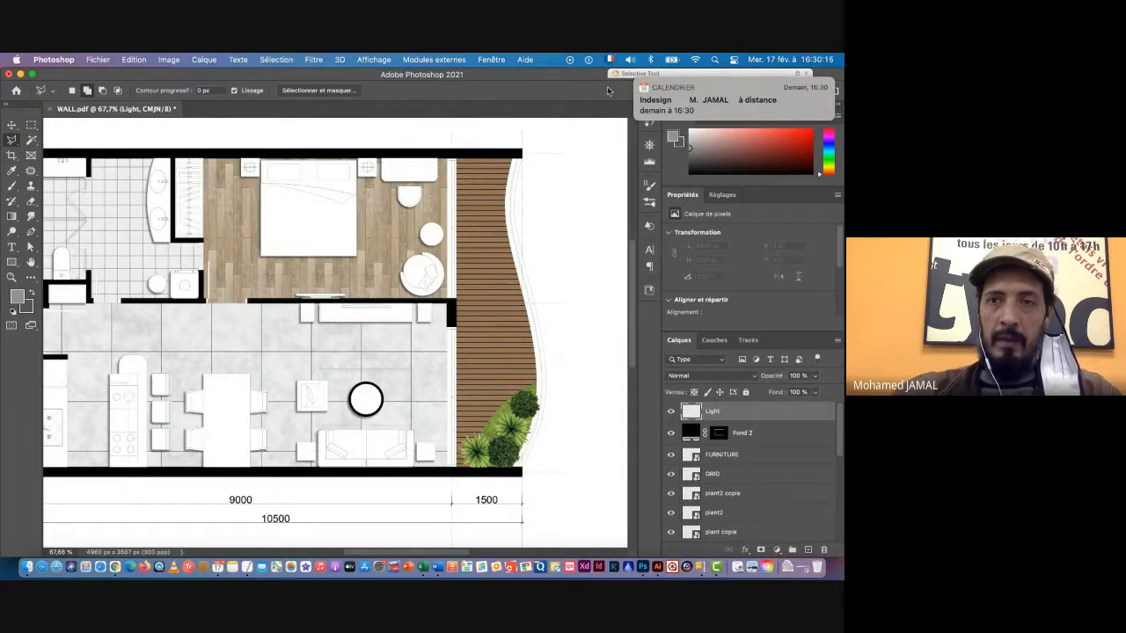
pyautogui.click(635, 81)
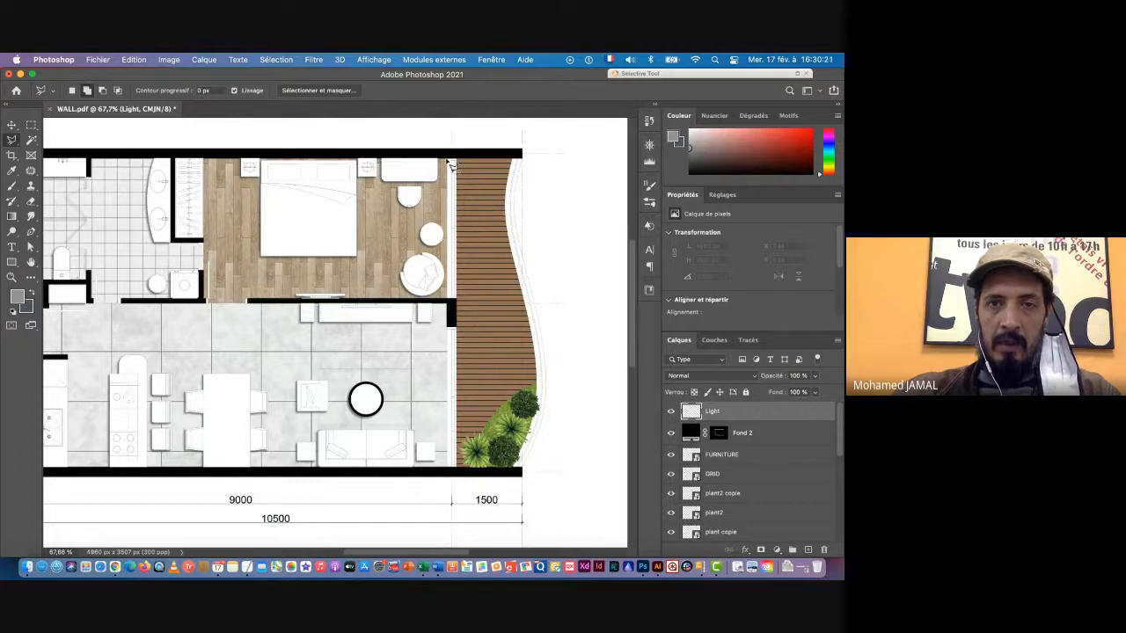
# Outline a polygonal selection, about 1260 by 1610 px, covering the terrace and two diagonal light areas reaching into the bedroom and living room
pyautogui.click(448, 163)
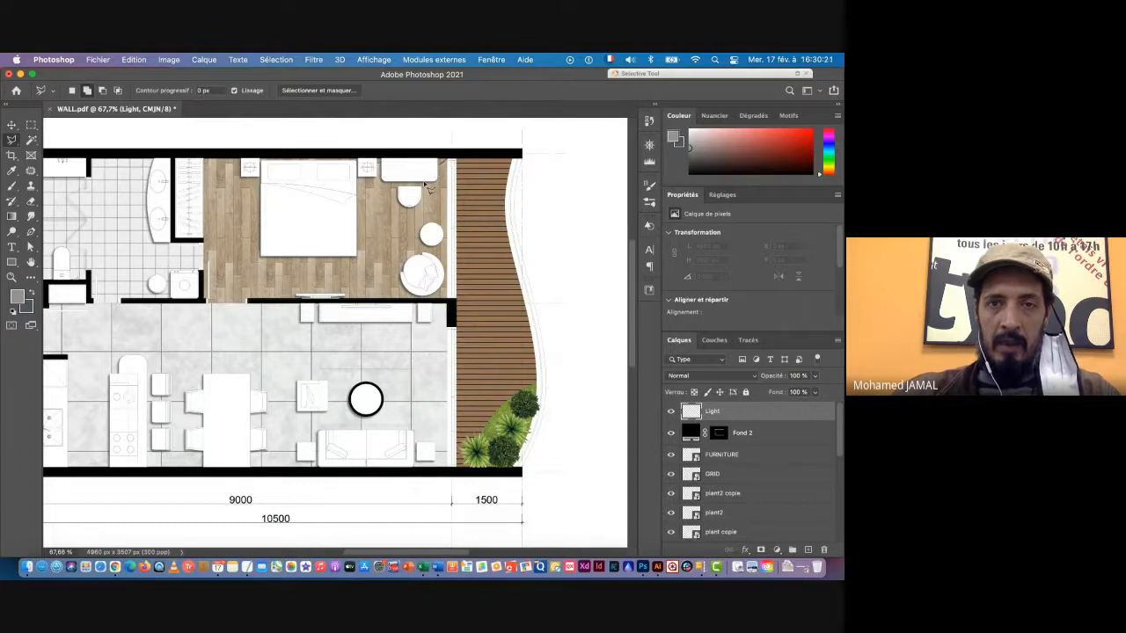
pyautogui.click(309, 301)
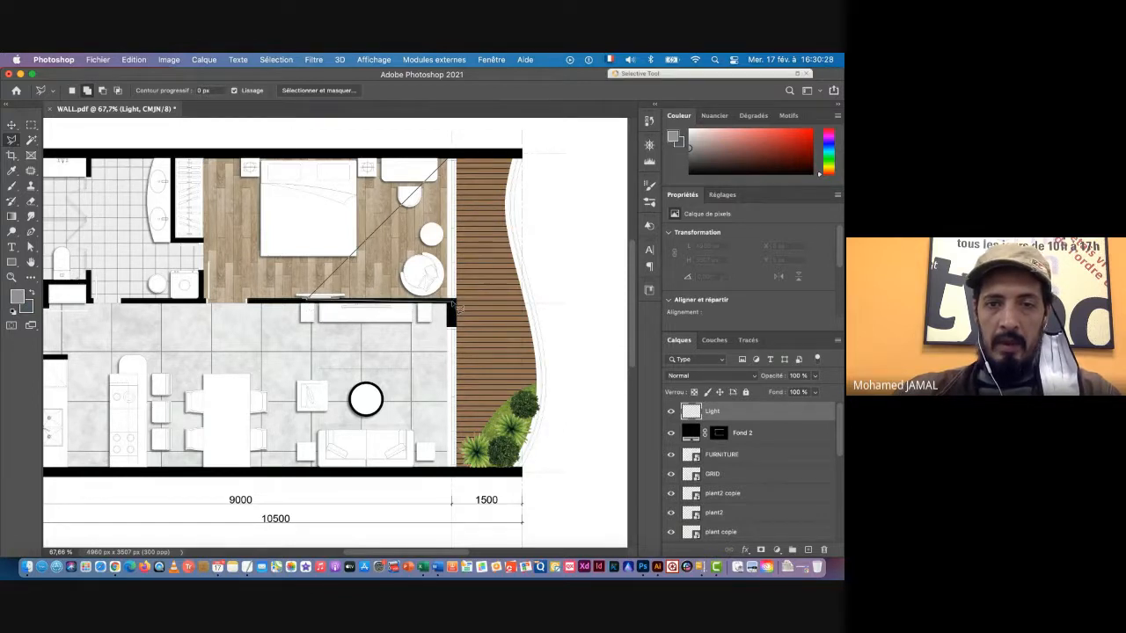
pyautogui.click(456, 305)
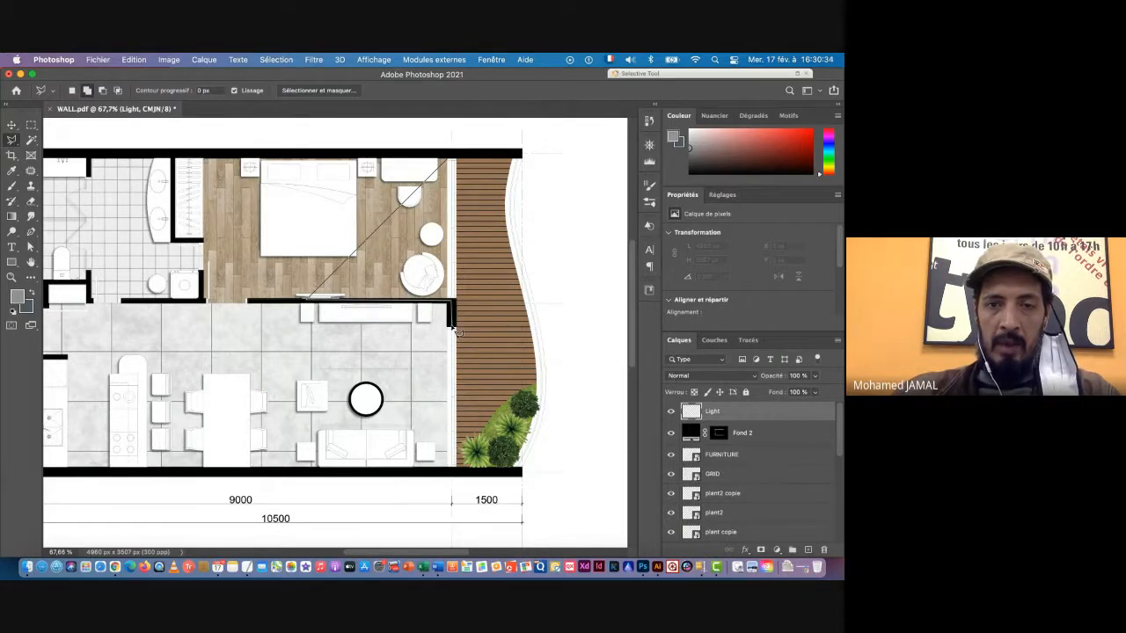
pyautogui.click(456, 329)
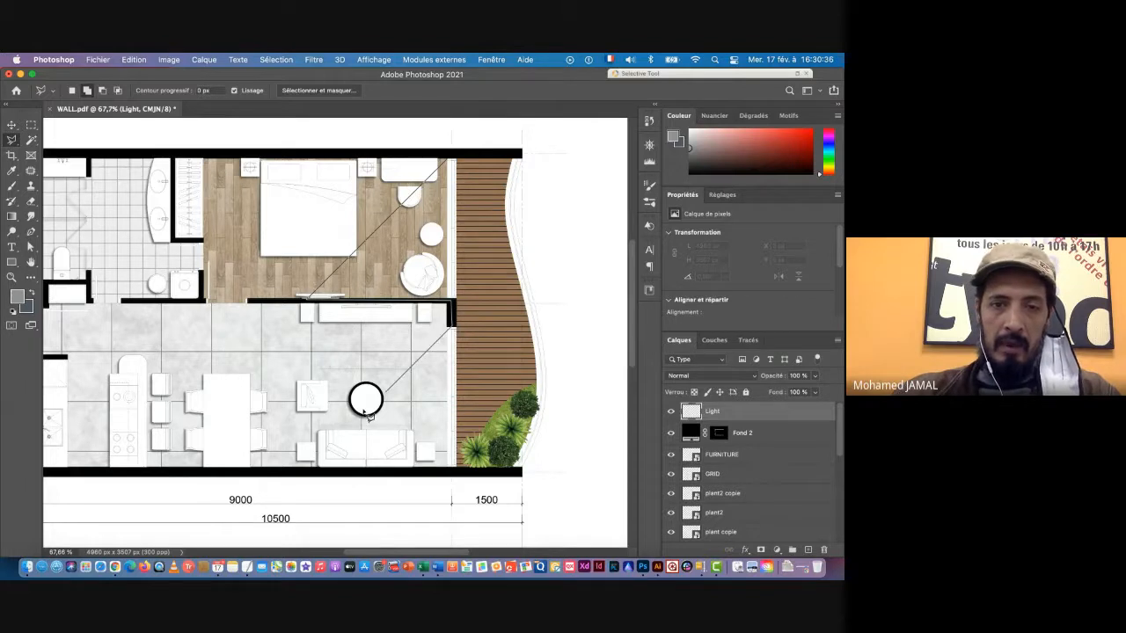
pyautogui.click(310, 470)
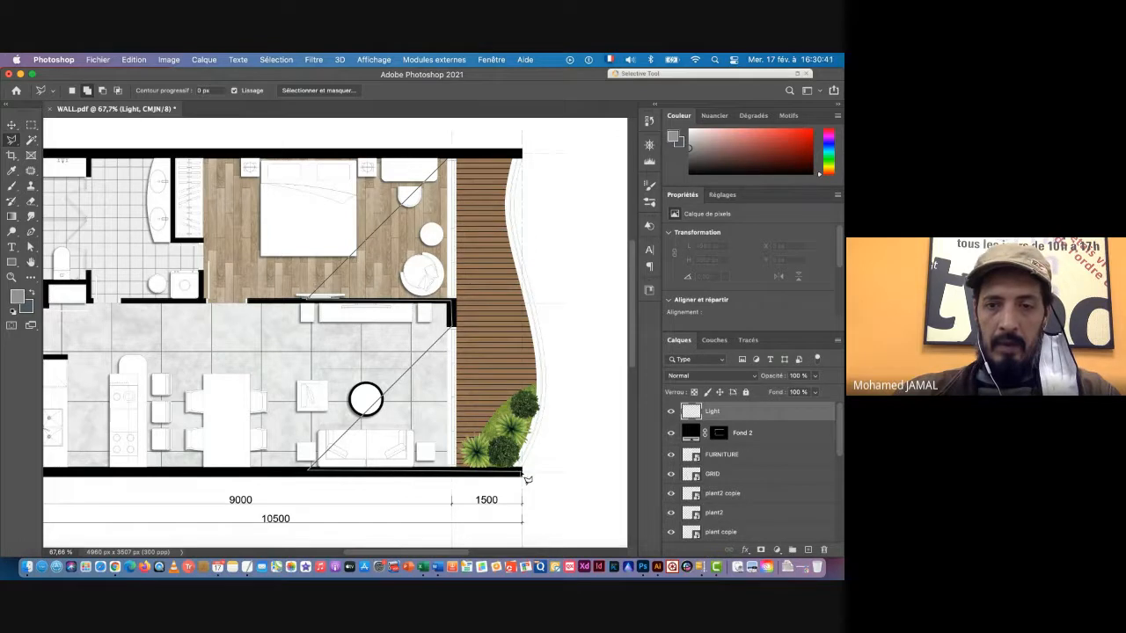
pyautogui.click(524, 474)
pyautogui.click(551, 436)
pyautogui.click(556, 339)
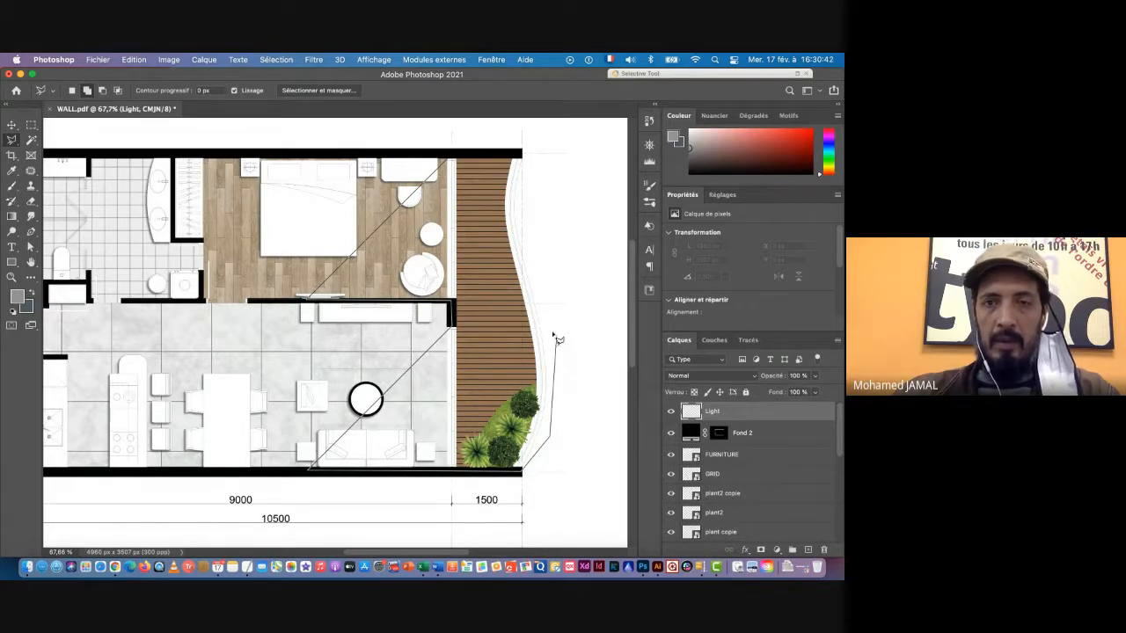
pyautogui.click(524, 156)
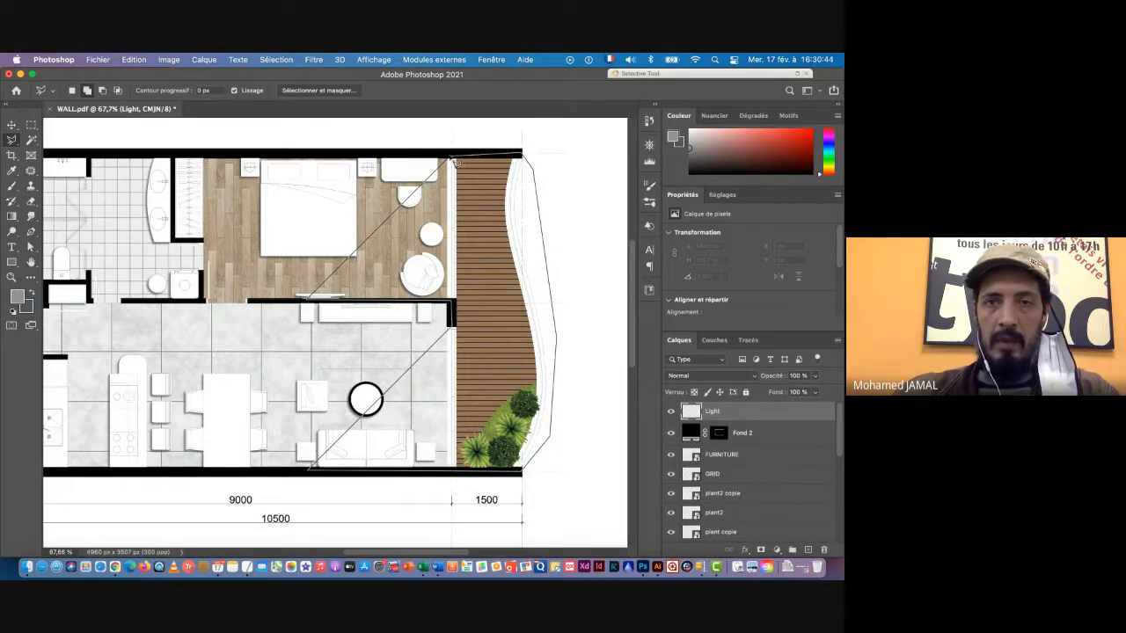
pyautogui.doubleClick(452, 163)
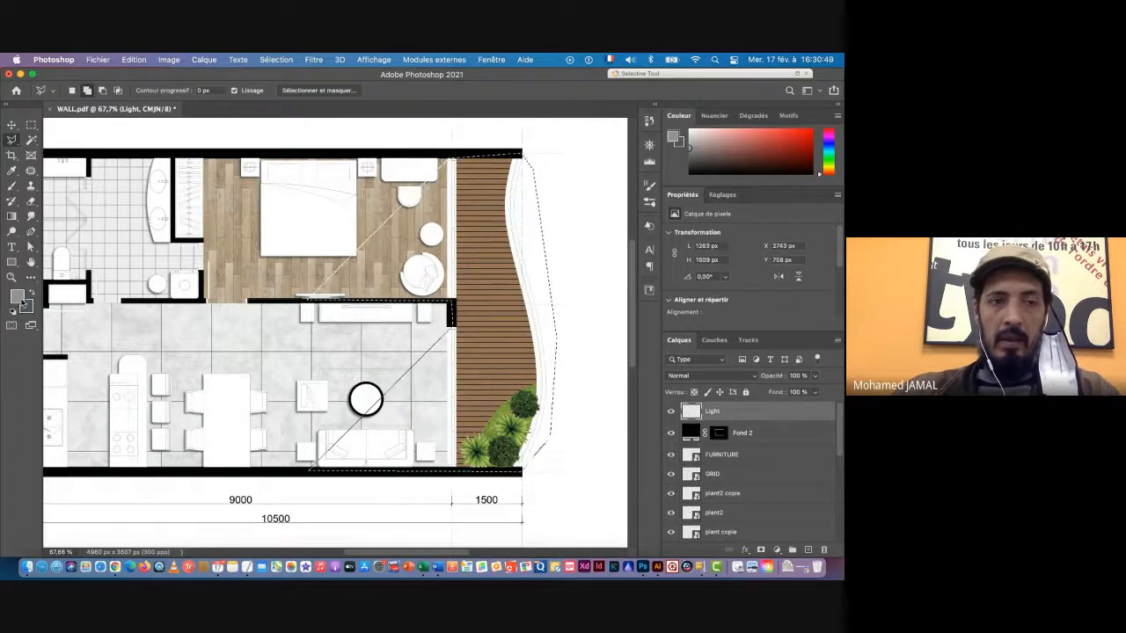
# Set the foreground colour to pale yellow f7f6d3
pyautogui.click(17, 298)
pyautogui.click(670, 379)
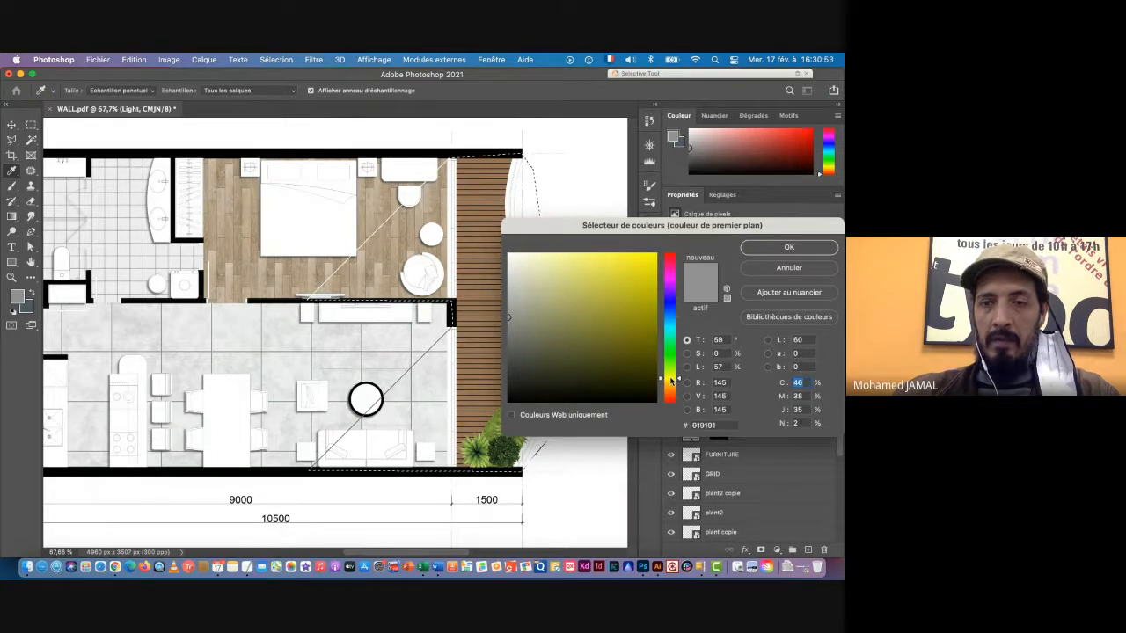
pyautogui.click(523, 256)
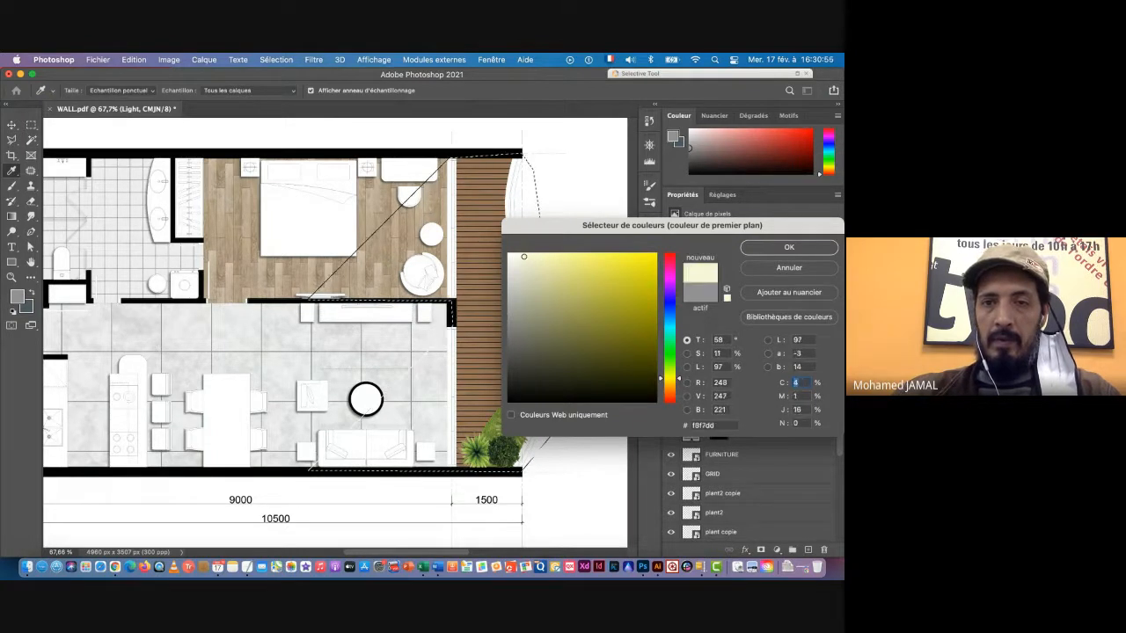
pyautogui.moveTo(523, 256); pyautogui.dragTo(530, 256)
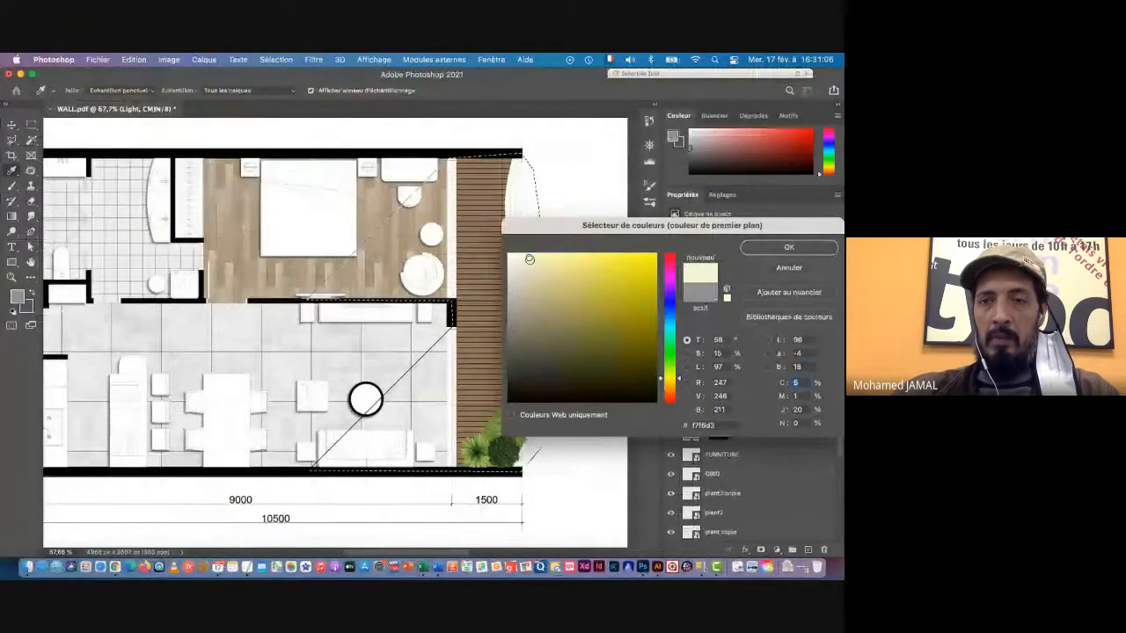
pyautogui.click(764, 250)
# Choose the soft round brush Arrondi flou from the default legacy brushes, at 456 px with 0% hardness
pyautogui.press('super+space')
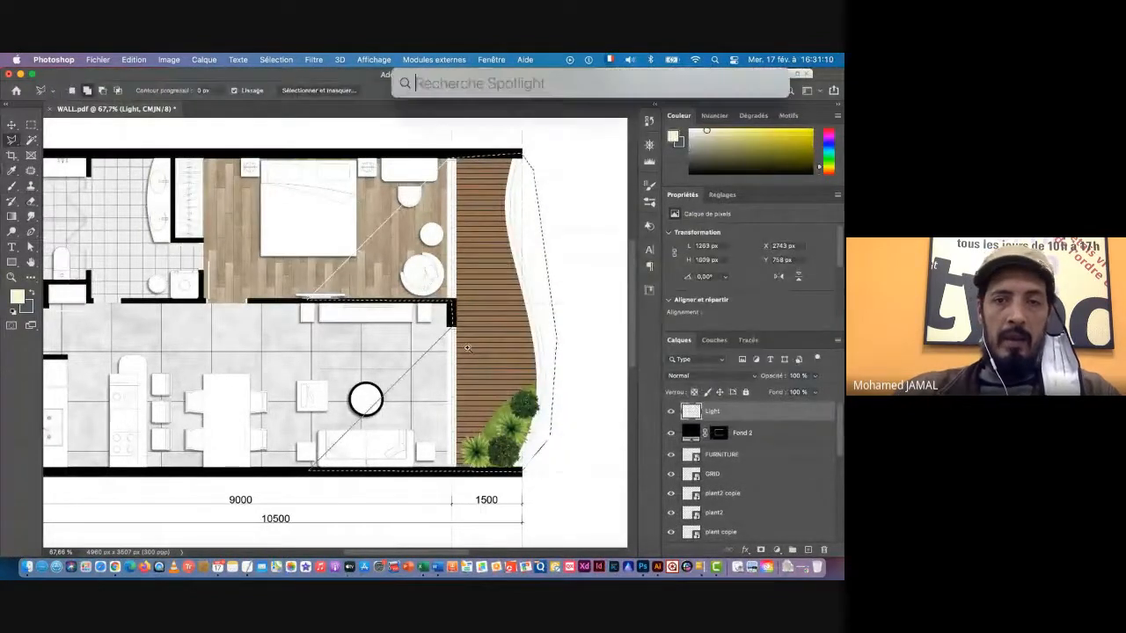
pyautogui.moveTo(453, 342); pyautogui.dragTo(449, 345)
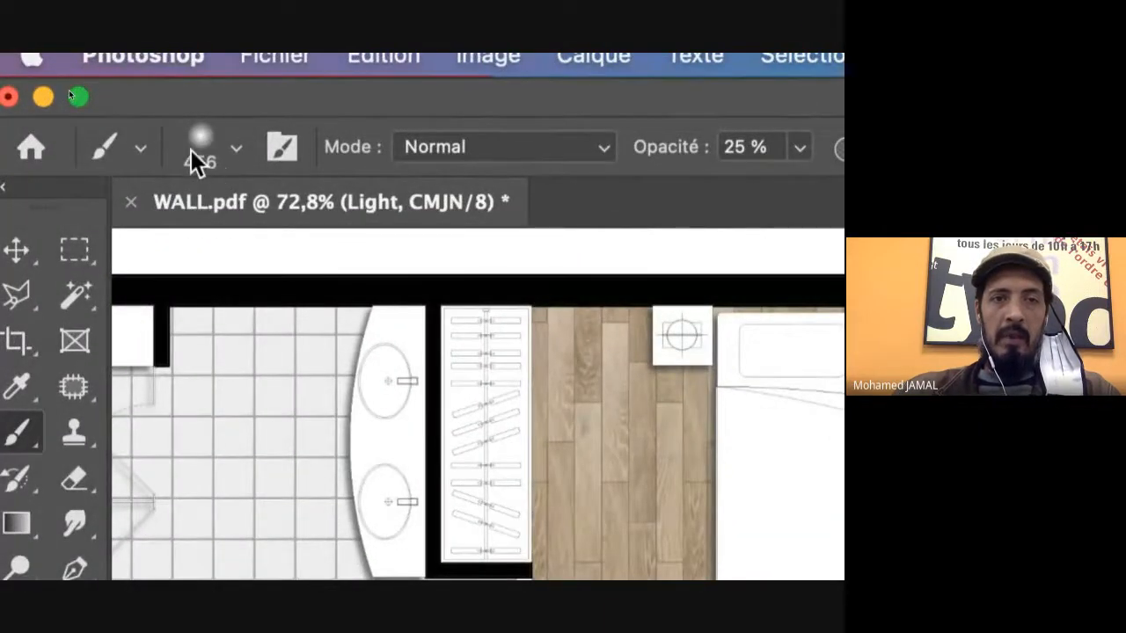
pyautogui.click(233, 148)
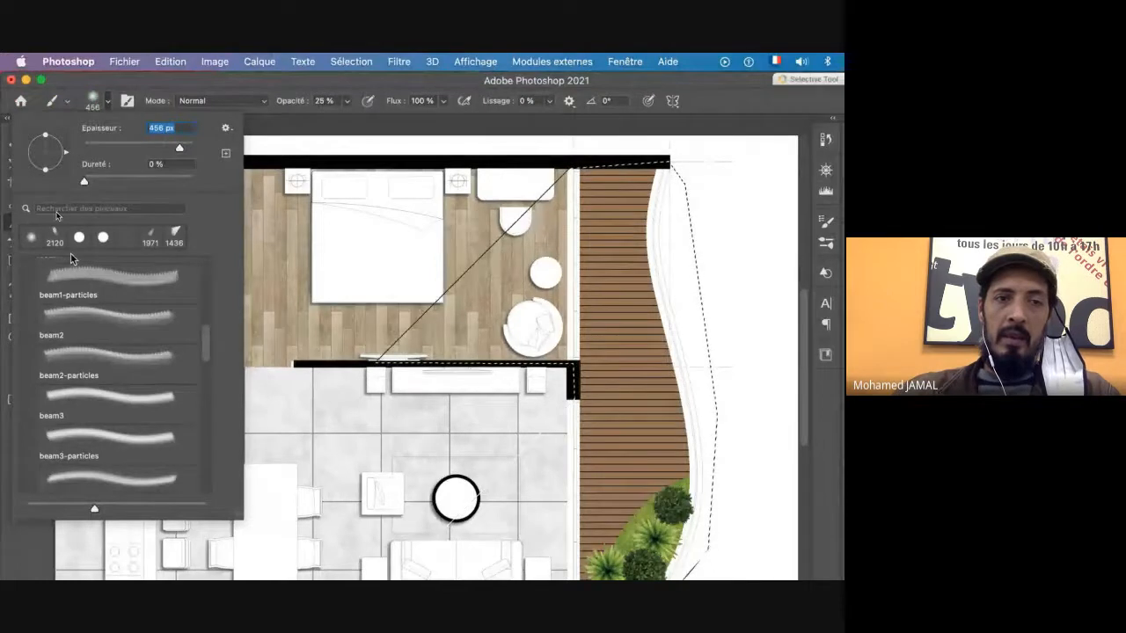
pyautogui.scroll(10, 71, 264)
pyautogui.click(29, 267)
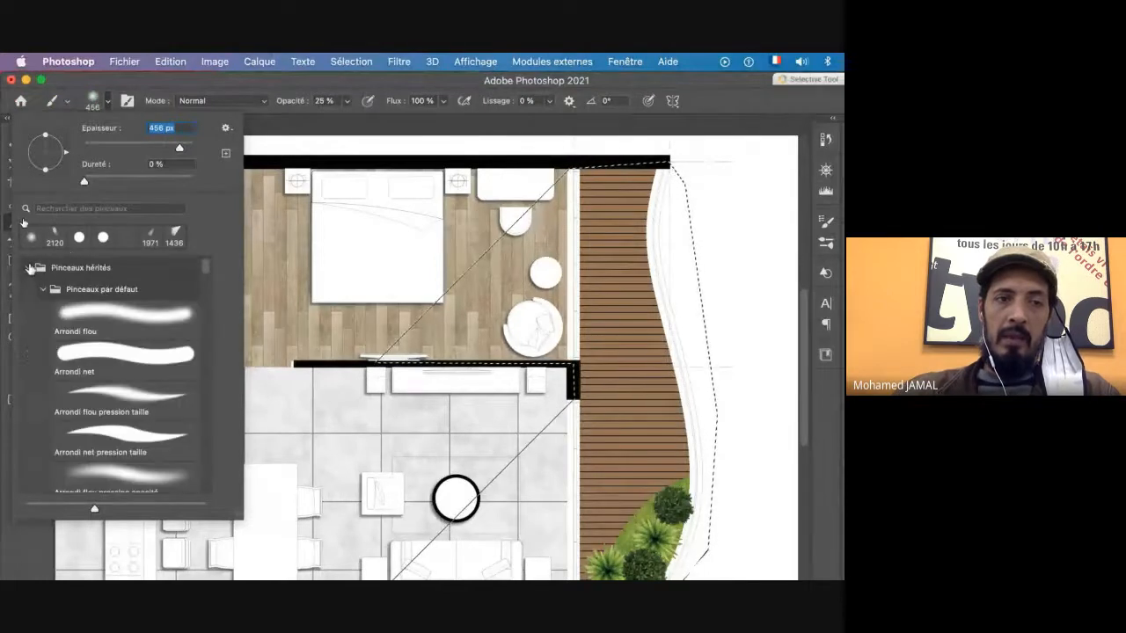
pyautogui.click(98, 318)
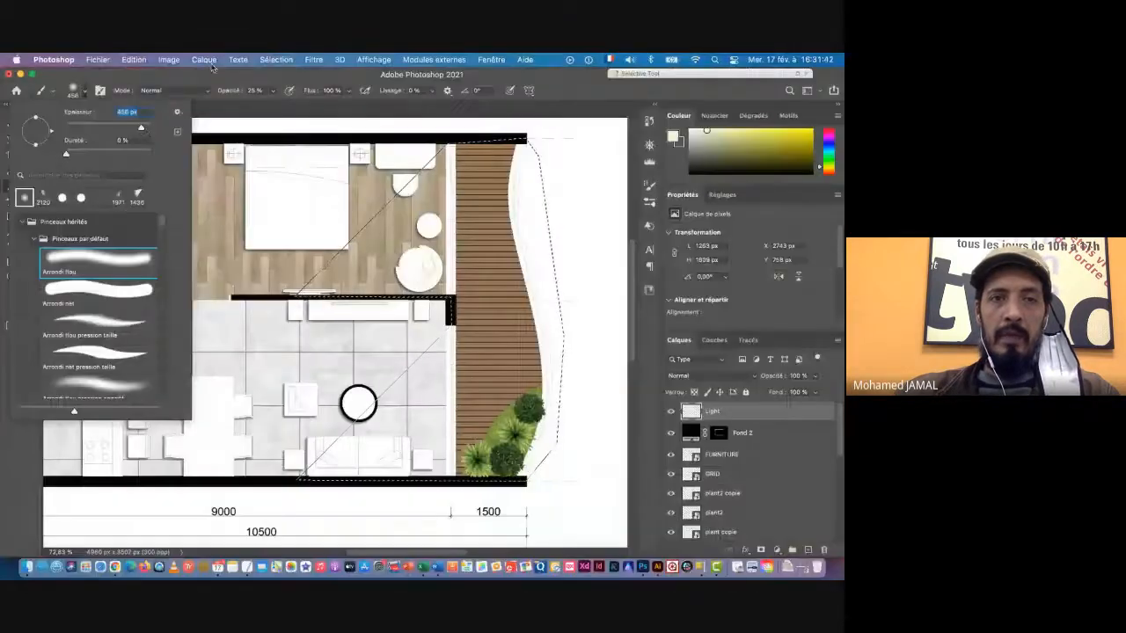
pyautogui.click(220, 71)
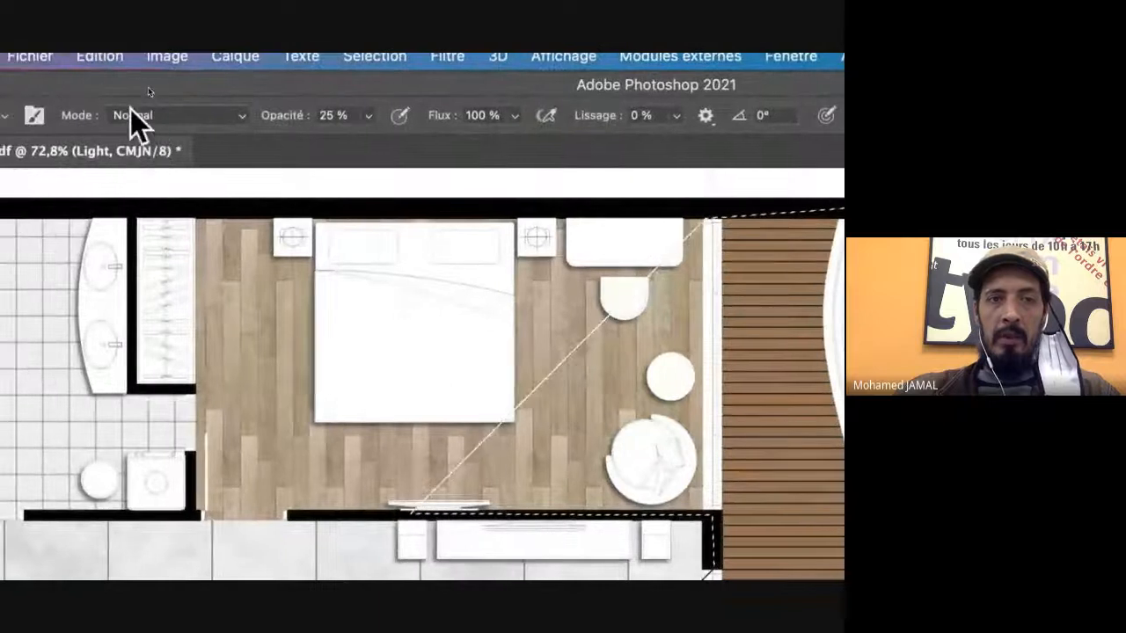
# Set the brush opacity to 30% and paint pale yellow light over the selected terrace, bedroom and living room areas
pyautogui.click(333, 115)
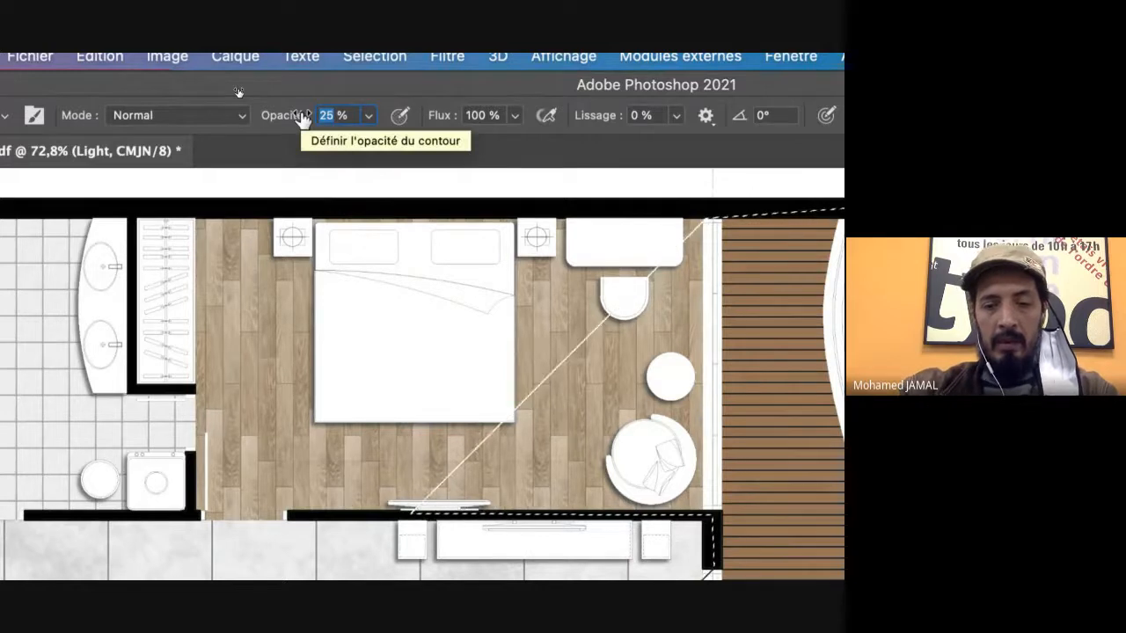
pyautogui.write('30')
pyautogui.press('Return')
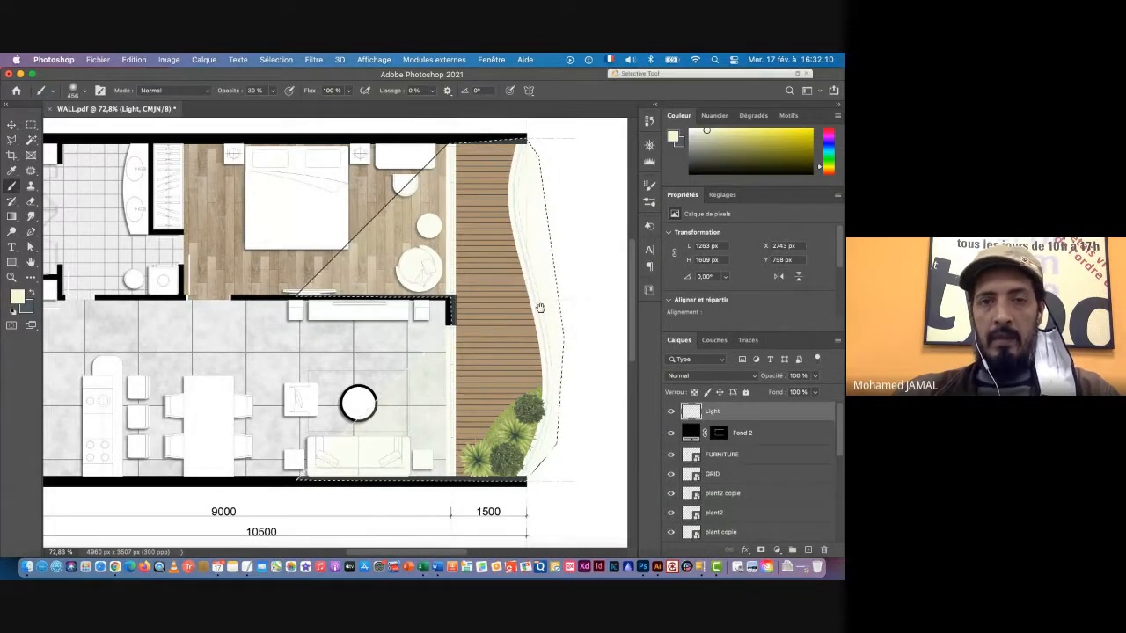
pyautogui.moveTo(537, 307); pyautogui.dragTo(492, 336)
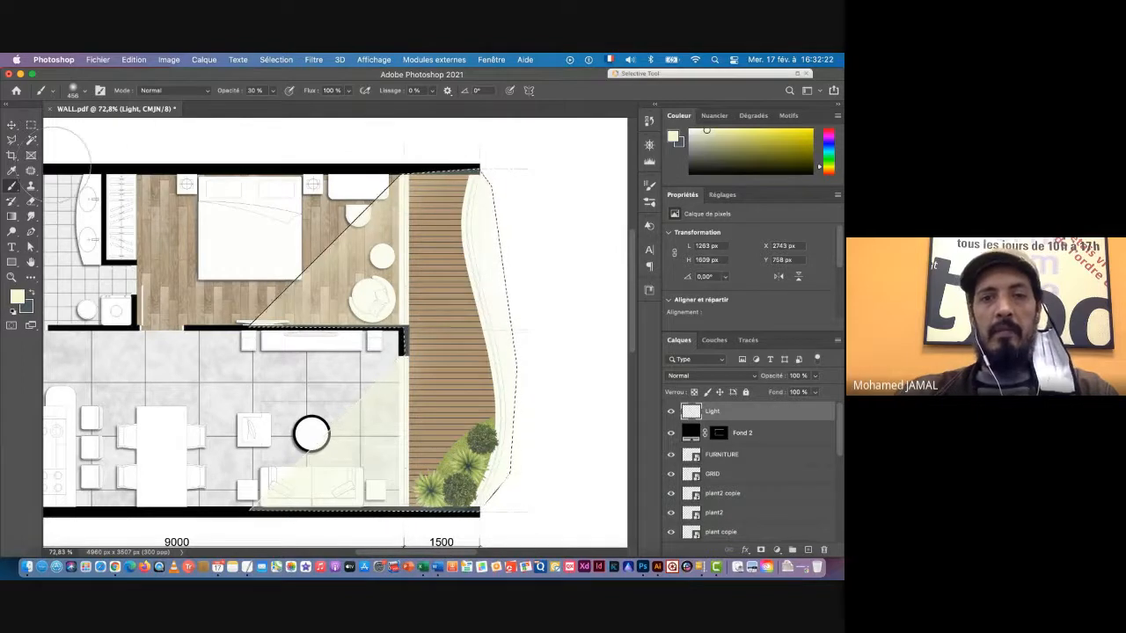
# Deselect the painted area and apply a Gaussian Blur with a 10.1-pixel radius to the Light layer
pyautogui.click(275, 59)
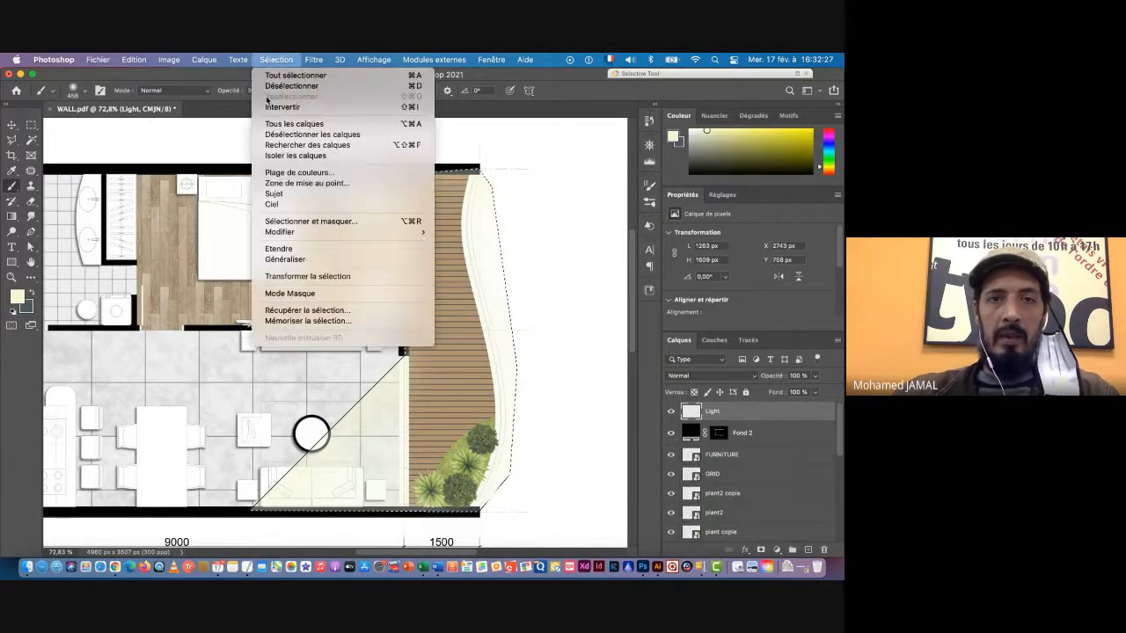
pyautogui.click(282, 86)
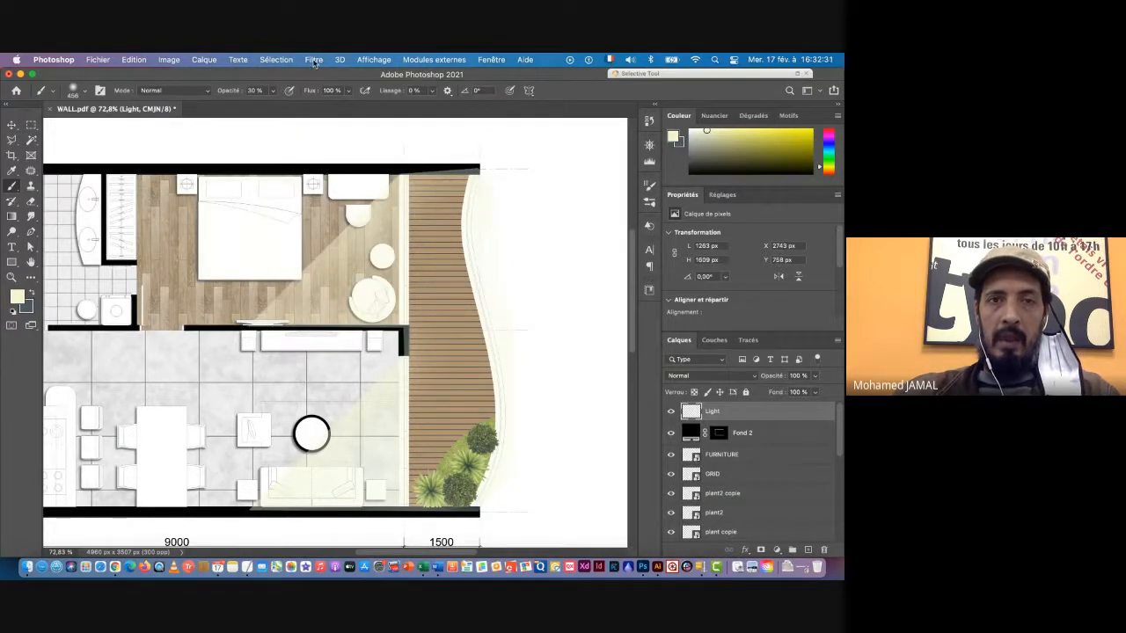
pyautogui.click(314, 59)
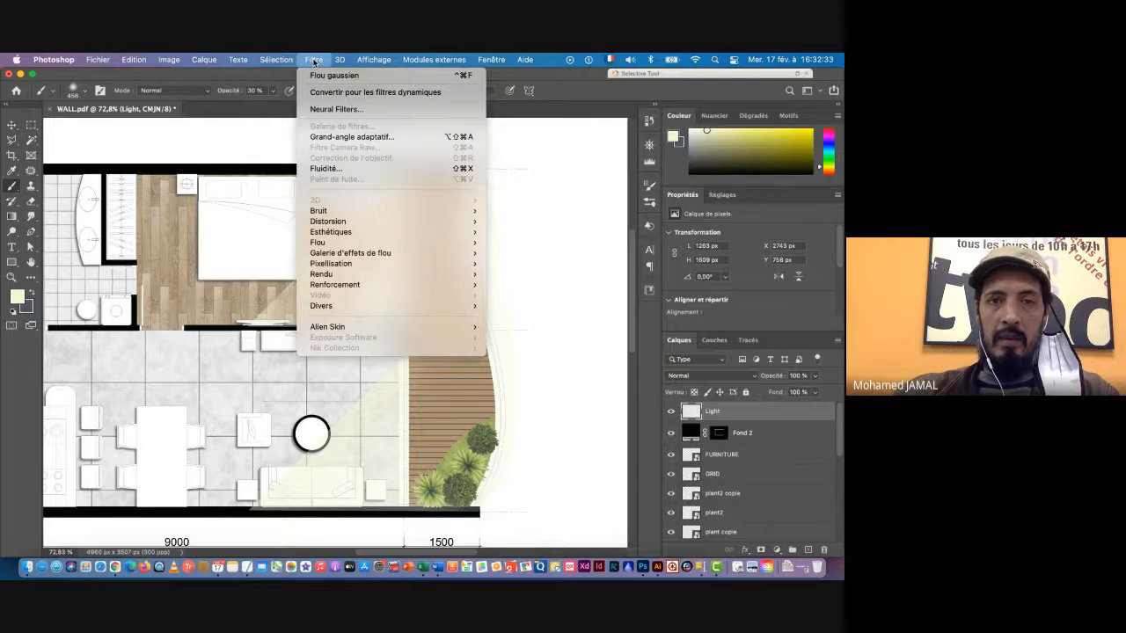
pyautogui.moveTo(320, 245)
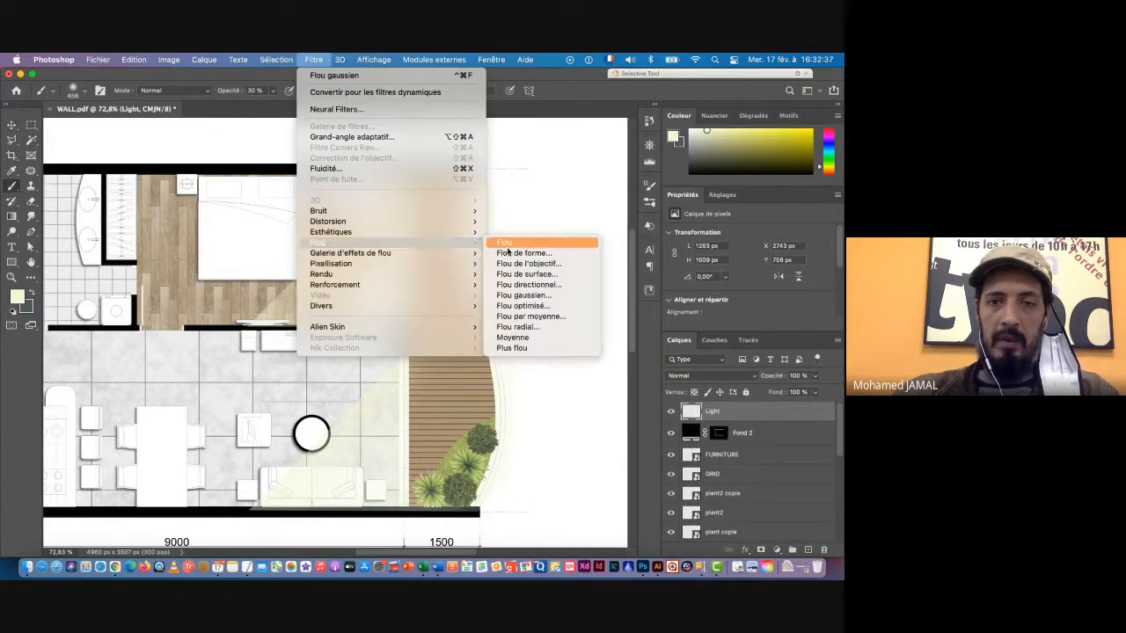
pyautogui.click(531, 299)
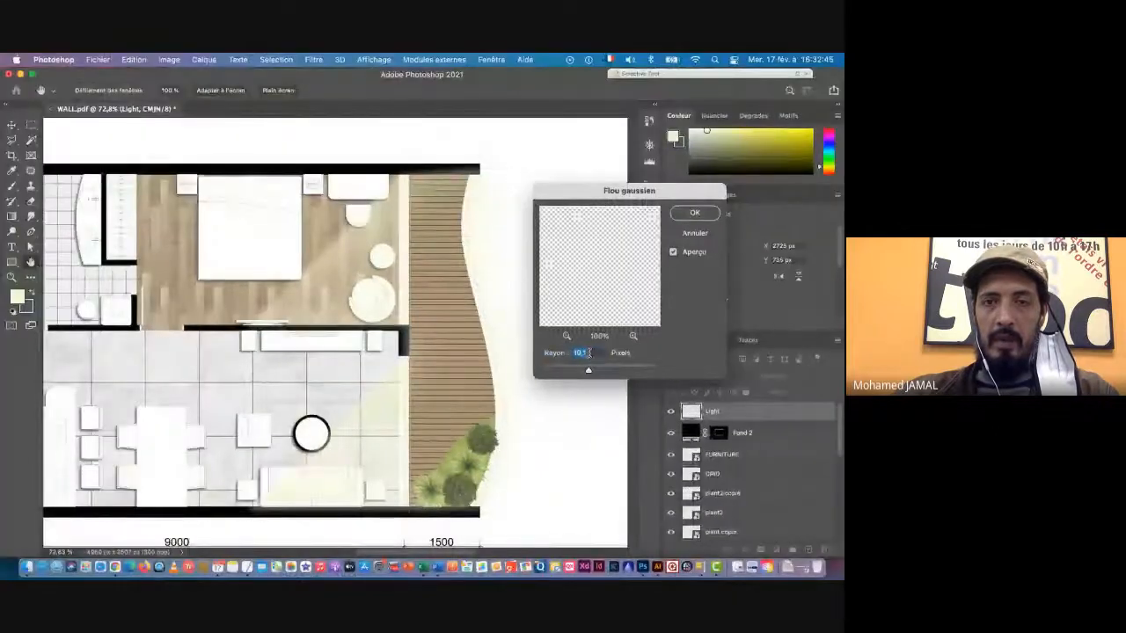
pyautogui.click(685, 215)
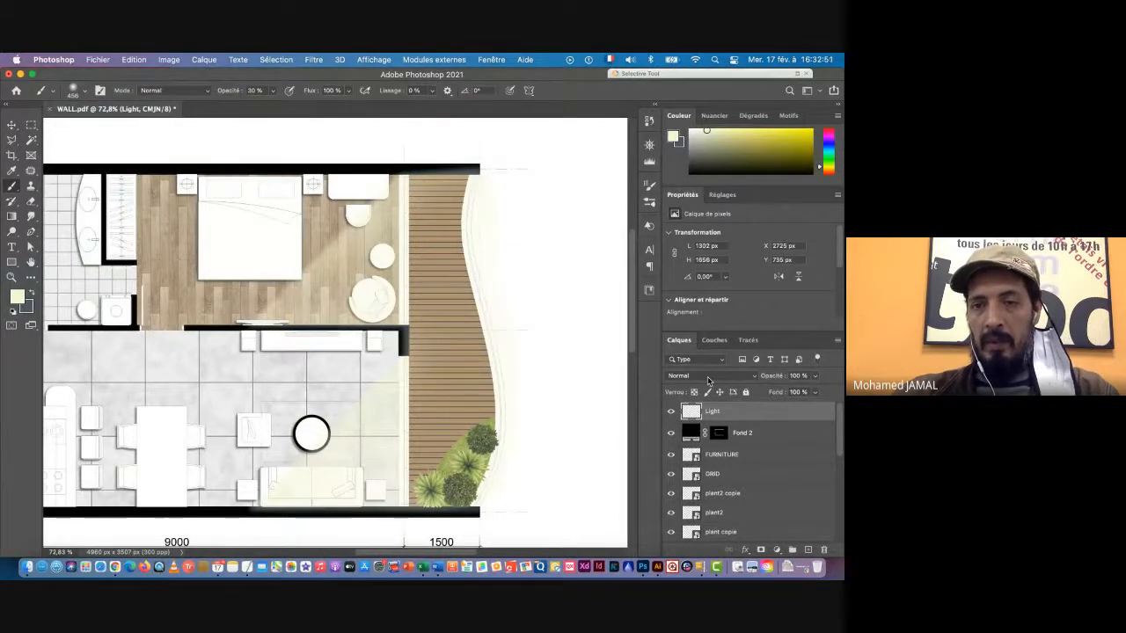
# Set the Light layer's blending mode to Superposition and check the light effect across the whole plan
pyautogui.click(708, 378)
pyautogui.click(784, 409)
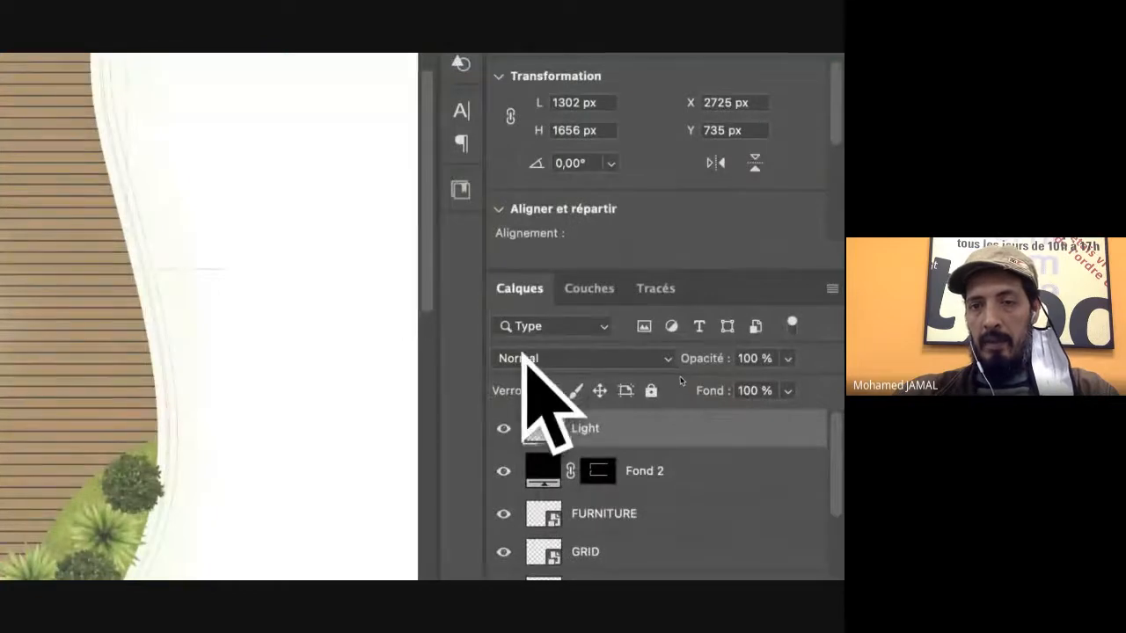
pyautogui.click(538, 361)
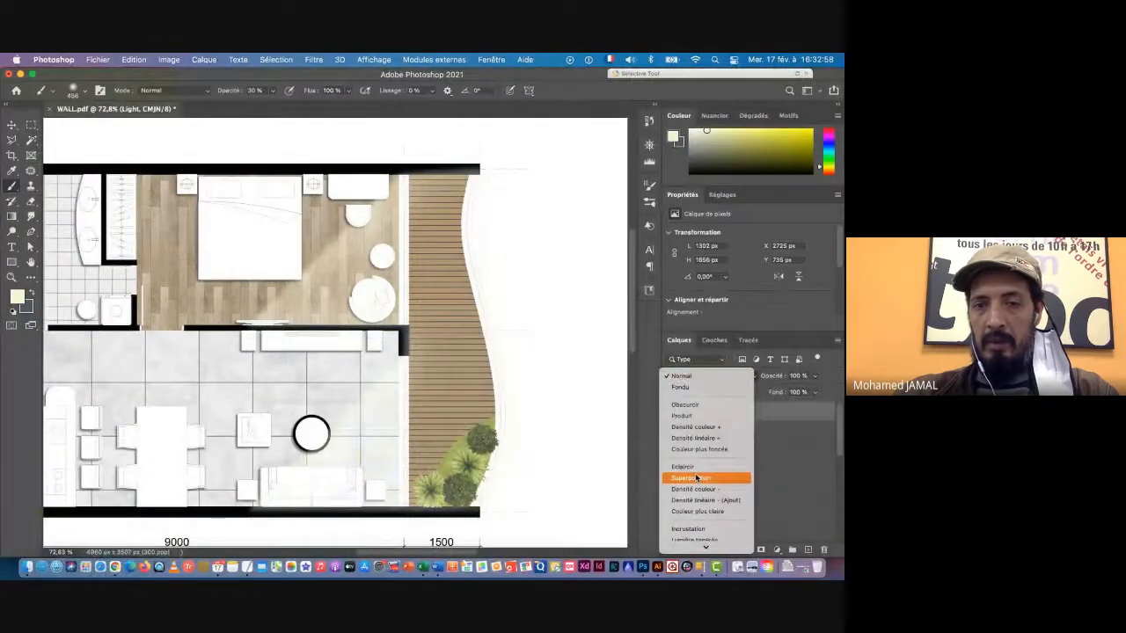
pyautogui.moveTo(698, 546)
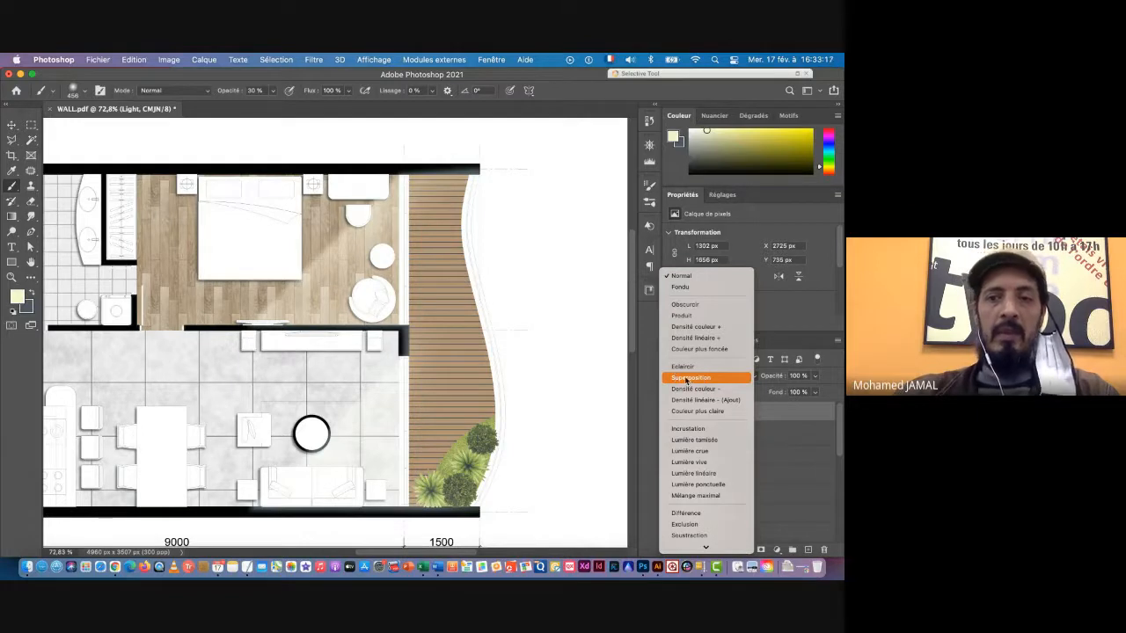
pyautogui.click(689, 378)
pyautogui.scroll(-3, 378, 394)
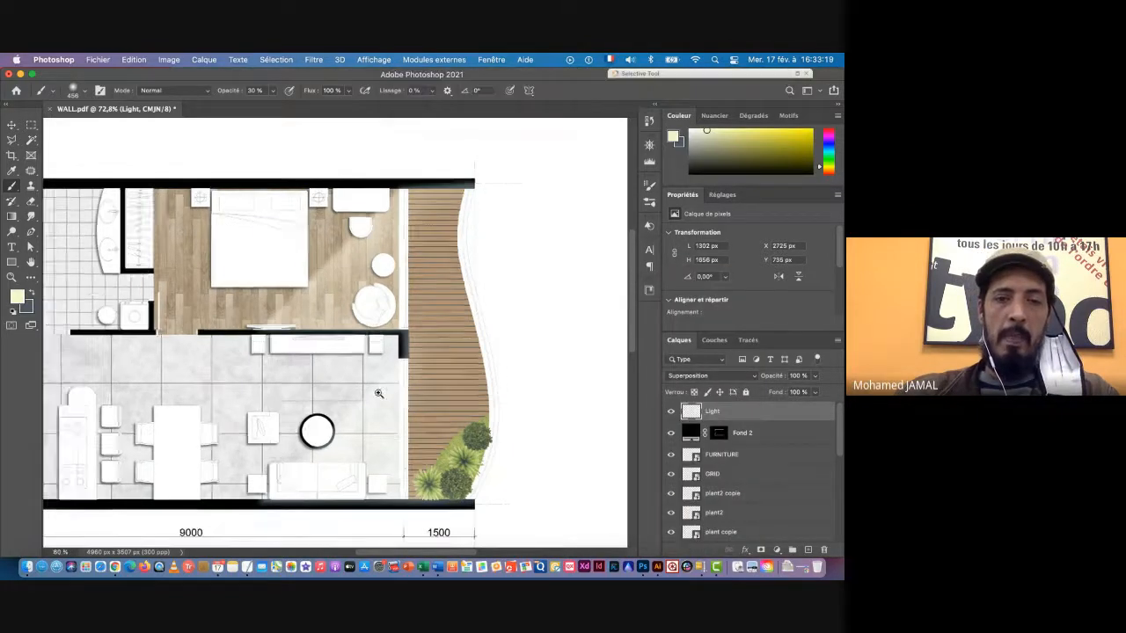
pyautogui.scroll(5, 378, 394)
pyautogui.scroll(-2, 378, 394)
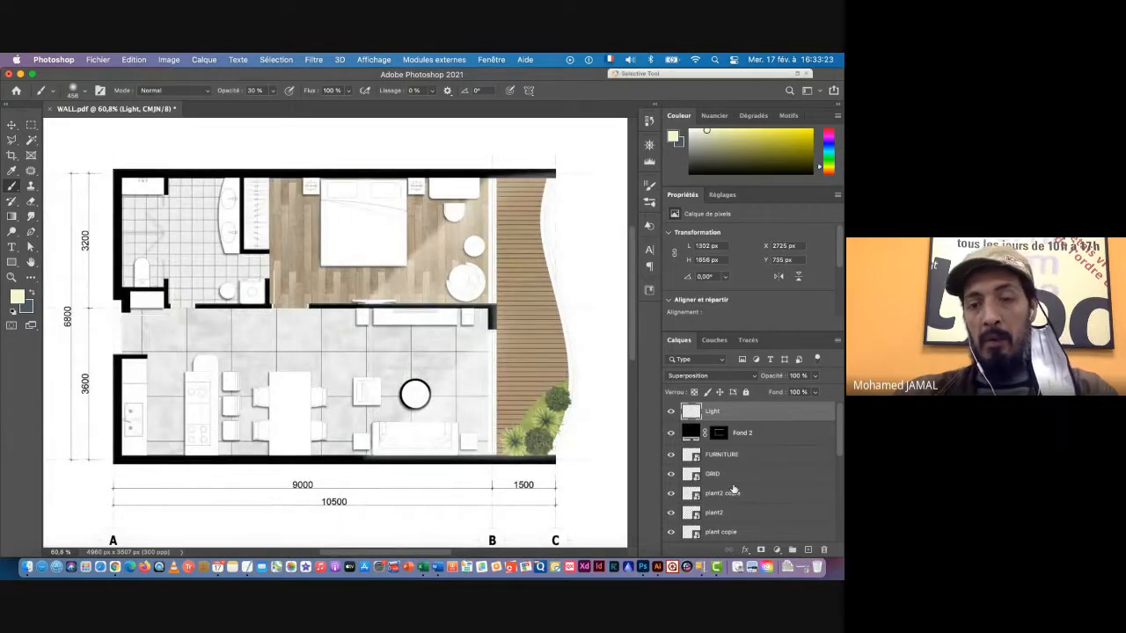
# Pick the living room's tiled floor layer, Motif 1, with the Move tool and load its mask as a selection
pyautogui.scroll(-3, 777, 505)
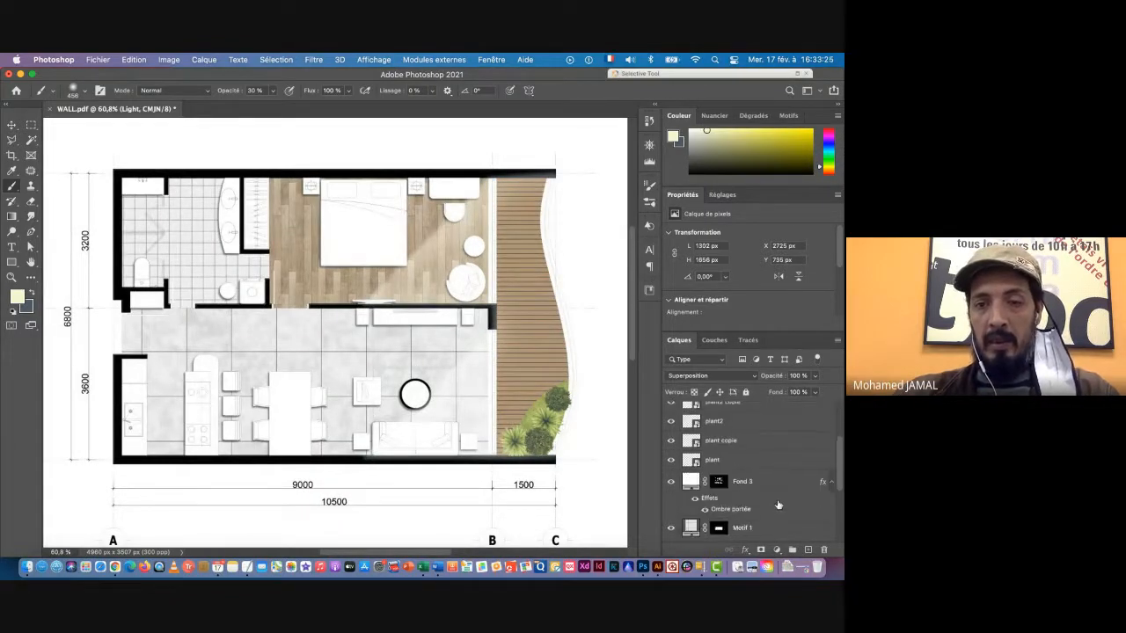
pyautogui.scroll(-3, 777, 505)
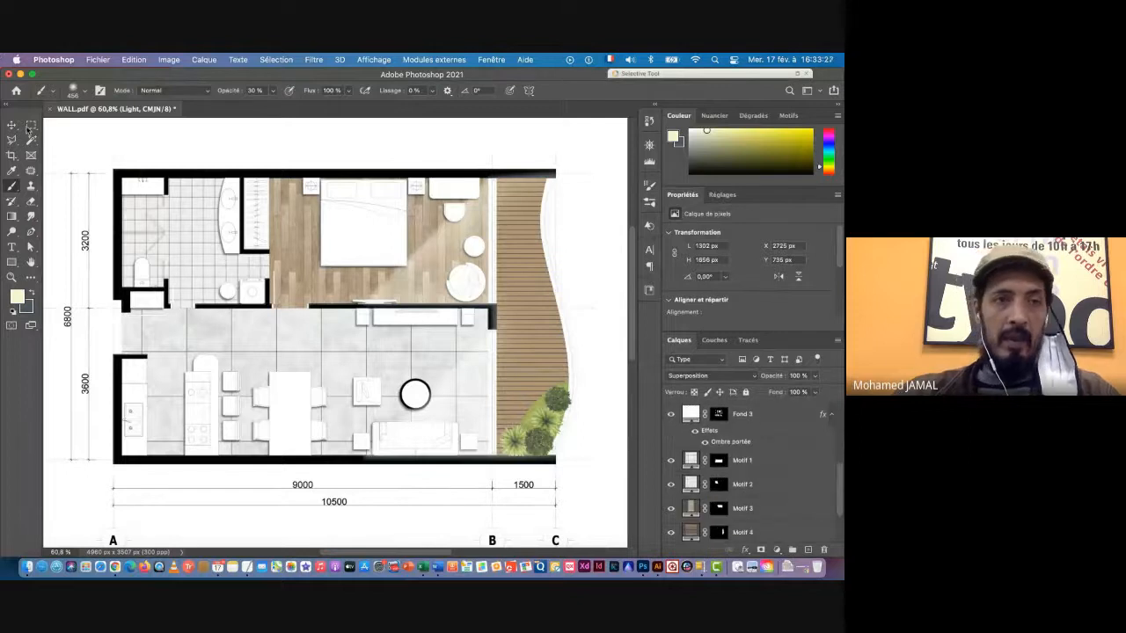
pyautogui.click(12, 126)
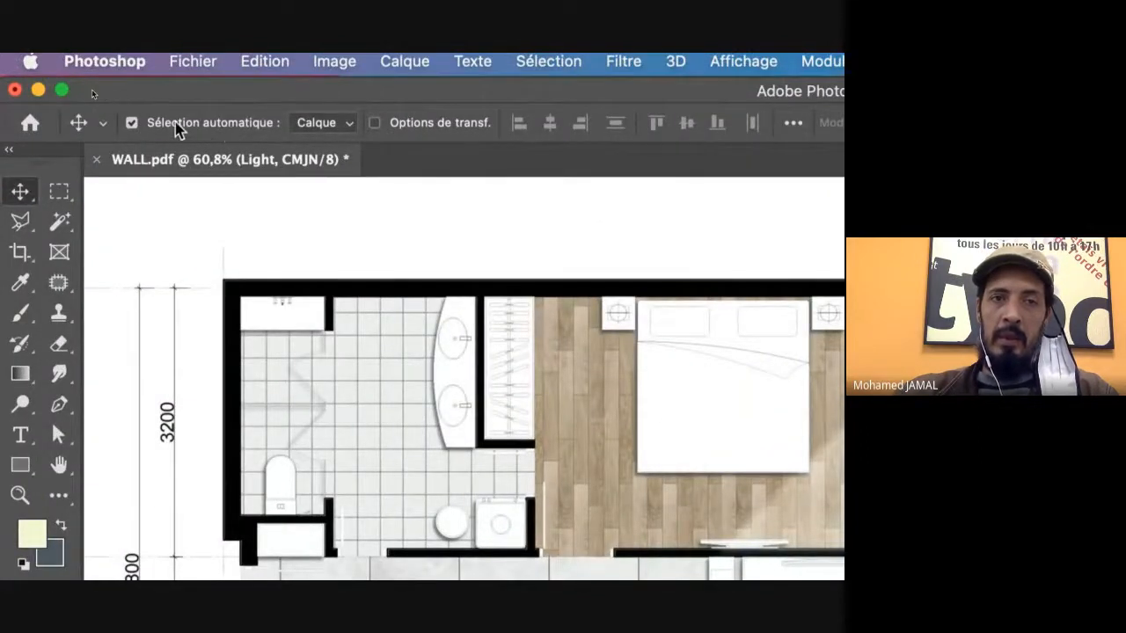
pyautogui.scroll(3, 214, 133)
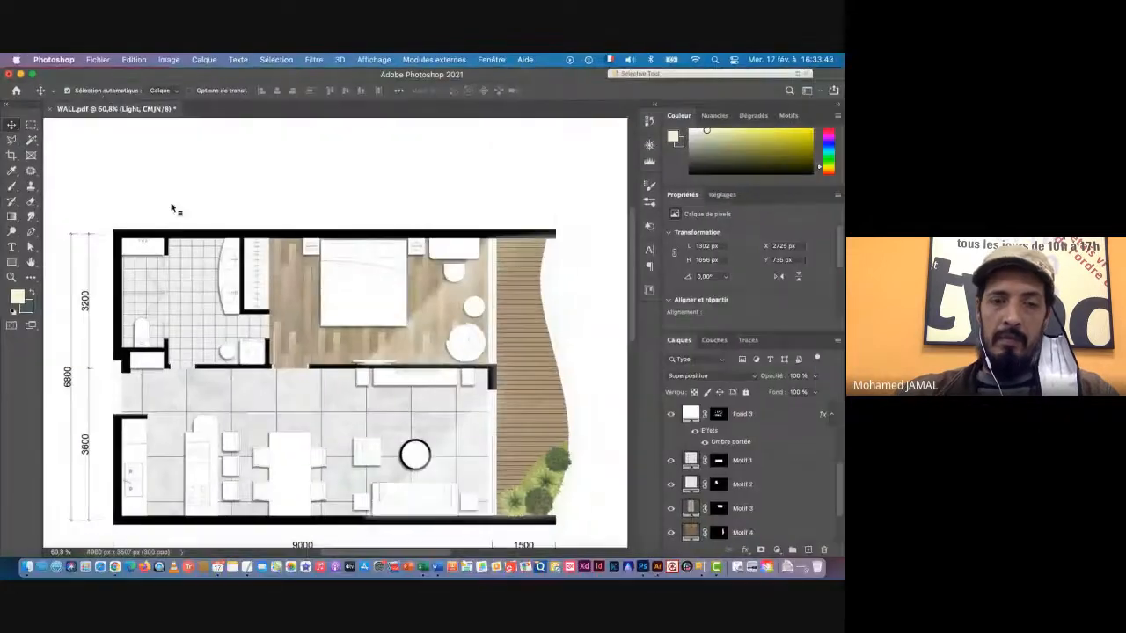
pyautogui.click(335, 397)
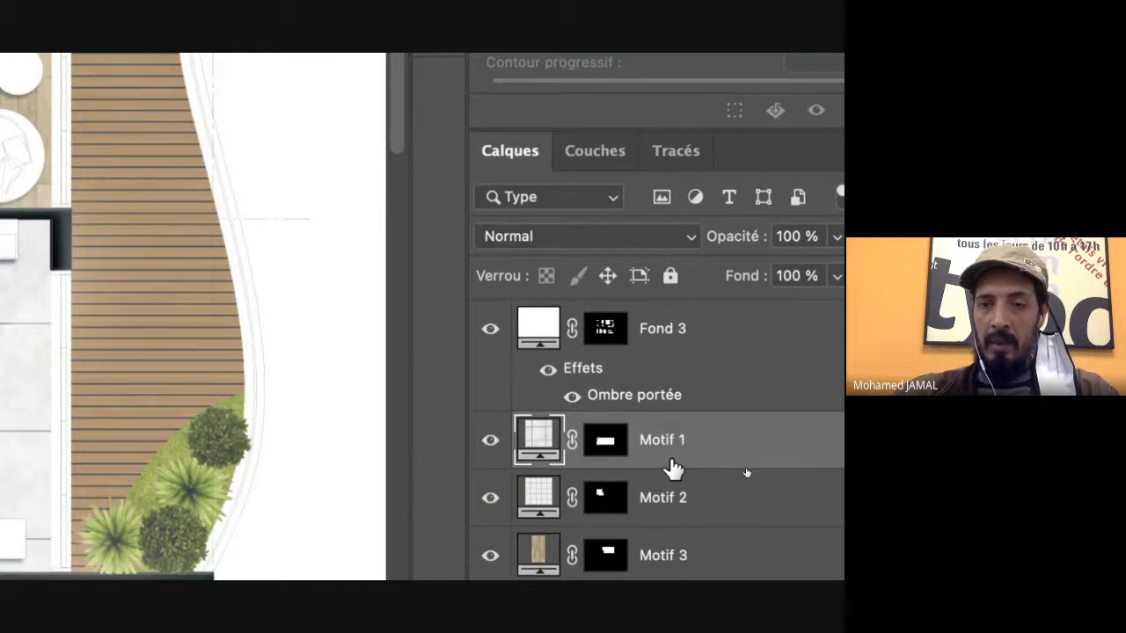
pyautogui.moveTo(670, 461); pyautogui.dragTo(600, 446)
pyautogui.keyDown('super'); pyautogui.click(602, 445); pyautogui.keyUp('super')
# Add a new empty layer directly above Motif 1, keeping the living room floor selected
pyautogui.scroll(5, 601, 449)
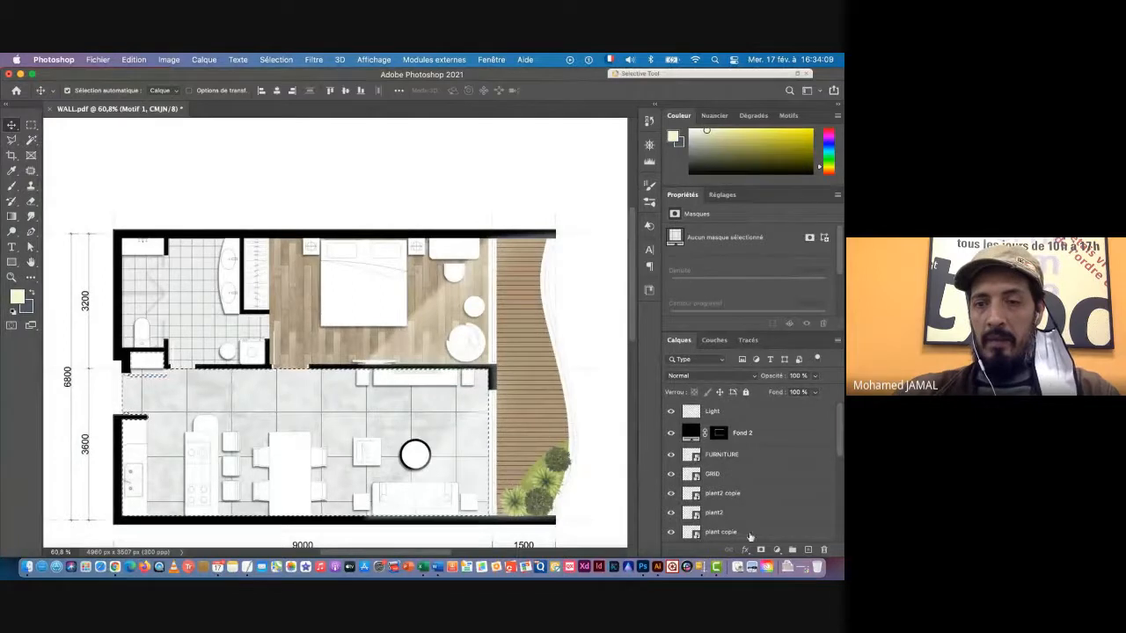
pyautogui.scroll(-8, 793, 496)
pyautogui.scroll(8, 793, 496)
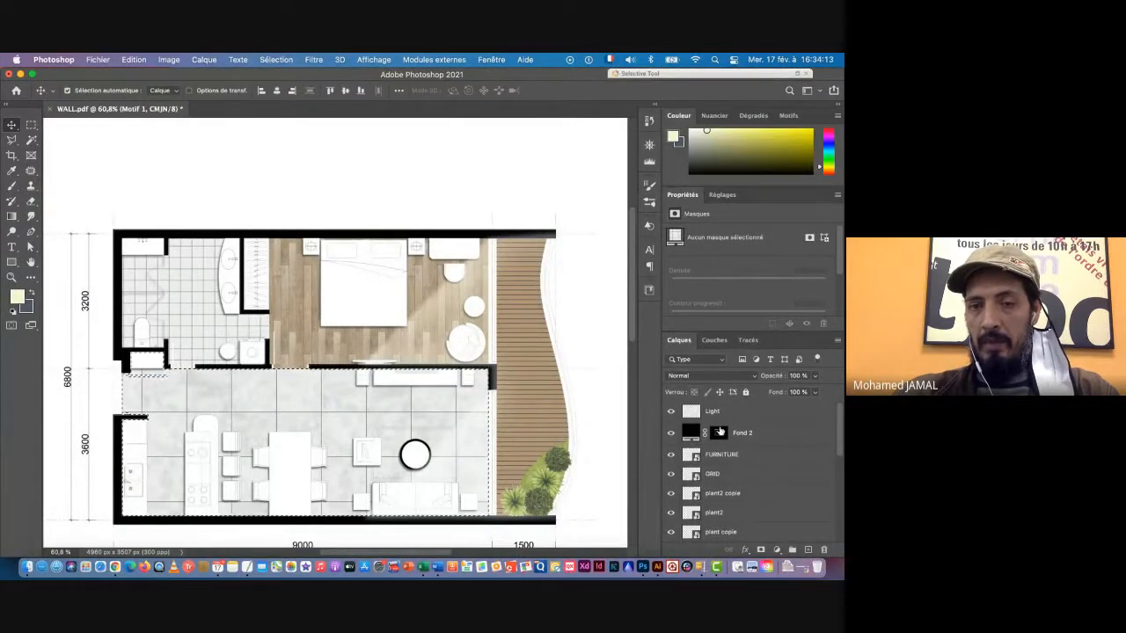
pyautogui.scroll(-5, 769, 483)
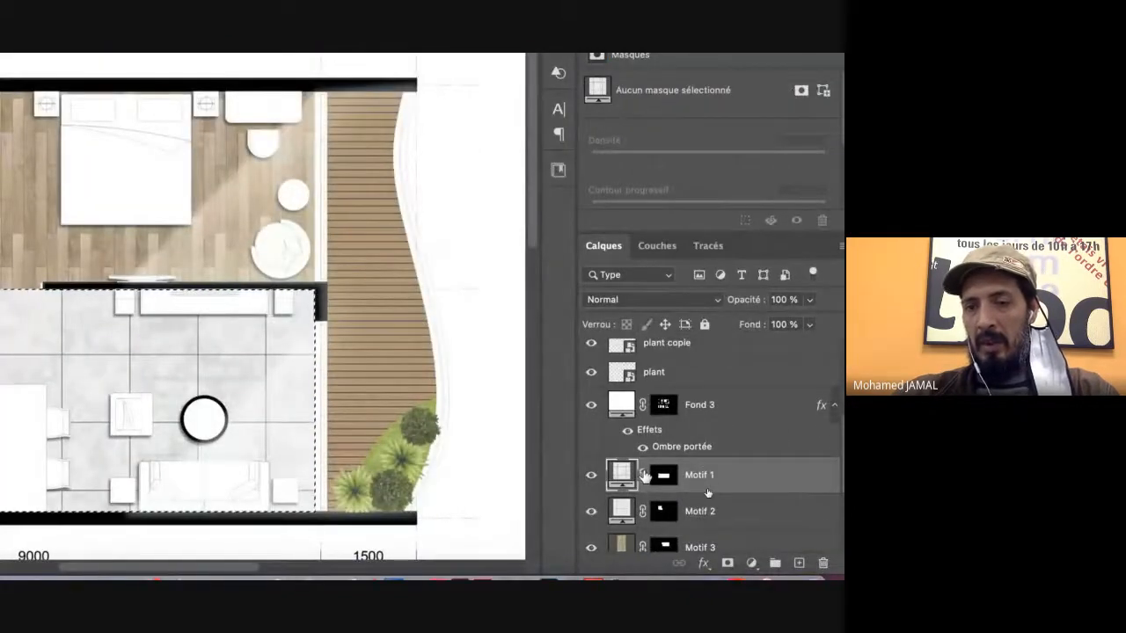
pyautogui.click(798, 562)
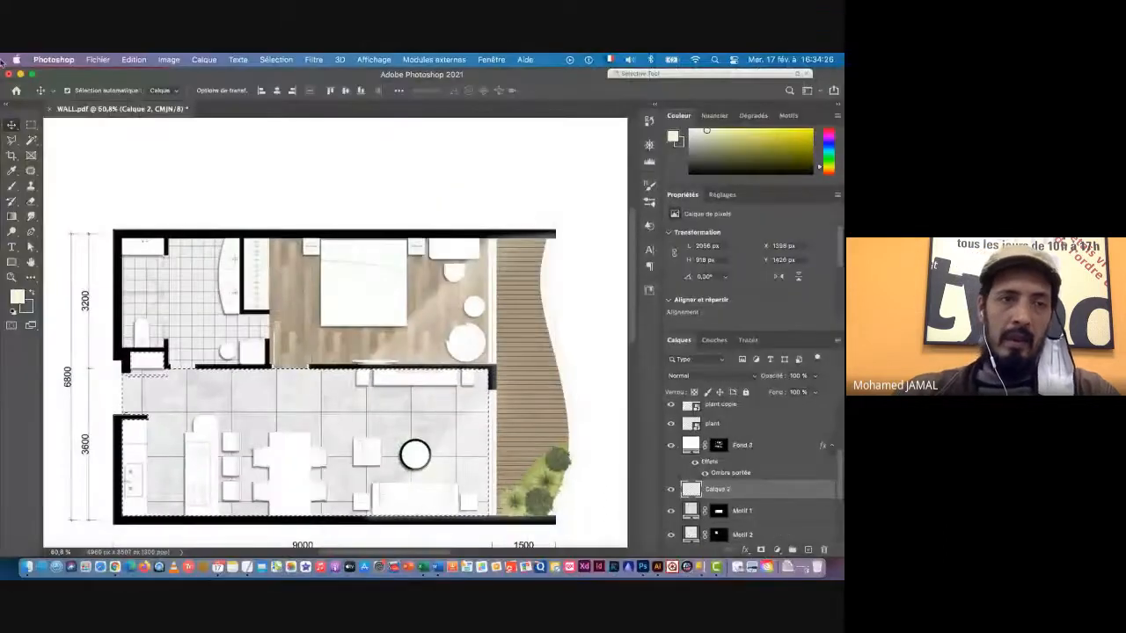
# Activate the Brush tool, swap the foreground and background colours, and set the foreground to the grey-blue #7a848f
pyautogui.click(11, 187)
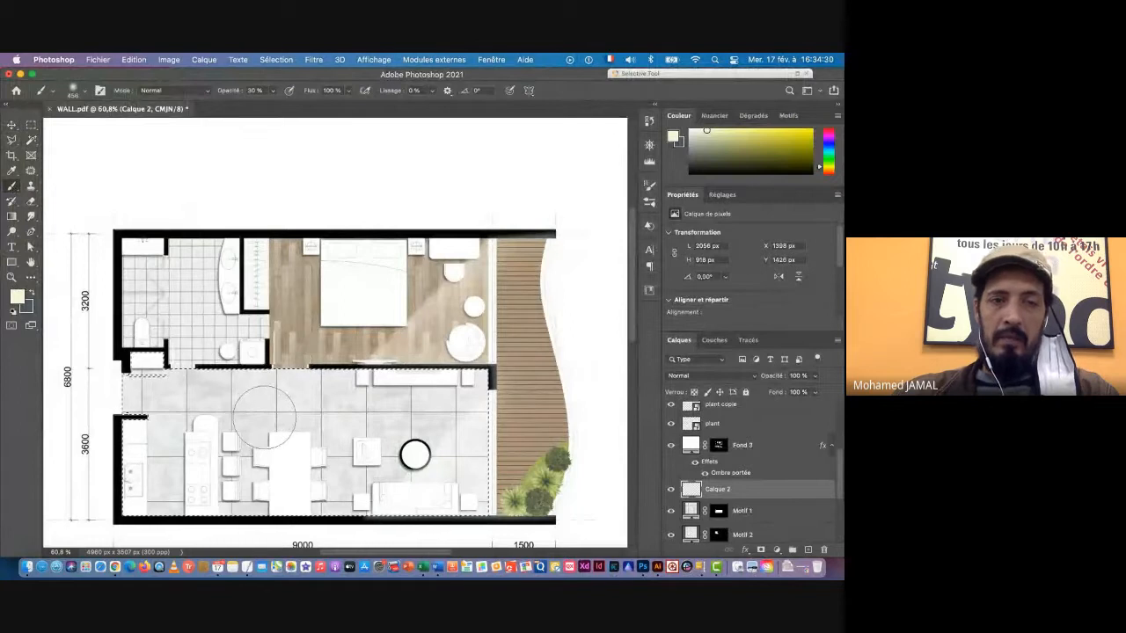
pyautogui.click(32, 291)
pyautogui.click(22, 296)
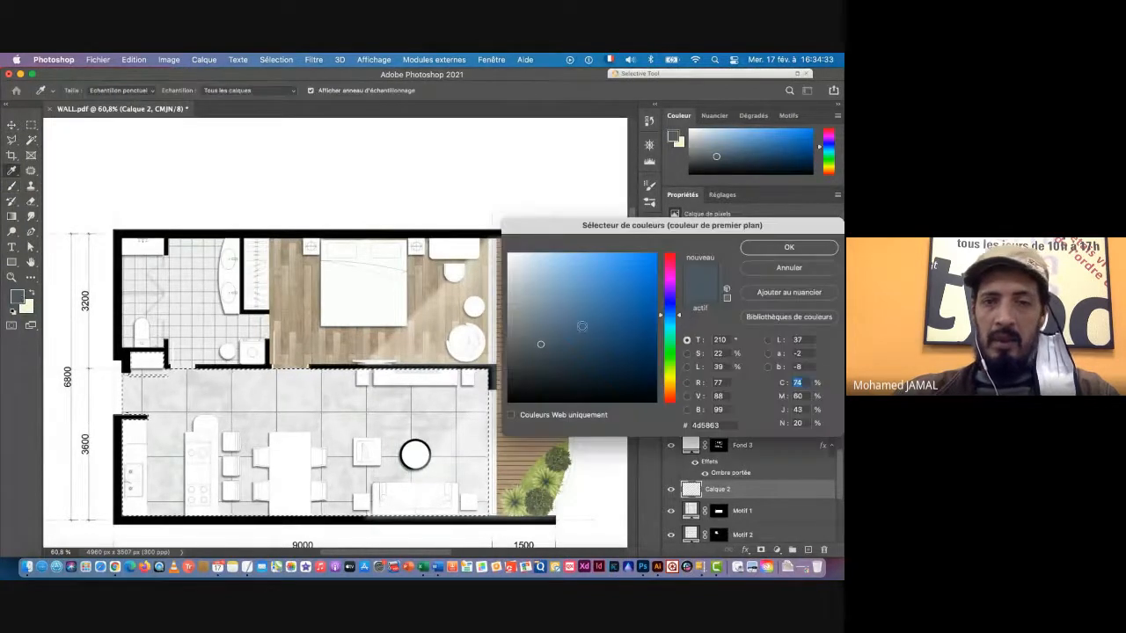
pyautogui.moveTo(540, 344); pyautogui.dragTo(526, 318)
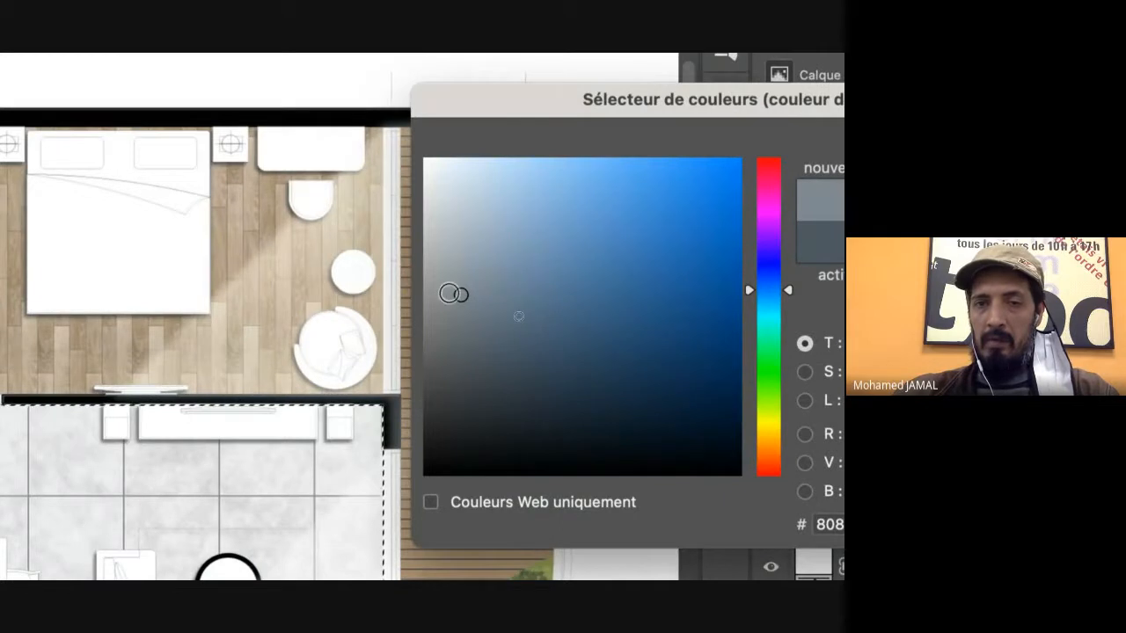
pyautogui.moveTo(462, 294); pyautogui.dragTo(471, 297)
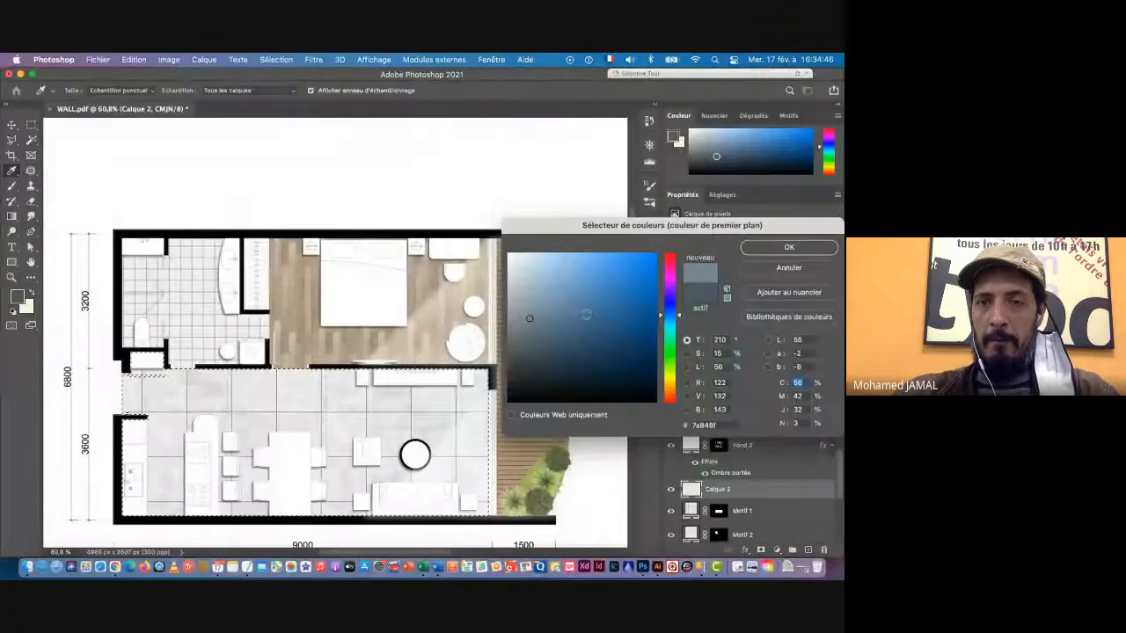
pyautogui.click(775, 252)
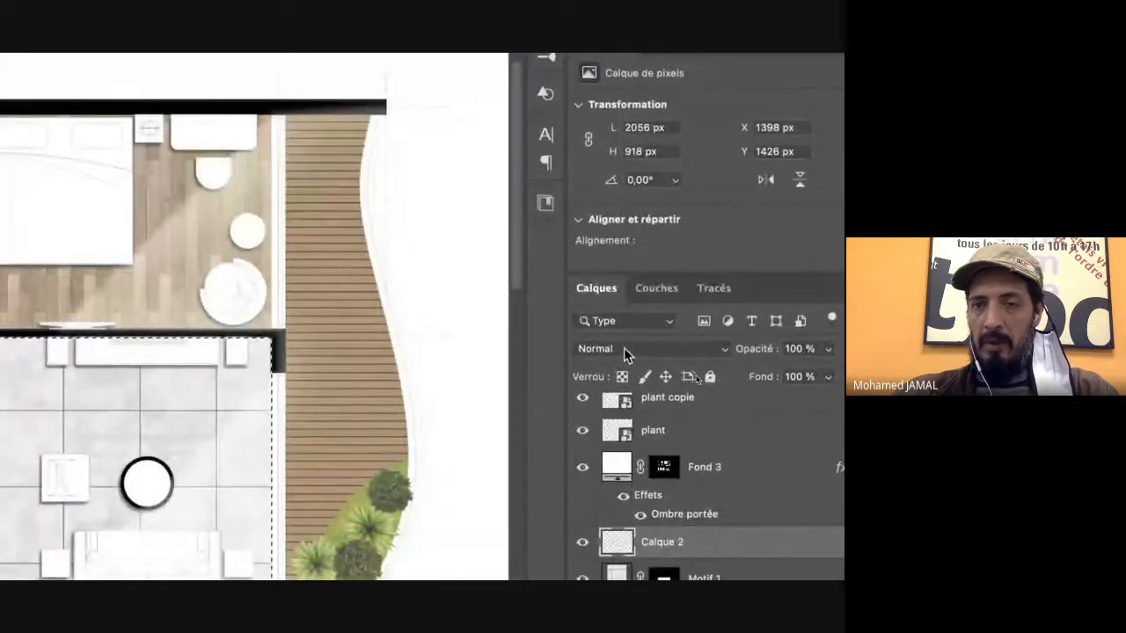
# Set the new layer's blending mode to Produit and shade the living room floor with the brush at 20% opacity
pyautogui.click(627, 349)
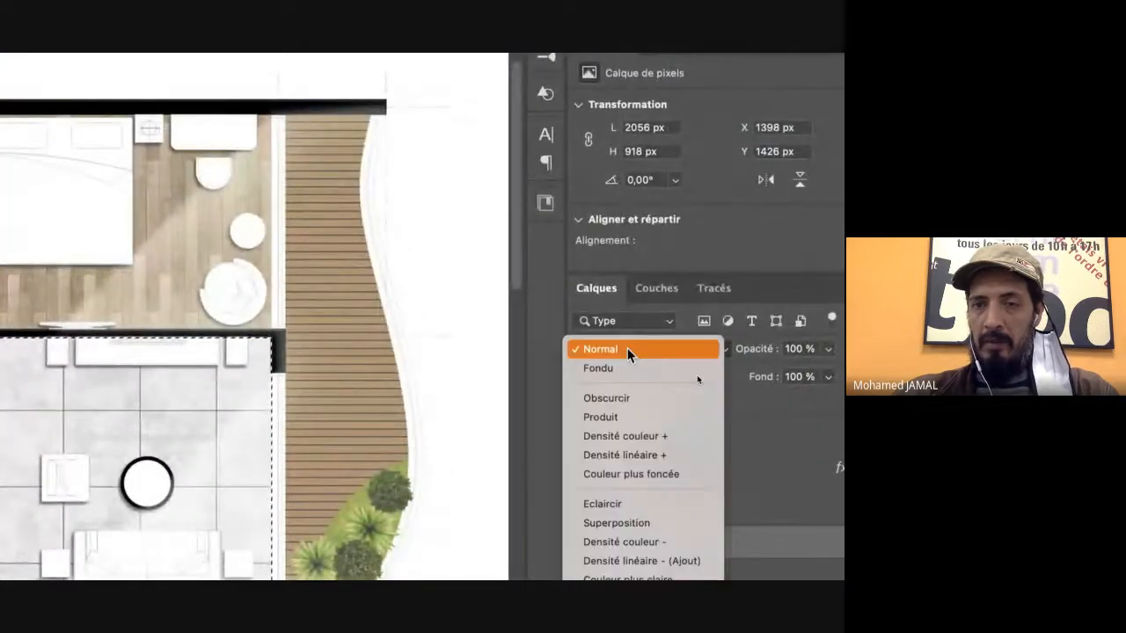
pyautogui.click(687, 414)
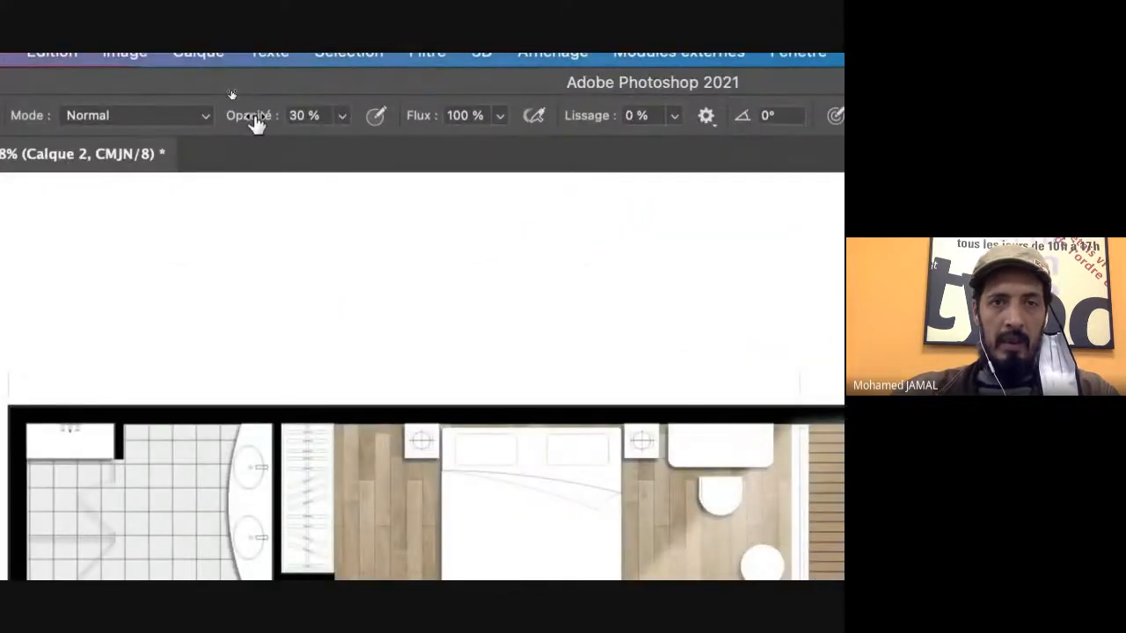
pyautogui.moveTo(255, 123); pyautogui.dragTo(245, 125)
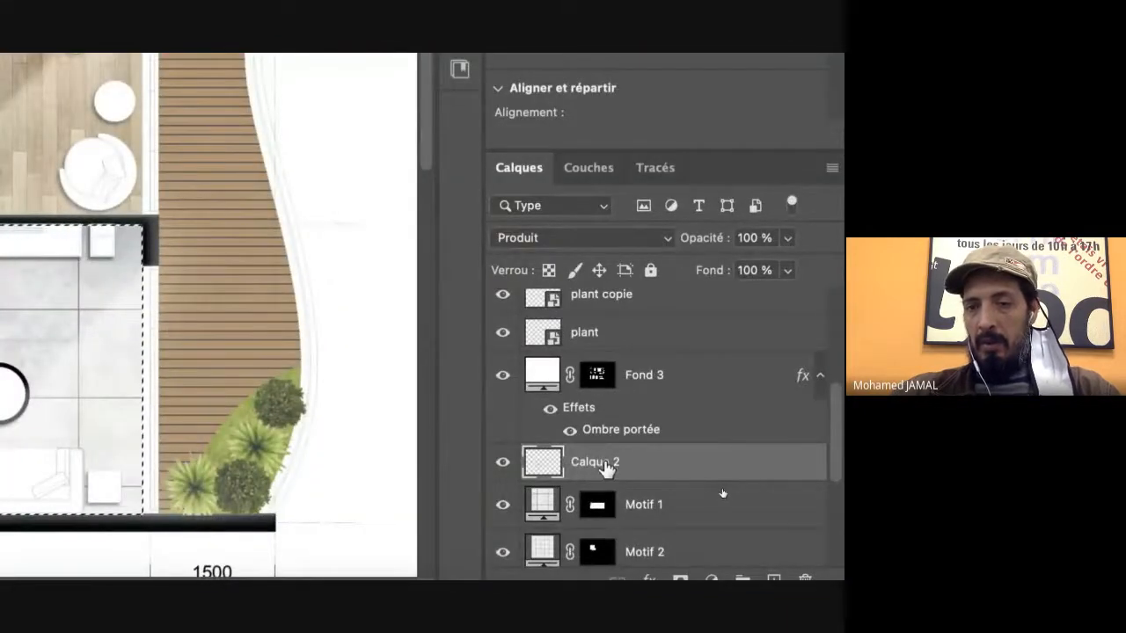
# Rename the shading layer Ombre and deselect the living room floor
pyautogui.doubleClick(599, 461)
pyautogui.write('Om')
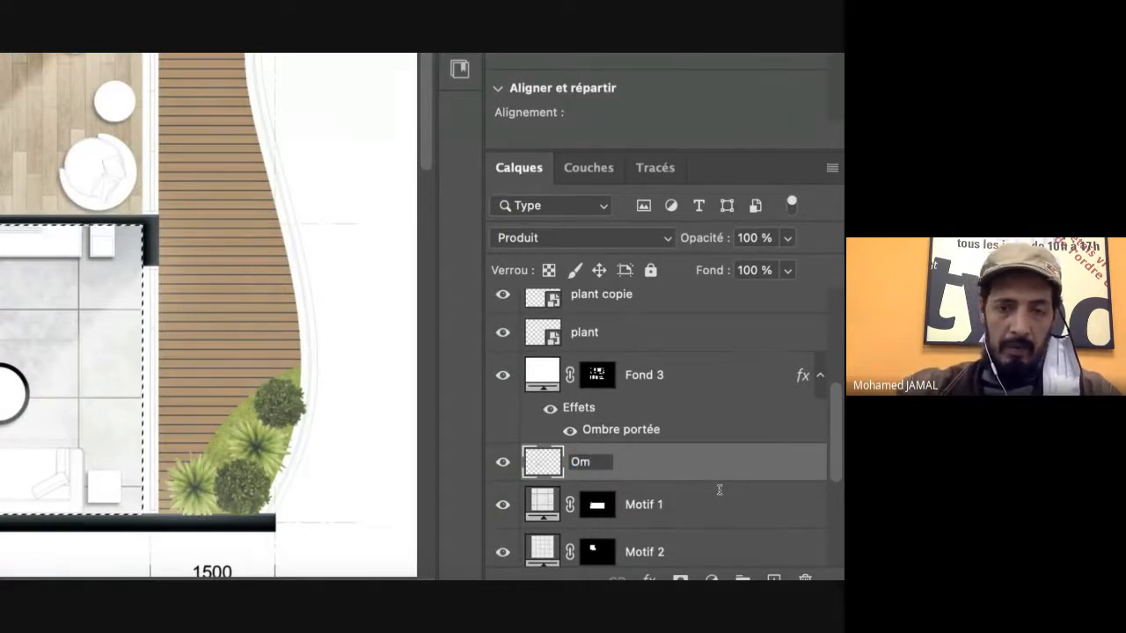
pyautogui.write('bre')
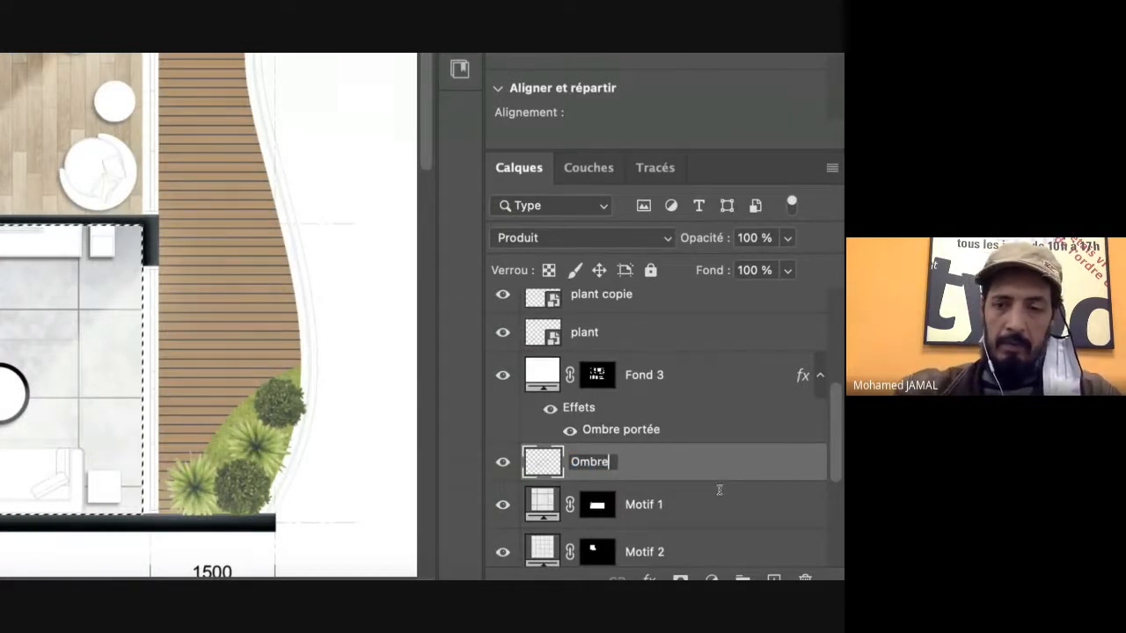
pyautogui.press('Return')
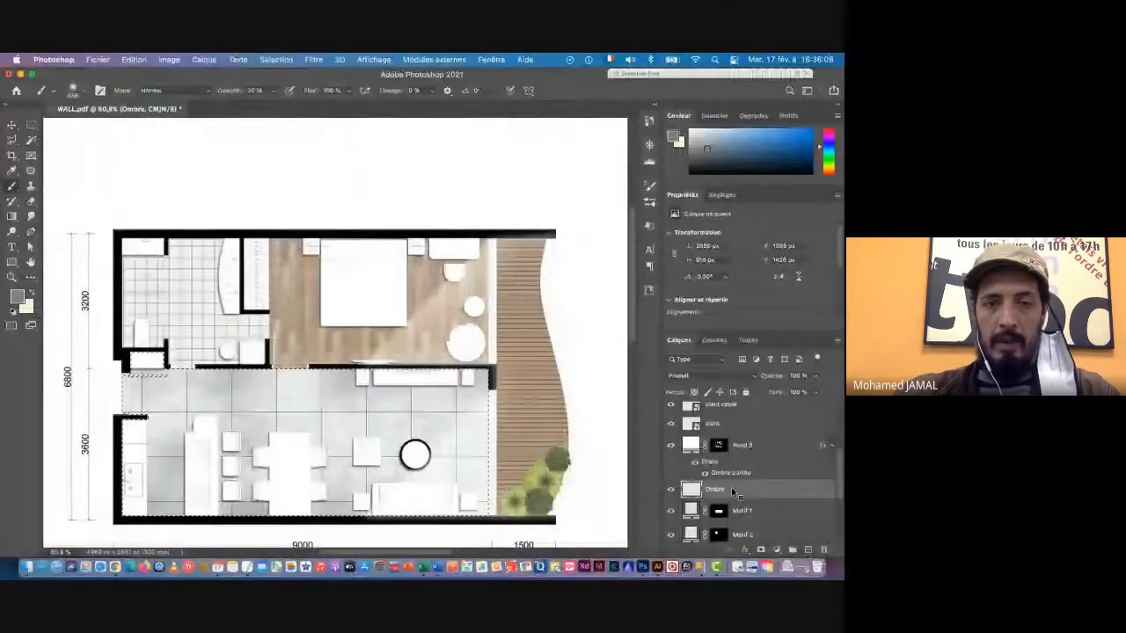
pyautogui.click(273, 60)
pyautogui.click(291, 86)
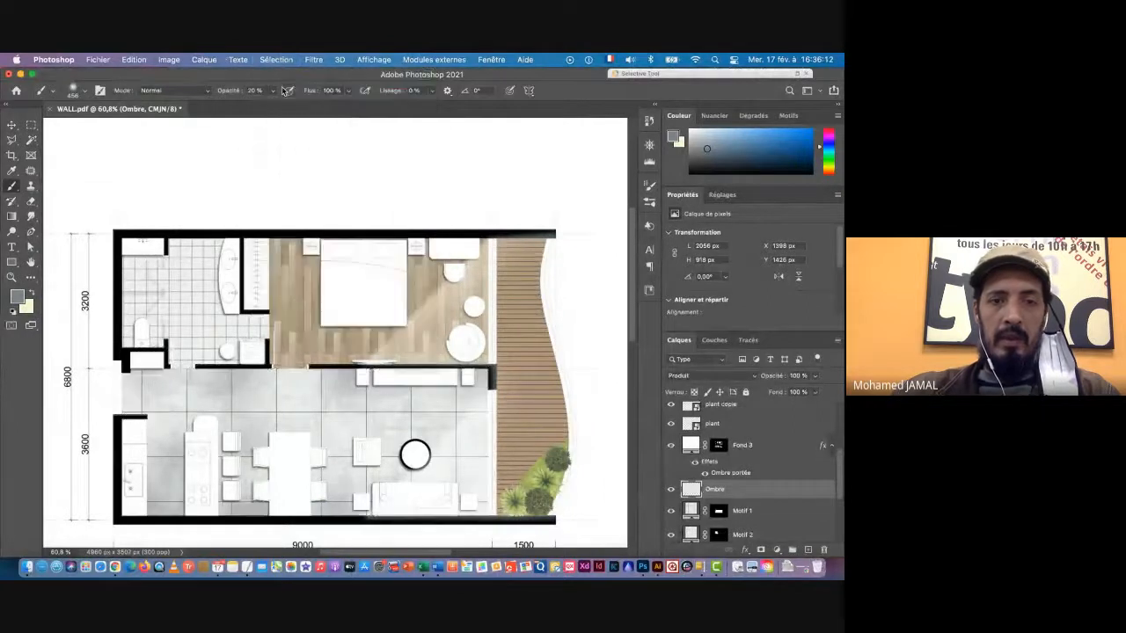
# Load the mask of the bedroom's wood floor layer, Motif 3, as a selection and make the Ombre layer active
pyautogui.click(12, 125)
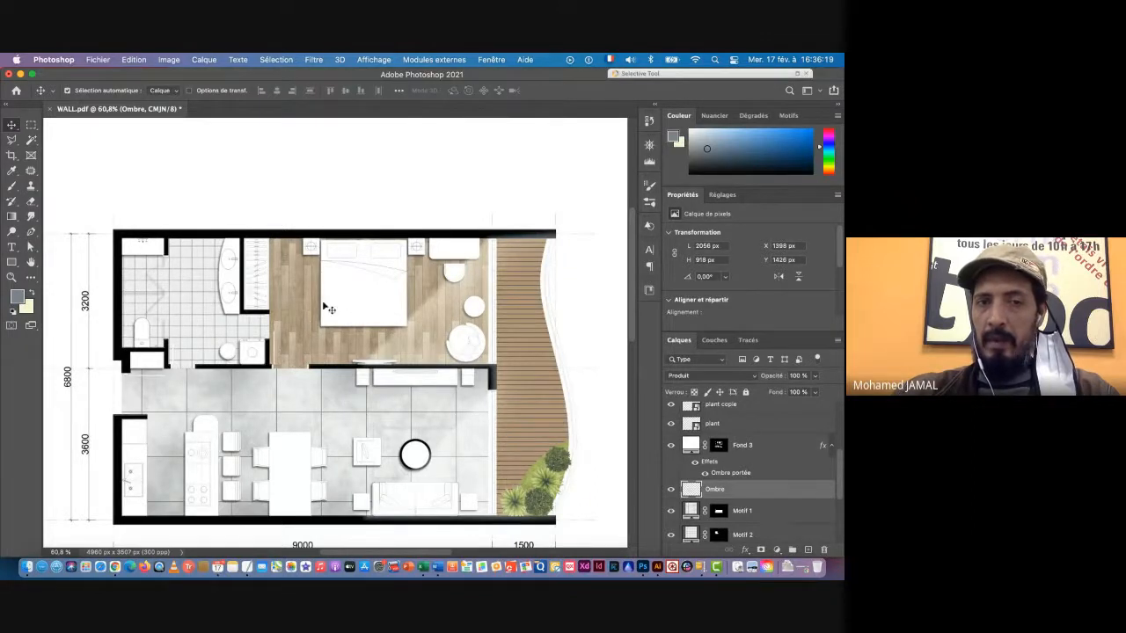
pyautogui.click(293, 295)
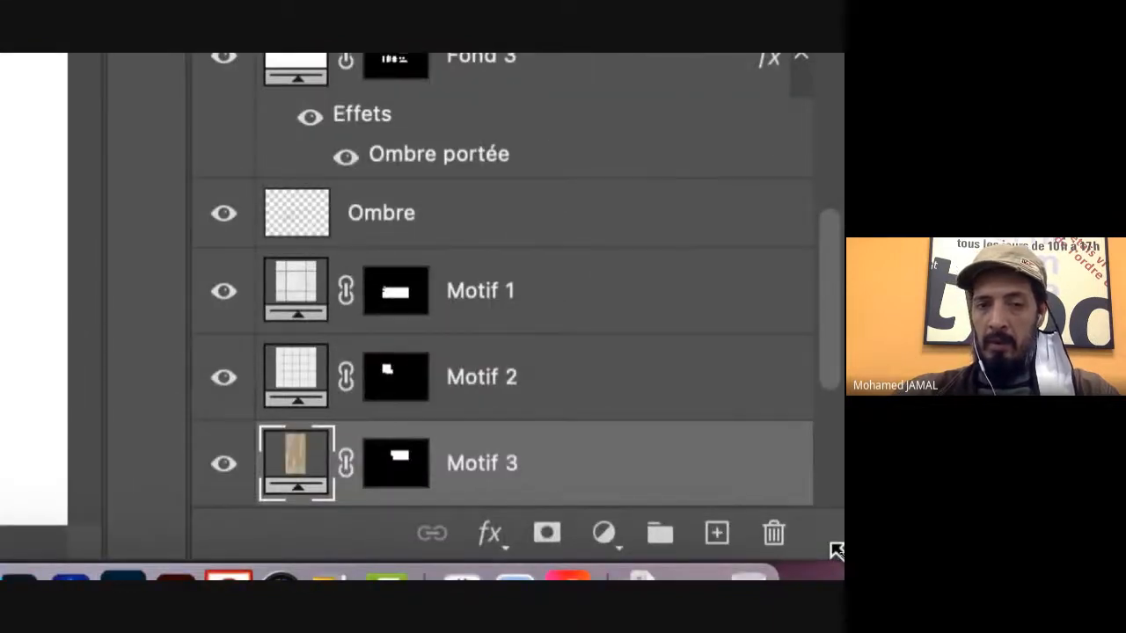
pyautogui.moveTo(397, 464)
pyautogui.mouseDown()
pyautogui.moveTo(390, 483)
pyautogui.moveTo(394, 469)
pyautogui.mouseUp()
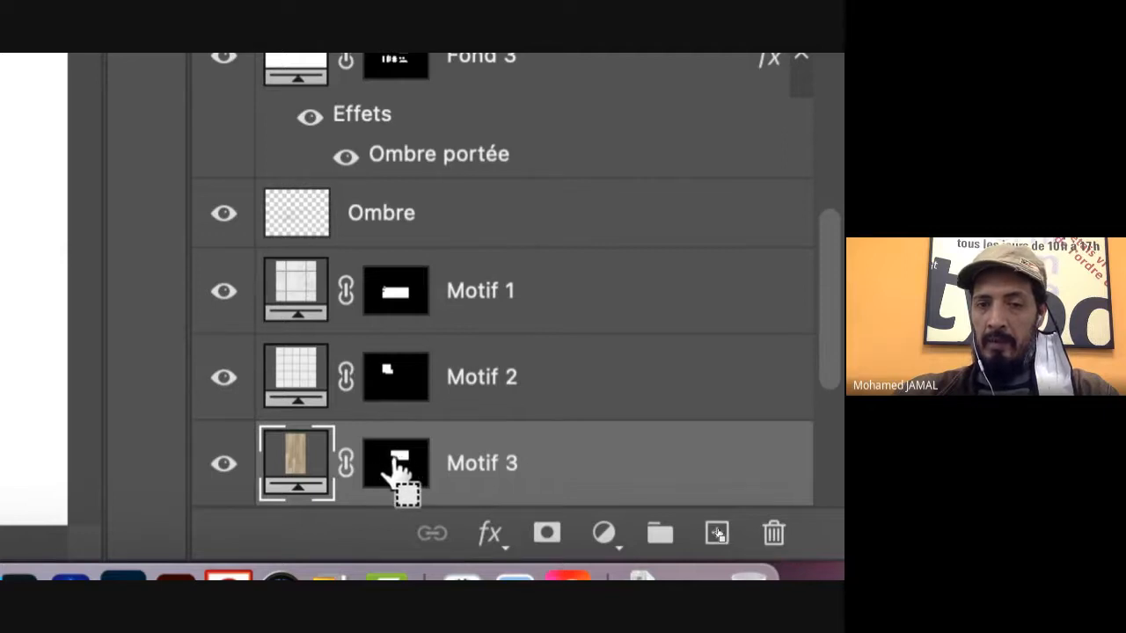
pyautogui.keyDown('super'); pyautogui.click(394, 464); pyautogui.keyUp('super')
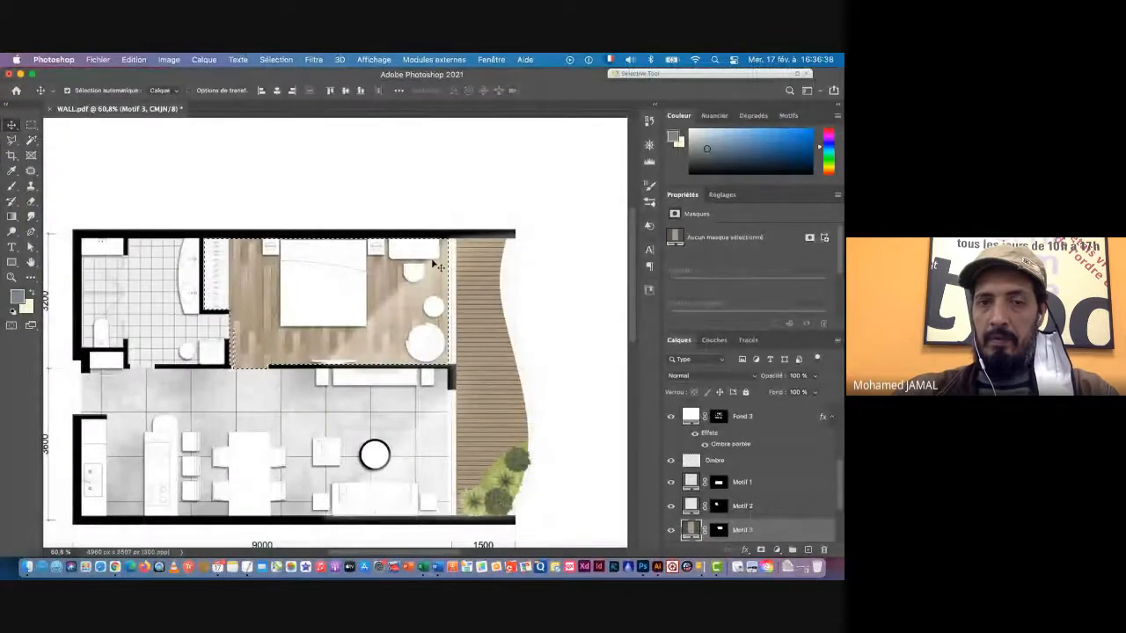
pyautogui.click(722, 462)
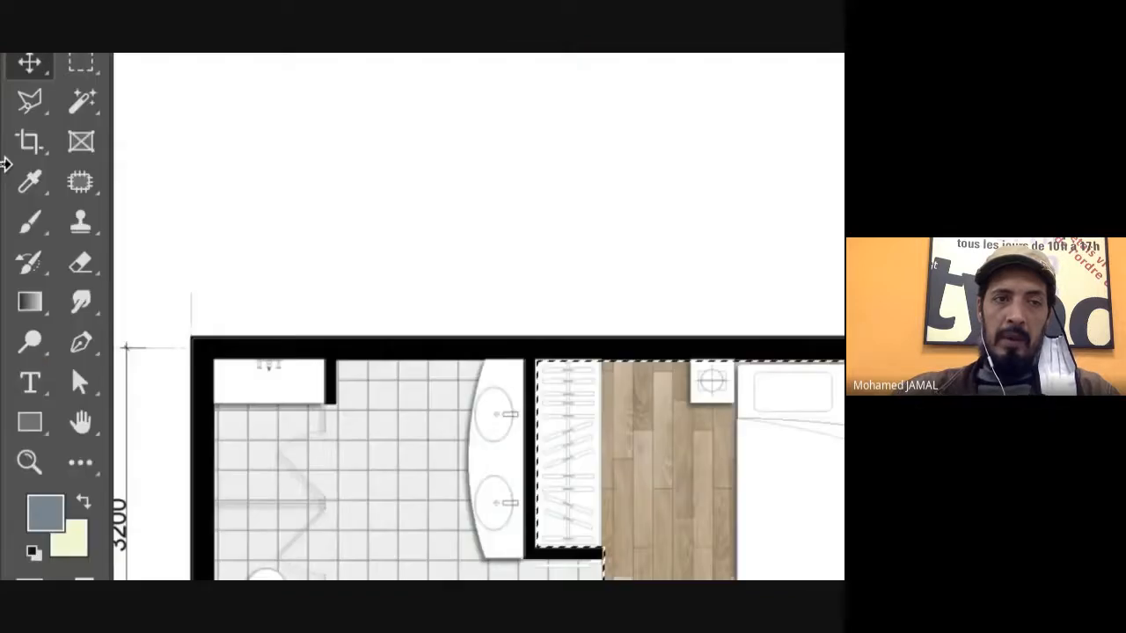
# Sample a dark brown from the bedroom's wood planks with the Eyedropper as the foreground colour
pyautogui.click(28, 188)
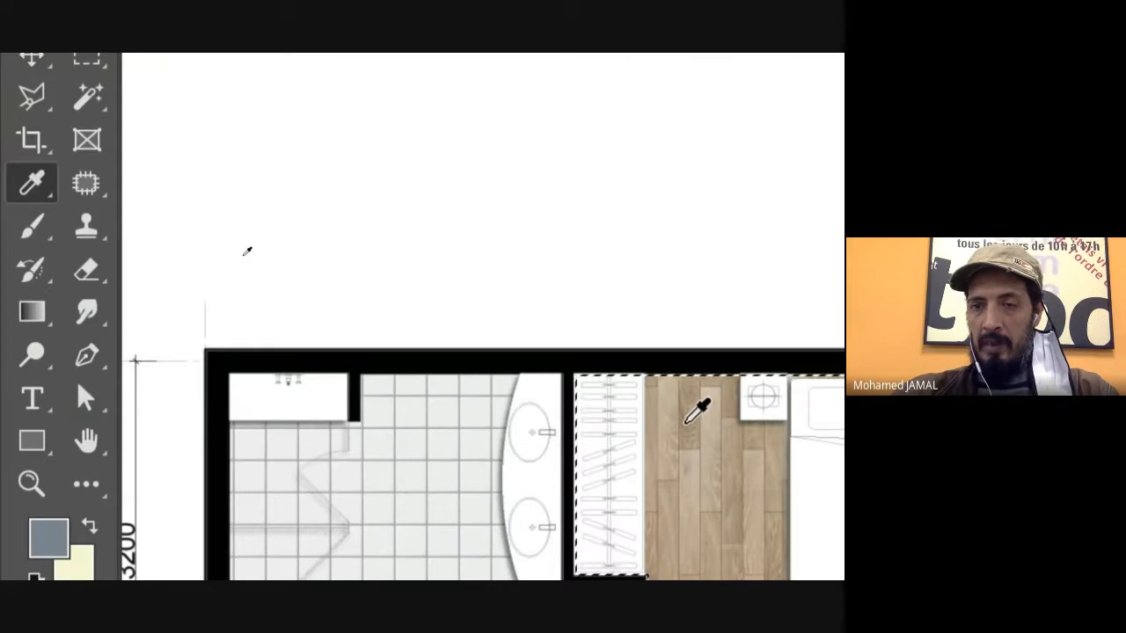
pyautogui.click(687, 422)
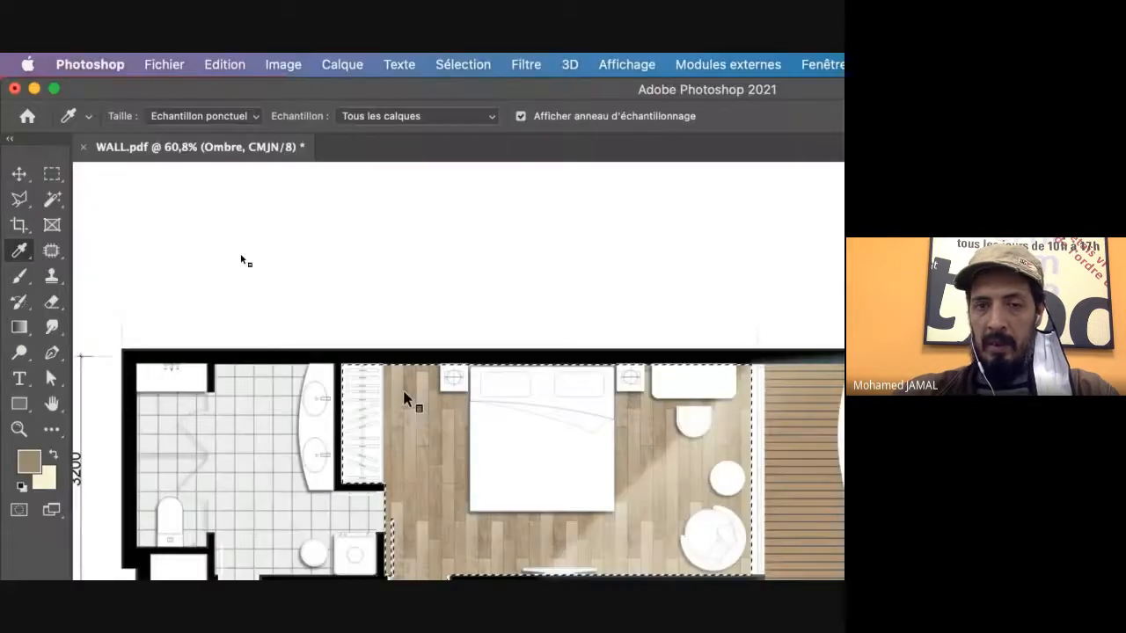
pyautogui.scroll(6, 400, 519)
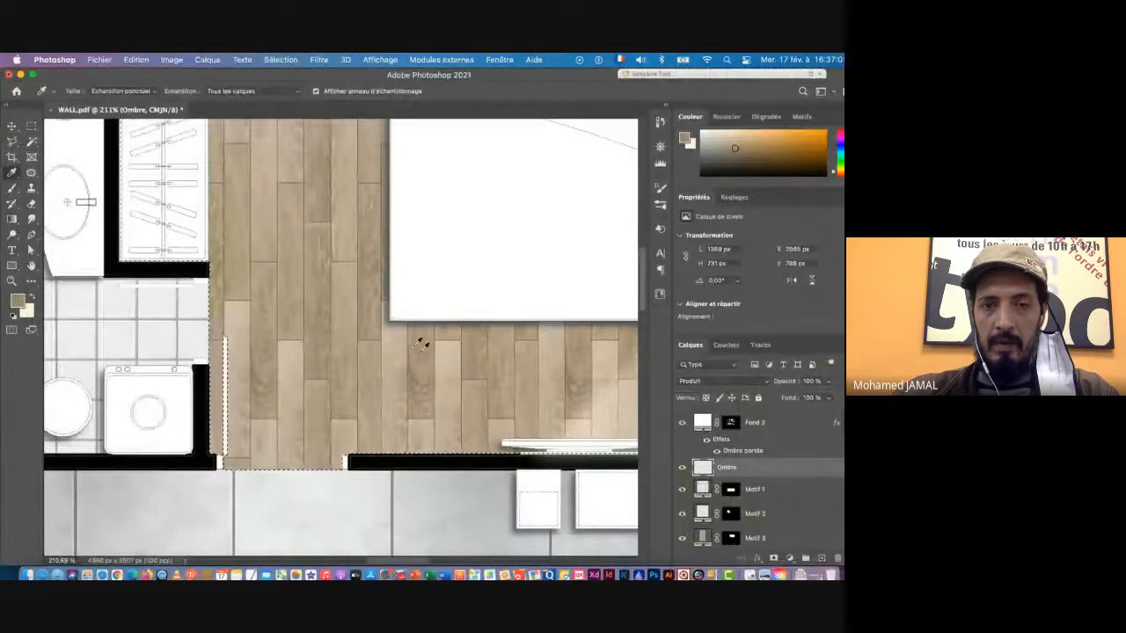
pyautogui.click(420, 350)
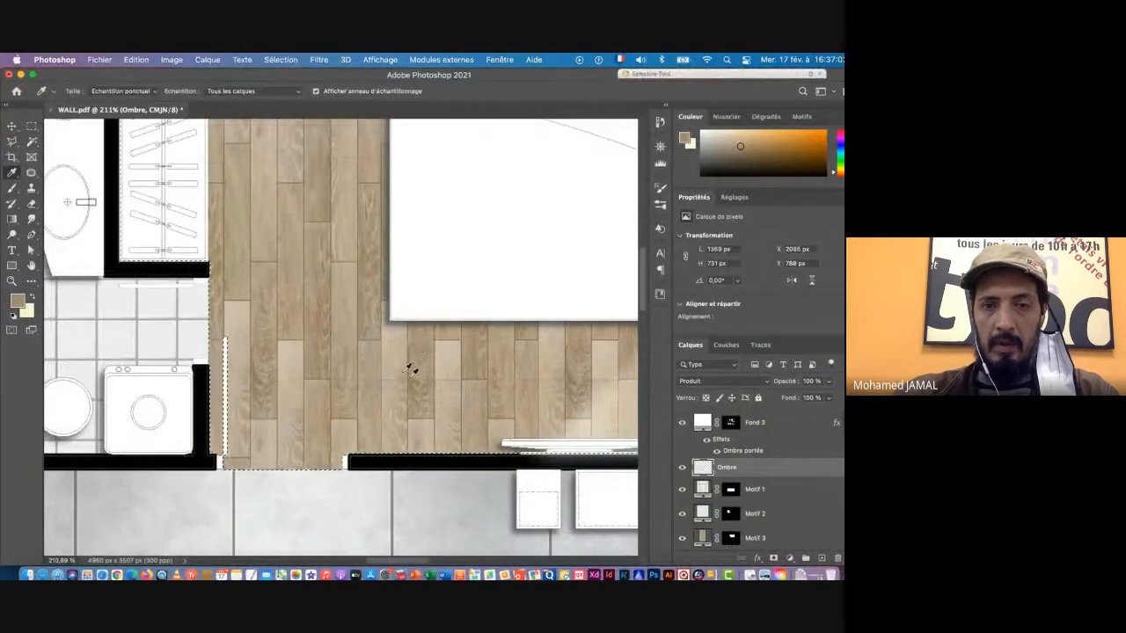
pyautogui.click(411, 366)
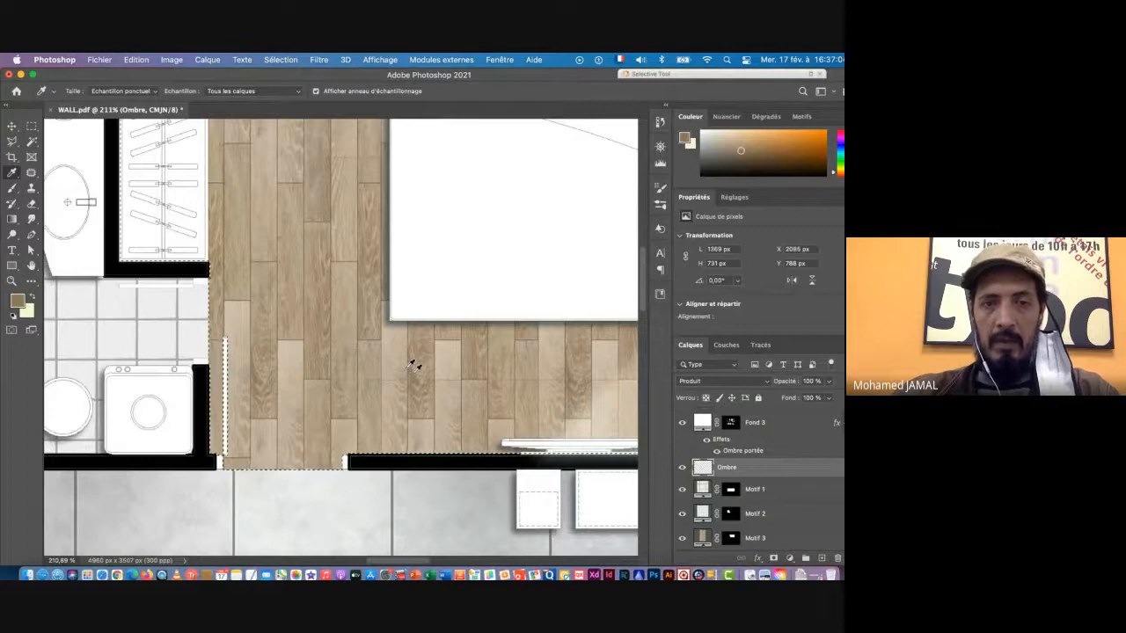
# Paint brown shading over the bedroom floor with the brush at 25% opacity and compare the plan with Ombre hidden and shown
pyautogui.scroll(5, 409, 364)
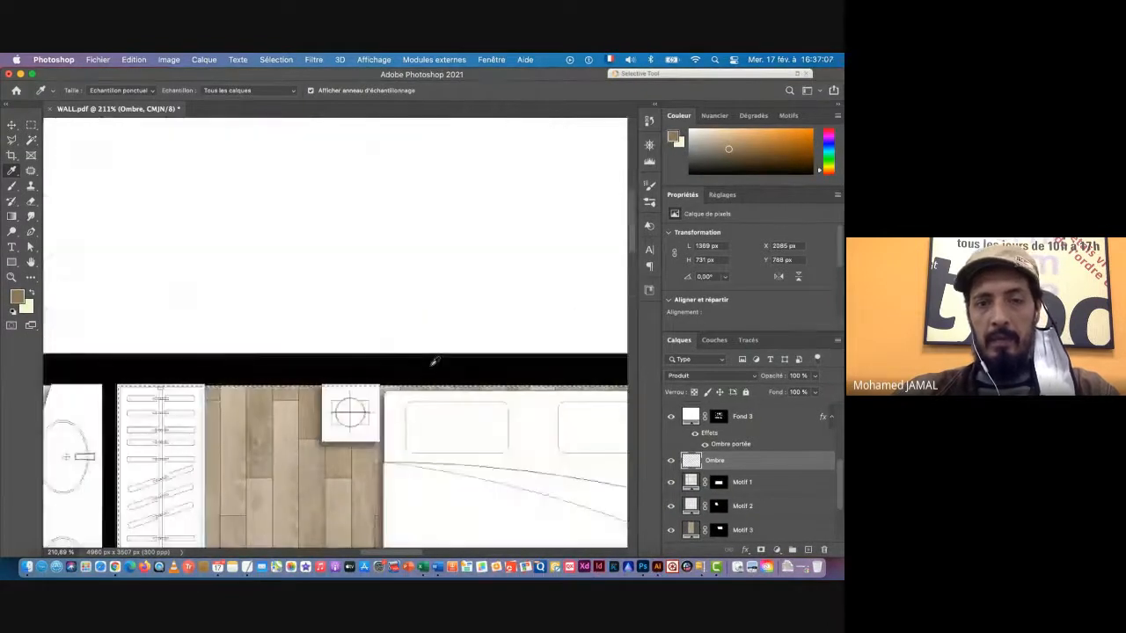
pyautogui.scroll(-8, 470, 388)
pyautogui.moveTo(485, 438); pyautogui.dragTo(318, 254)
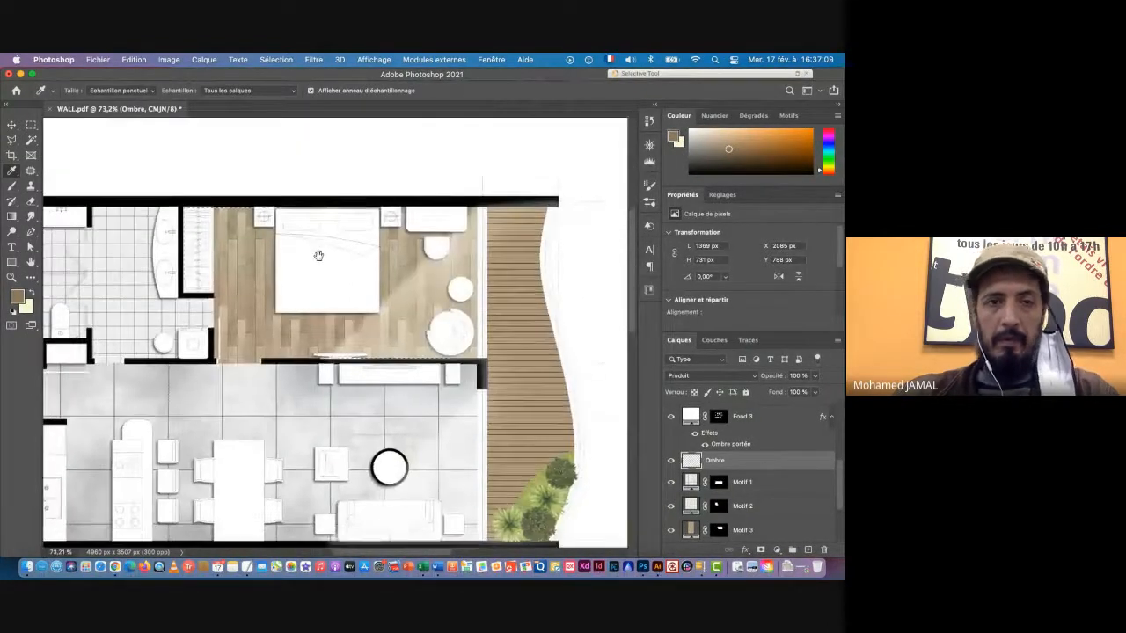
pyautogui.click(11, 186)
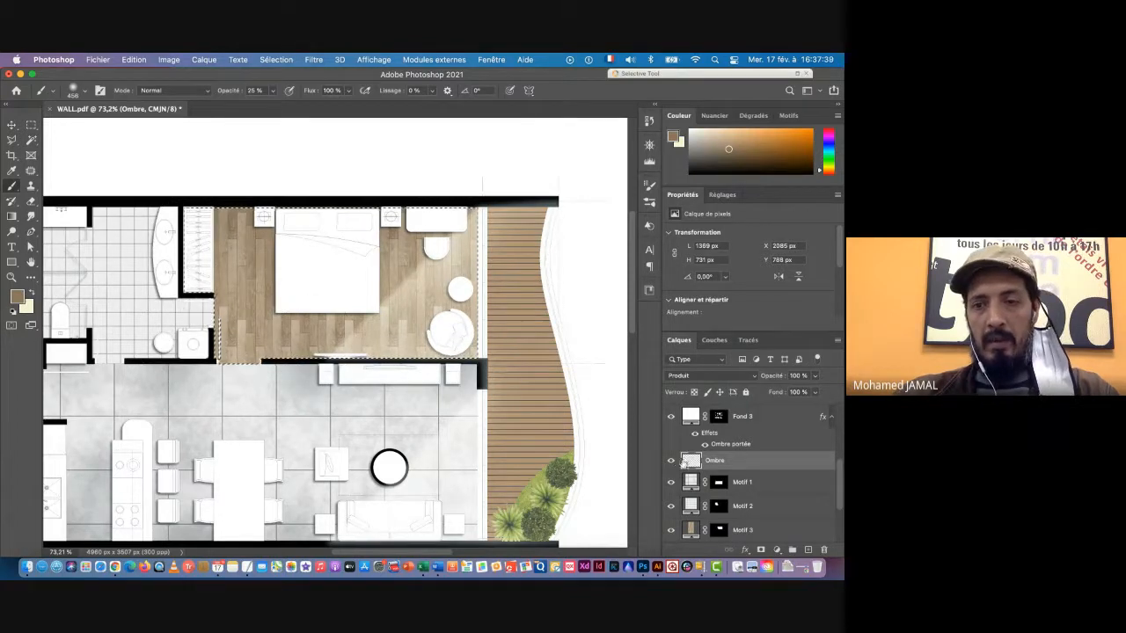
pyautogui.click(671, 460)
pyautogui.click(674, 461)
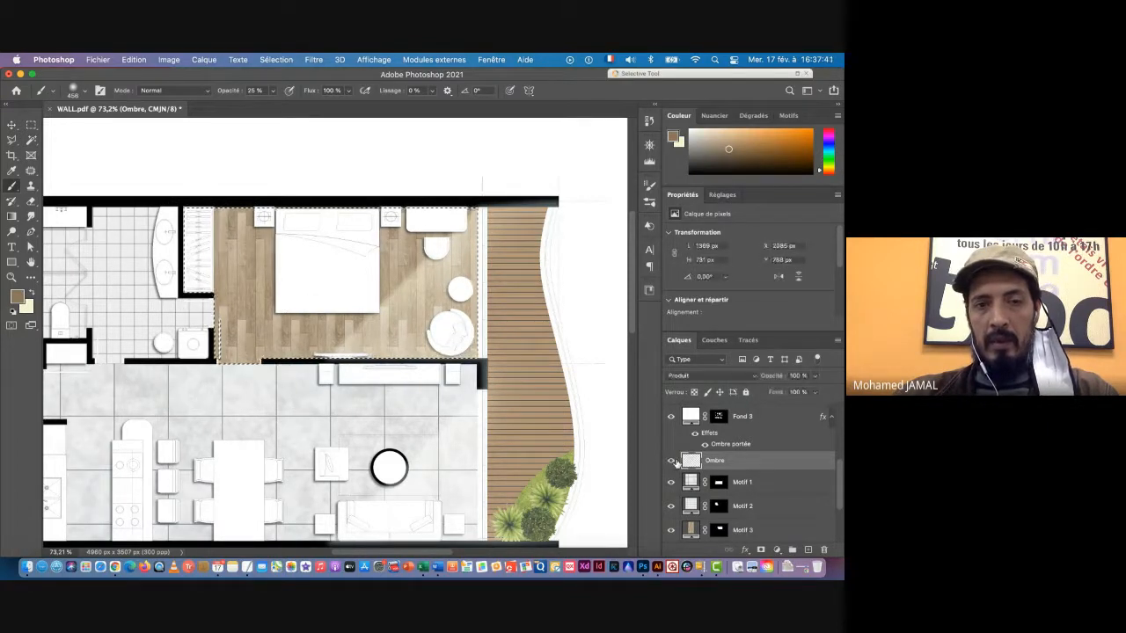
# Check the brown bedroom shading by toggling the visibility of the Ombre layer
pyautogui.click(675, 461)
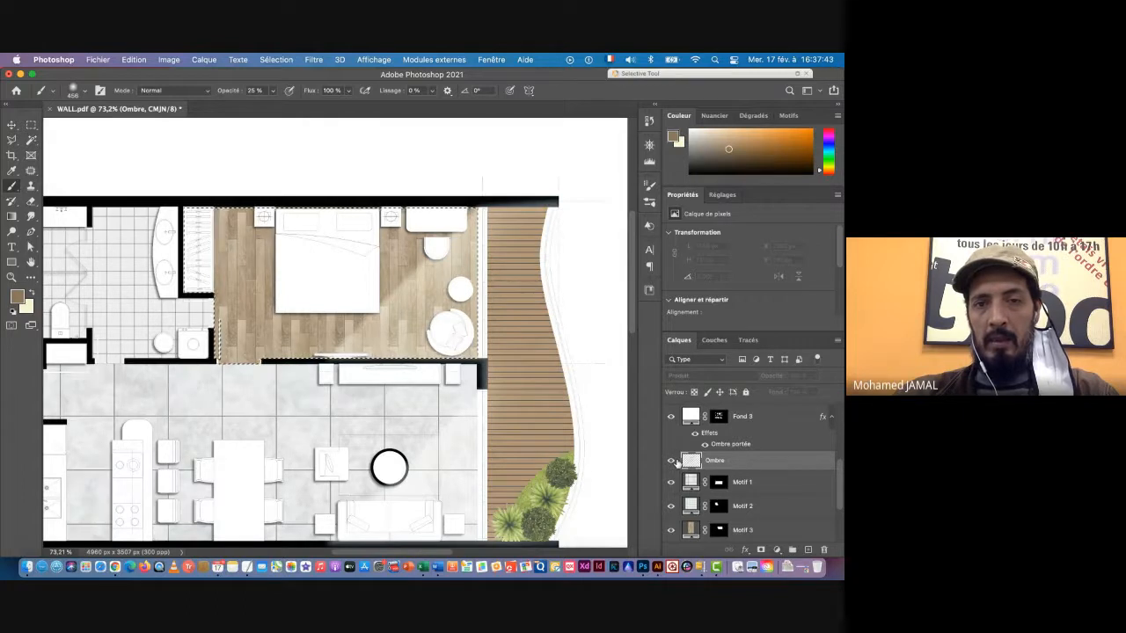
pyautogui.click(673, 461)
pyautogui.click(673, 461)
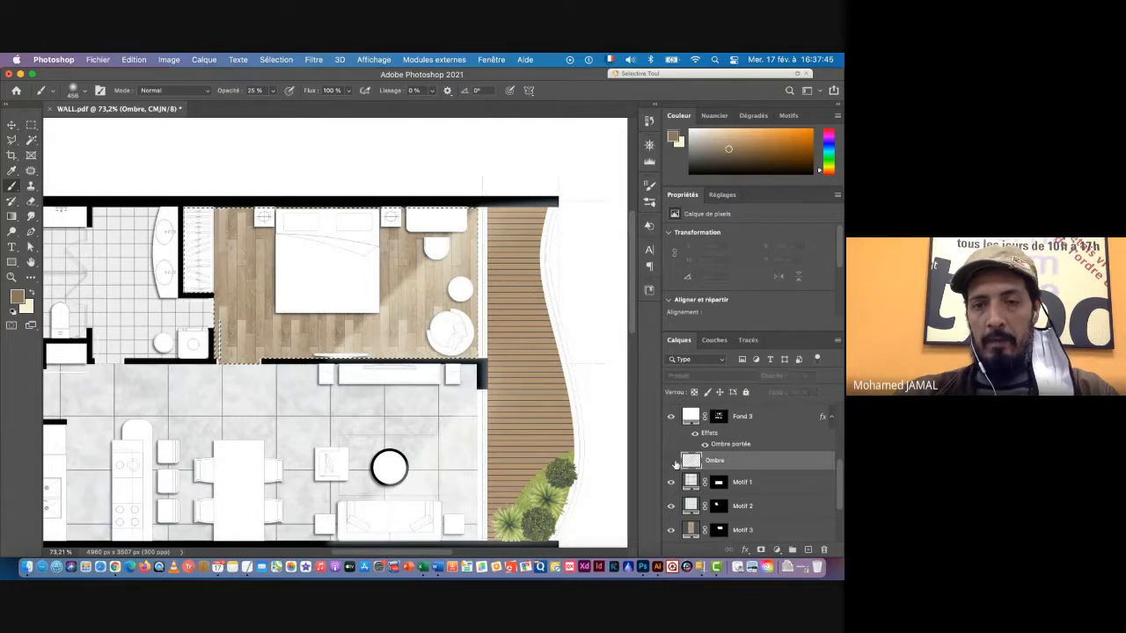
pyautogui.click(674, 460)
# Deselect the bedroom's wood floor
pyautogui.hscroll(-8, 281, 367)
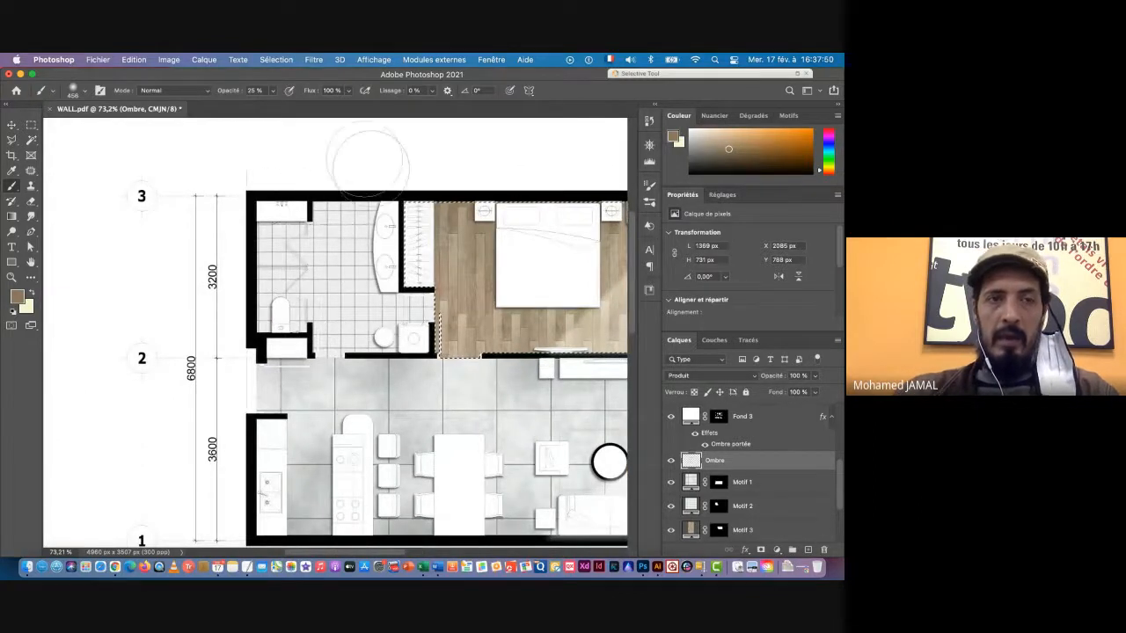
pyautogui.click(276, 59)
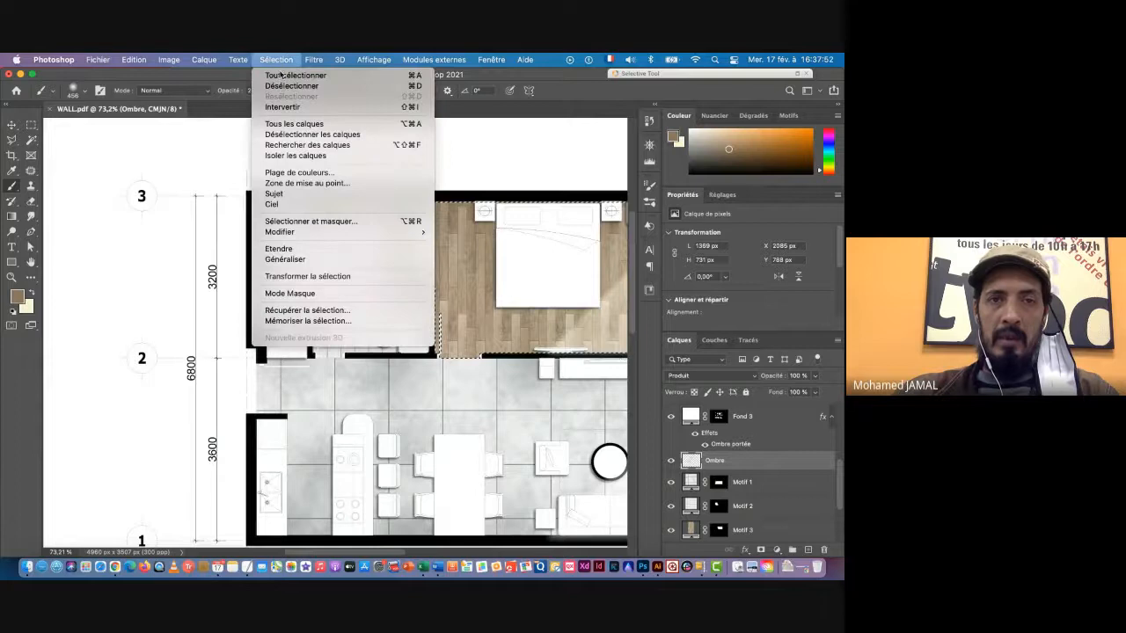
pyautogui.click(280, 86)
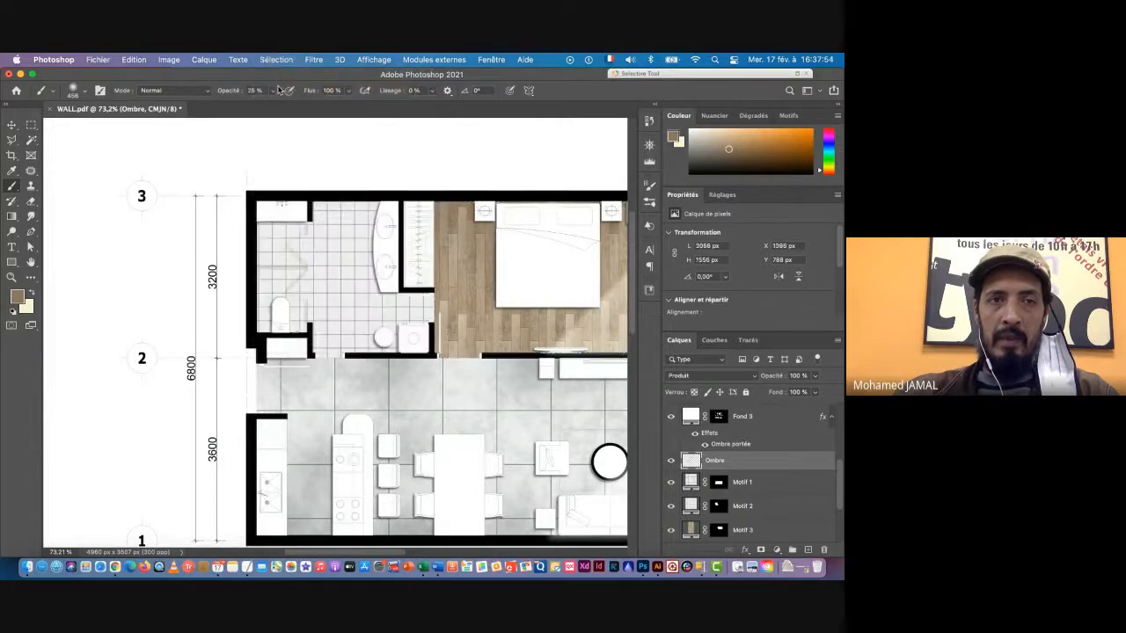
# Load the mask of the bathroom's tile floor layer, Motif 2, as a selection and make the Ombre layer active
pyautogui.click(11, 126)
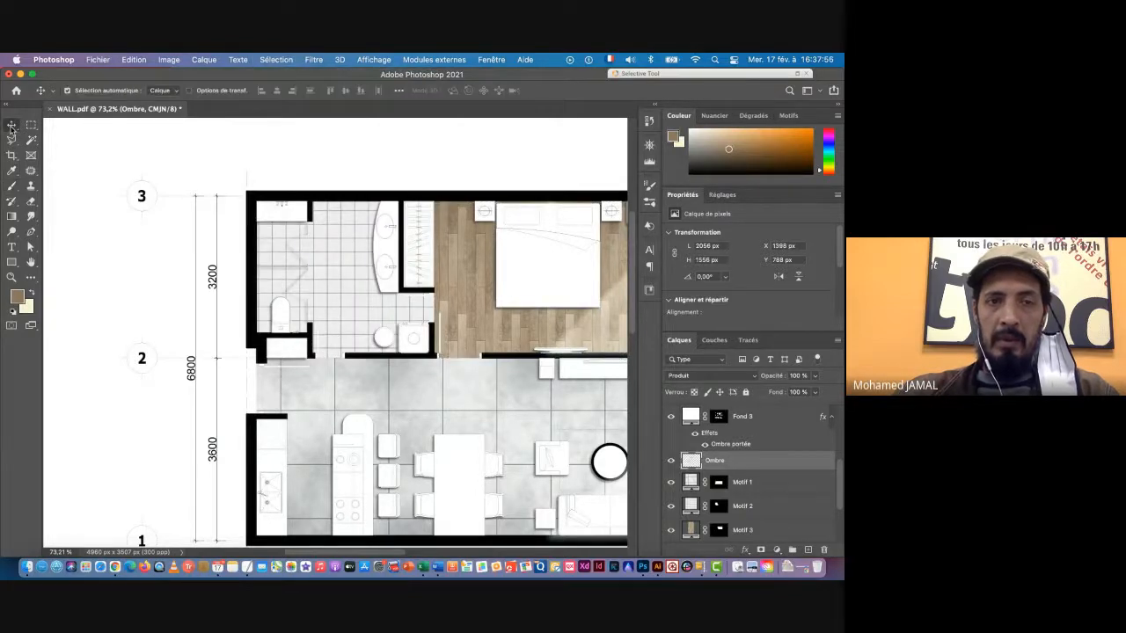
pyautogui.click(345, 265)
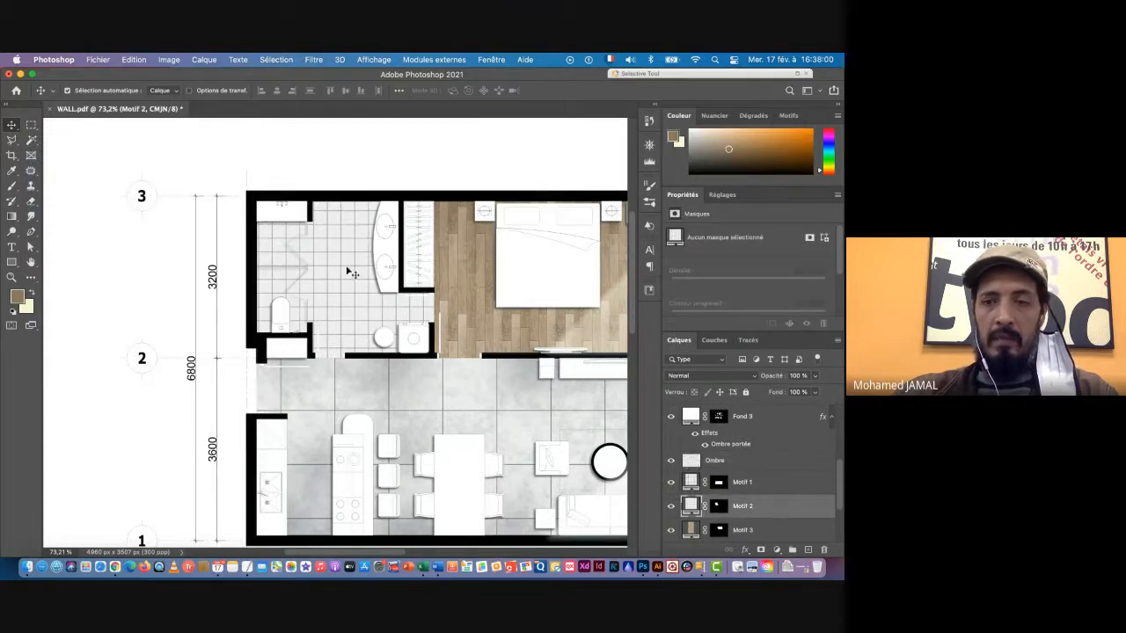
pyautogui.press('super')
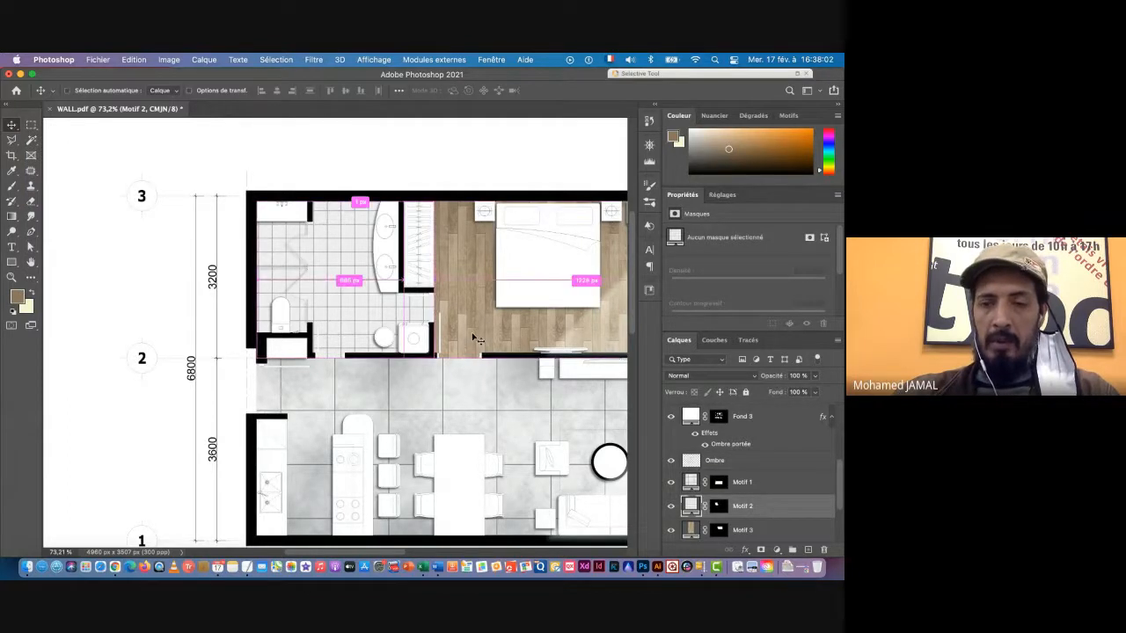
pyautogui.keyDown('super'); pyautogui.click(719, 508); pyautogui.keyUp('super')
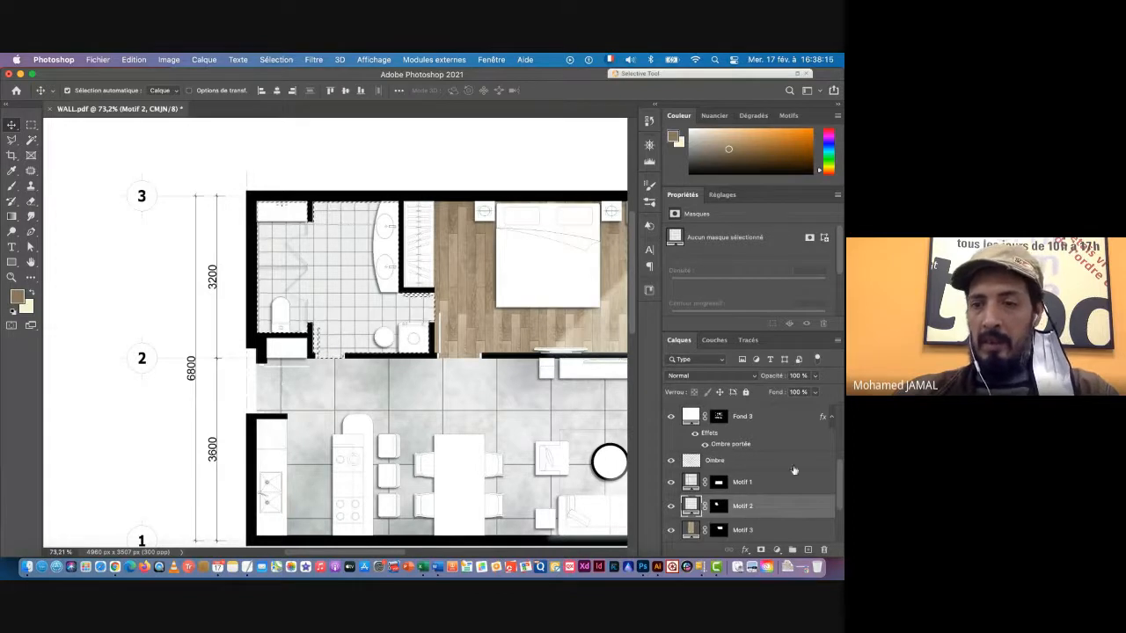
pyautogui.click(771, 461)
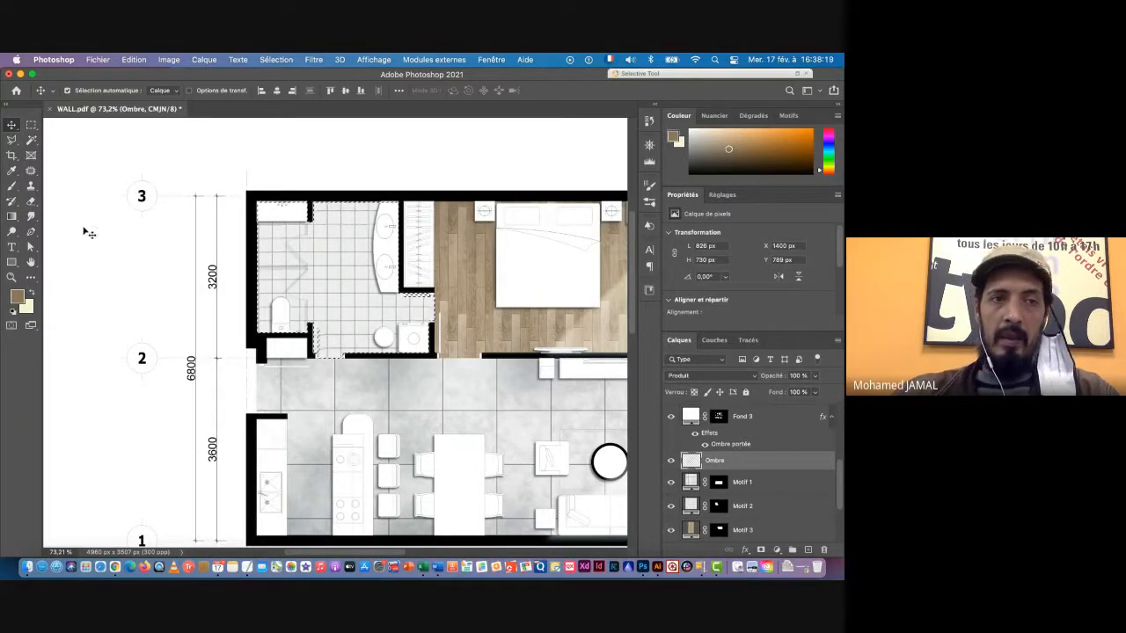
# Sample a light grey from the living room floor and darken it to #9a9da2 as the foreground colour
pyautogui.click(12, 187)
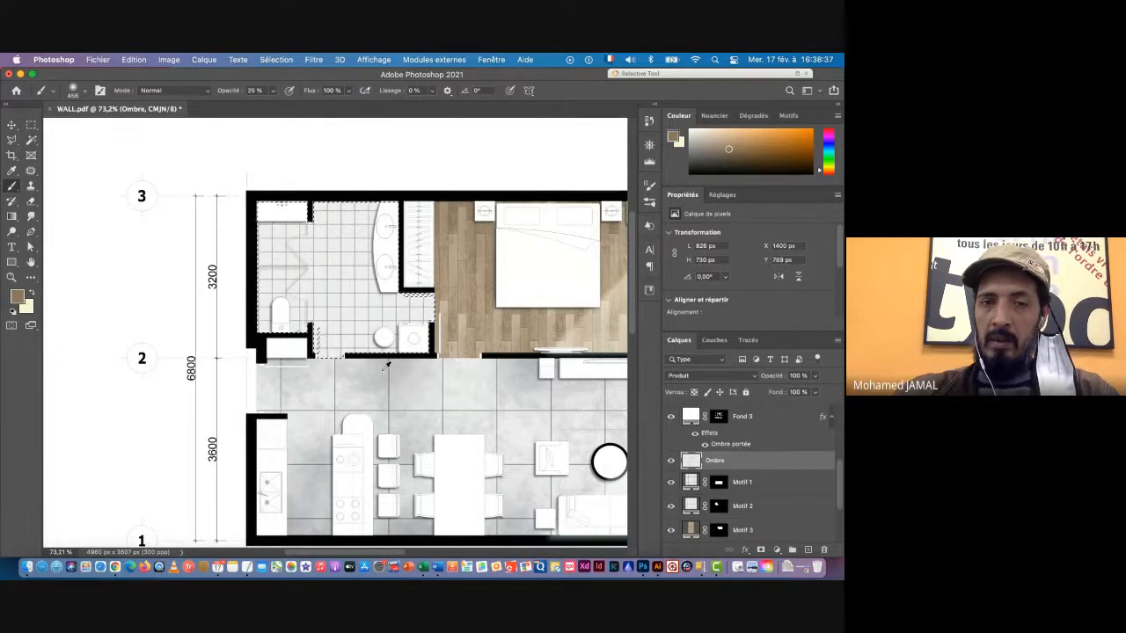
pyautogui.keyDown('alt'); pyautogui.click(386, 364); pyautogui.keyUp('alt')
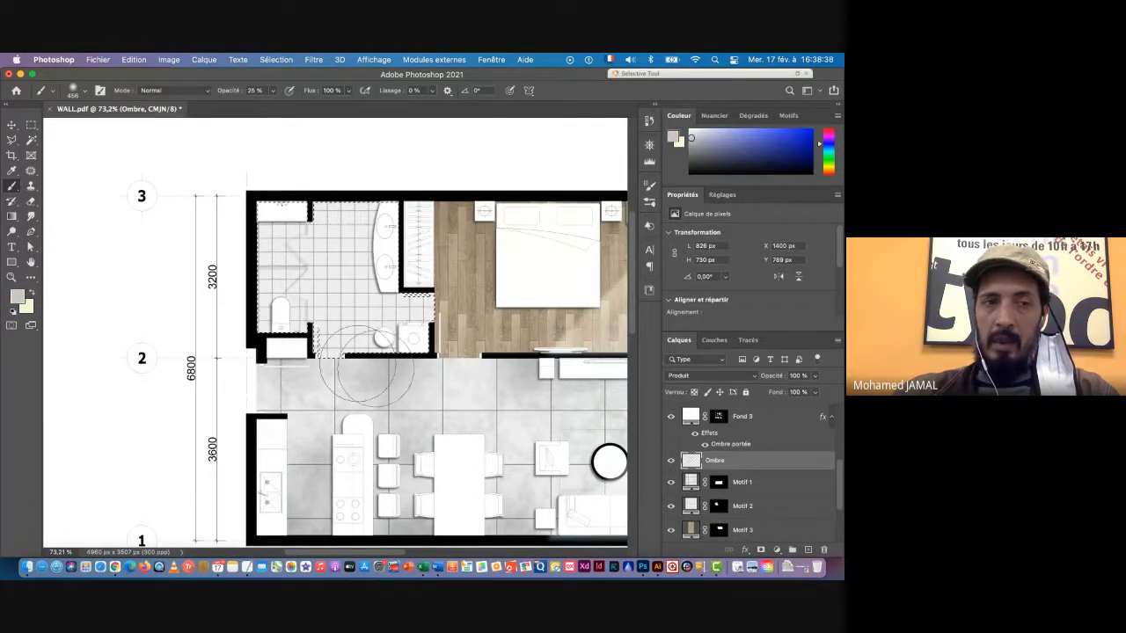
pyautogui.click(16, 296)
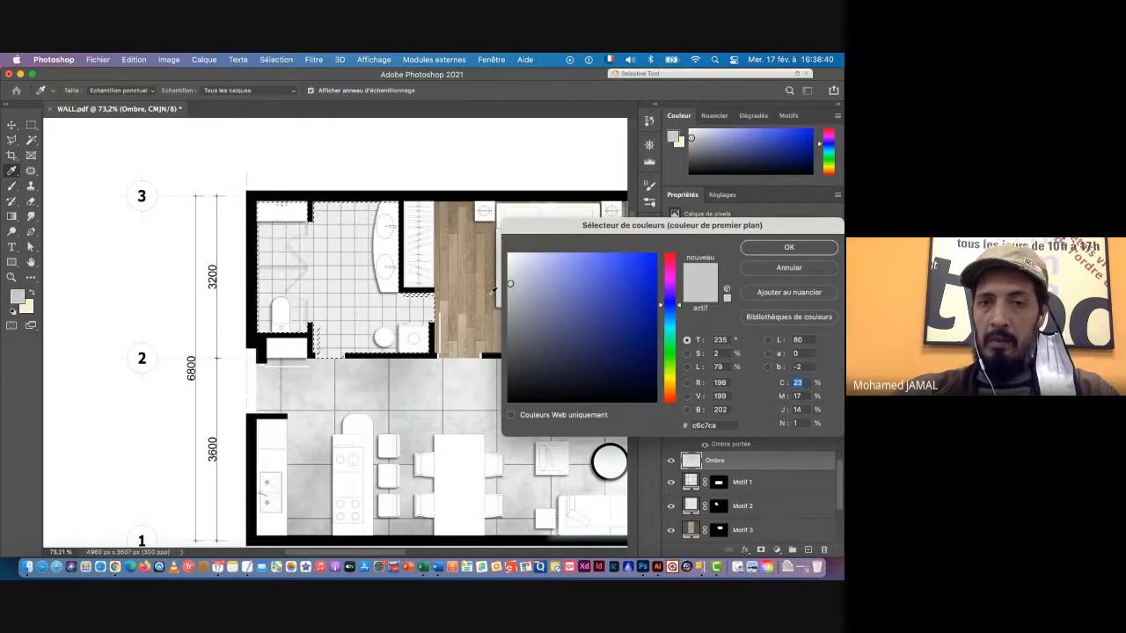
pyautogui.moveTo(511, 283); pyautogui.dragTo(510, 305)
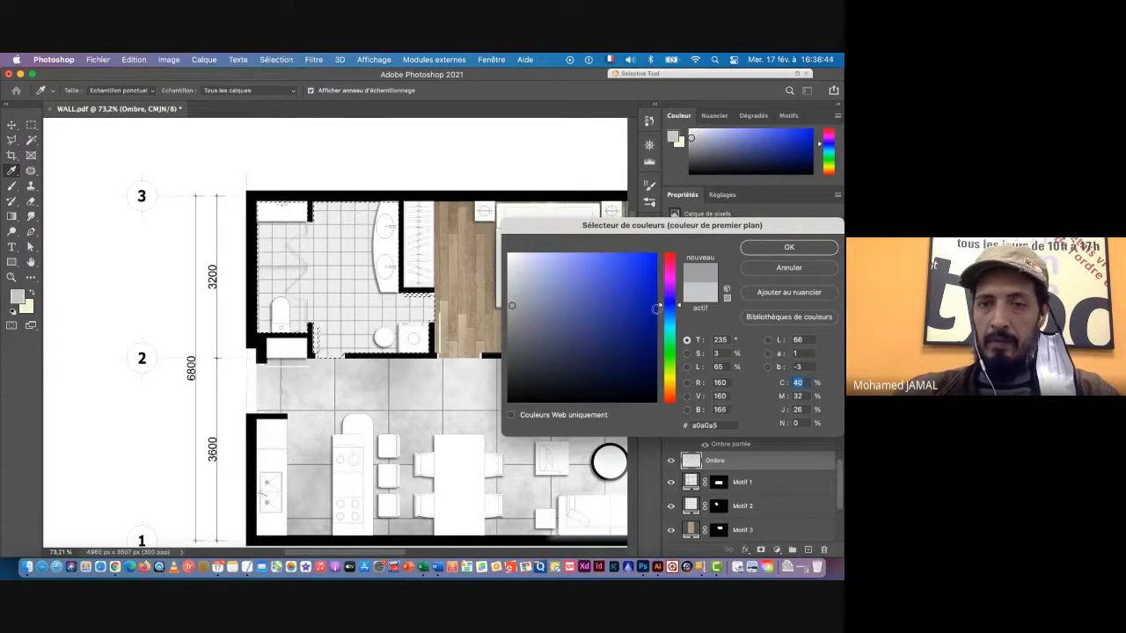
pyautogui.moveTo(661, 308); pyautogui.dragTo(661, 315)
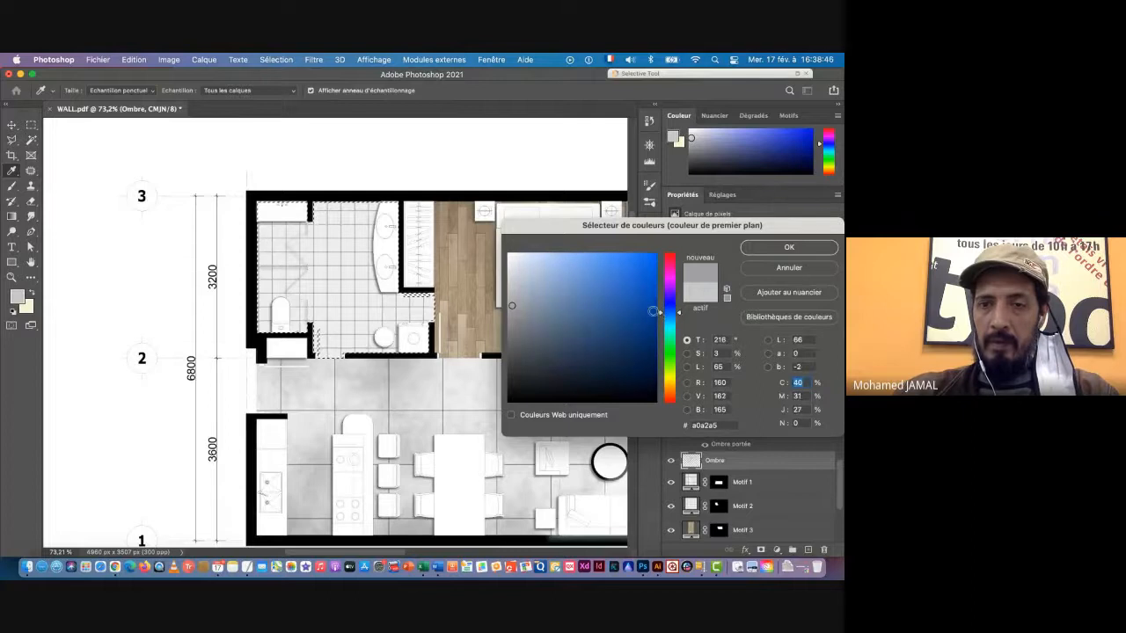
pyautogui.moveTo(513, 304); pyautogui.dragTo(515, 307)
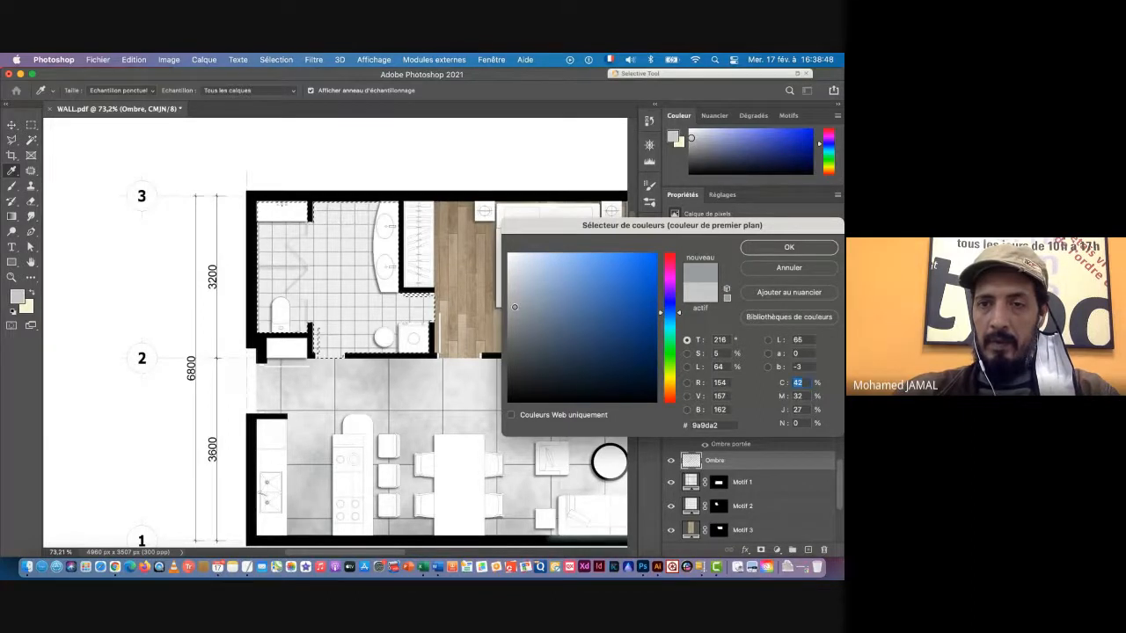
pyautogui.click(761, 250)
# Paint grey shading over the bathroom floor with the brush at 25% opacity and compare the whole plan with Ombre hidden and shown
pyautogui.press('b')
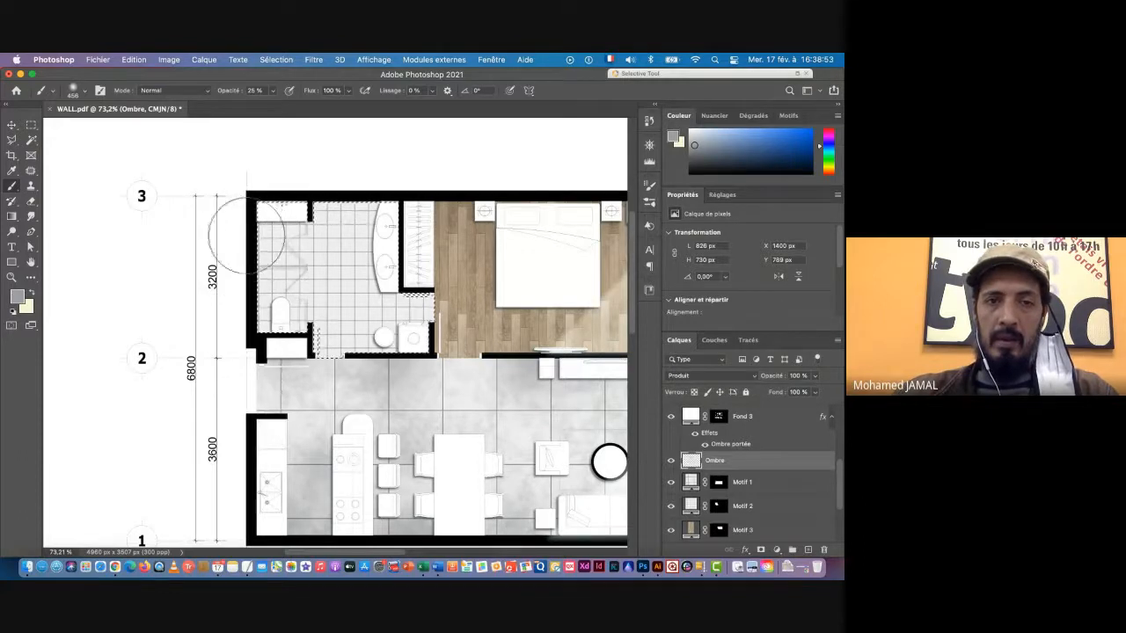
pyautogui.click(251, 237)
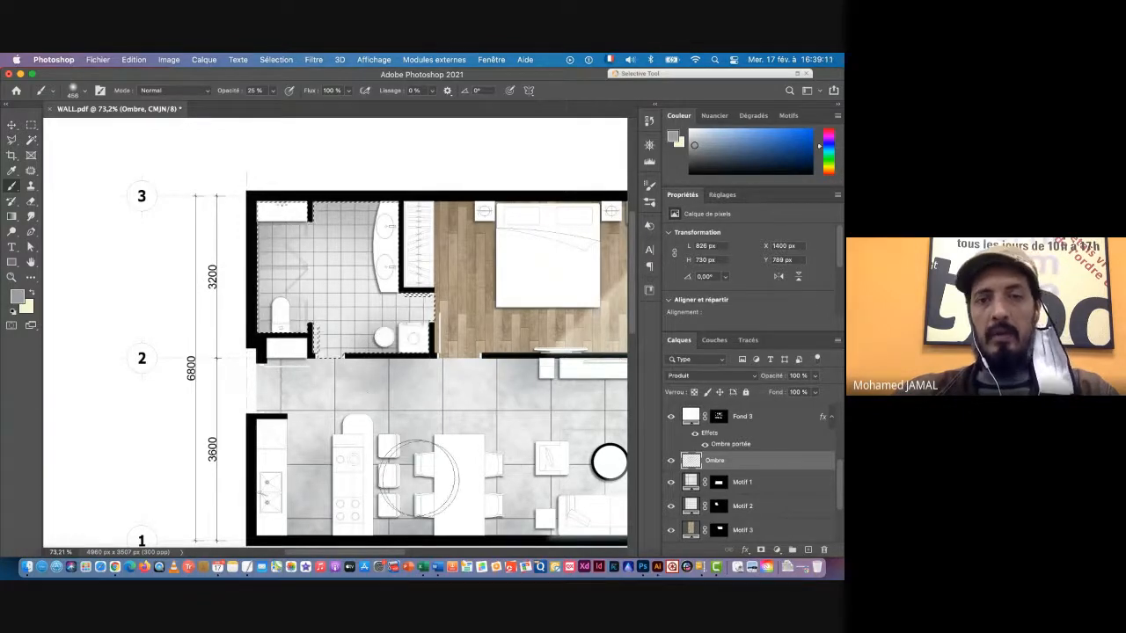
pyautogui.press('super+space')
pyautogui.moveTo(457, 442); pyautogui.dragTo(415, 442)
pyautogui.moveTo(360, 391); pyautogui.dragTo(208, 300)
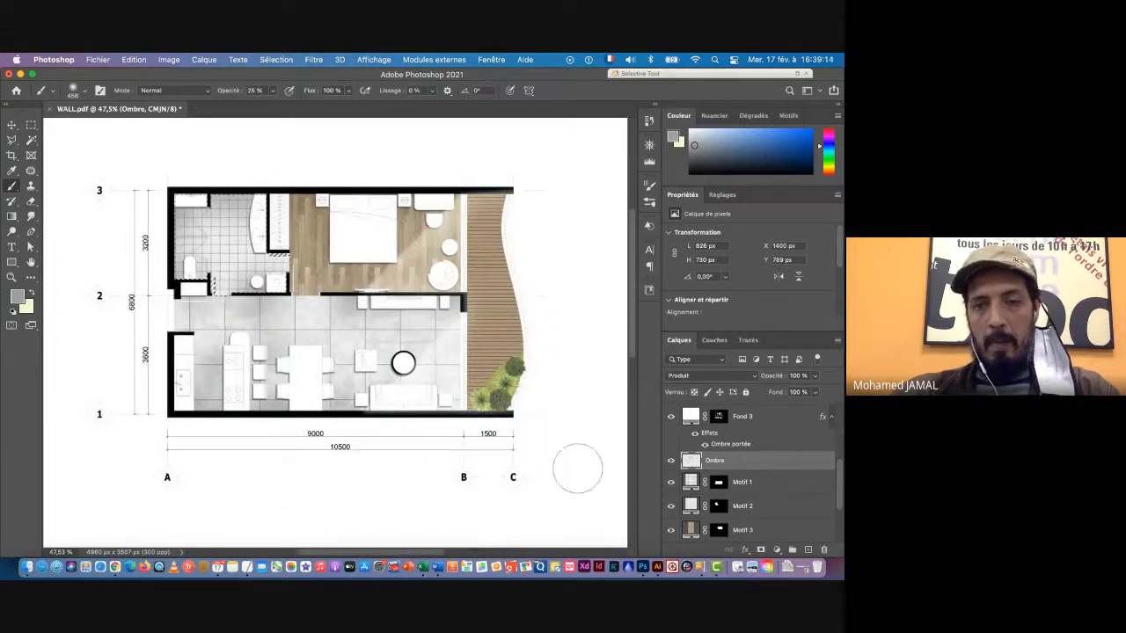
pyautogui.click(670, 460)
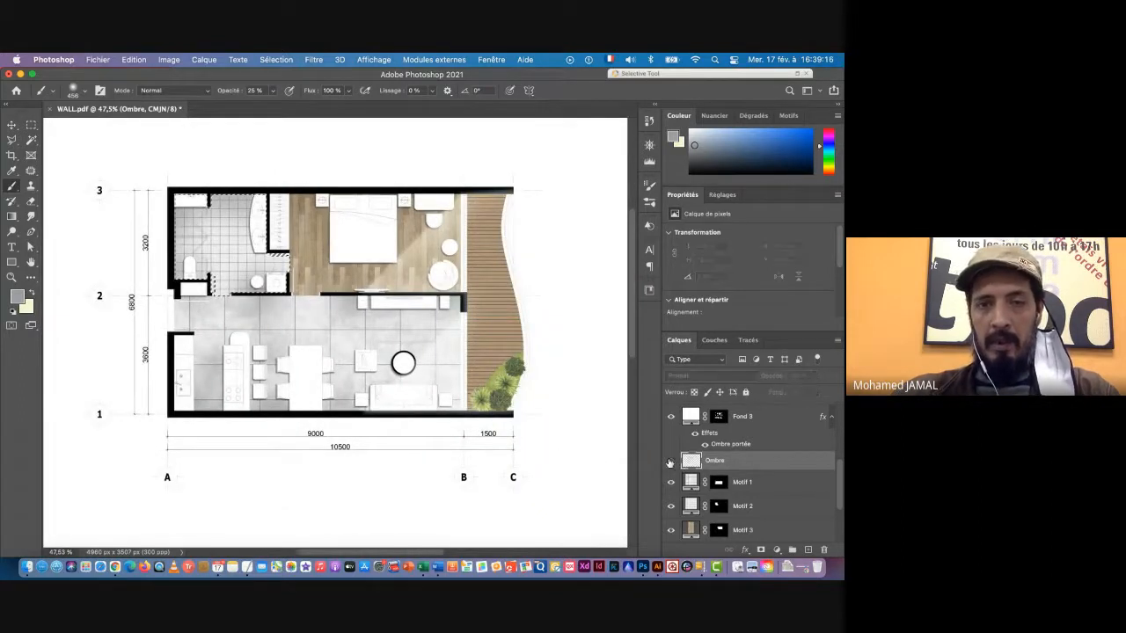
pyautogui.click(670, 460)
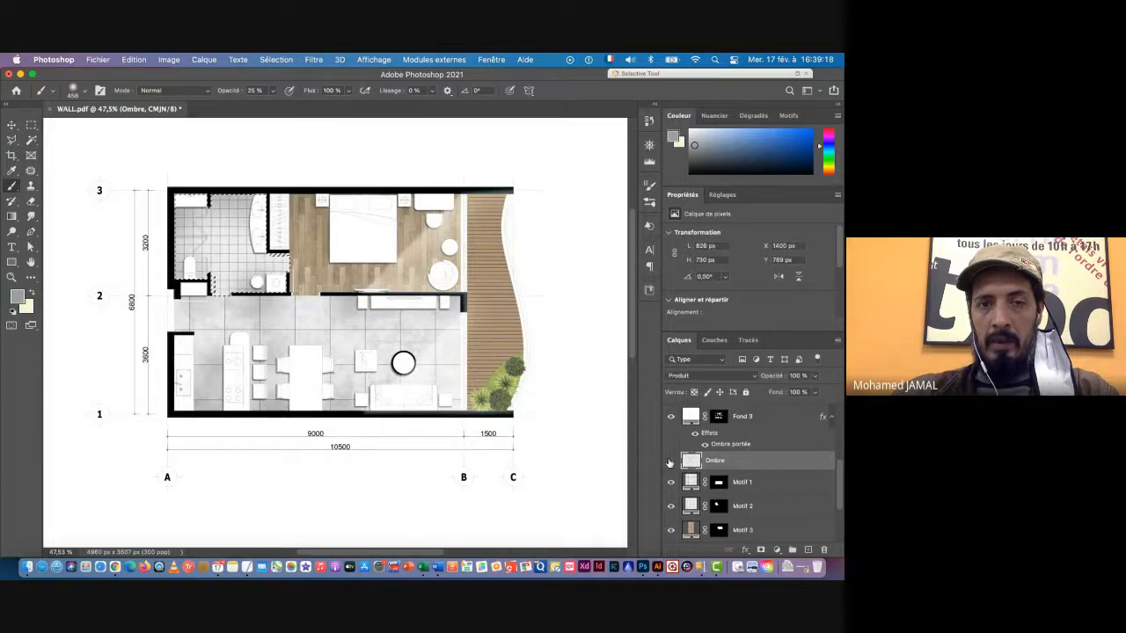
pyautogui.click(670, 461)
pyautogui.click(670, 461)
pyautogui.click(670, 461)
pyautogui.click(670, 461)
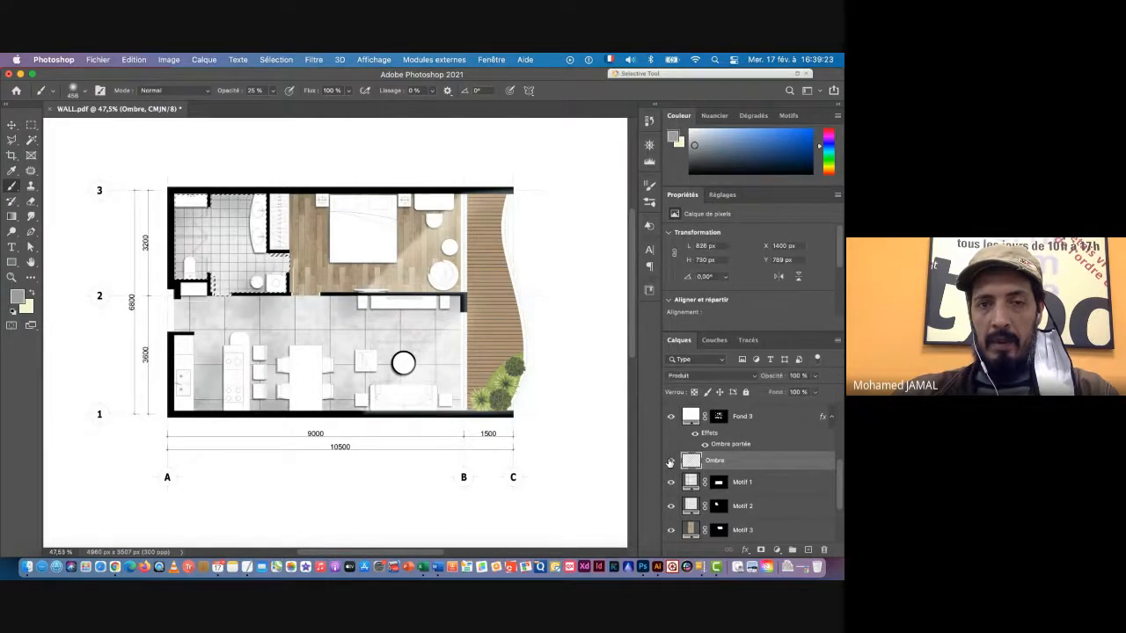
# Deselect the bathroom floor and bring the whole plan into view
pyautogui.click(11, 125)
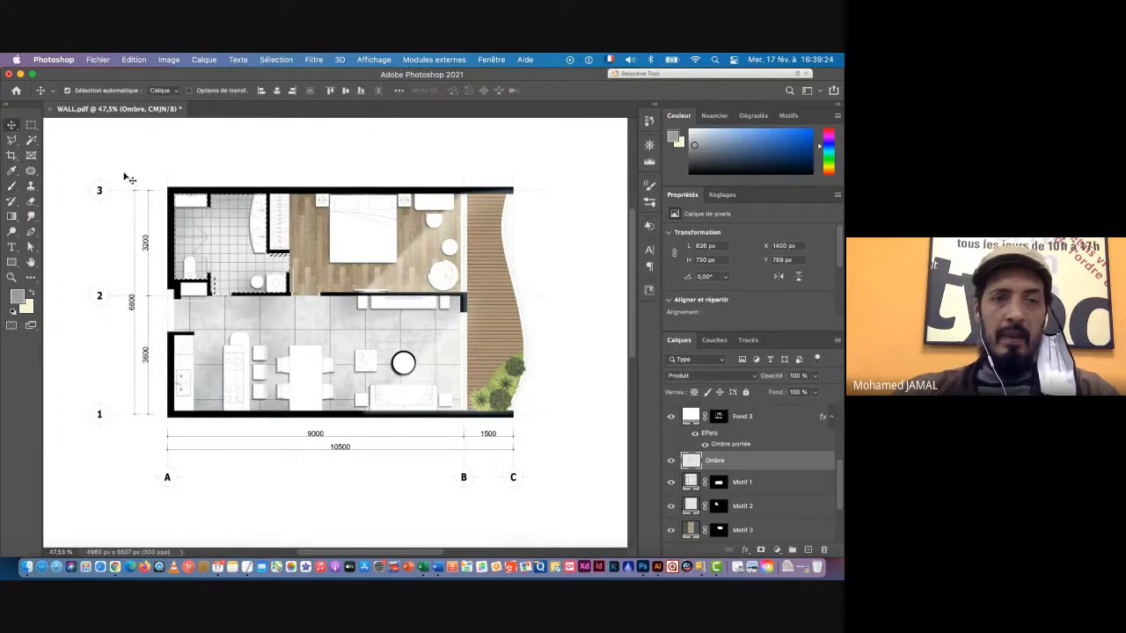
pyautogui.scroll(2, 343, 301)
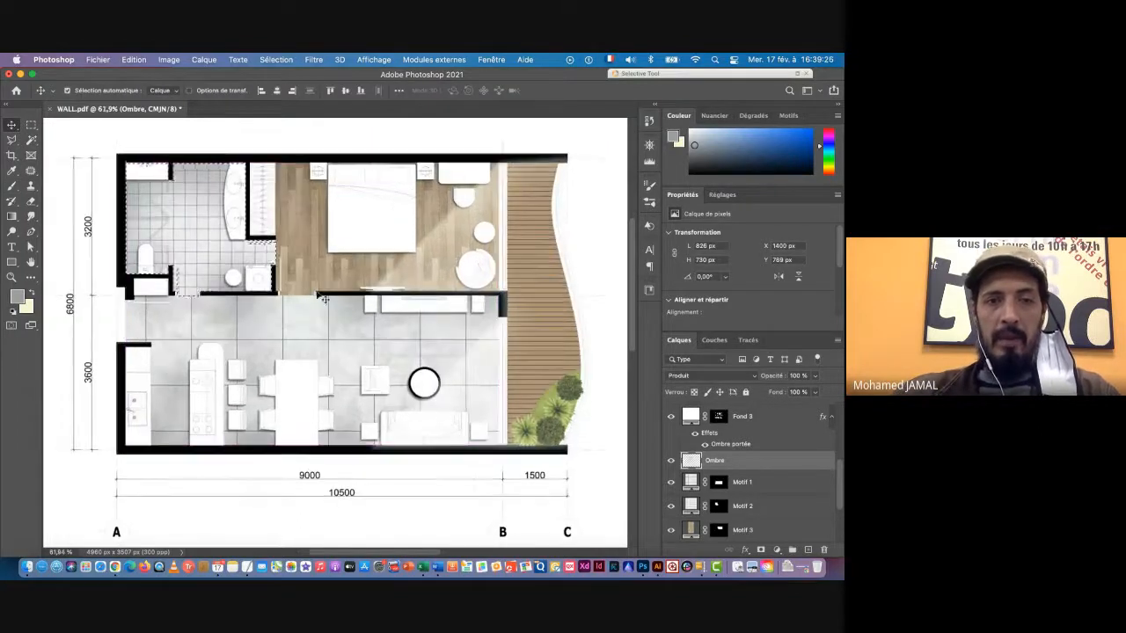
pyautogui.click(276, 60)
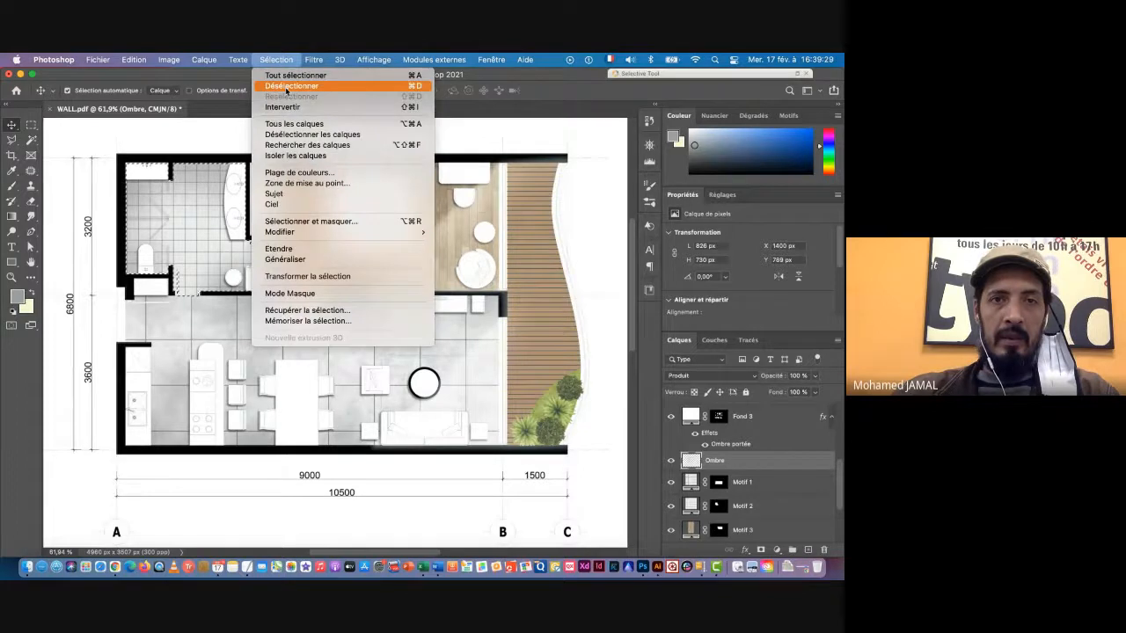
pyautogui.click(286, 86)
pyautogui.press('super+space')
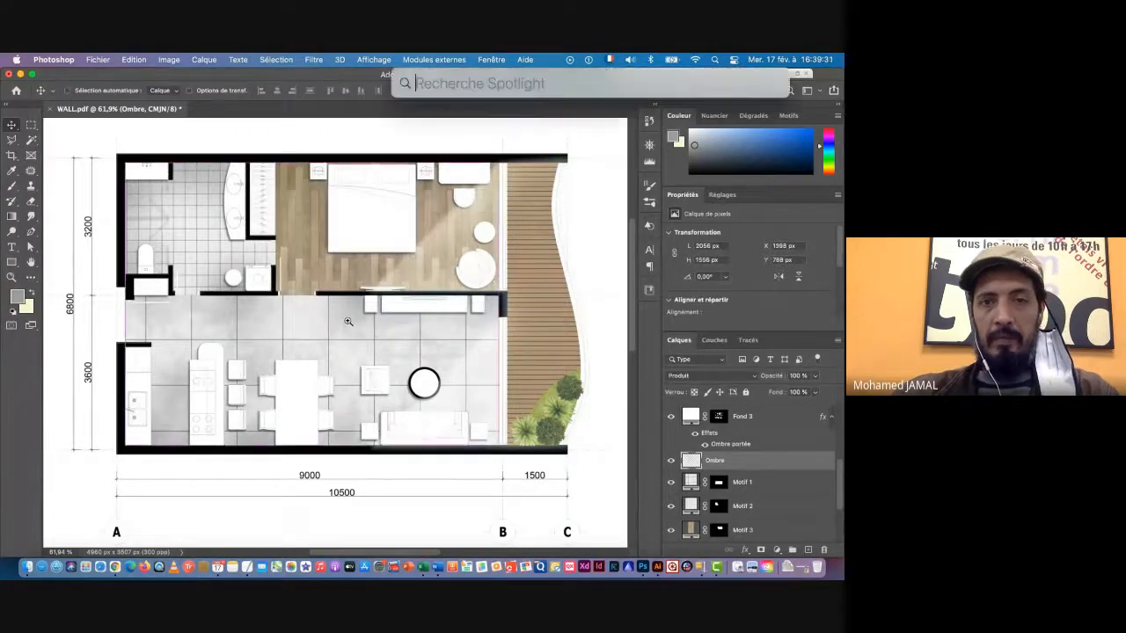
pyautogui.moveTo(347, 322)
pyautogui.mouseDown()
pyautogui.moveTo(329, 322)
pyautogui.moveTo(344, 329)
pyautogui.mouseUp()
pyautogui.moveTo(432, 397); pyautogui.dragTo(377, 376)
# Add a Hue/Saturation (Teinte/Saturation) adjustment layer above the Light layer at the top of the stack
pyautogui.scroll(5, 771, 452)
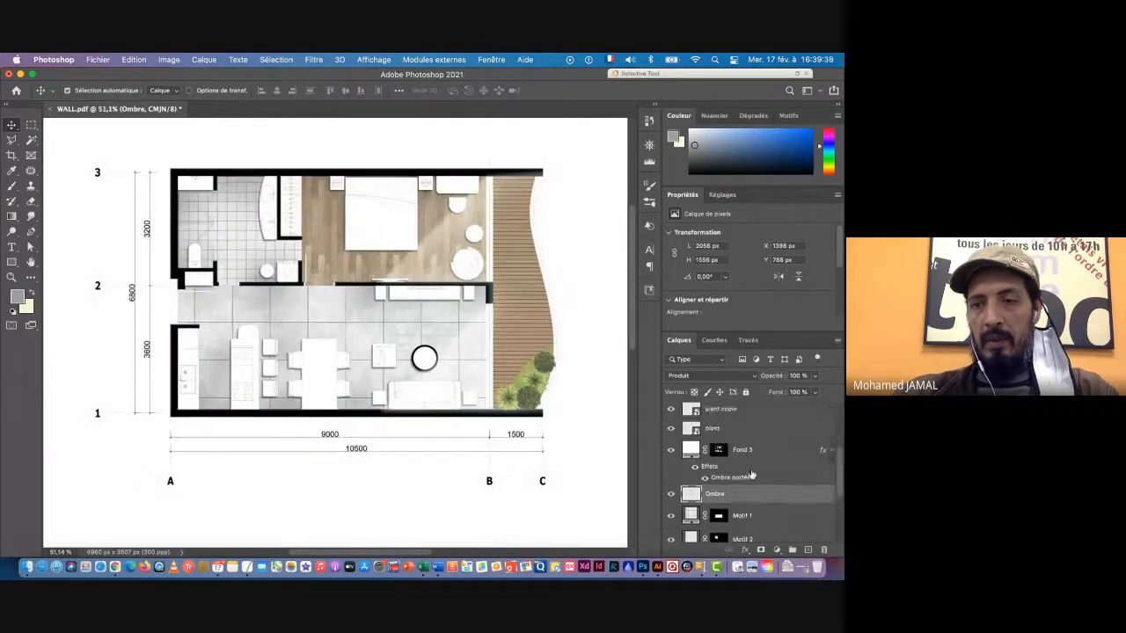
pyautogui.click(766, 410)
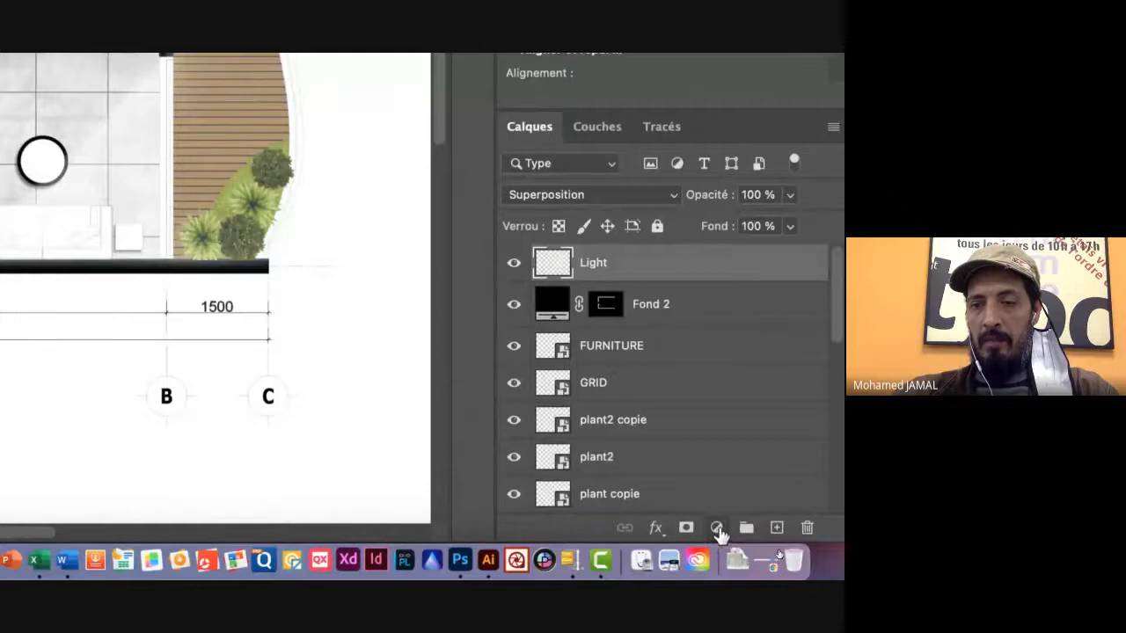
pyautogui.click(717, 528)
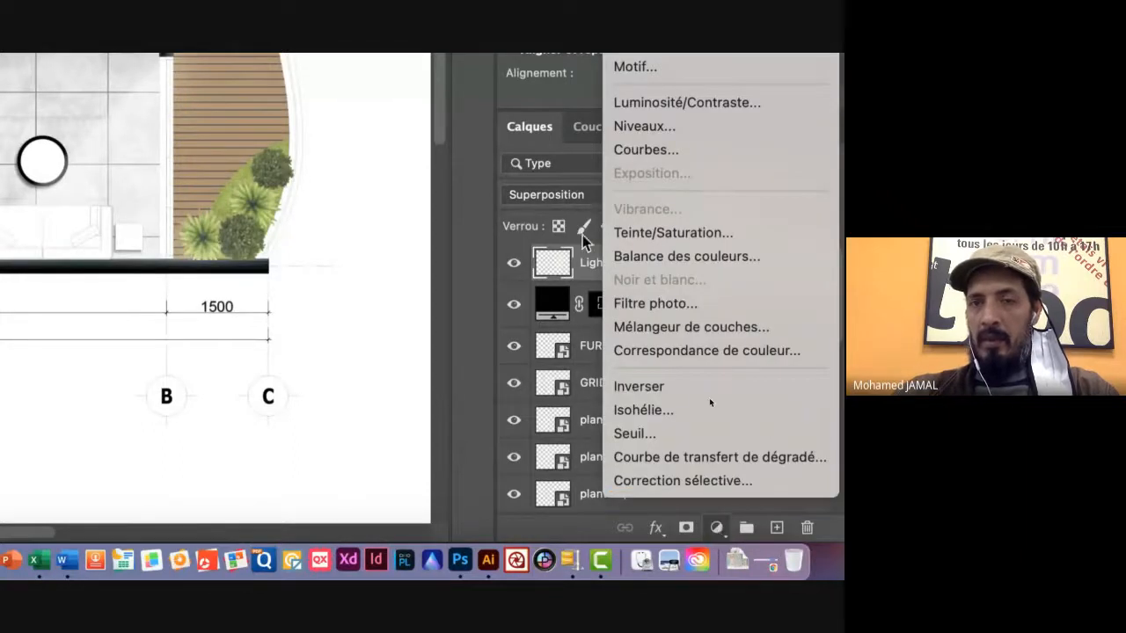
pyautogui.click(657, 235)
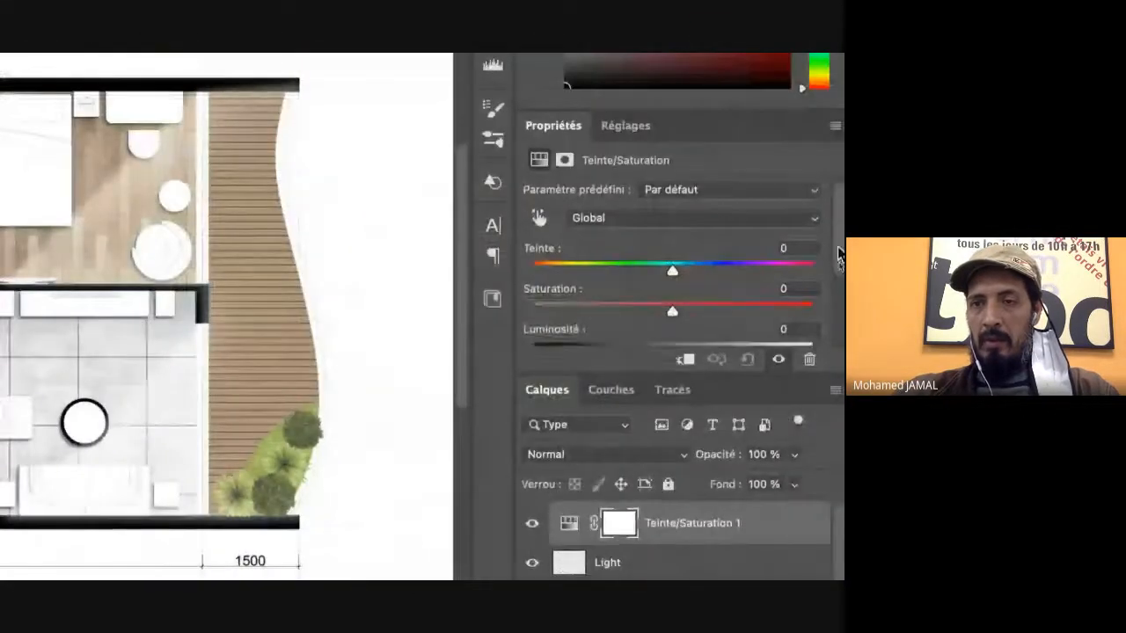
# Lower the saturation of the whole plan to -33 in the Hue/Saturation adjustment
pyautogui.scroll(-2, 840, 282)
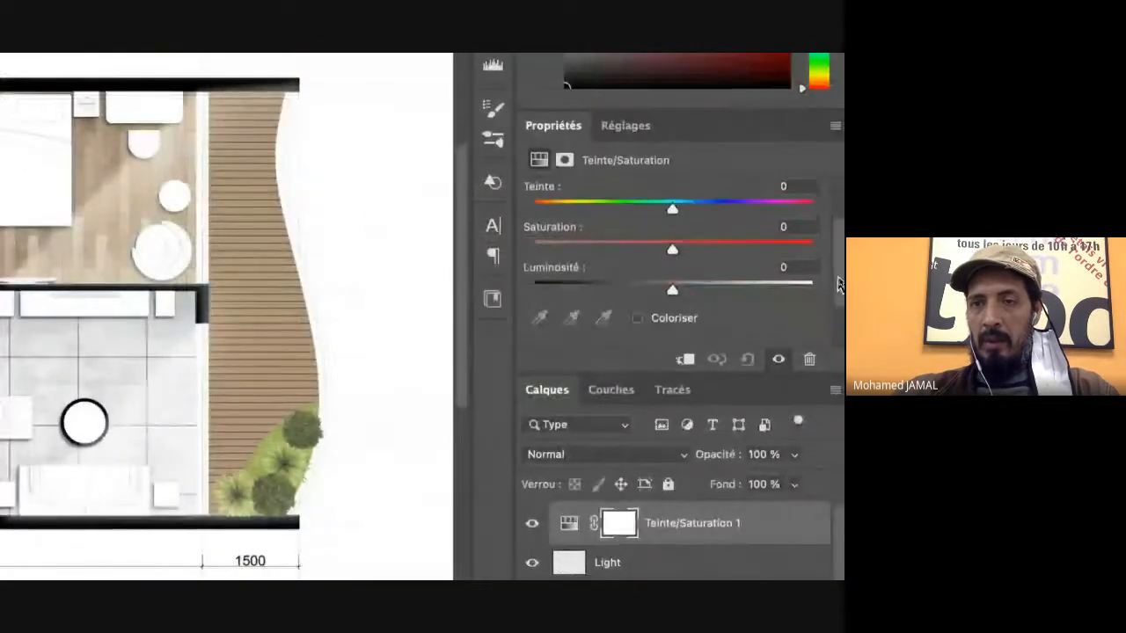
pyautogui.scroll(-1, 840, 282)
pyautogui.scroll(3, 839, 295)
pyautogui.scroll(-3, 839, 296)
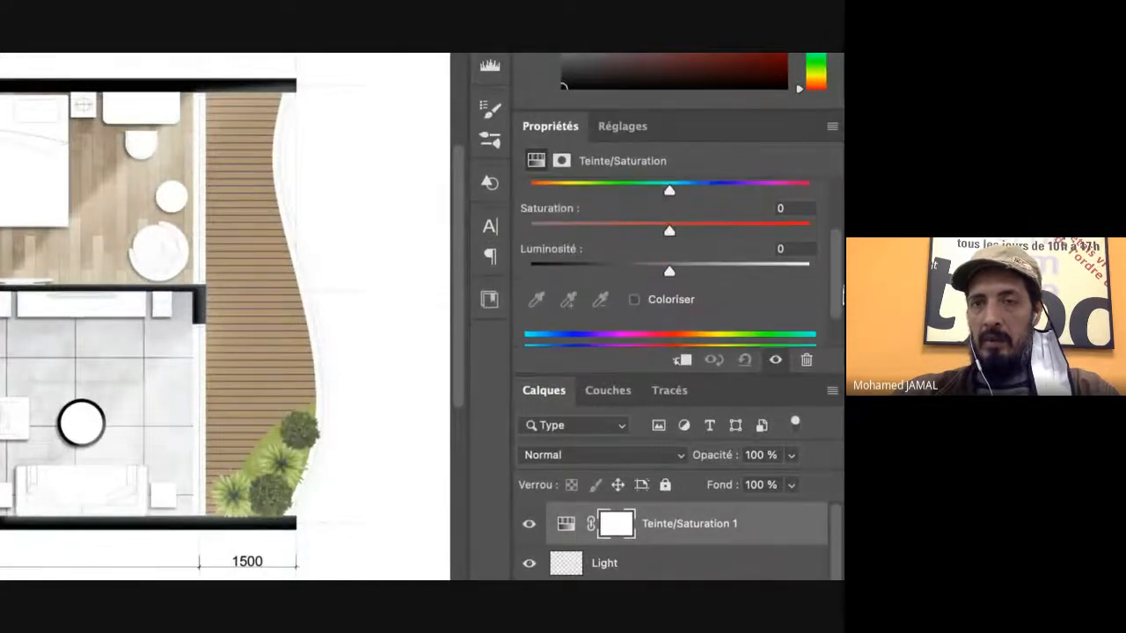
pyautogui.scroll(3, 840, 294)
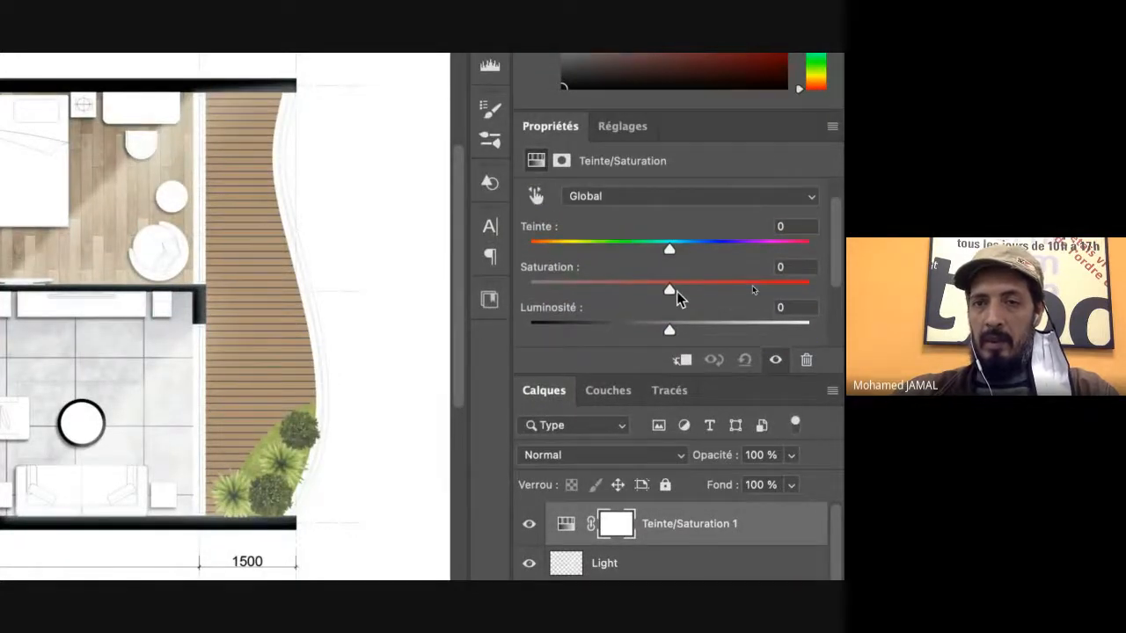
pyautogui.moveTo(669, 293); pyautogui.dragTo(626, 293)
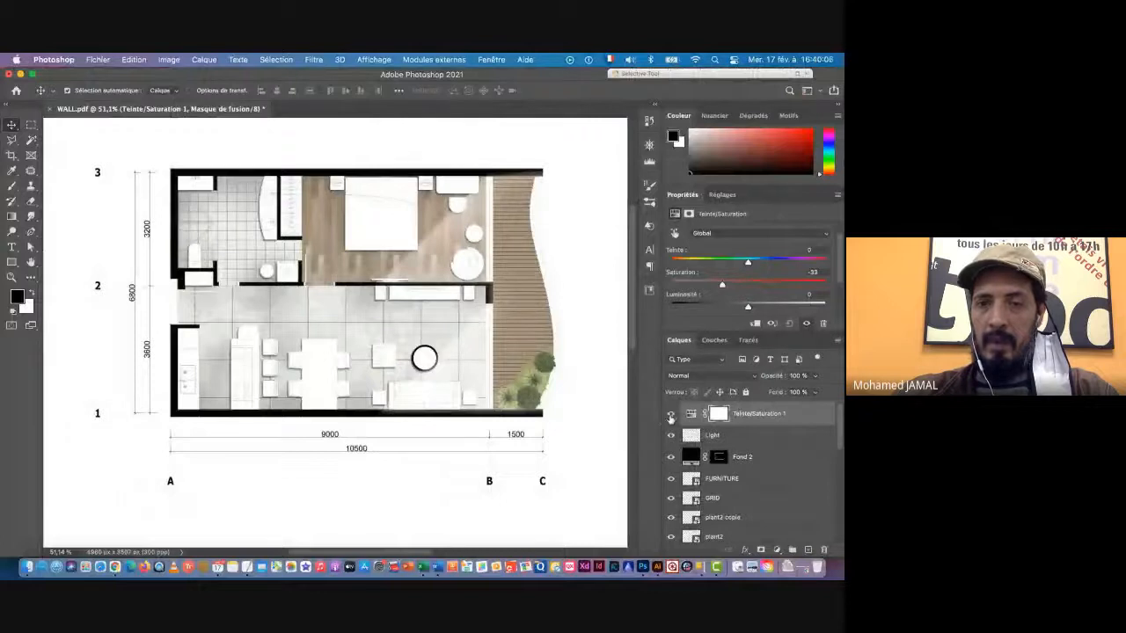
# Compare the plan with the Teinte/Saturation 1 layer hidden and shown, and inspect the result up close
pyautogui.click(670, 415)
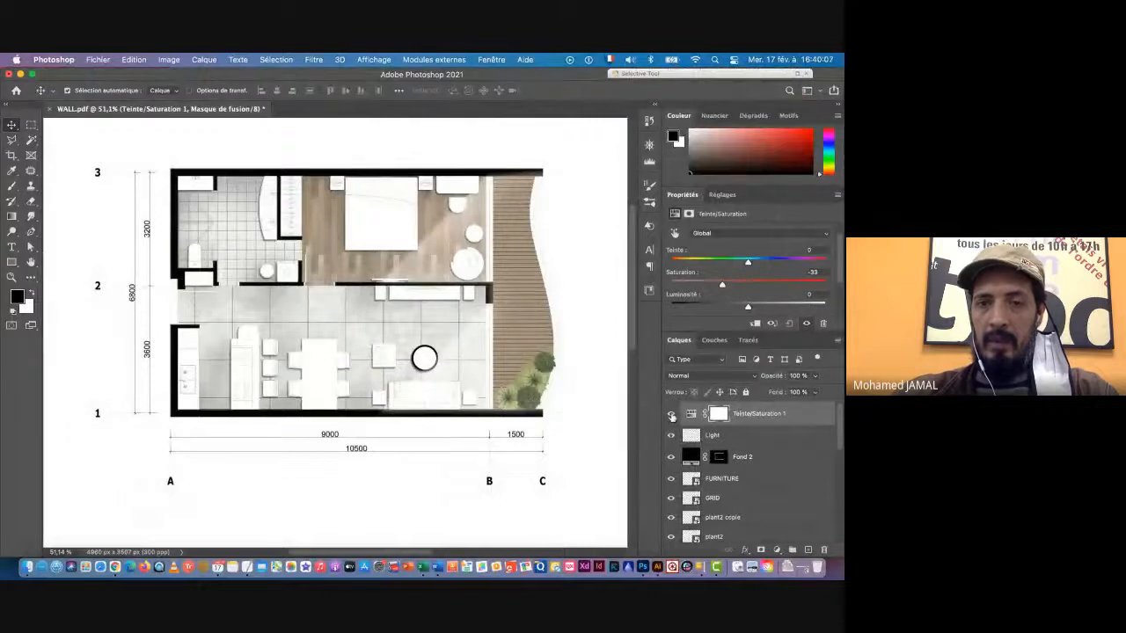
pyautogui.click(671, 414)
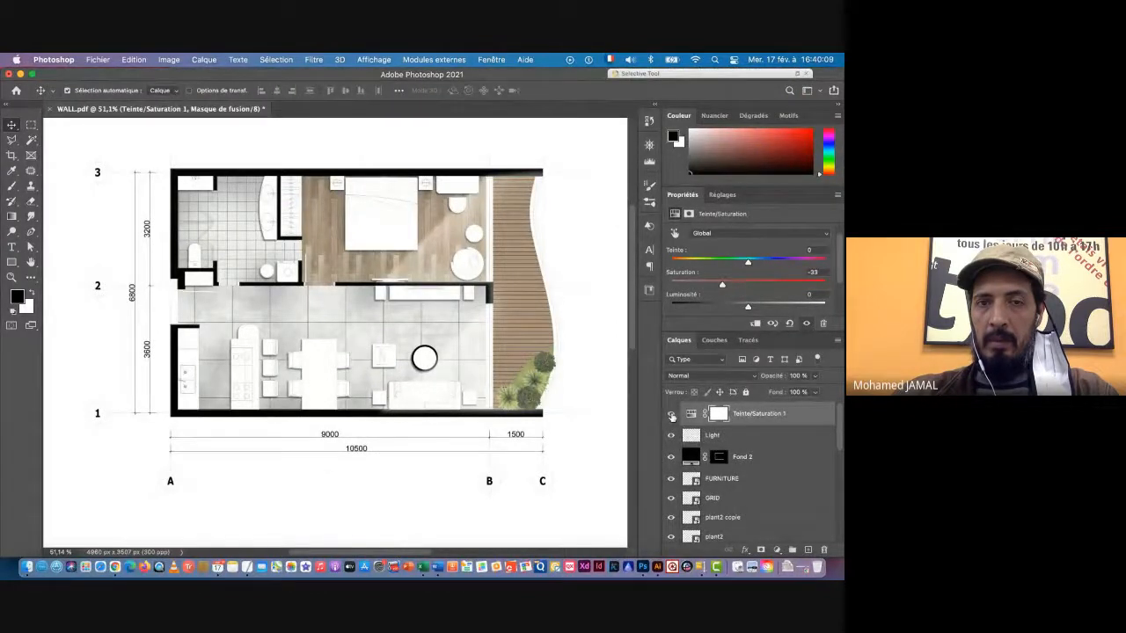
pyautogui.click(671, 414)
pyautogui.click(671, 414)
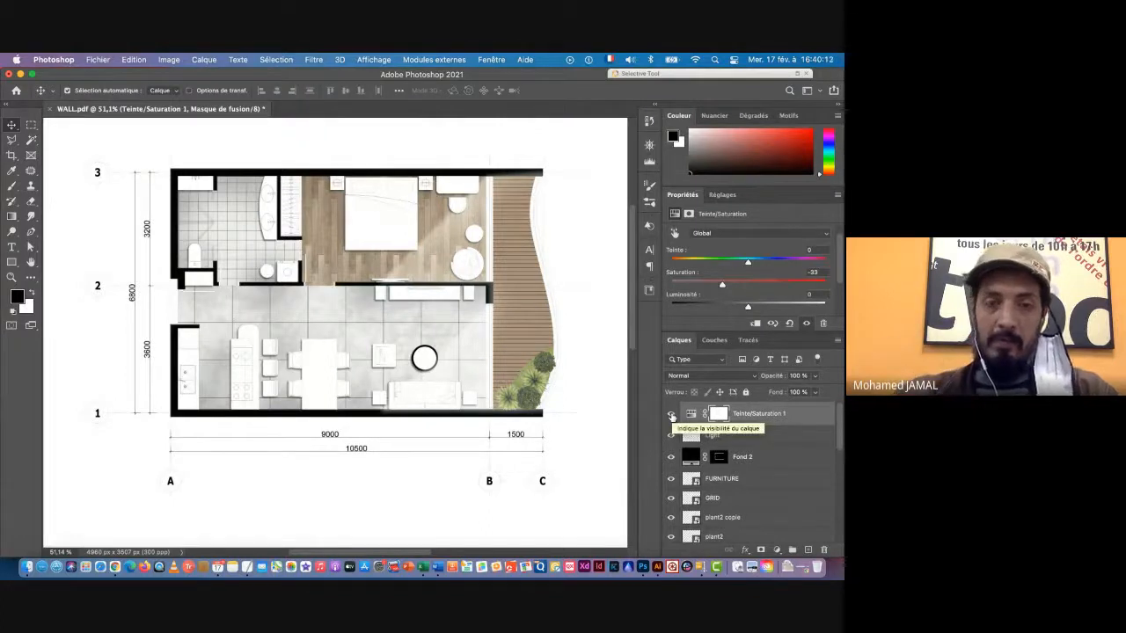
pyautogui.scroll(3, 374, 209)
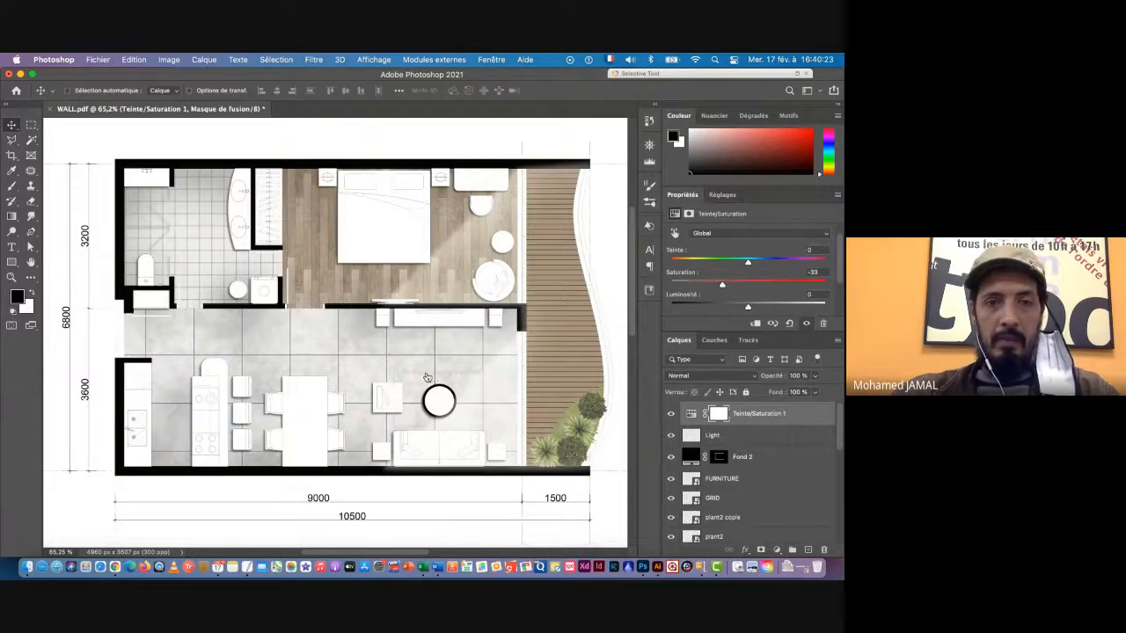
# Switch to the Google Meet call in Chrome and open its list of further call options
pyautogui.press('super+Tab')
pyautogui.click(240, 329)
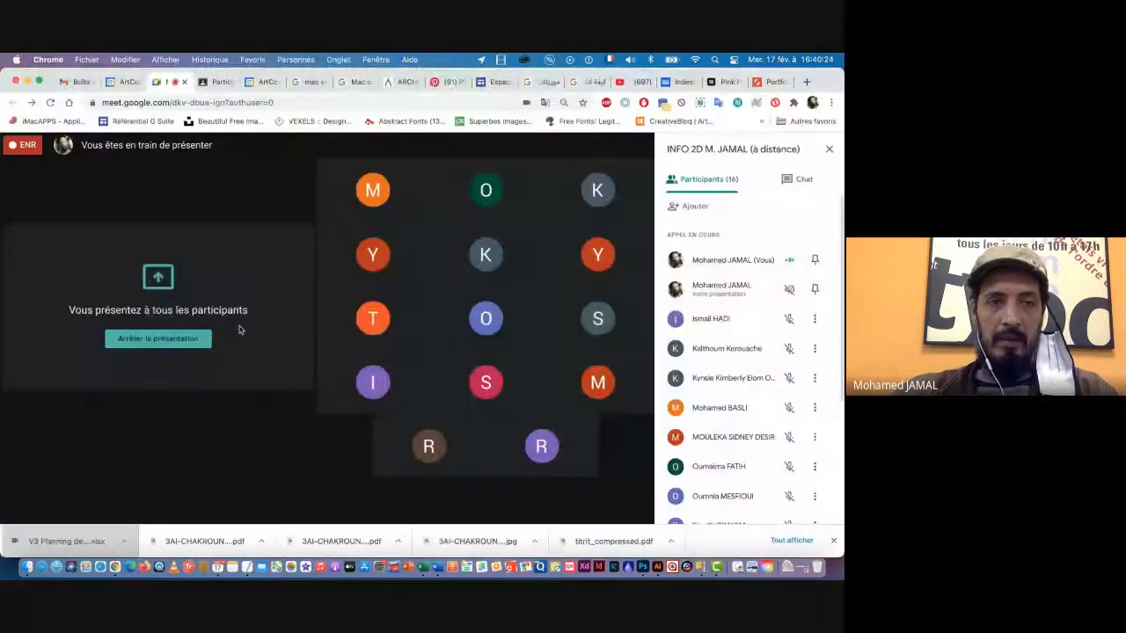
pyautogui.click(637, 500)
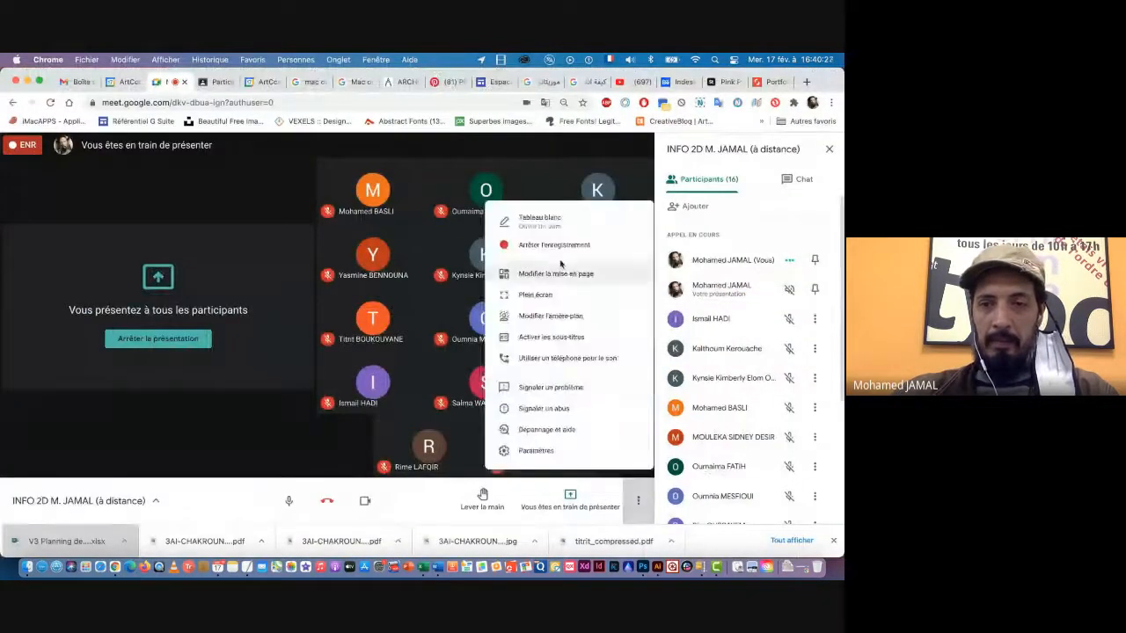